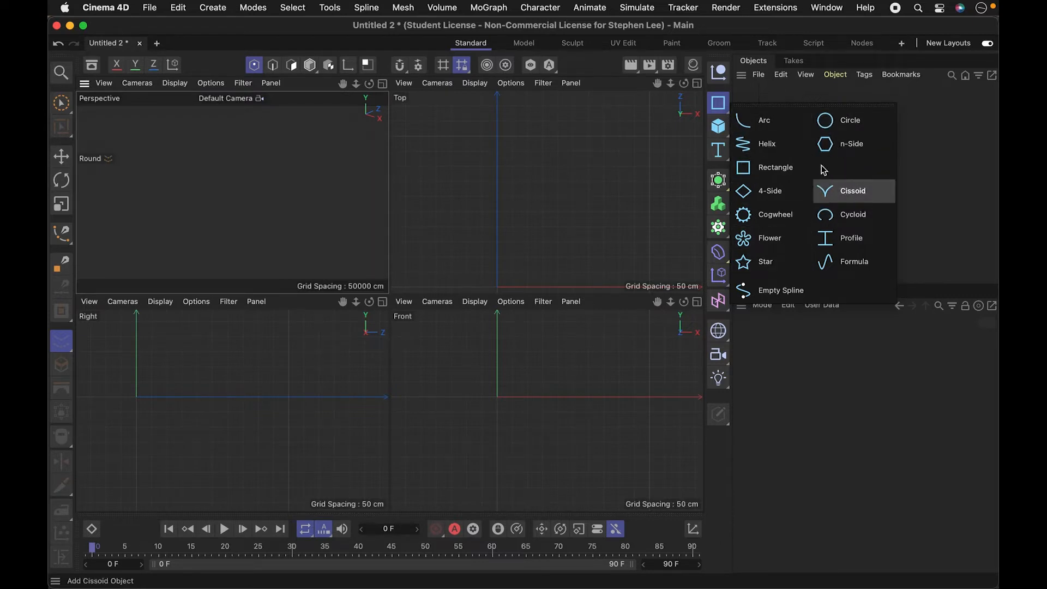
left_click(657, 191)
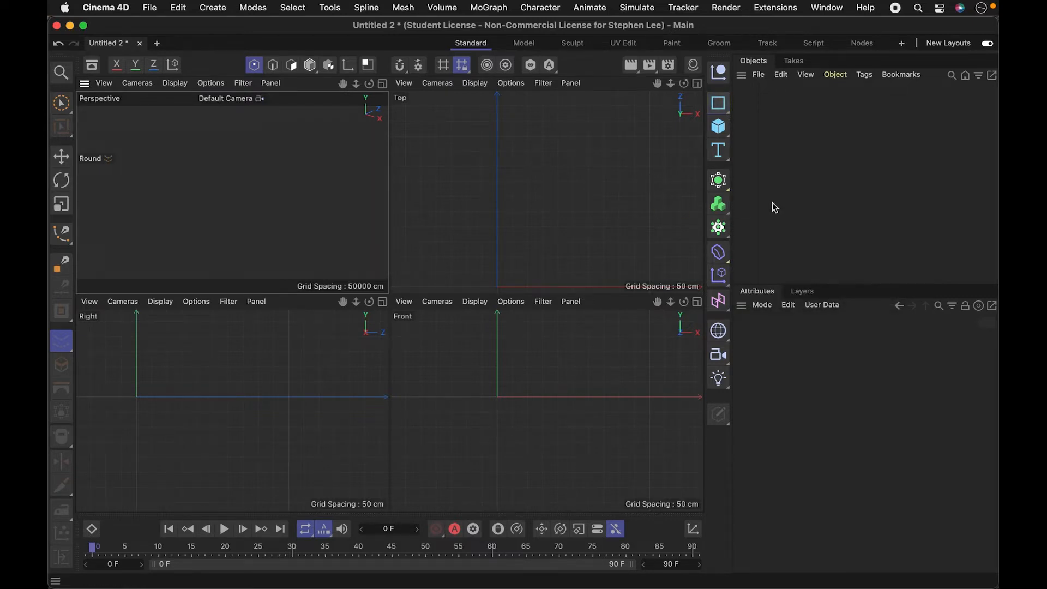
left_click(718, 180)
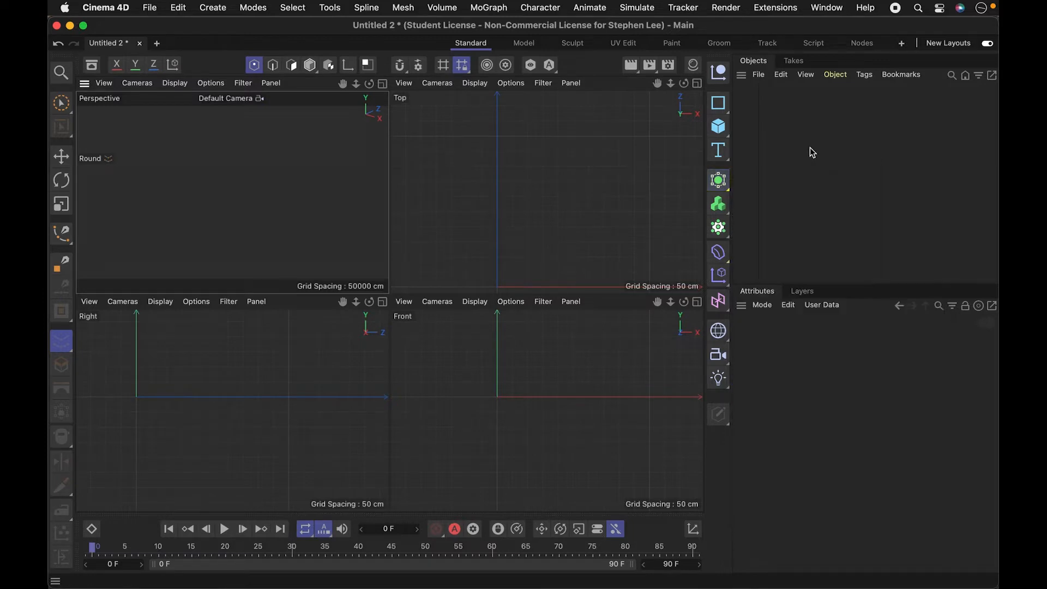
left_click(724, 135)
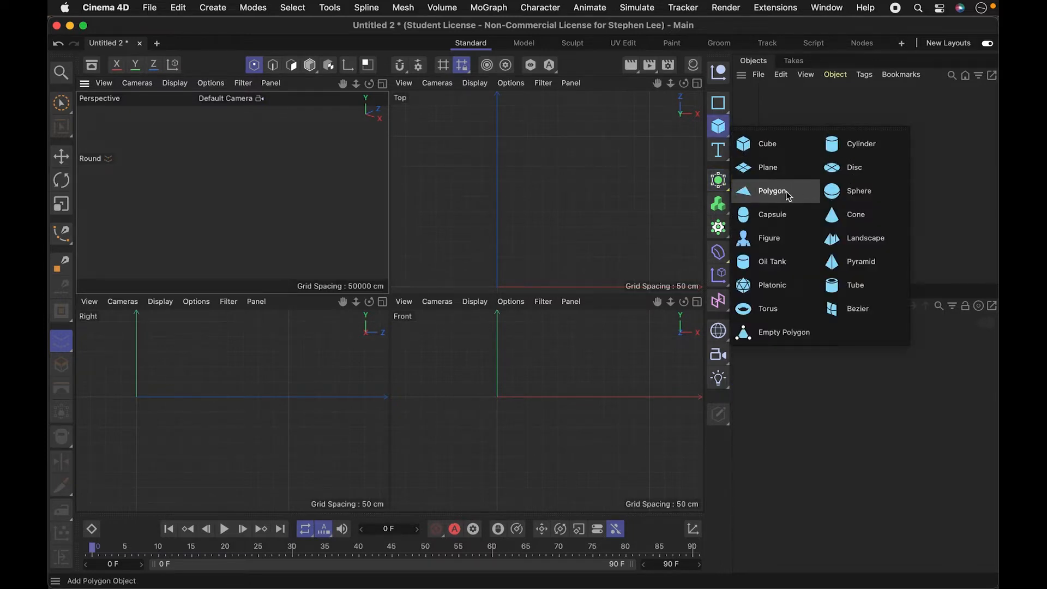
left_click(723, 131)
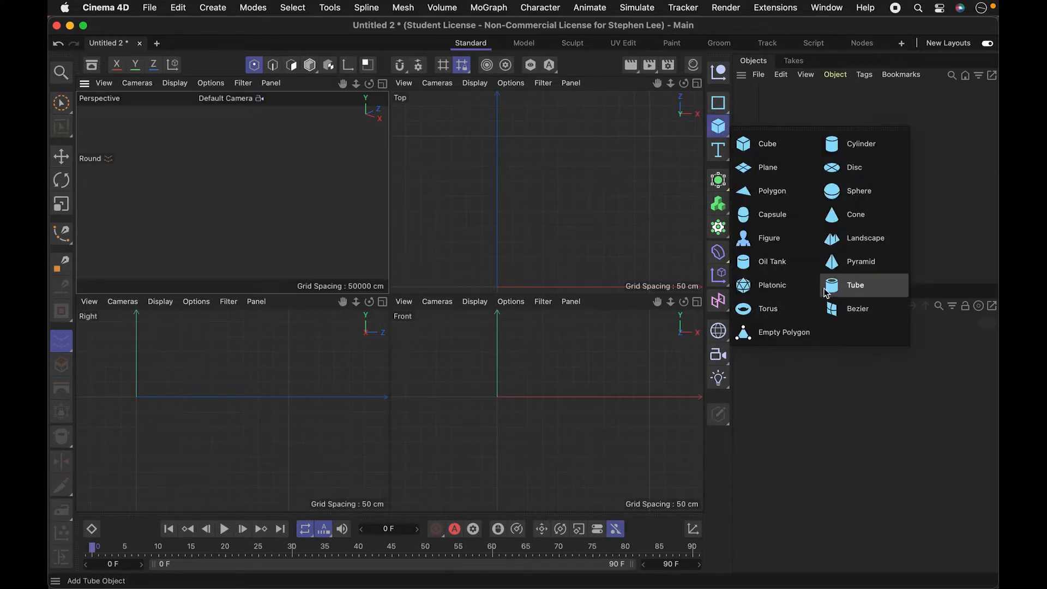
- Add a Cogwheel spline and reshape it to 16 teeth, root radius about 30.3 cm and addendum radius about 272.3 cm
left_click(724, 103)
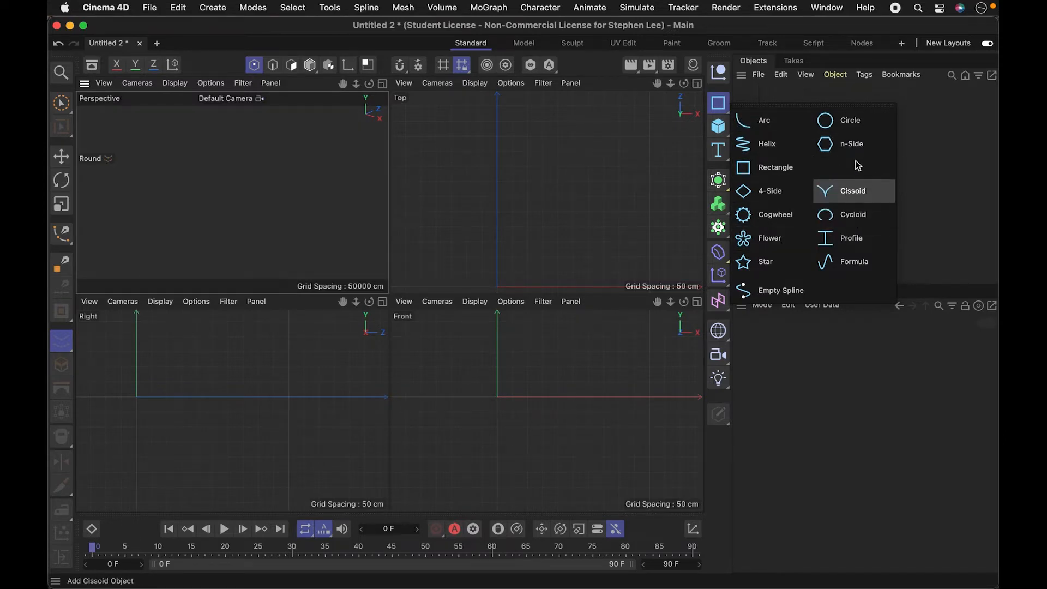
left_click(764, 218)
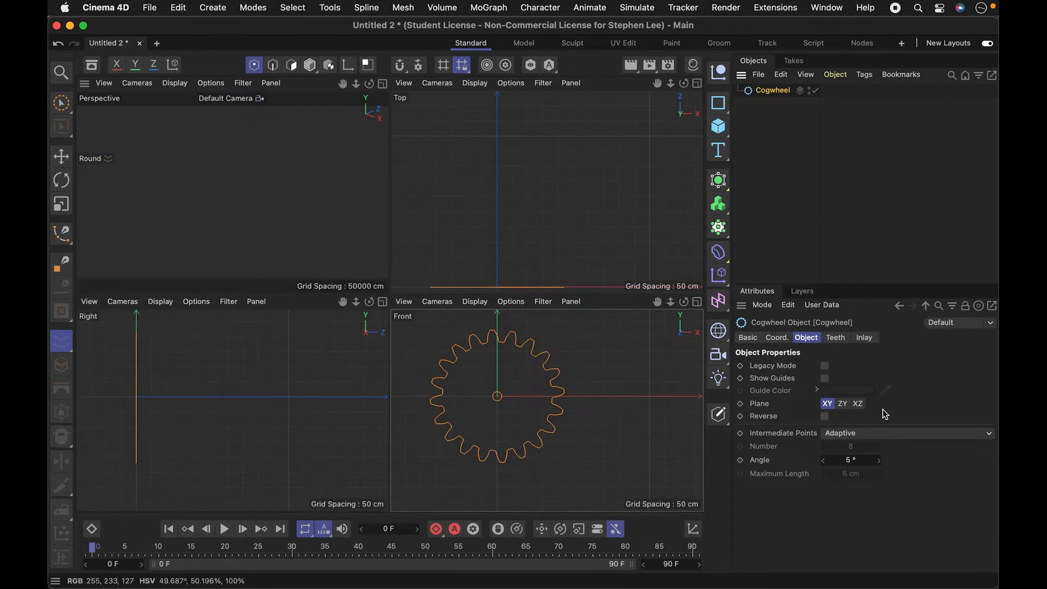
left_click(840, 337)
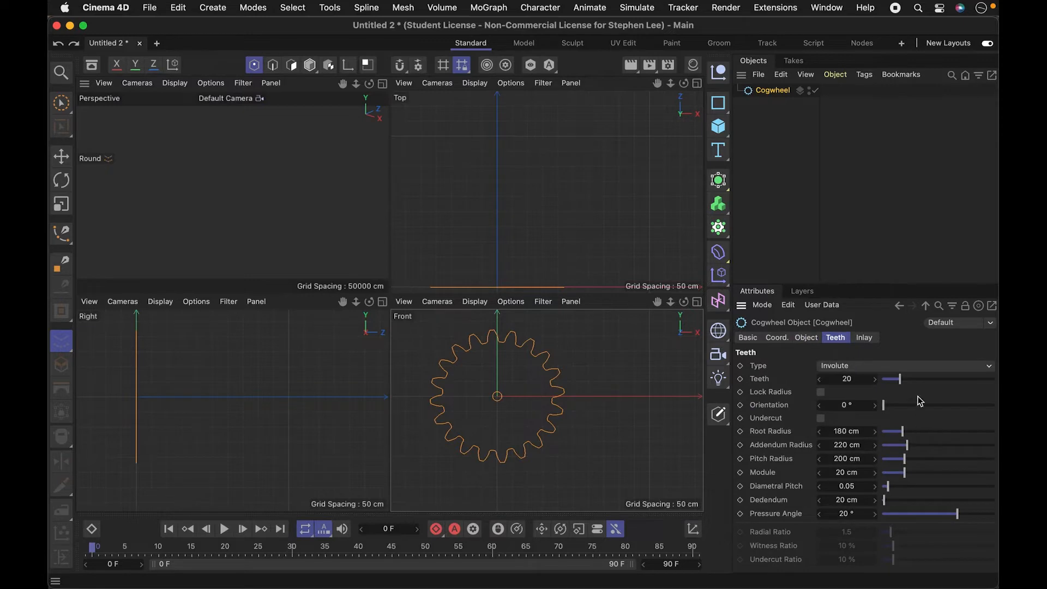
mouse_move(900, 378)
left_mouse_down()
mouse_move(909, 378)
mouse_move(903, 384)
left_mouse_up()
left_click_drag(904, 432, 922, 446)
left_click_drag(899, 383, 895, 383)
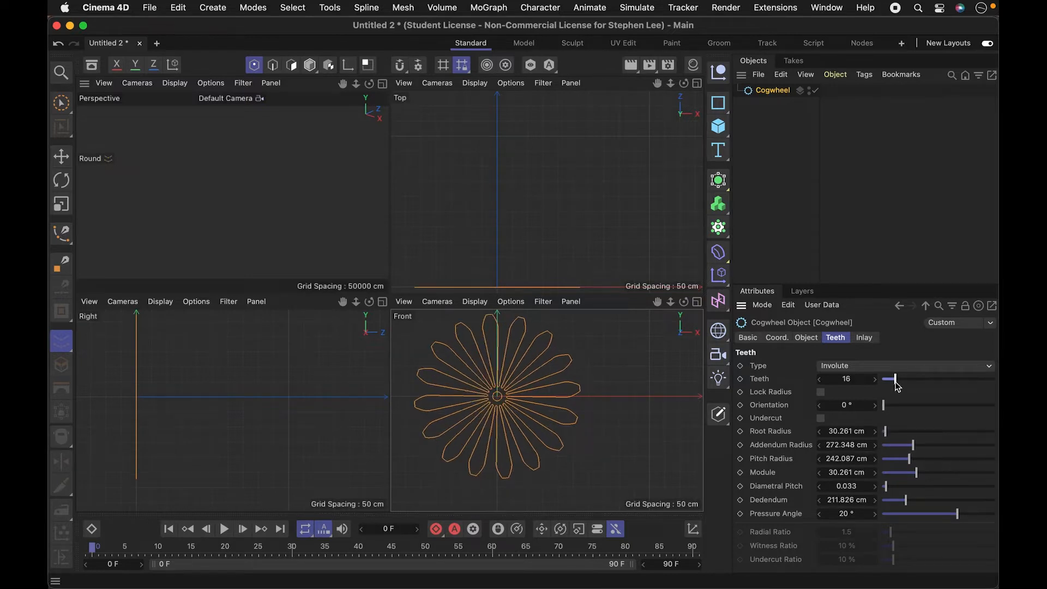
- Select the Cogwheel spline and frame it in the Perspective view
left_click(813, 144)
left_click(301, 223)
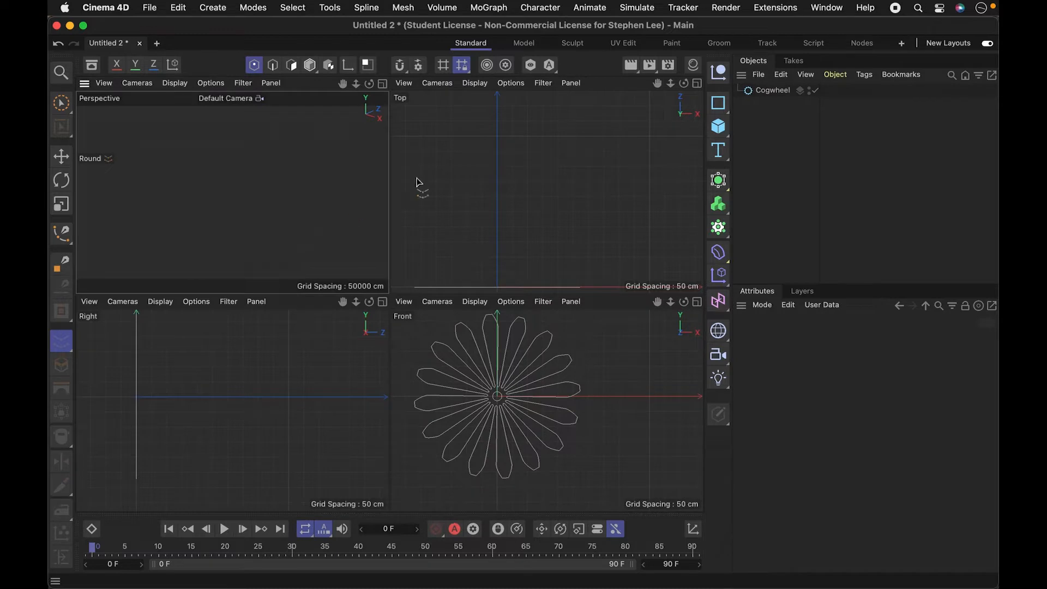
left_click(772, 90)
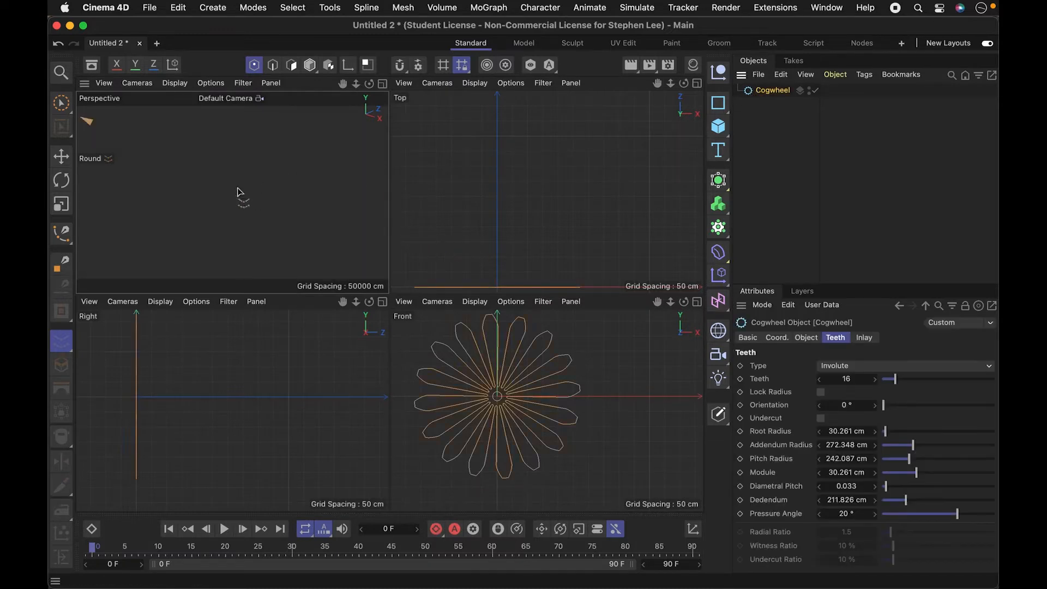
key("h")
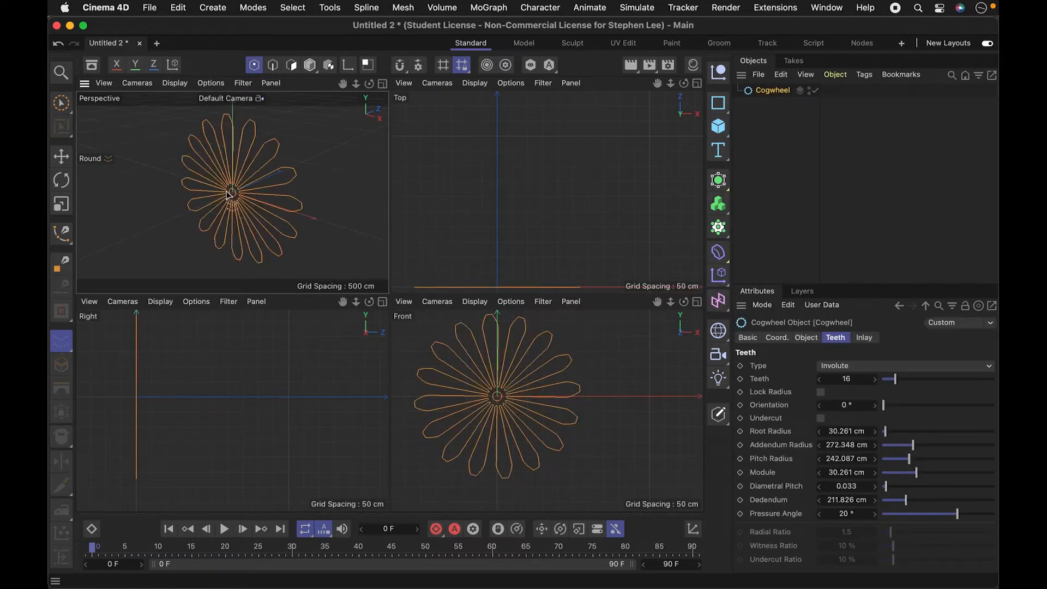
- Pan the Perspective view away from the cogwheel with the Move tool active, reselect the spline and frame it again
left_click(796, 135)
key("e")
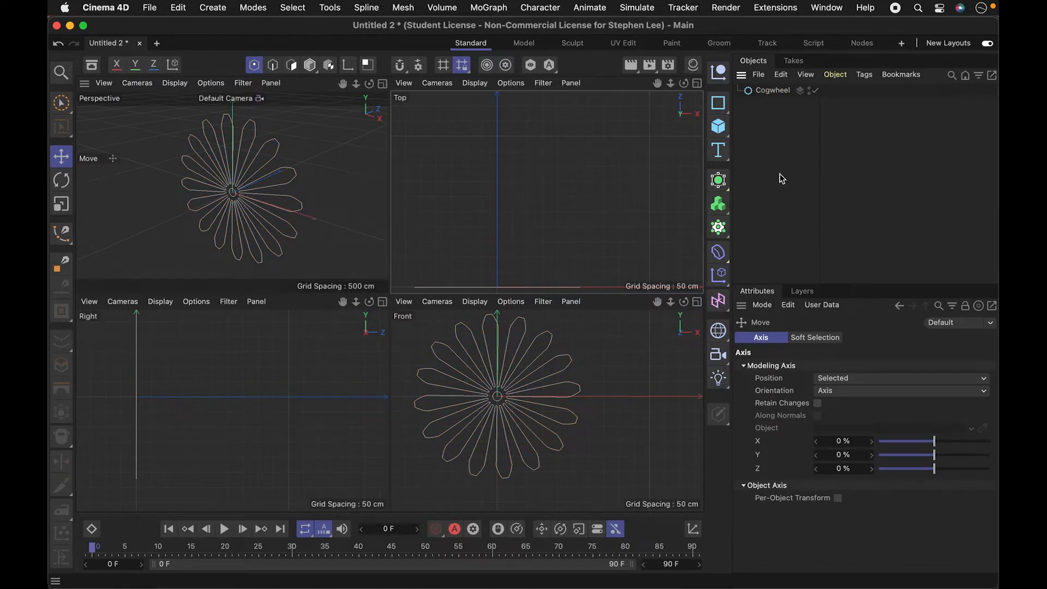
key("1")
left_click_drag(271, 196, 165, 242)
key("1")
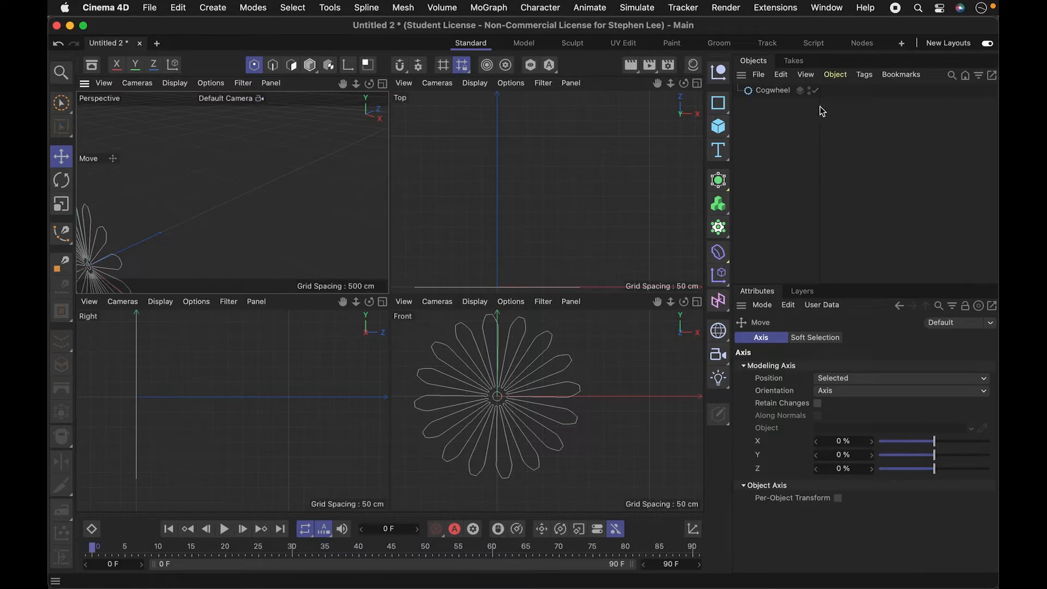
left_click(769, 91)
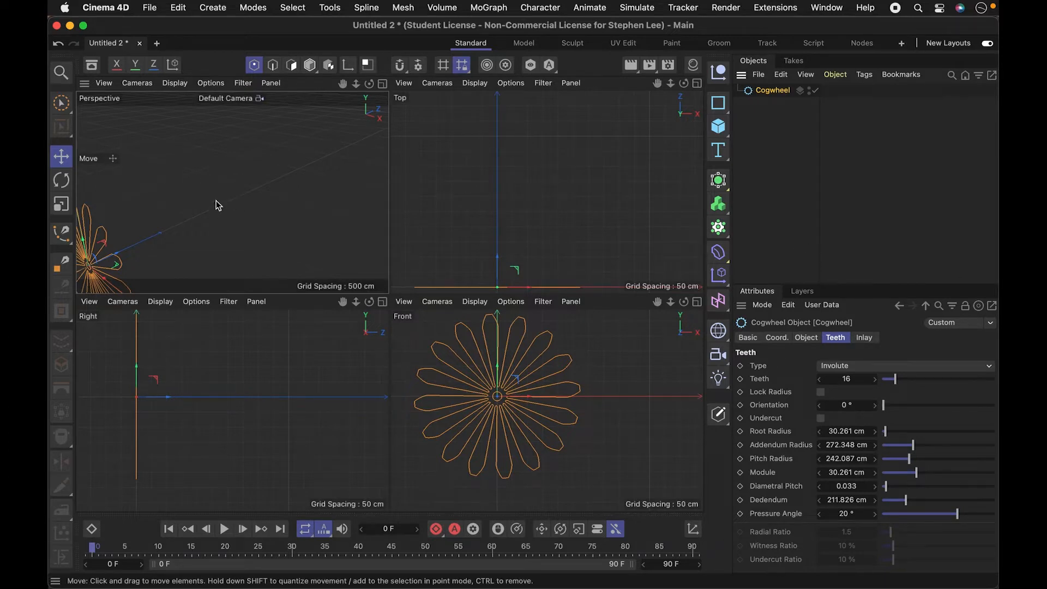
key("o")
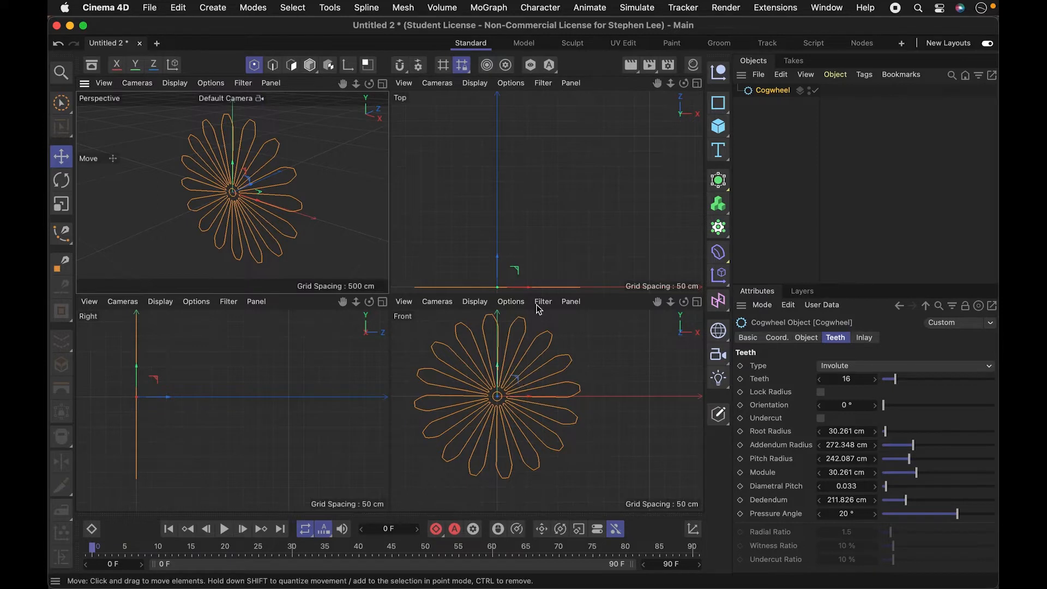
- Extrude the Cogwheel spline by nesting it under a new Extrude generator with an offset of 165 cm
left_click(718, 180)
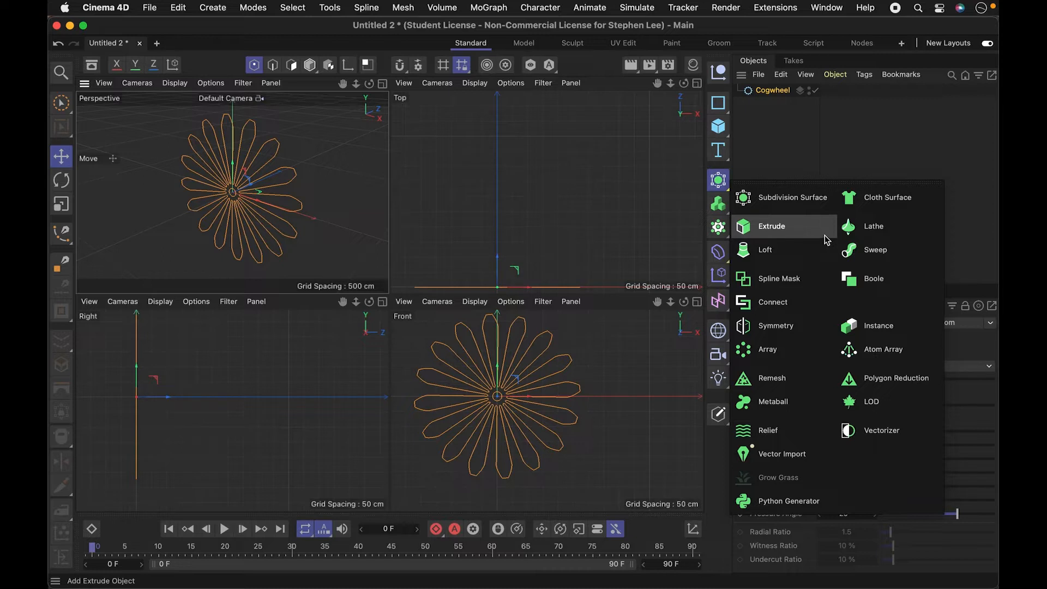
left_click(796, 238)
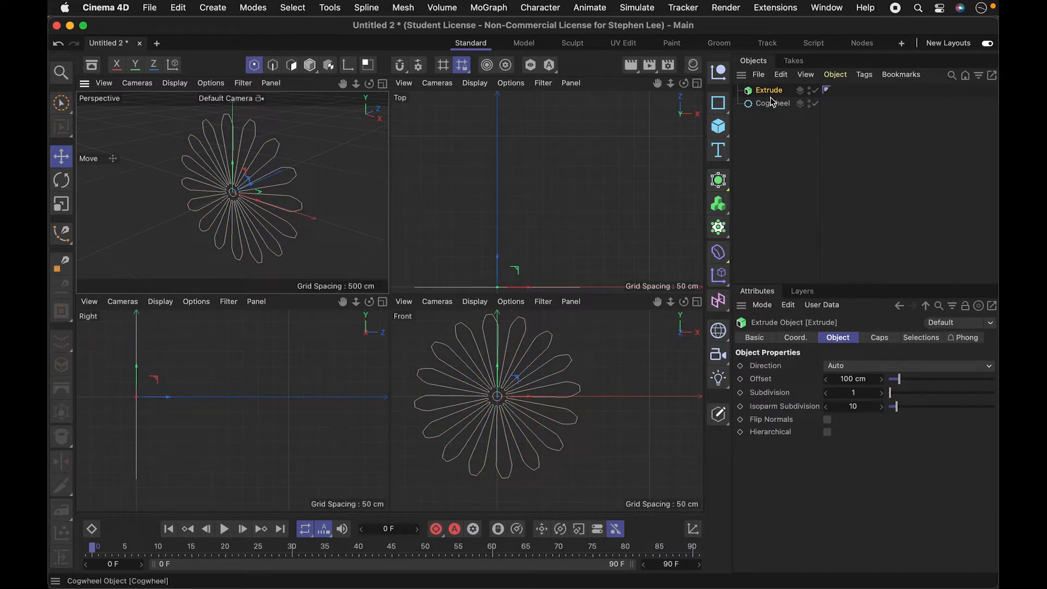
mouse_move(776, 102)
left_mouse_down()
mouse_move(787, 112)
mouse_move(769, 104)
mouse_move(781, 95)
left_mouse_up()
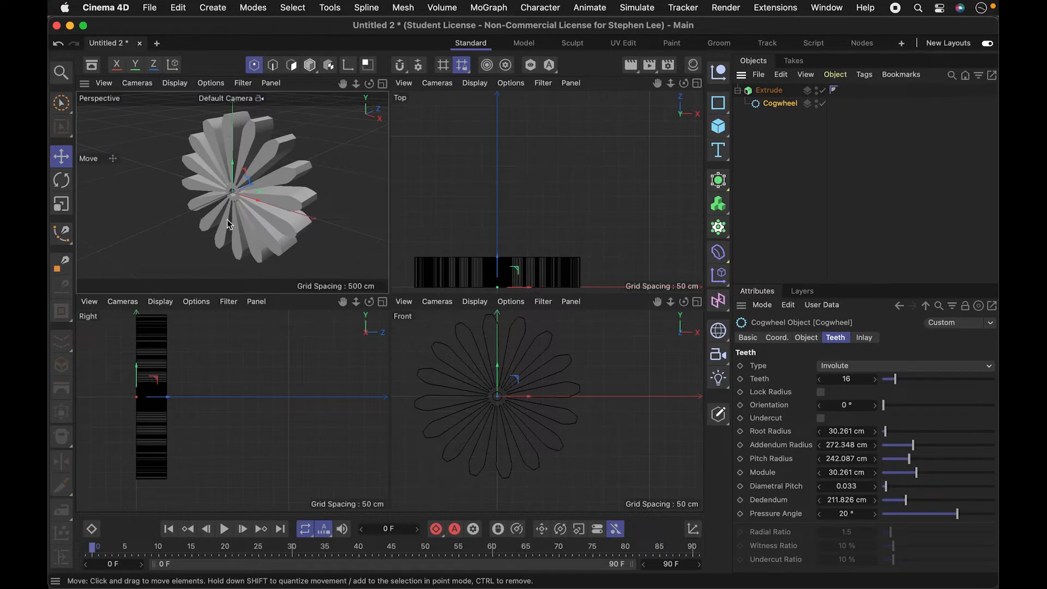
left_click(774, 91)
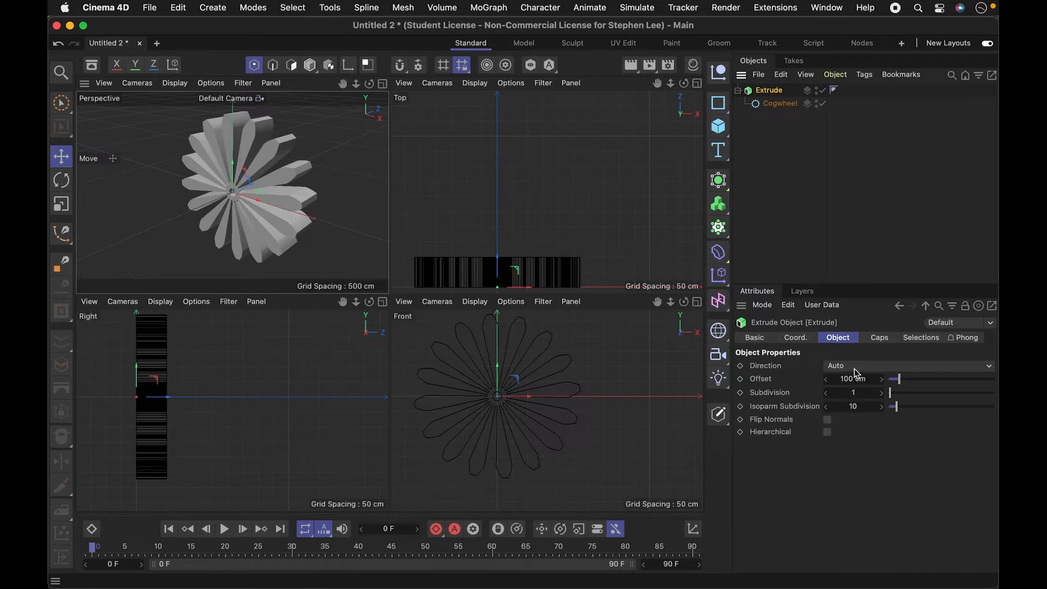
mouse_move(898, 381)
left_mouse_down()
mouse_move(931, 380)
mouse_move(904, 381)
left_mouse_up()
- Try the X direction for the cogwheel's extrusion and set the direction back to Auto
left_click(881, 369)
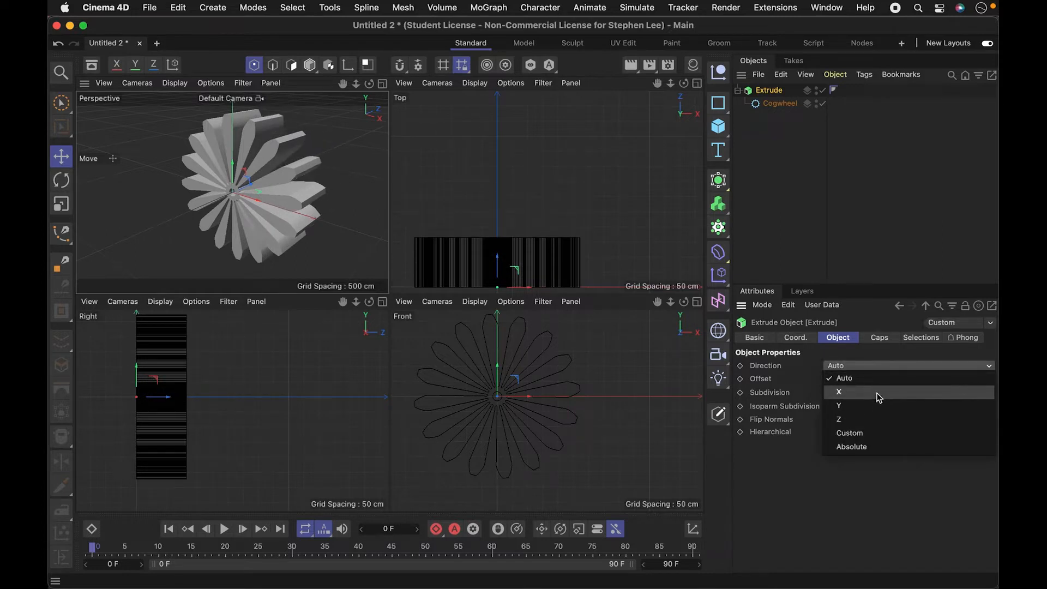
left_click(871, 391)
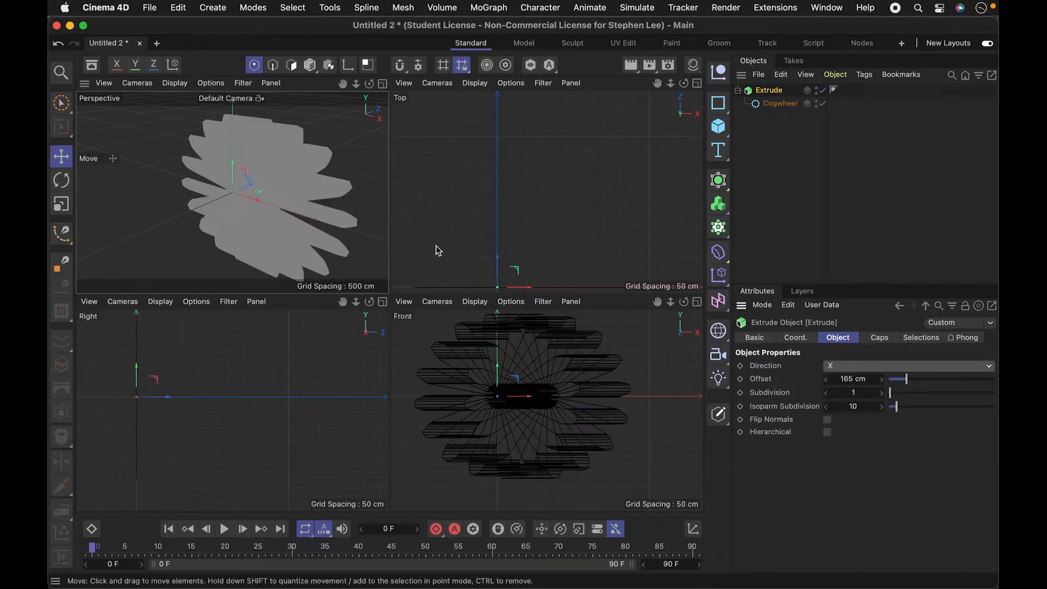
left_click(878, 367)
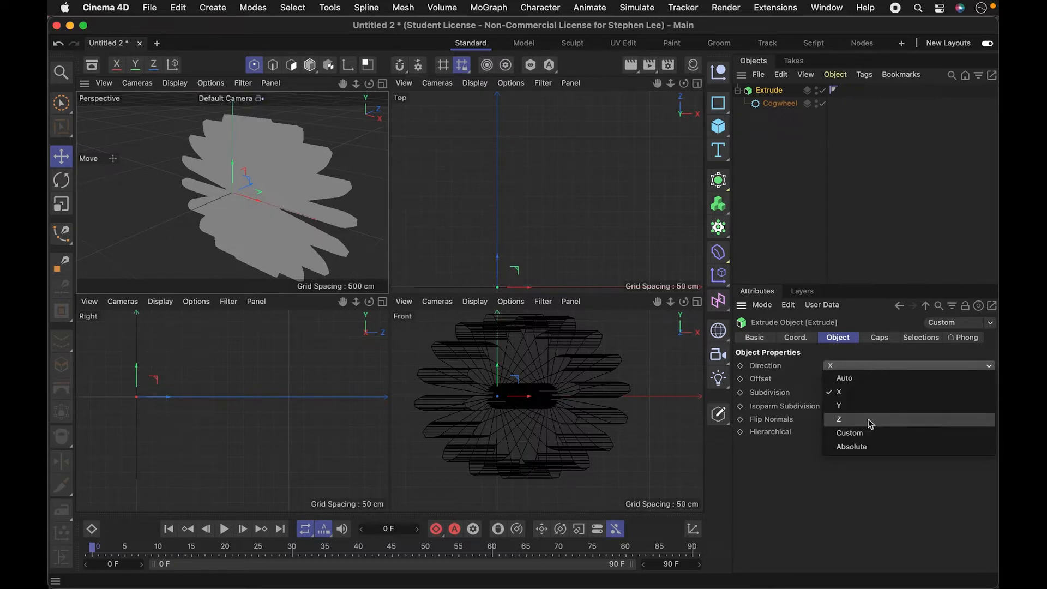
left_click(866, 379)
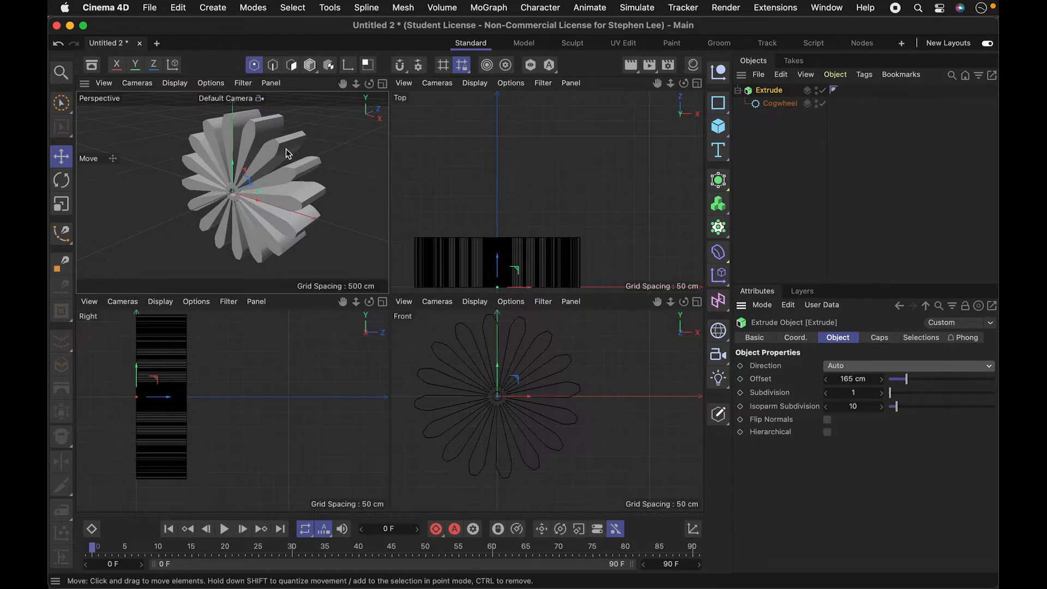
- Switch the Perspective view to shaded display with edge lines on the extruded cogwheel
key("2")
left_click_drag(296, 188, 354, 183)
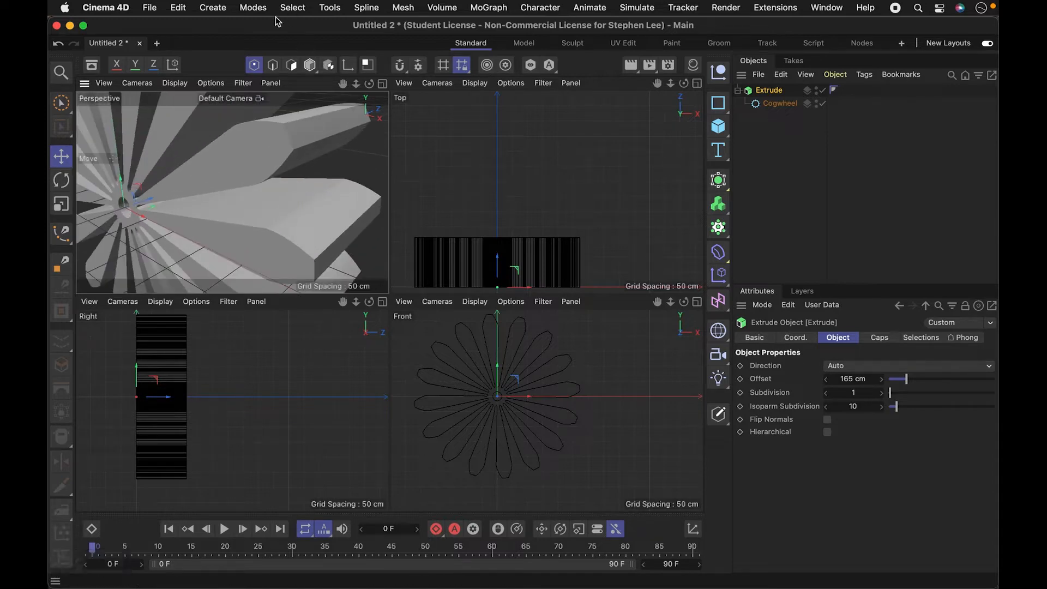
left_click(175, 82)
left_click(218, 116)
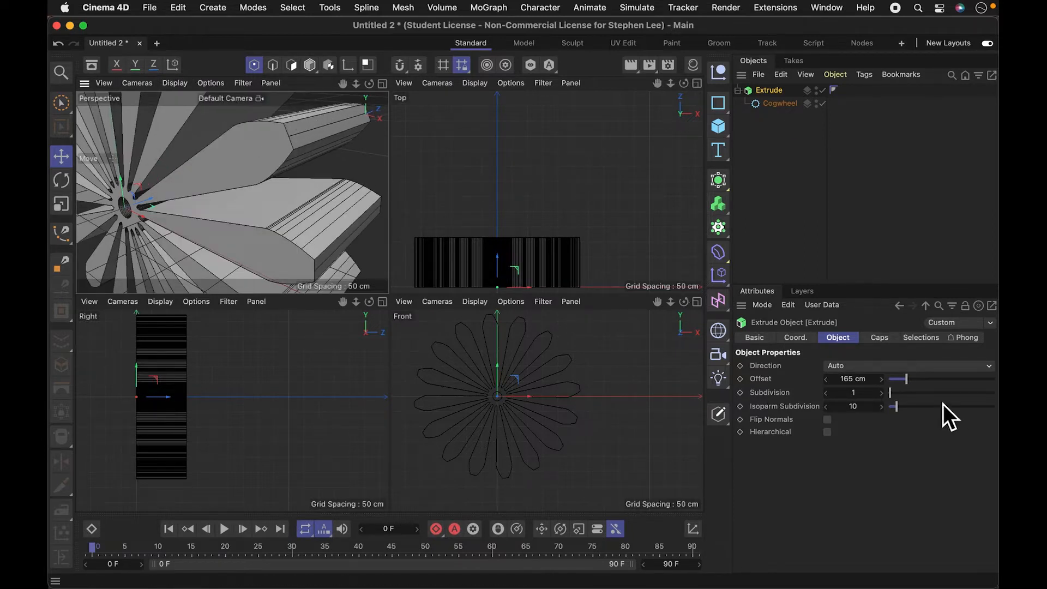
- Set the Extrude generator's Subdivision to 7
left_click(882, 394)
left_click(882, 393)
left_click(882, 394)
left_click(882, 393)
left_click(882, 394)
left_click(882, 394)
left_click(882, 394)
left_click(882, 394)
left_click(882, 394)
left_click_drag(898, 392, 895, 392)
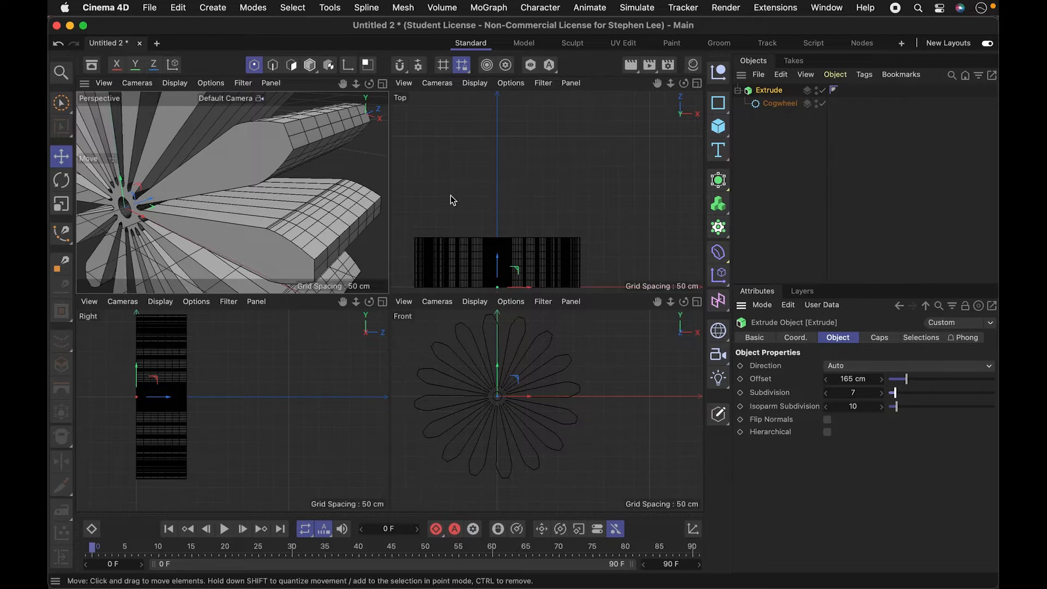
- Move the extruded cogwheel away from the origin along the positive X axis and deselect it
left_click_drag(267, 219, 268, 250)
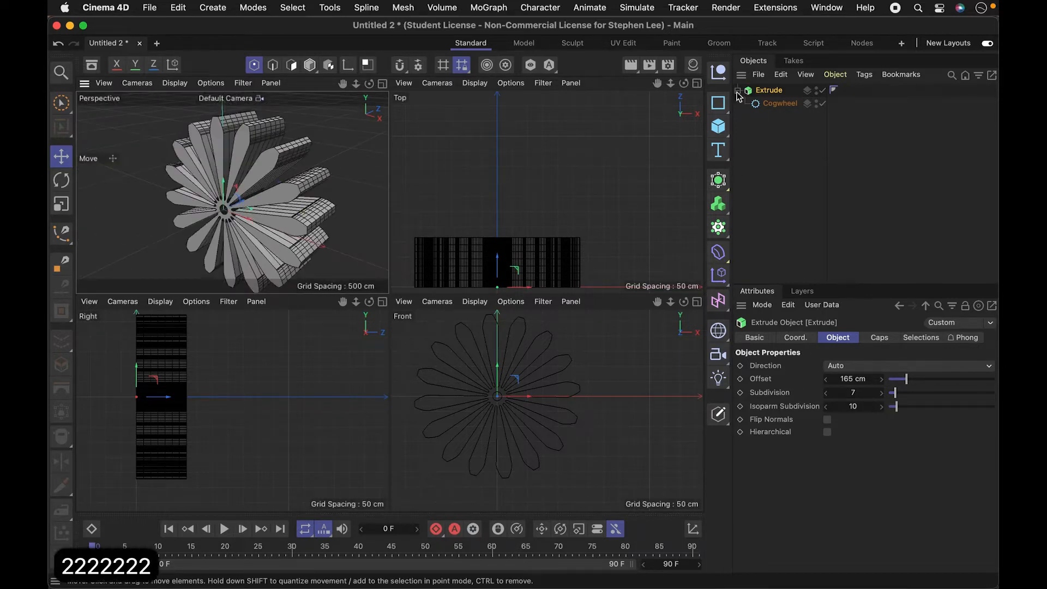
left_click_drag(247, 220, 489, 308)
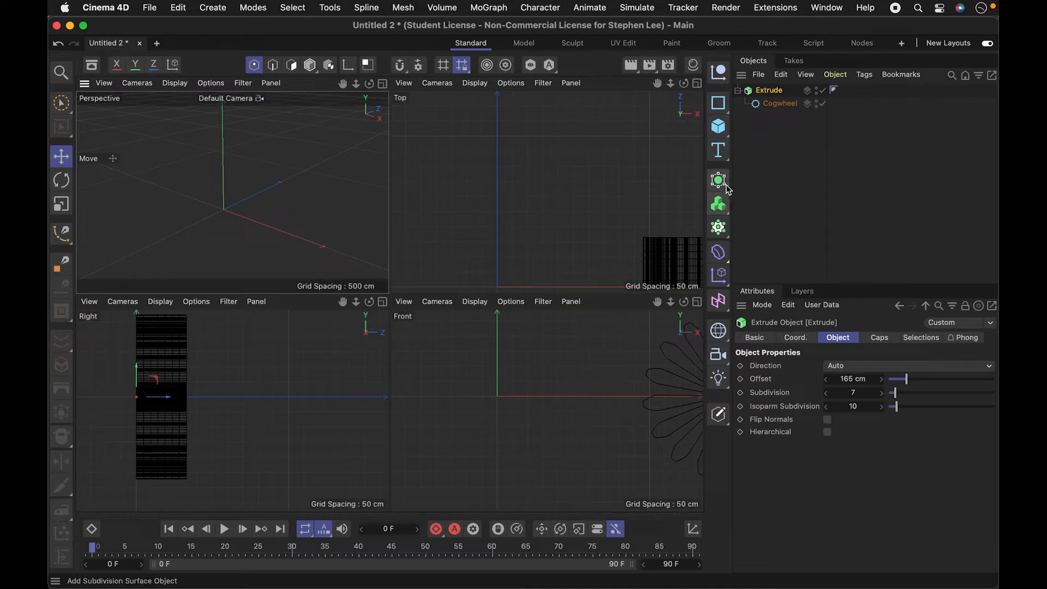
left_click(726, 187)
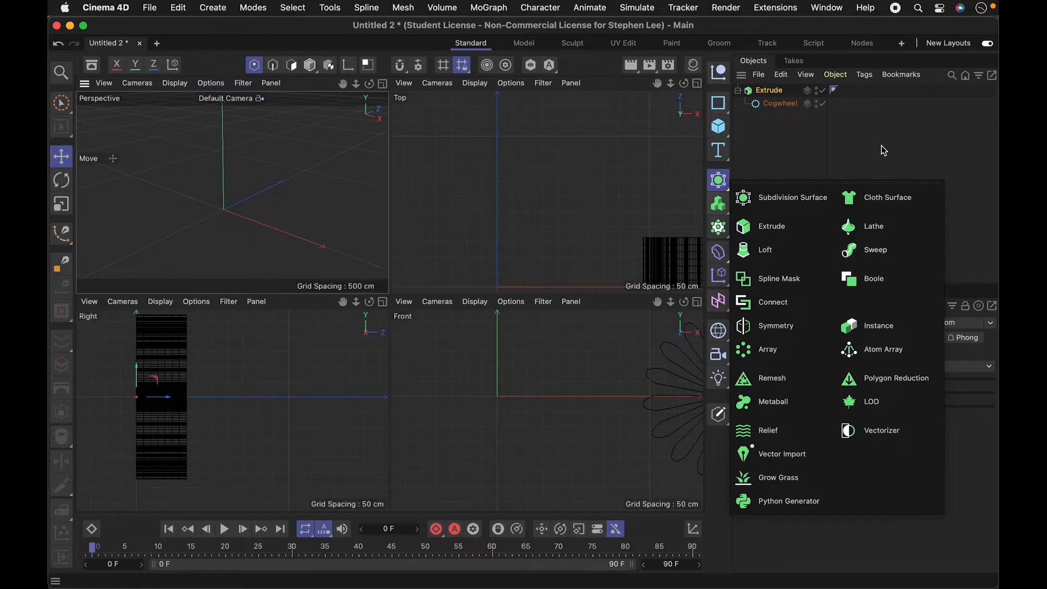
left_click(815, 136)
- Add a Circle spline and a six-sided n-Side spline at the origin, each with a 200 cm radius
left_click(724, 111)
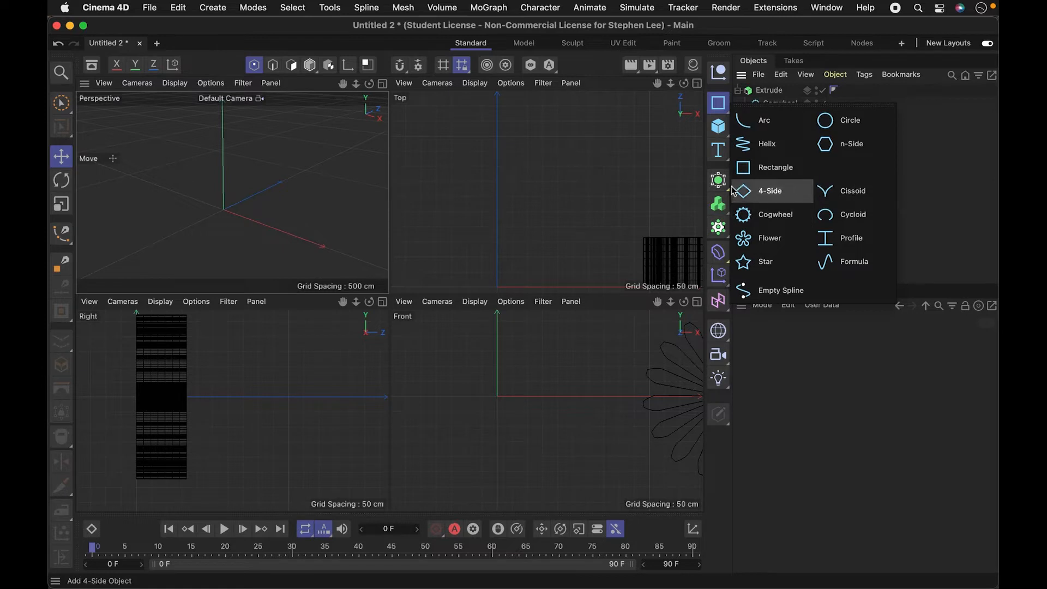
left_click(834, 121)
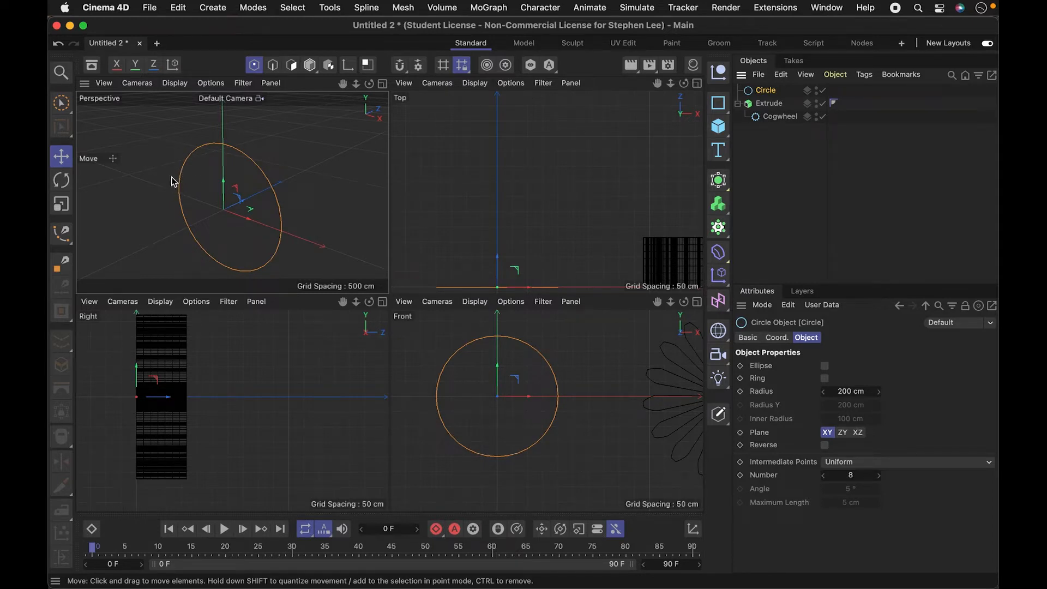
left_click(718, 103)
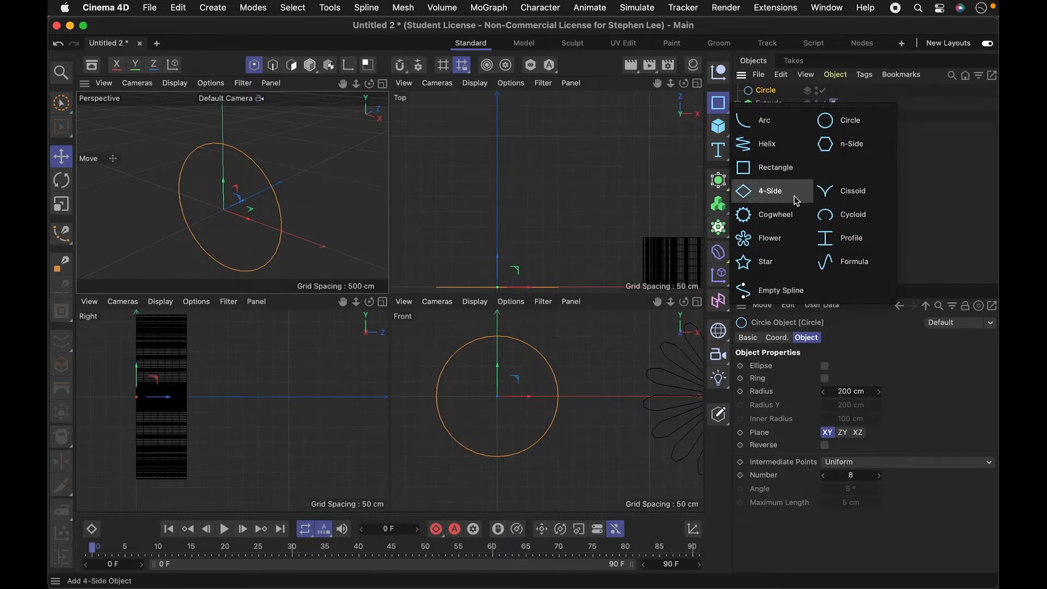
left_click(827, 148)
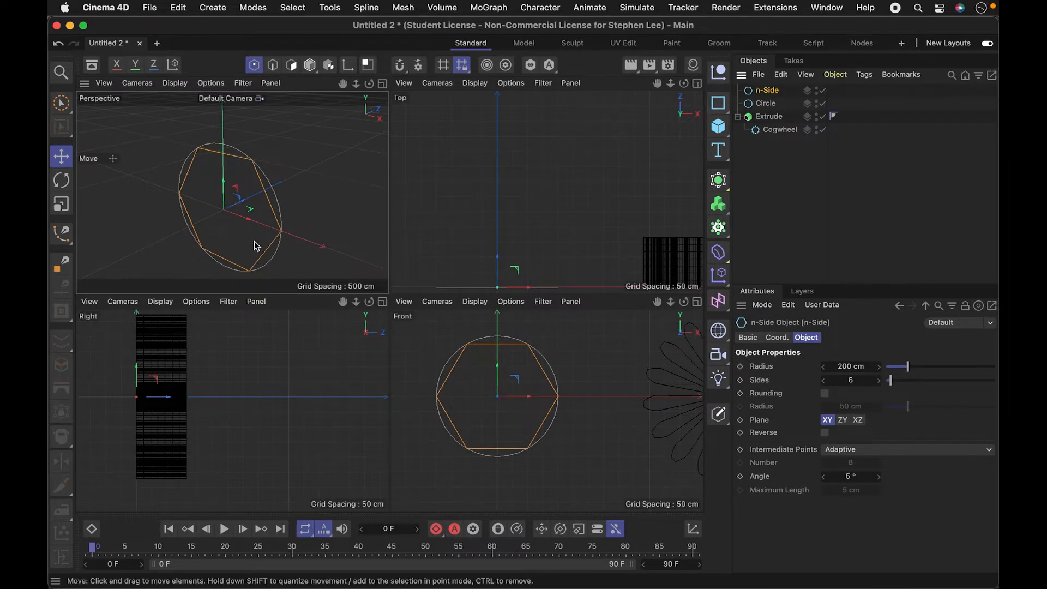
- Scale the n-Side spline down uniformly to less than half its size, well inside the circle
key("t")
left_click_drag(234, 240, 120, 225)
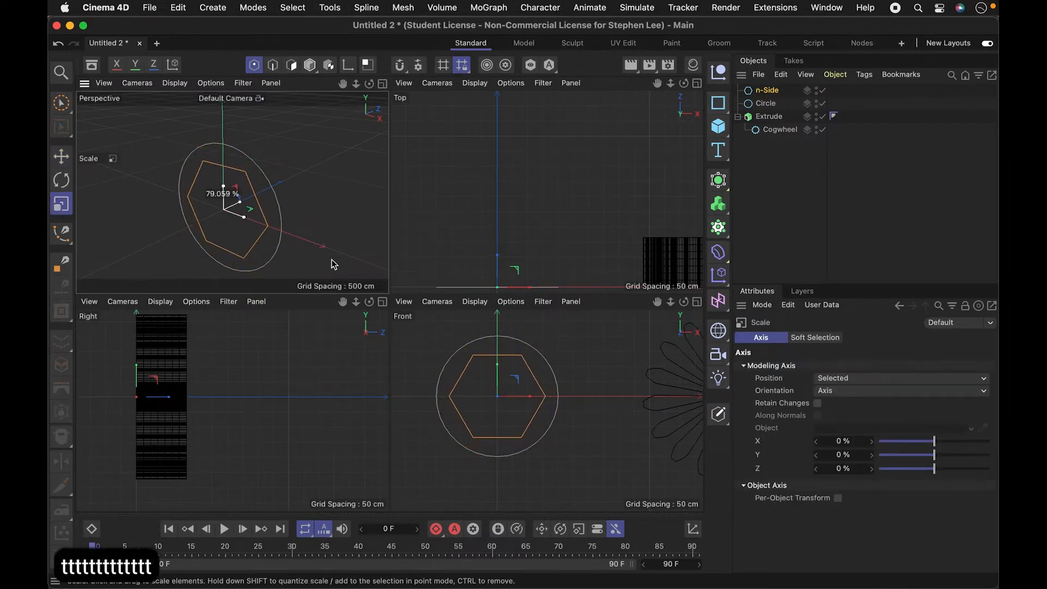
key("t")
mouse_move(233, 229)
left_mouse_down()
mouse_move(221, 188)
mouse_move(238, 216)
left_mouse_up()
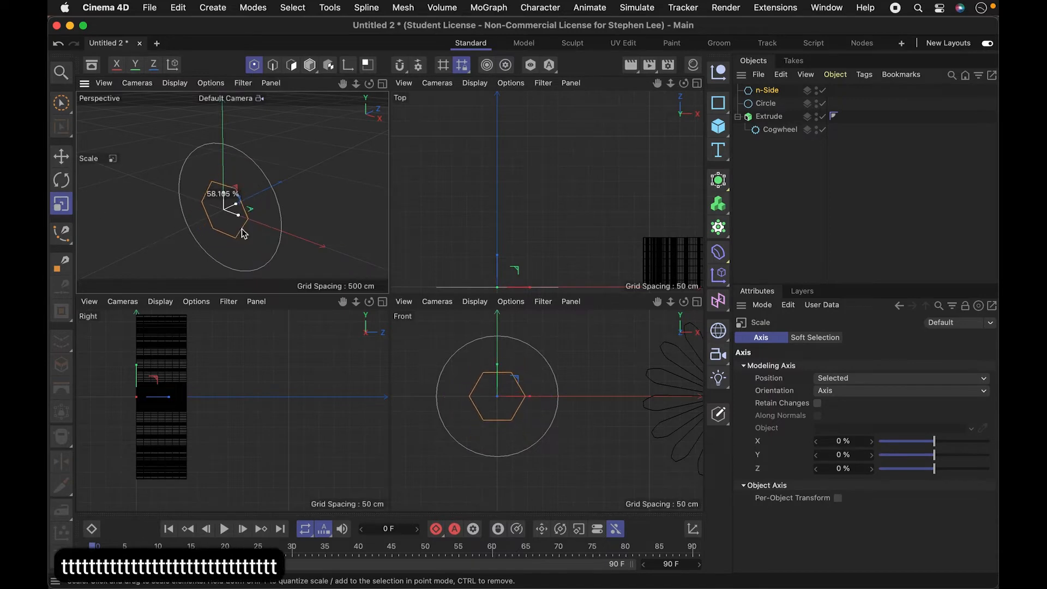
- Scale the n-Side spline down further to a radius of about 29 cm and deselect it
key("t")
left_click_drag(263, 261, 55, 211)
left_click_drag(223, 194, 233, 198)
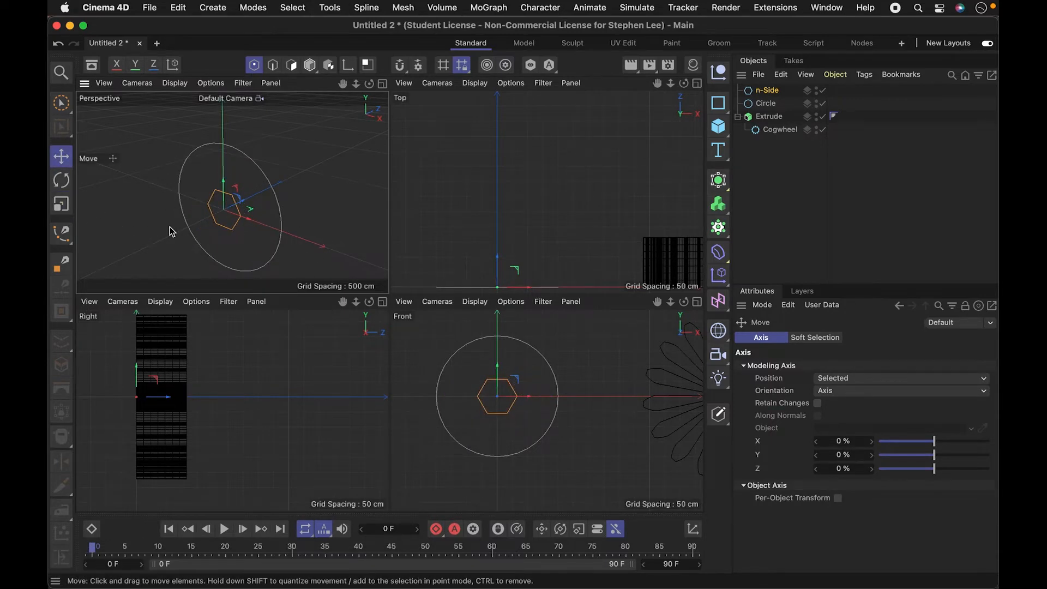
key("t")
left_click_drag(245, 241, 128, 216)
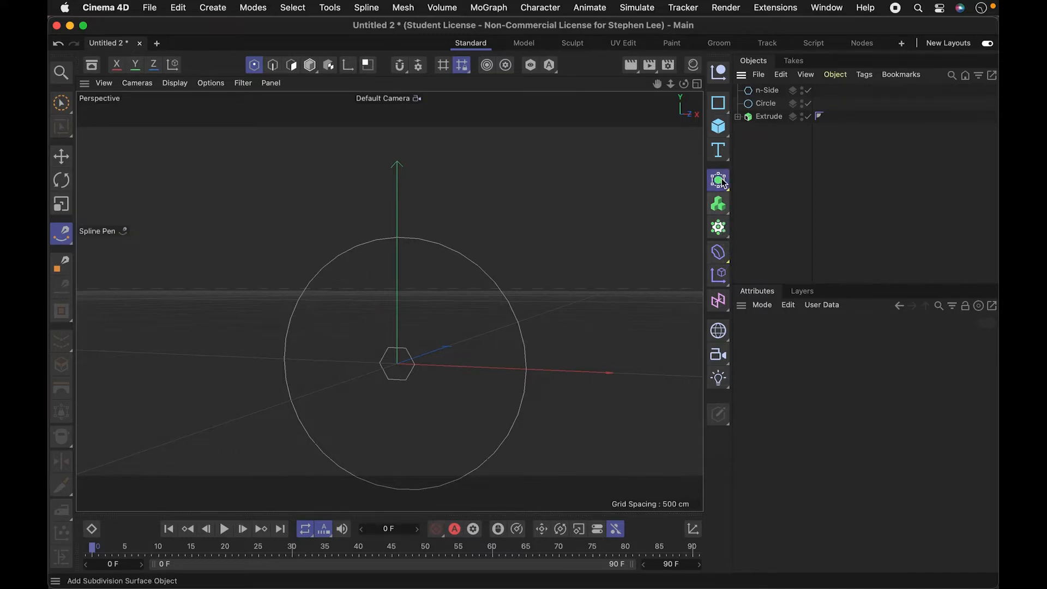
- Add a Sweep generator and nest the n-Side spline inside it as profile, with the Circle spline below it as path
left_click(720, 181)
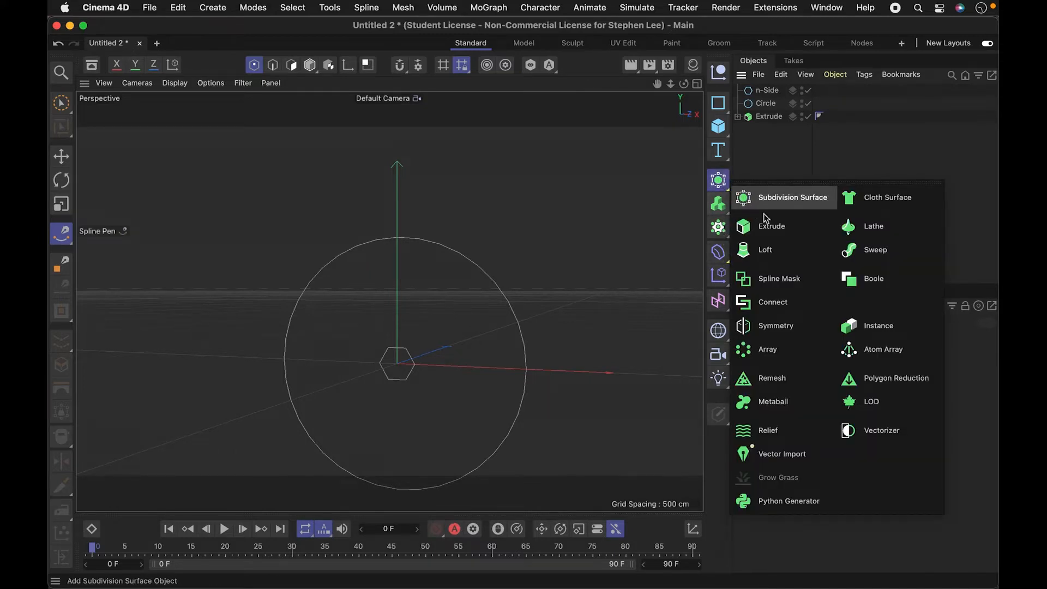
left_click(866, 255)
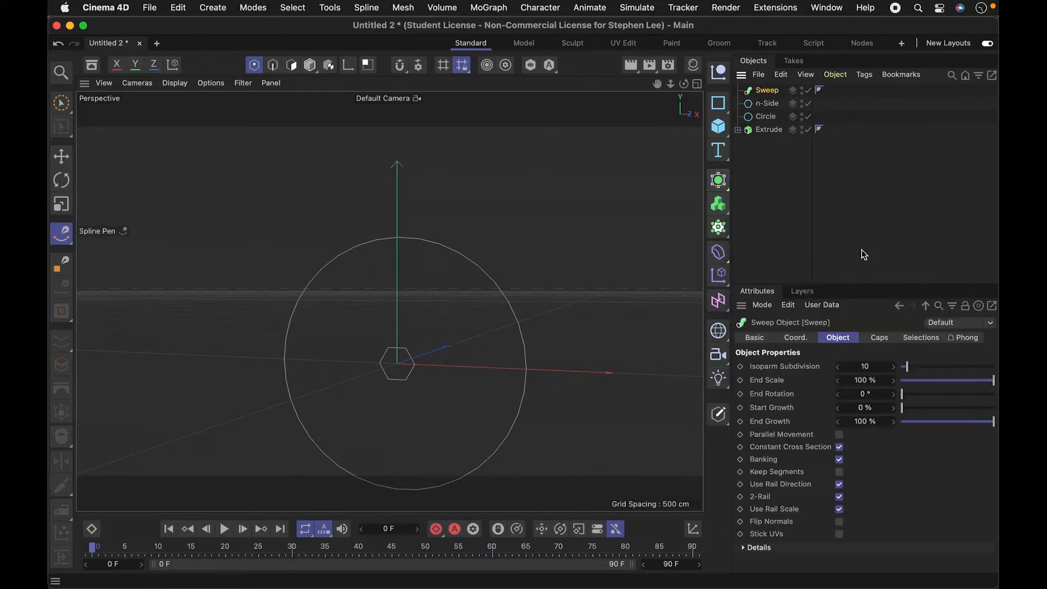
left_click(765, 102)
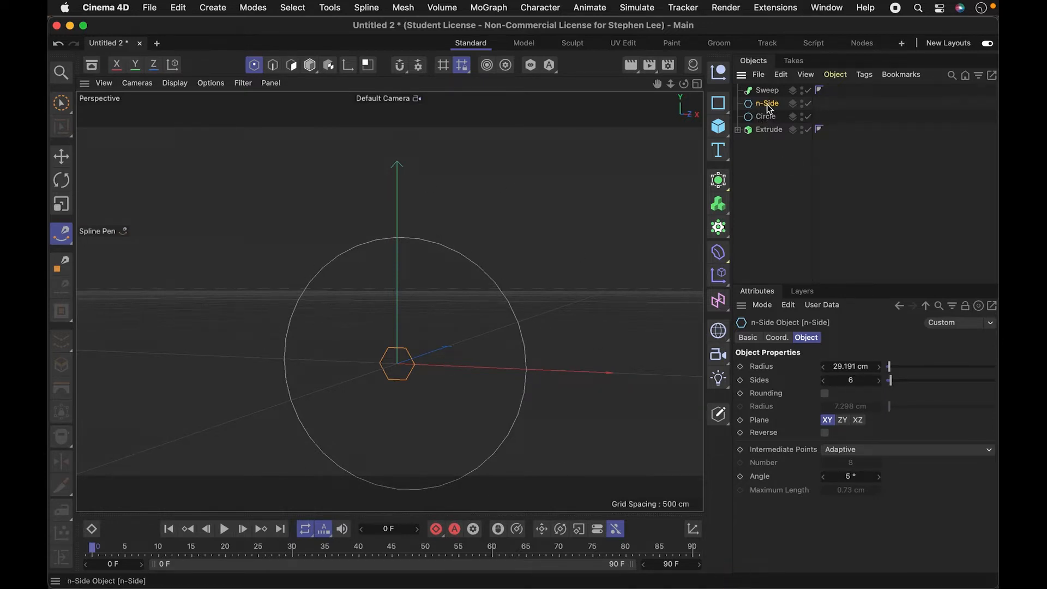
left_click_drag(770, 109, 770, 92)
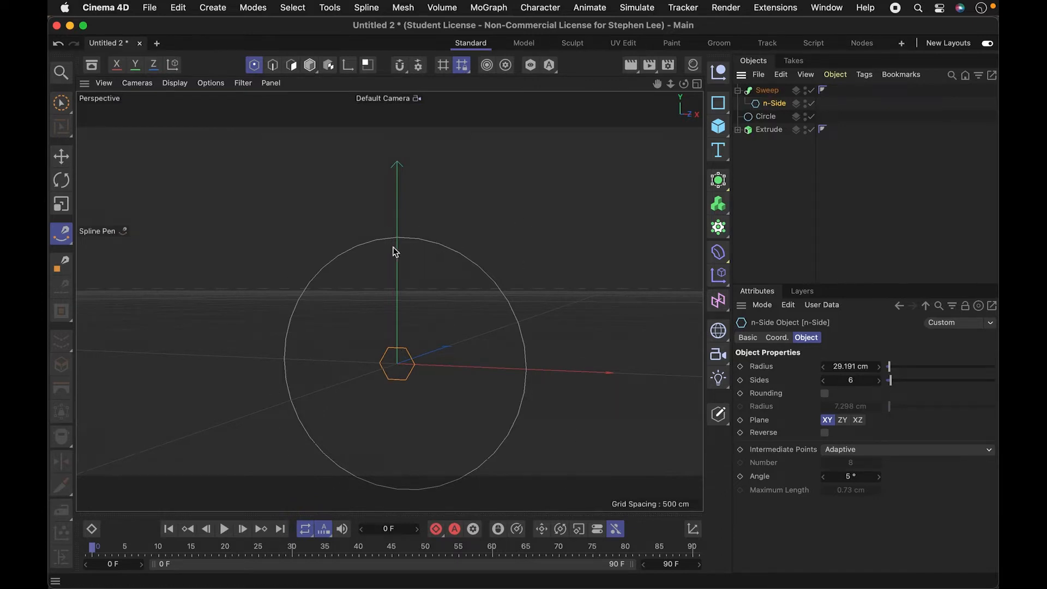
mouse_move(762, 120)
left_mouse_down()
mouse_move(769, 103)
mouse_move(768, 115)
left_mouse_up()
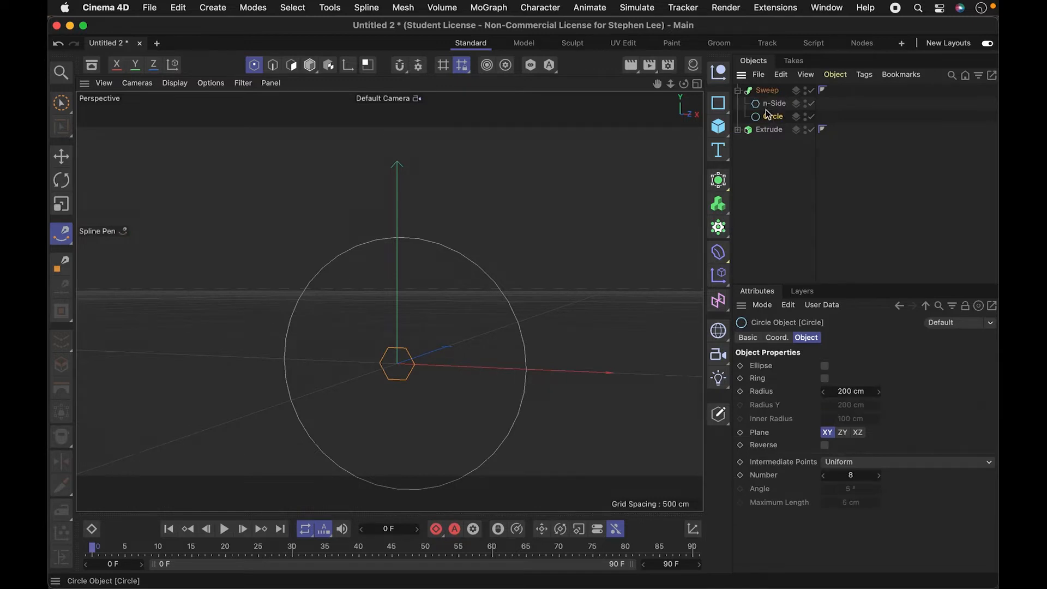
left_click(769, 107)
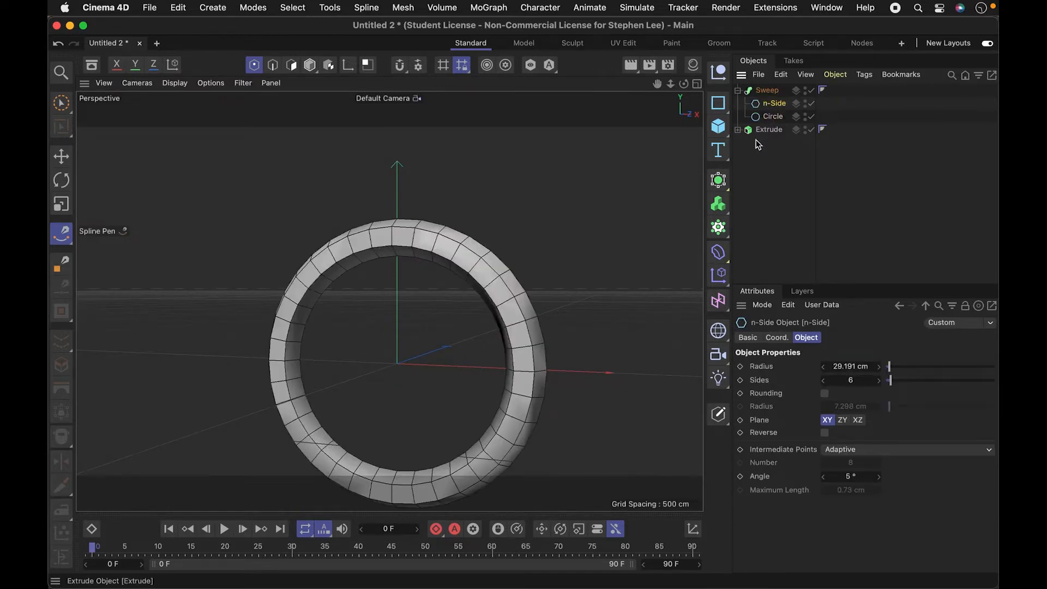
- Try placing the Circle above the n-Side spline inside the Sweep, and undo that reordering
left_click_drag(775, 120, 771, 99)
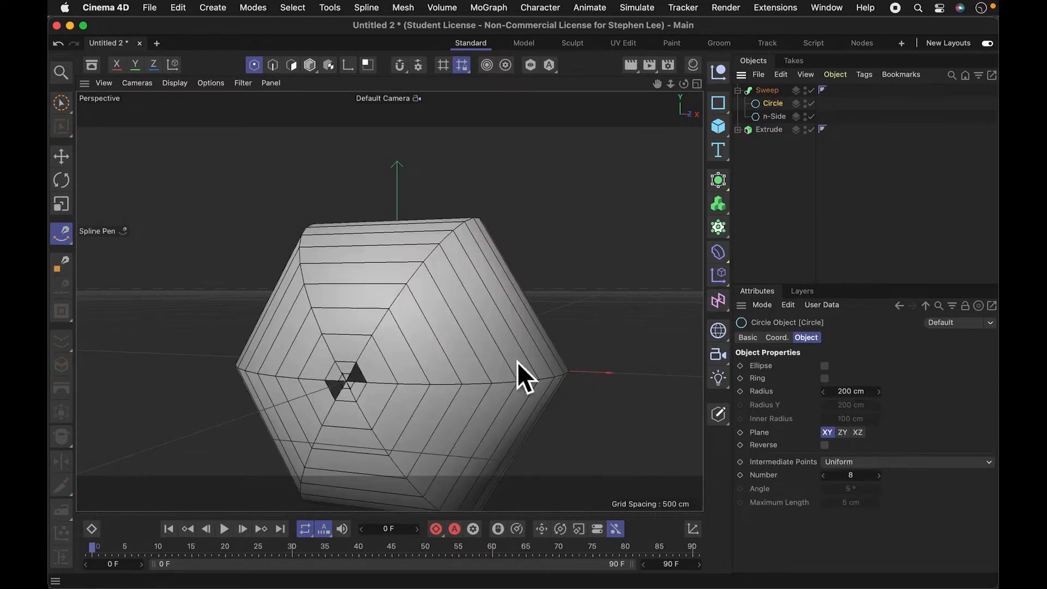
key("super+z")
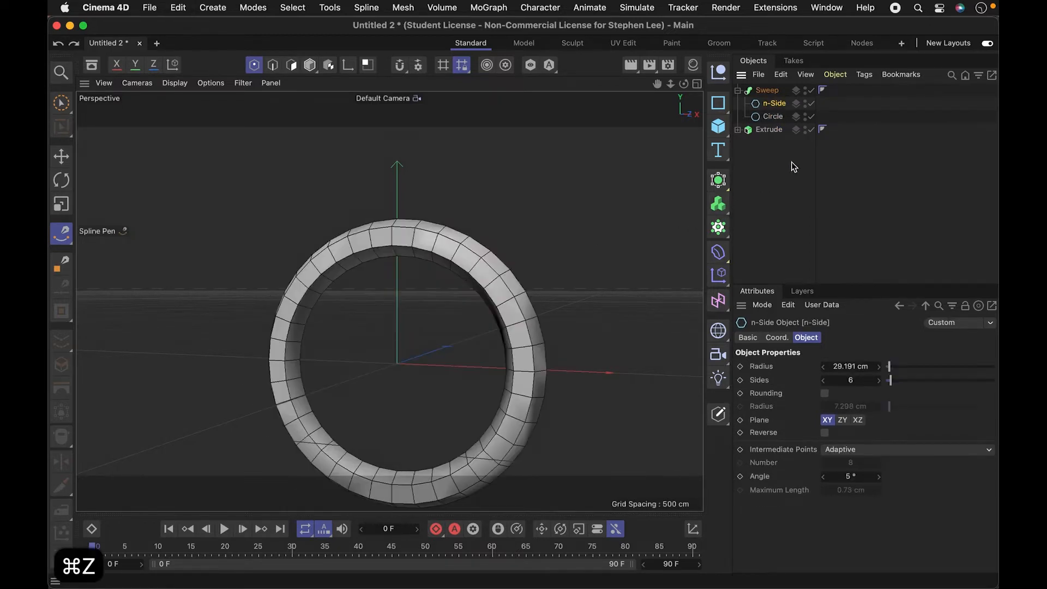
left_click(772, 115)
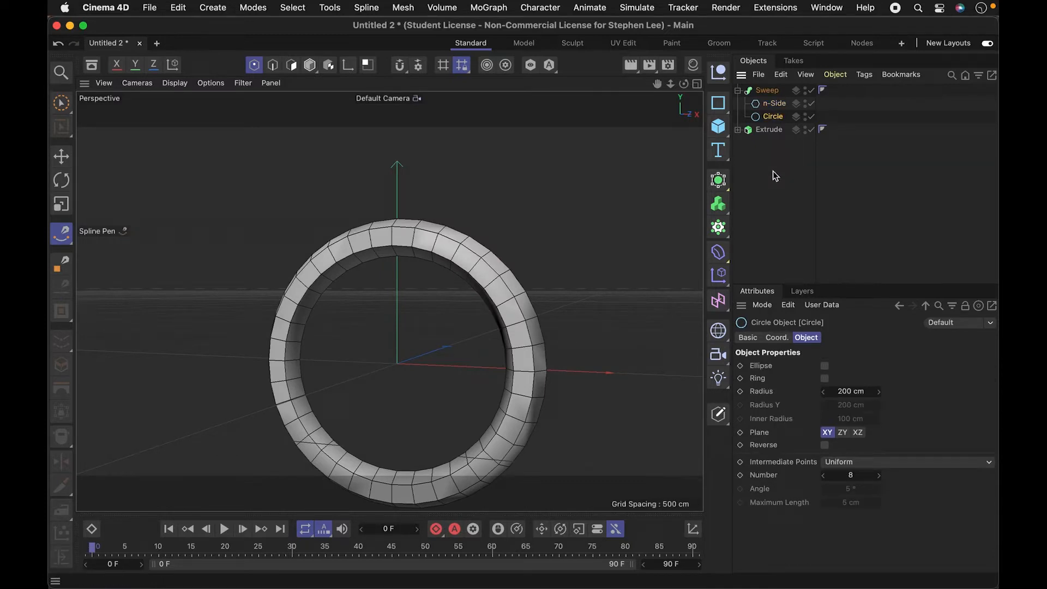
- Select the Sweep generator, try out its End Growth and bring it back to 100%
left_click(776, 104)
left_click(767, 91)
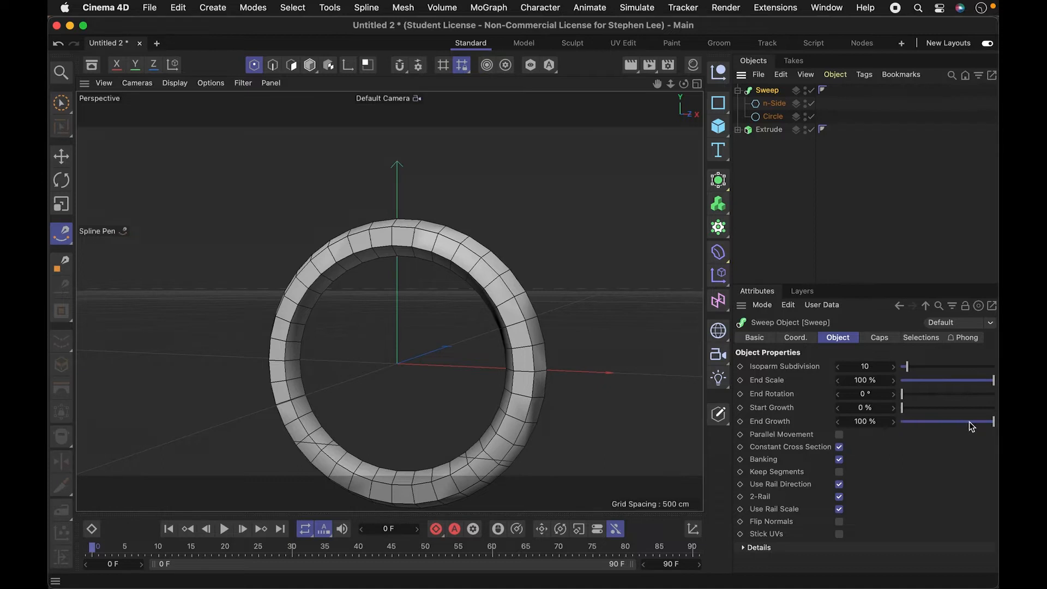
mouse_move(983, 426)
left_mouse_down()
mouse_move(896, 425)
mouse_move(963, 427)
mouse_move(901, 436)
mouse_move(998, 429)
left_mouse_up()
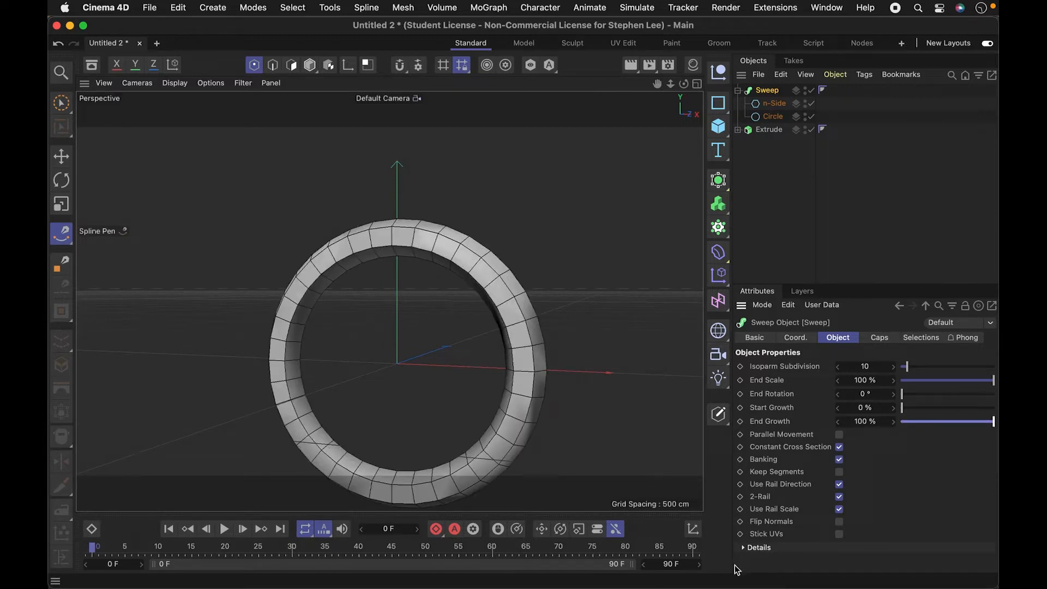
- Expand the Sweep's Details and taper its Scale curve from 1.0 at the start to 0 at the end, straightening the end tangent
left_click(744, 547)
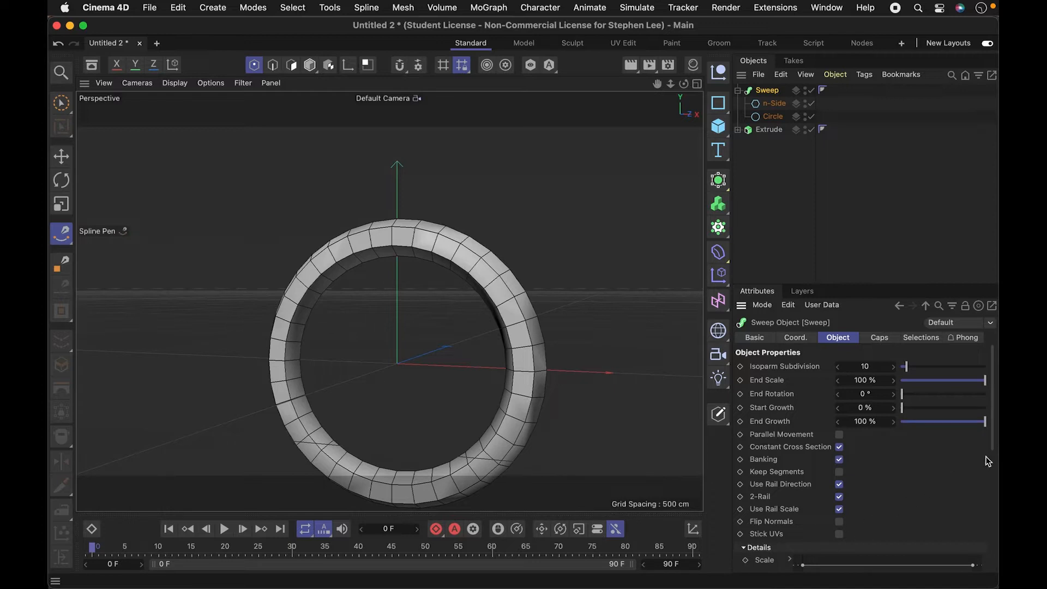
left_click_drag(989, 447, 983, 515)
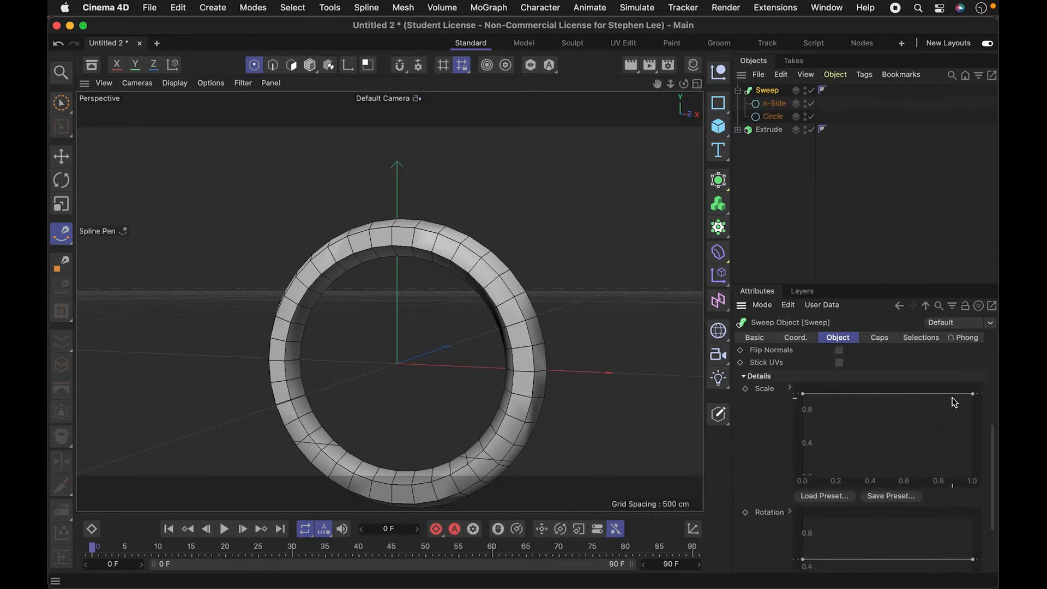
left_click_drag(975, 400, 973, 478)
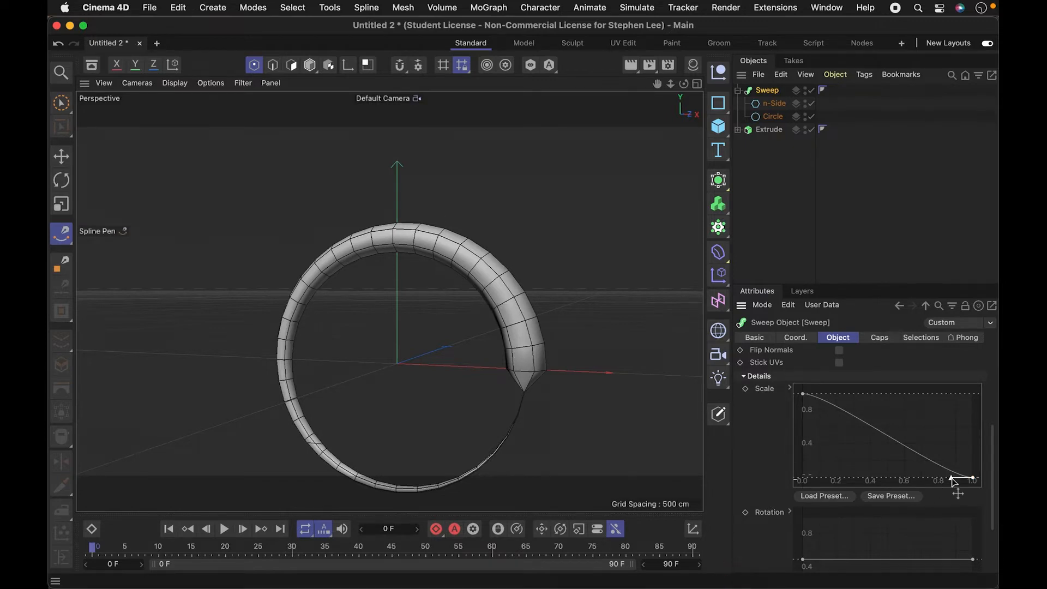
left_click_drag(953, 477, 955, 470)
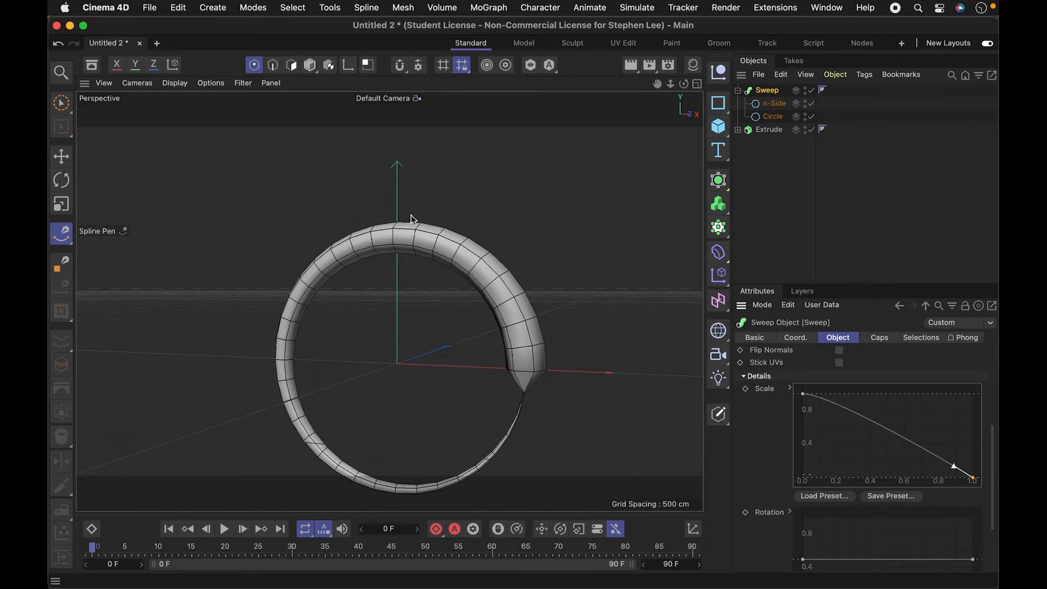
- Slope the Sweep's Rotation curve by raising its start point to 1.0 and lowering its end point
left_click_drag(804, 561, 803, 517)
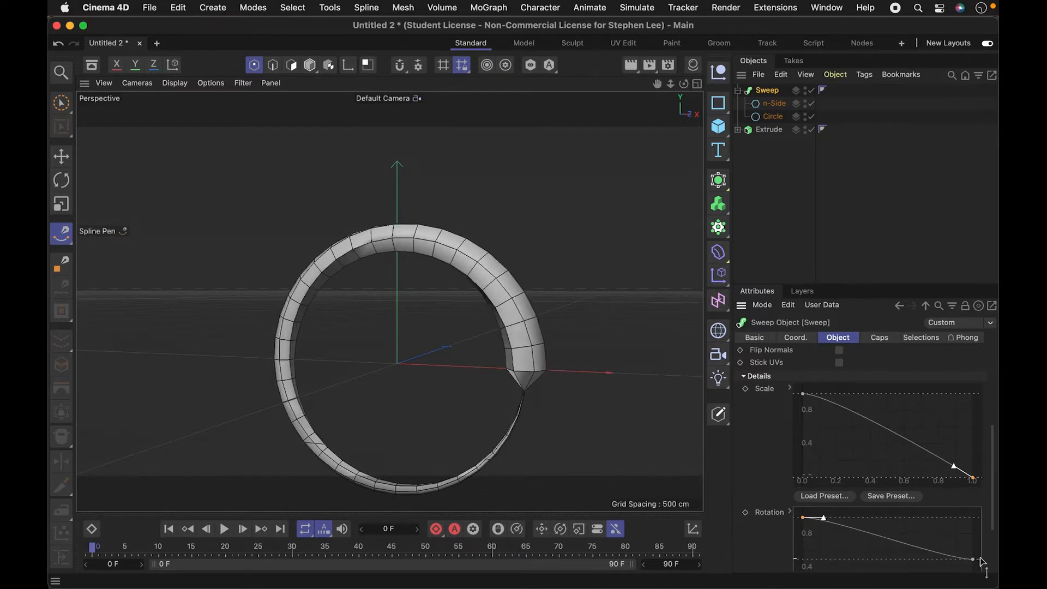
left_click_drag(974, 564, 971, 578)
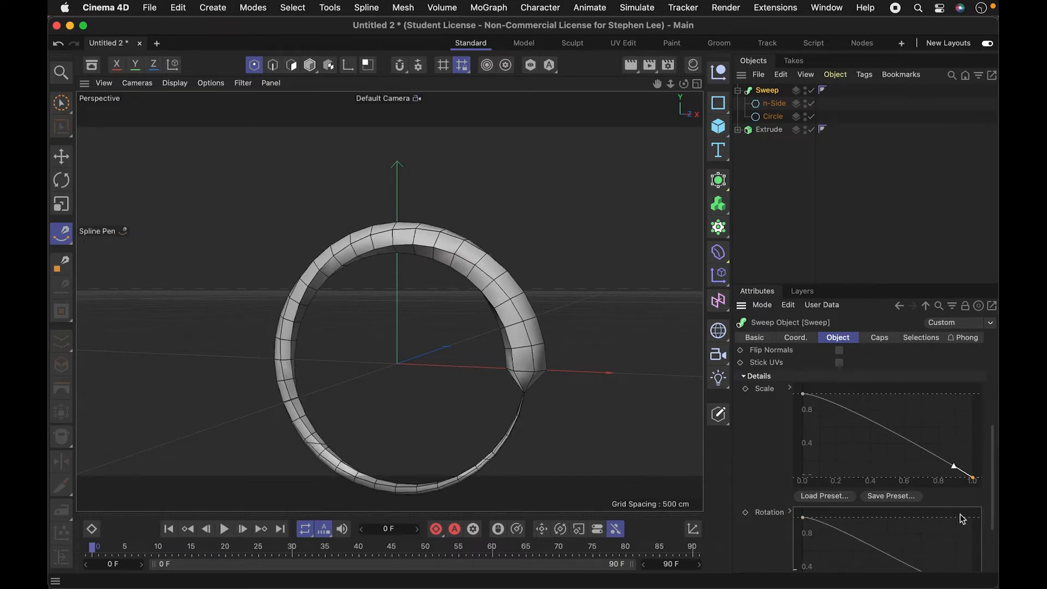
- Level the Sweep's Scale curve into a nearly straight line at about 0.45 for a thin, even ring
left_click_drag(975, 479, 974, 440)
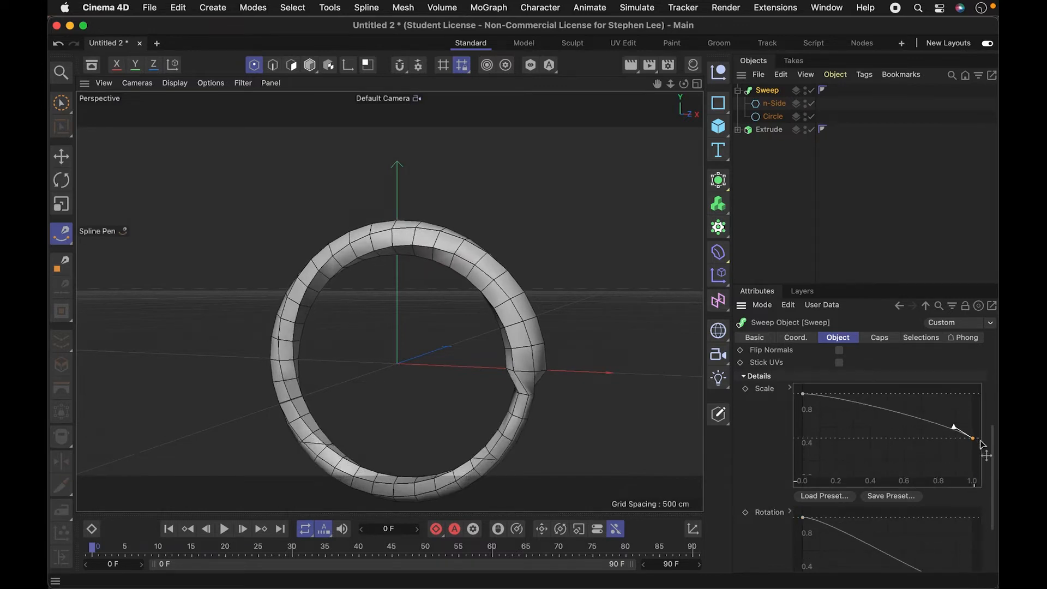
left_click_drag(803, 395, 898, 439)
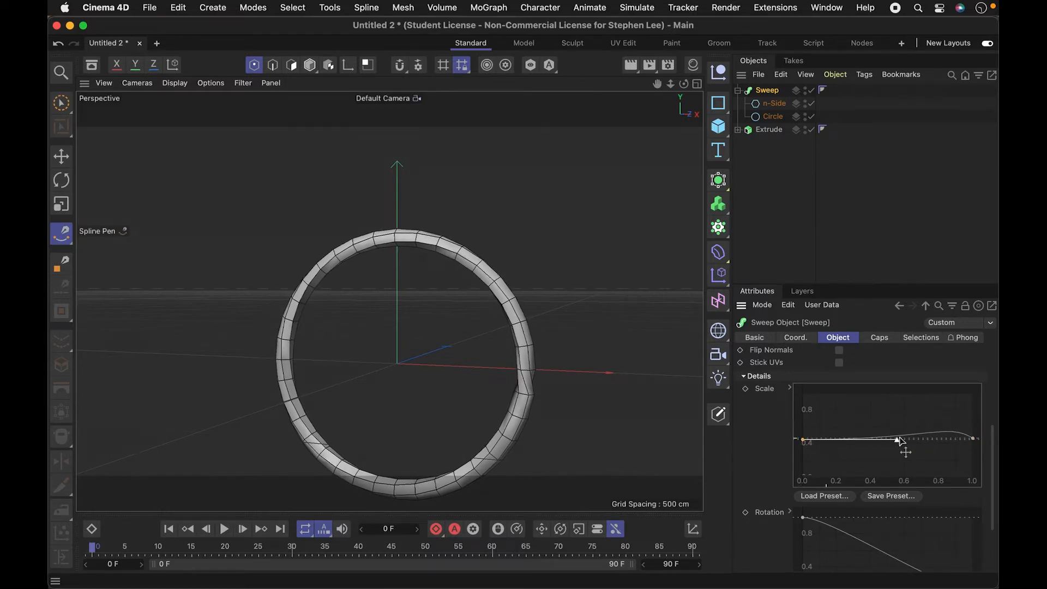
left_click(973, 439)
left_click_drag(953, 431, 950, 439)
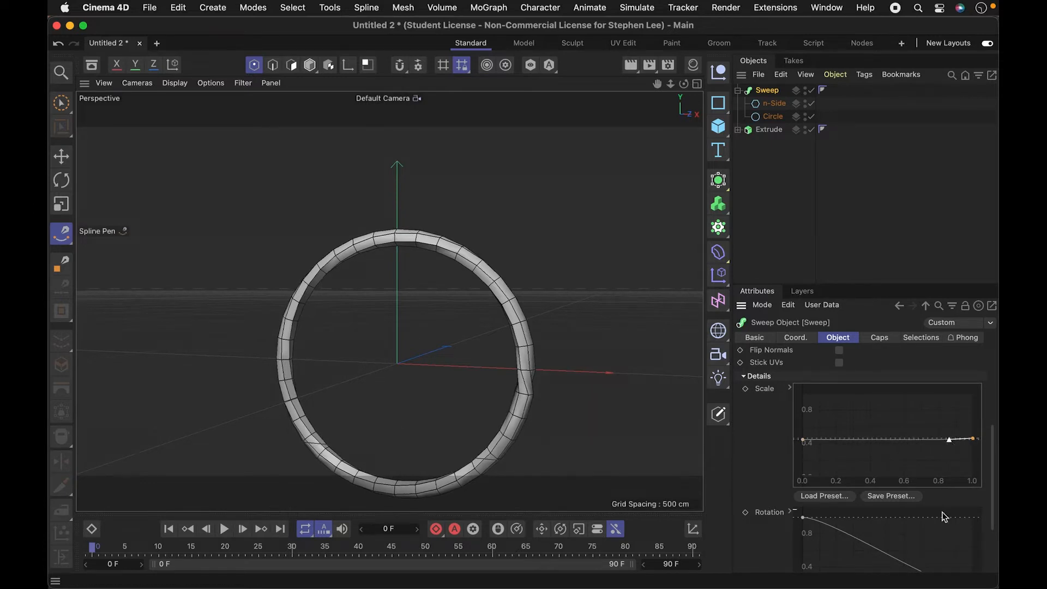
- Pull the Rotation curve's end point slightly inward, try extreme From and To angles, and undo the angle changes
left_click_drag(993, 529, 990, 583)
left_click_drag(917, 547, 965, 561)
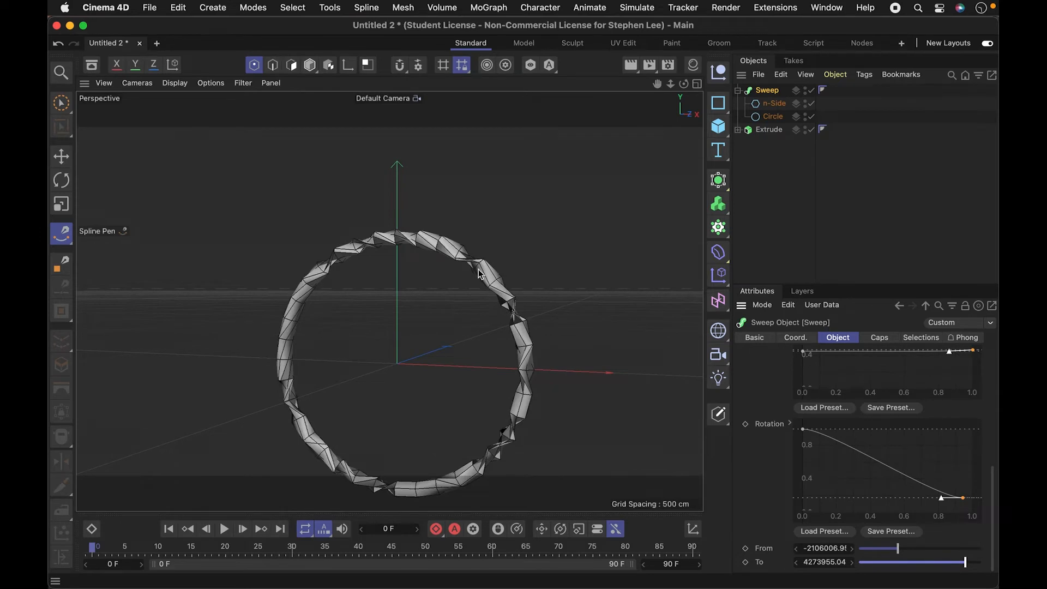
key("super+z")
key("super+z")
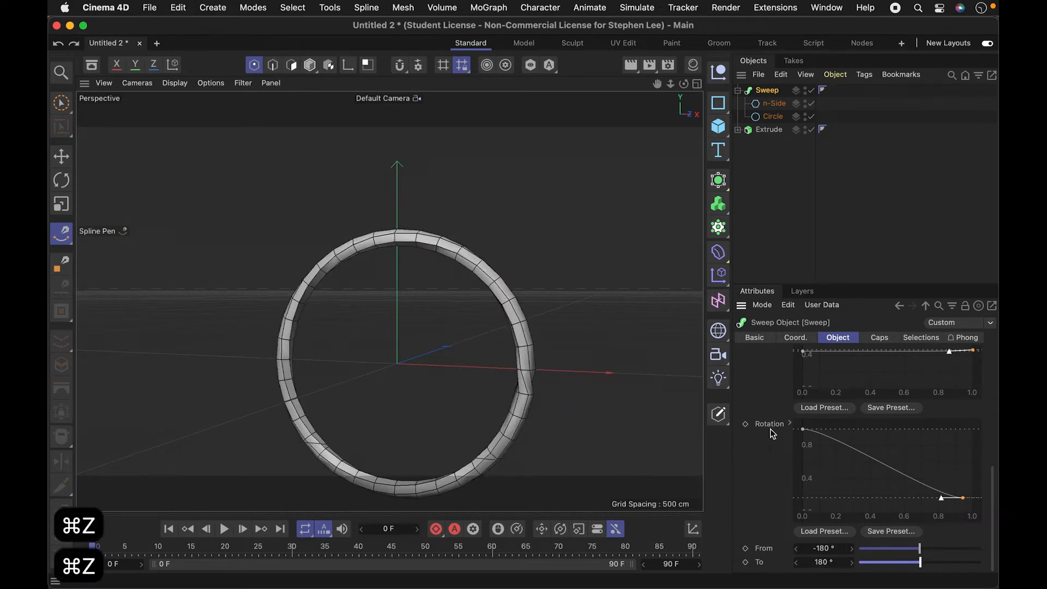
- Set the Sweep's Rotation range from -360° to 360°
left_click_drag(843, 548, 831, 548)
double_click(843, 548)
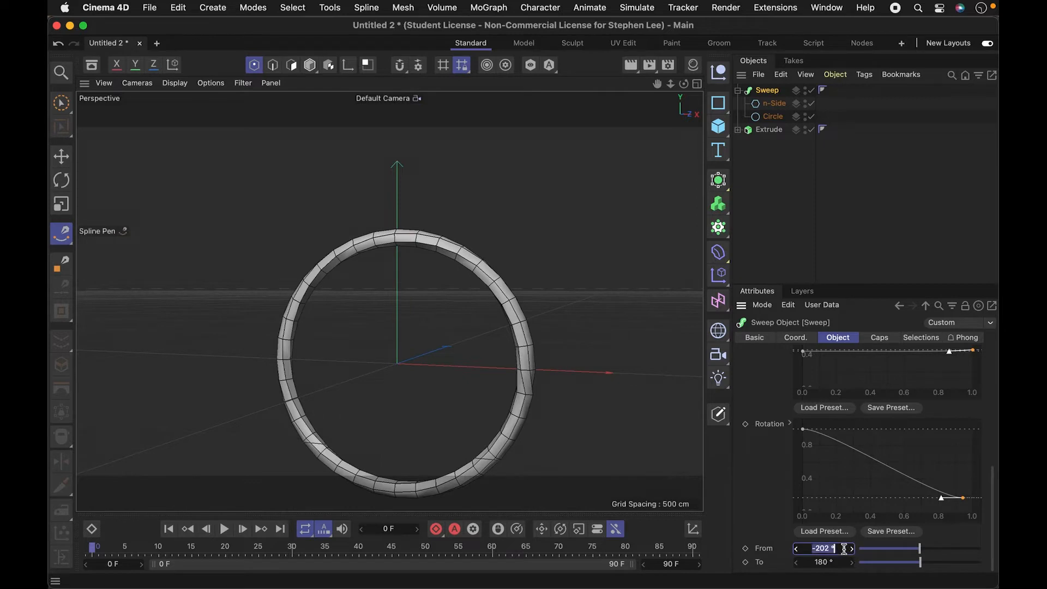
type("-360")
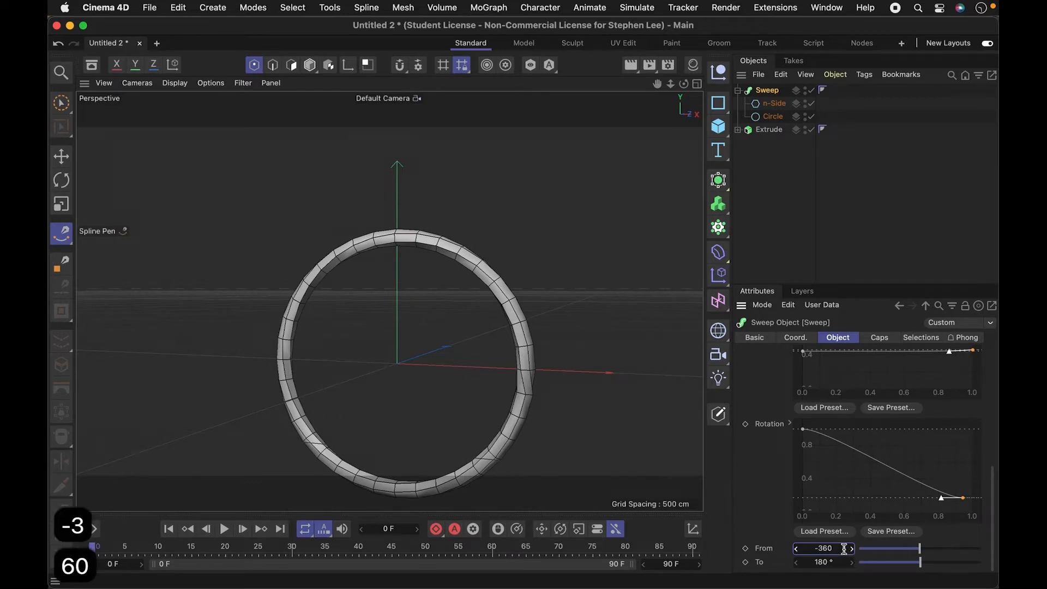
key("Return")
double_click(834, 562)
type("360")
key("Return")
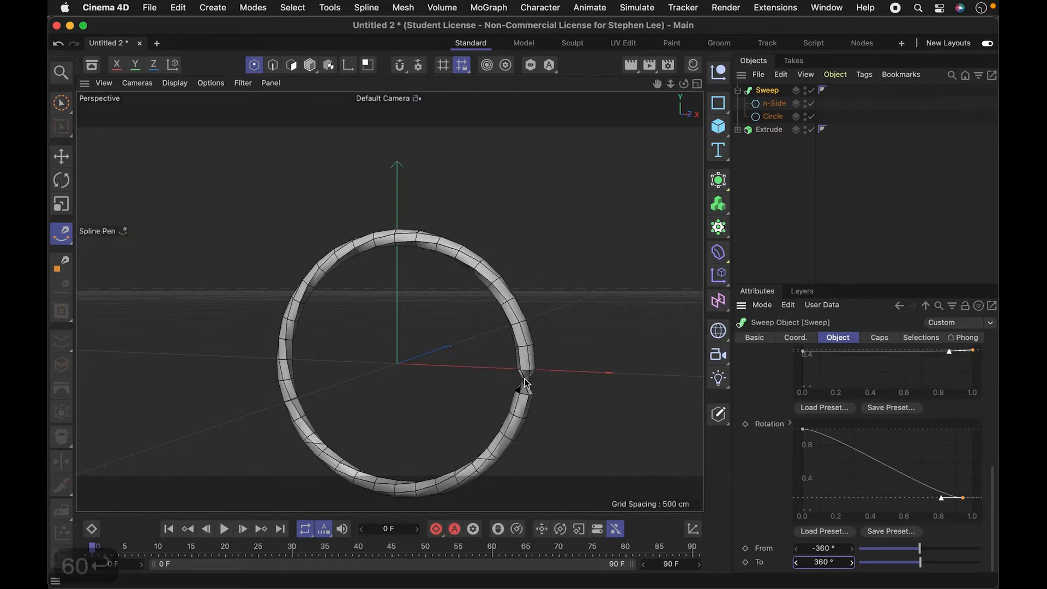
- Reshape the Rotation curve so it slopes down to an end point at 1.0 horizontally and 0 vertically, with a longer end tangent
left_click_drag(943, 497, 885, 466)
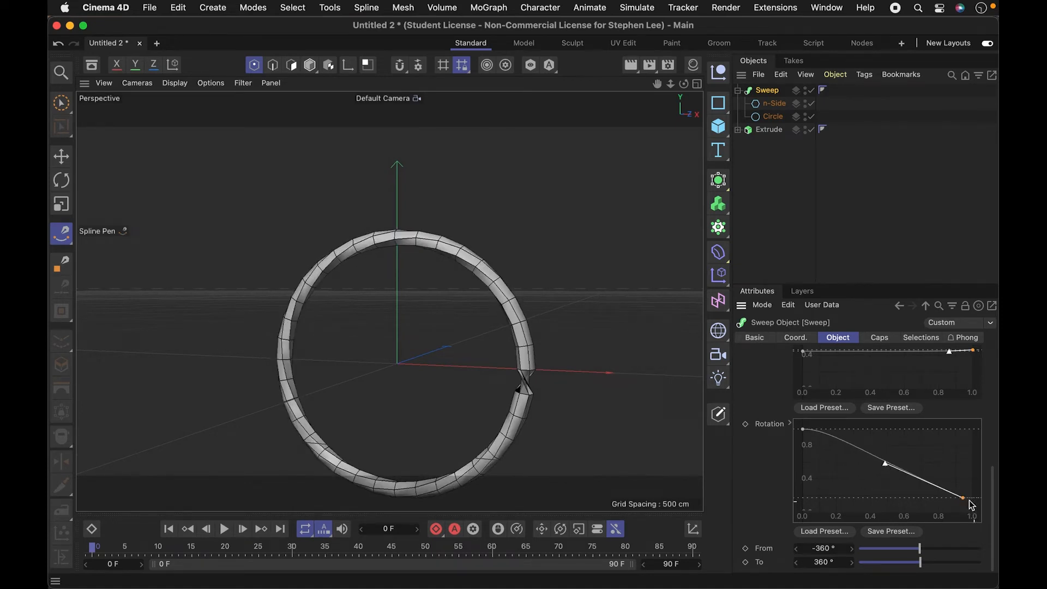
left_click_drag(967, 501, 923, 491)
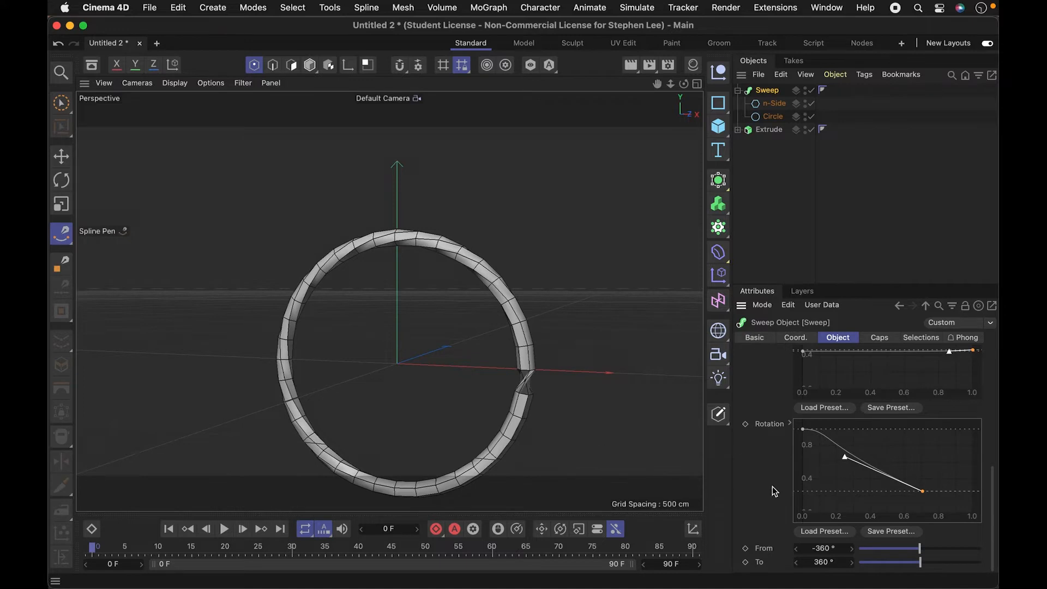
left_click_drag(925, 496, 997, 515)
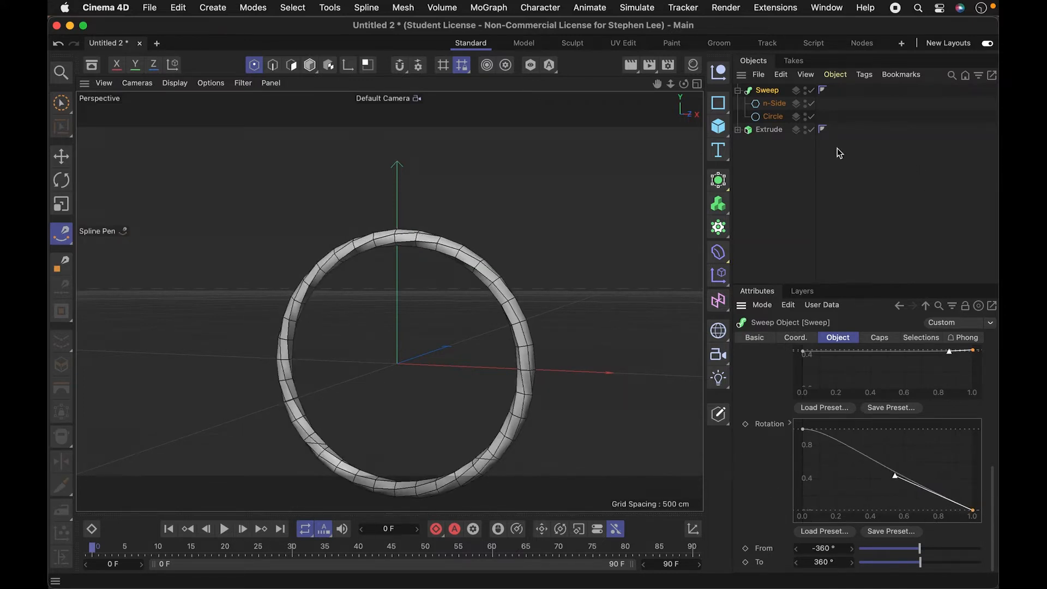
- Collapse the Sweep's hierarchy, select the Sweep and Extrude objects together, and move both along the positive X axis away from the origin
left_click(737, 90)
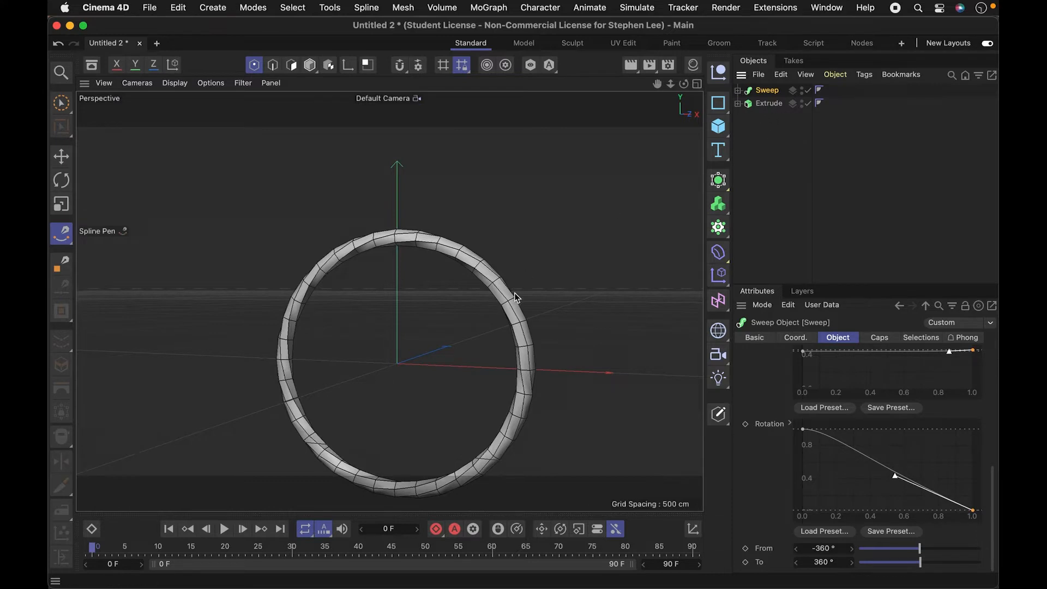
left_click_drag(542, 313, 427, 331)
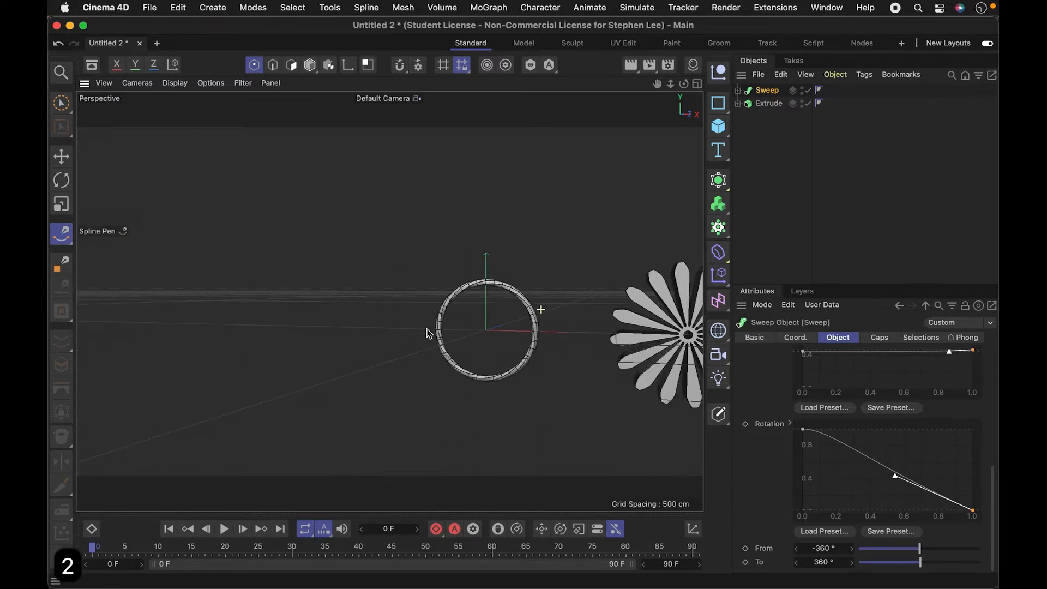
left_click(751, 105, "ctrl")
key("e")
key("e")
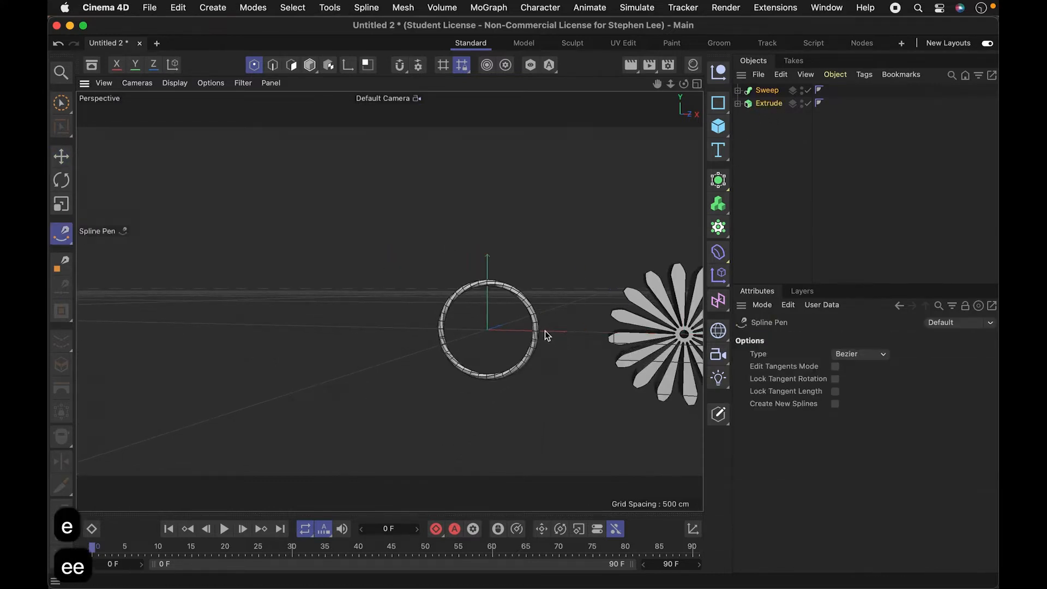
key("e")
key("e")
key("e")
key("e")
key("e")
key("e")
key("e")
key("e")
key("e")
key("e")
key("e")
key("e")
key("e")
key("e")
left_click_drag(647, 334, 880, 336)
key("e")
key("e")
key("e")
key("e")
key("e")
key("e")
key("e")
key("e")
key("e")
key("e")
key("e")
key("e")
key("e")
key("e")
- Add a Rectangle spline away from the existing objects, resize it to 82 cm wide and 373 cm high, and delete it
key("2")
key("2")
key("2")
key("2")
key("2")
key("2")
key("2")
key("2")
key("2")
key("2")
key("2")
left_click_drag(444, 327, 530, 327)
key("1")
key("1")
key("1")
key("1")
key("1")
left_click_drag(530, 328, 429, 369)
key("1")
key("1")
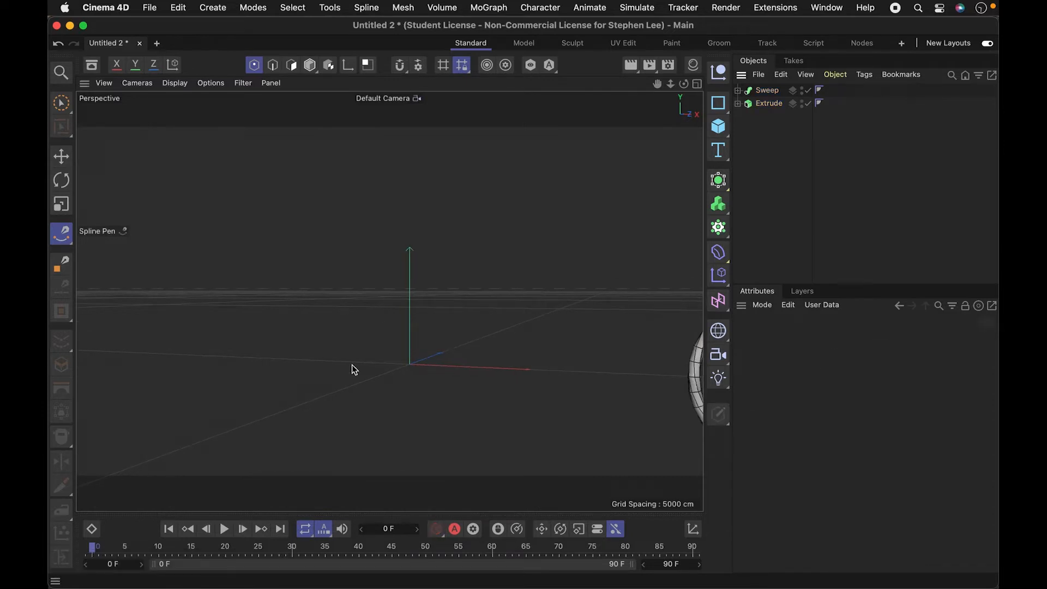
left_click(726, 104)
left_click_drag(725, 105, 837, 120)
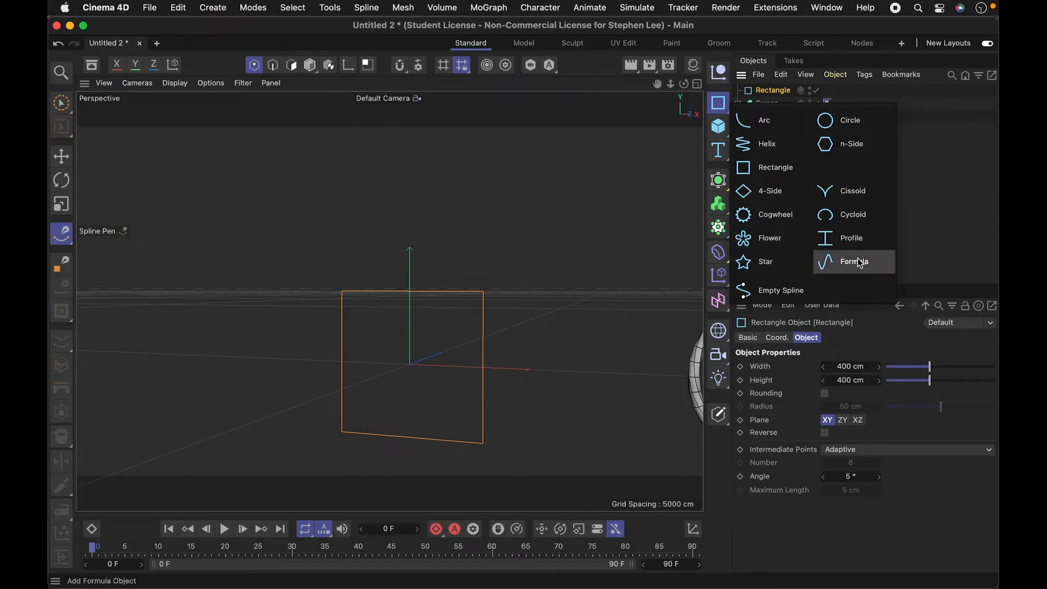
left_click(940, 187)
left_click_drag(929, 367, 897, 365)
left_click_drag(929, 380, 917, 353)
left_click(821, 150)
left_click(784, 92)
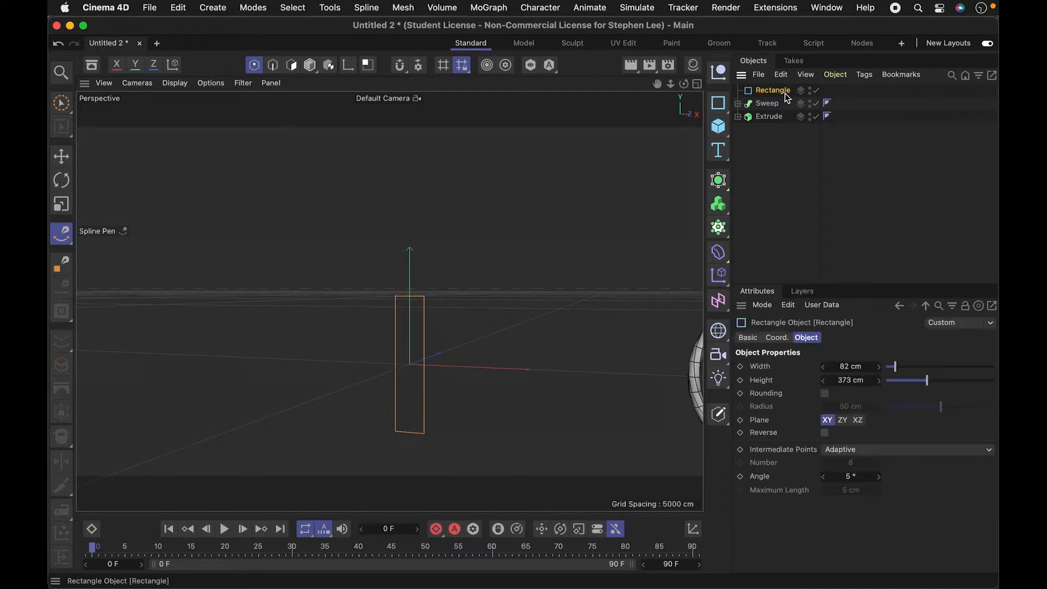
key("Delete")
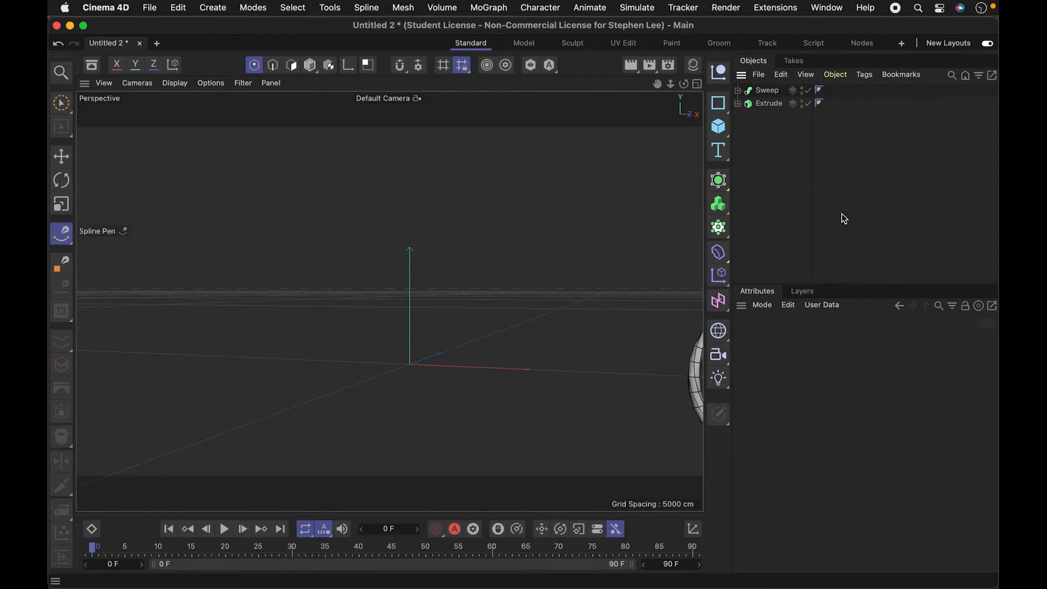
- Try starting a freehand spline with a single Spline Pen point and undo it
left_click(718, 103)
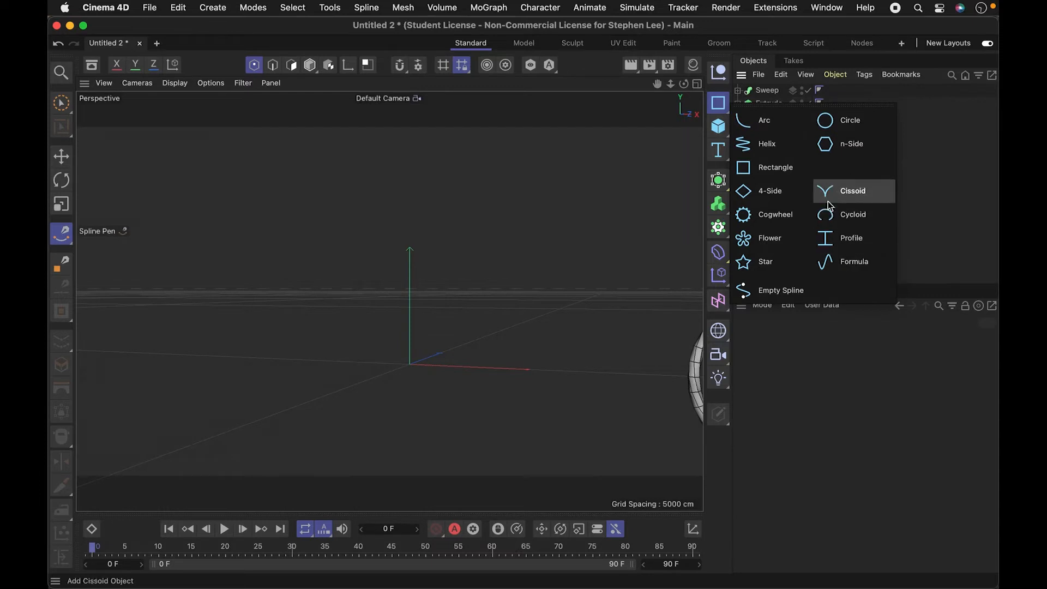
left_click(272, 80)
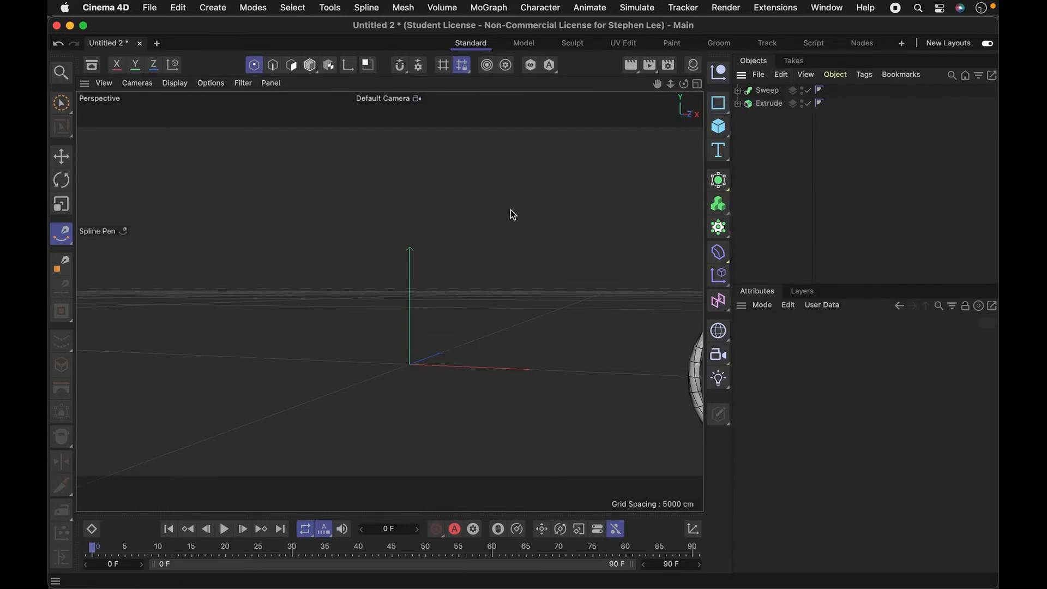
left_click(64, 239)
left_click(299, 215)
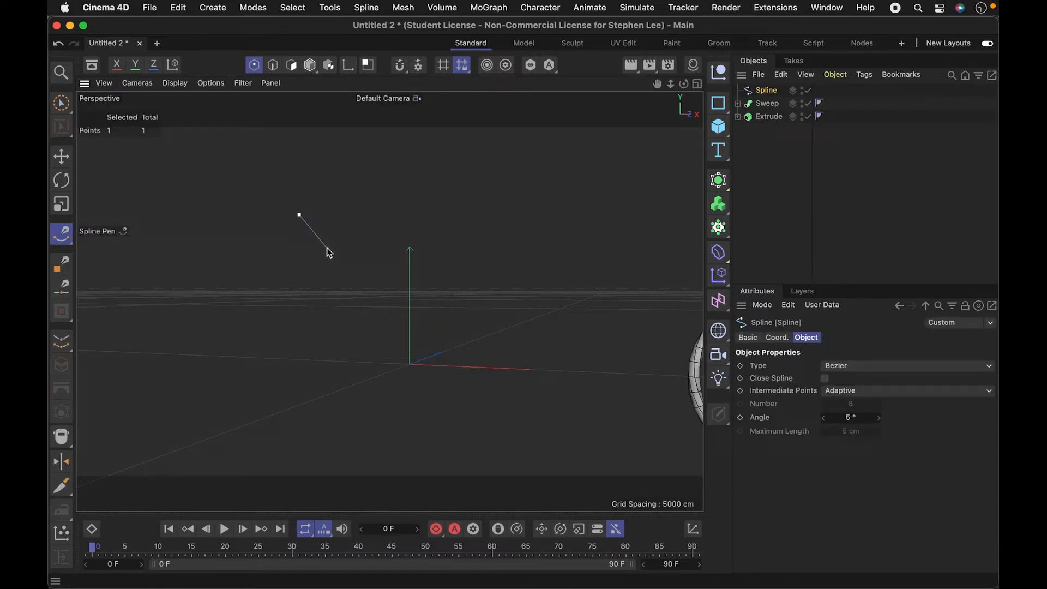
key("super+z")
- Search the available commands for "spline pen" and close the search
key("shift+c")
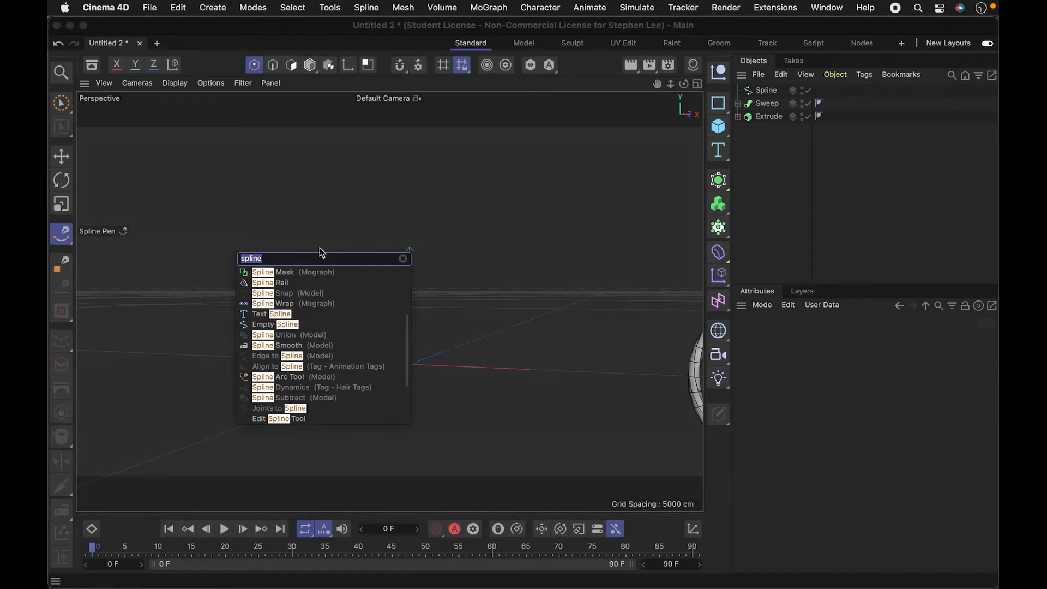
type("spline pen")
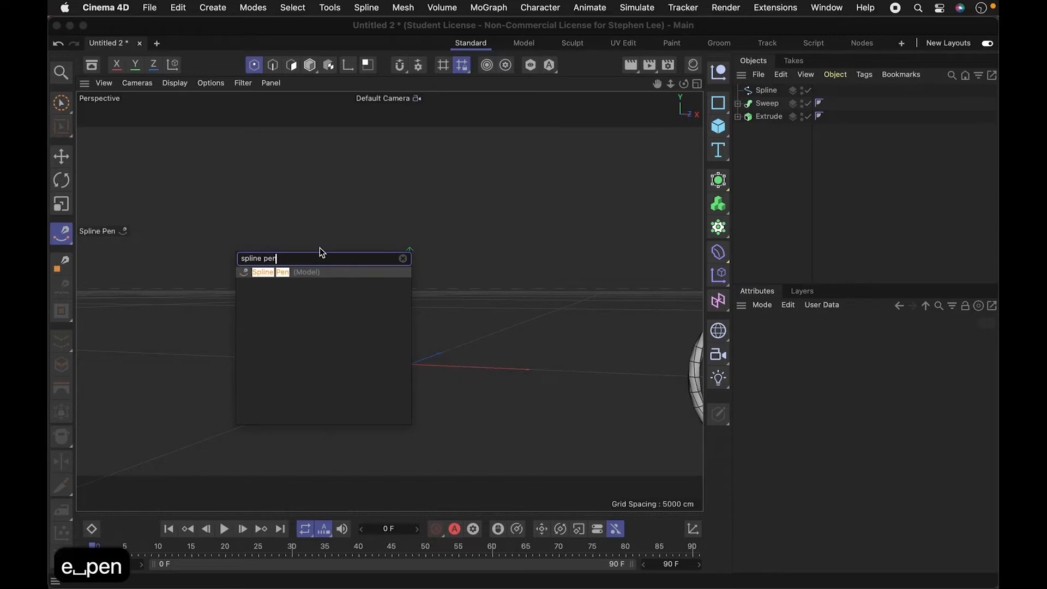
left_click(784, 209)
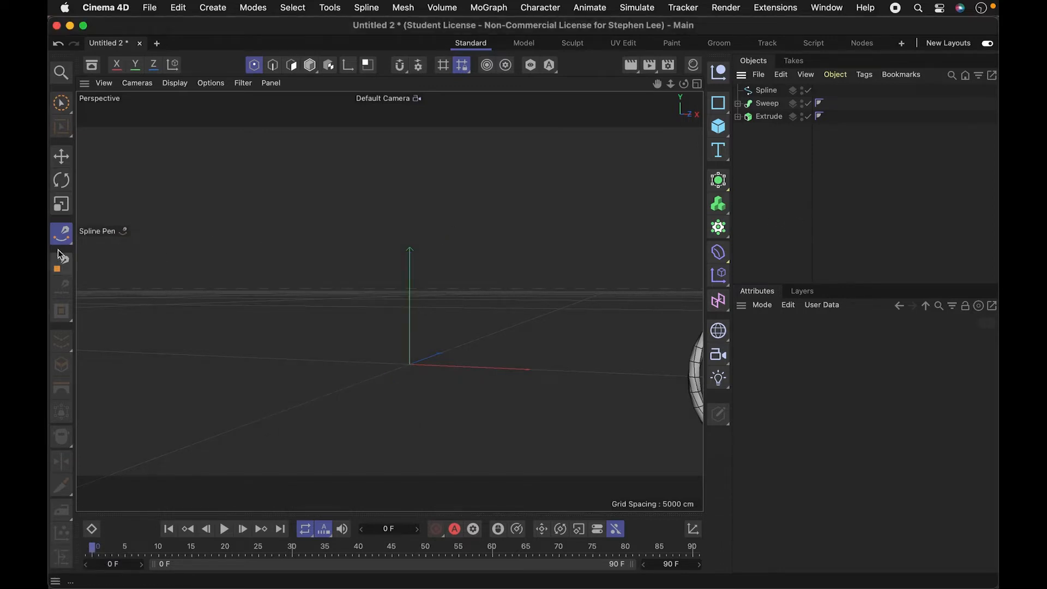
- Draw an open Bezier spline with the Spline Pen, using smooth S-shaped curves first and straight zigzag segments at the end
left_click(61, 234)
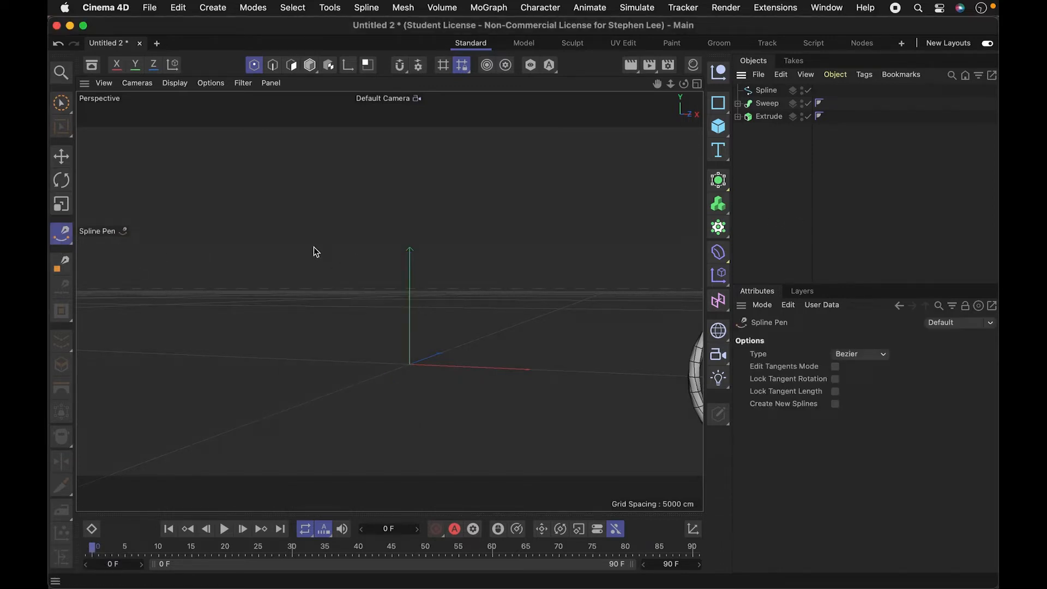
left_click(315, 208)
left_click_drag(325, 169, 325, 169)
left_click_drag(414, 226, 410, 264)
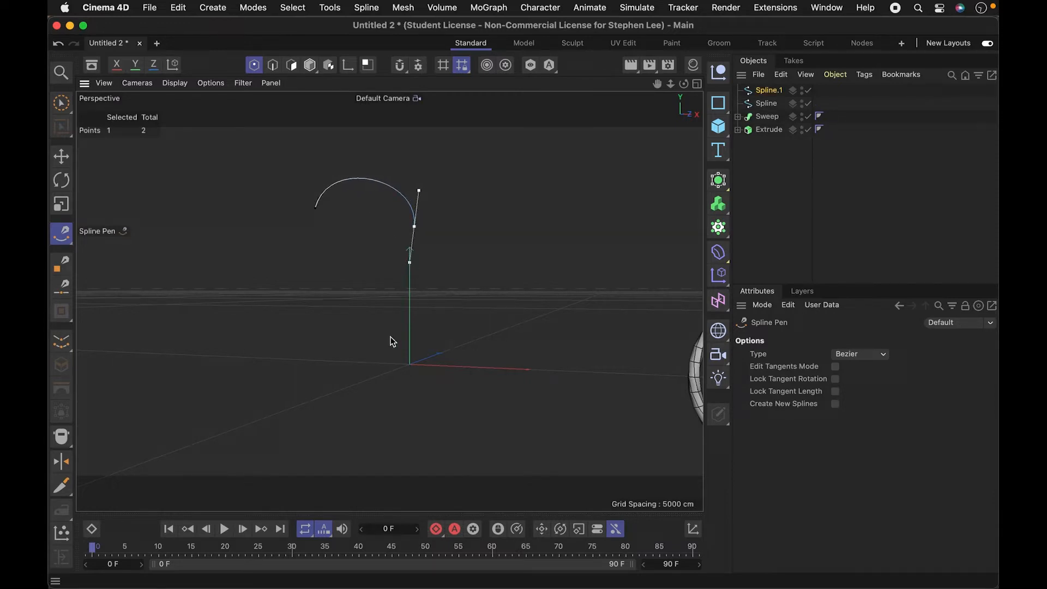
left_click_drag(340, 325, 279, 326)
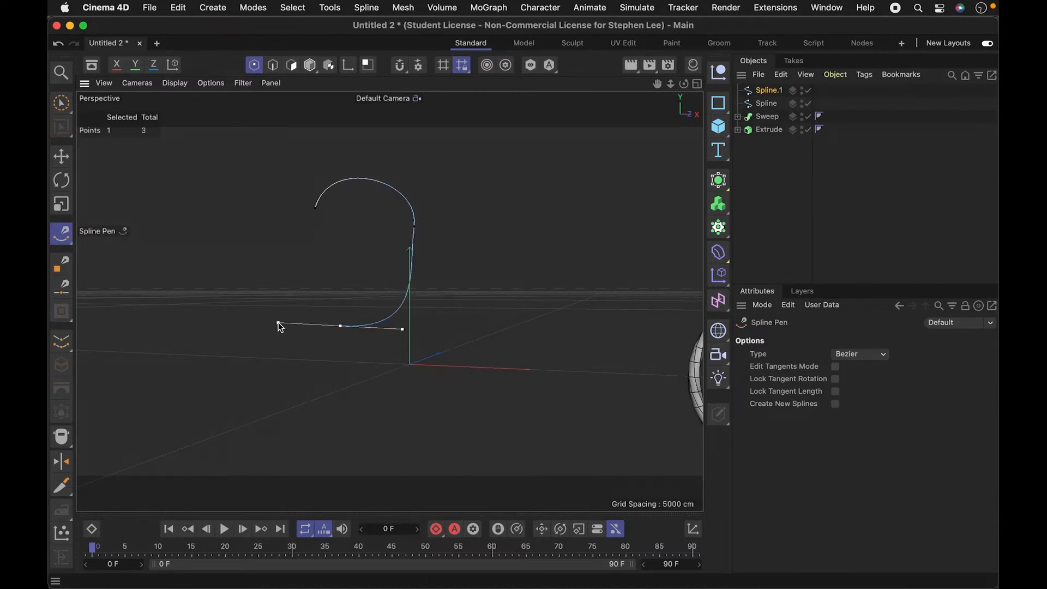
left_click_drag(310, 410, 355, 446)
left_click_drag(498, 421, 526, 410)
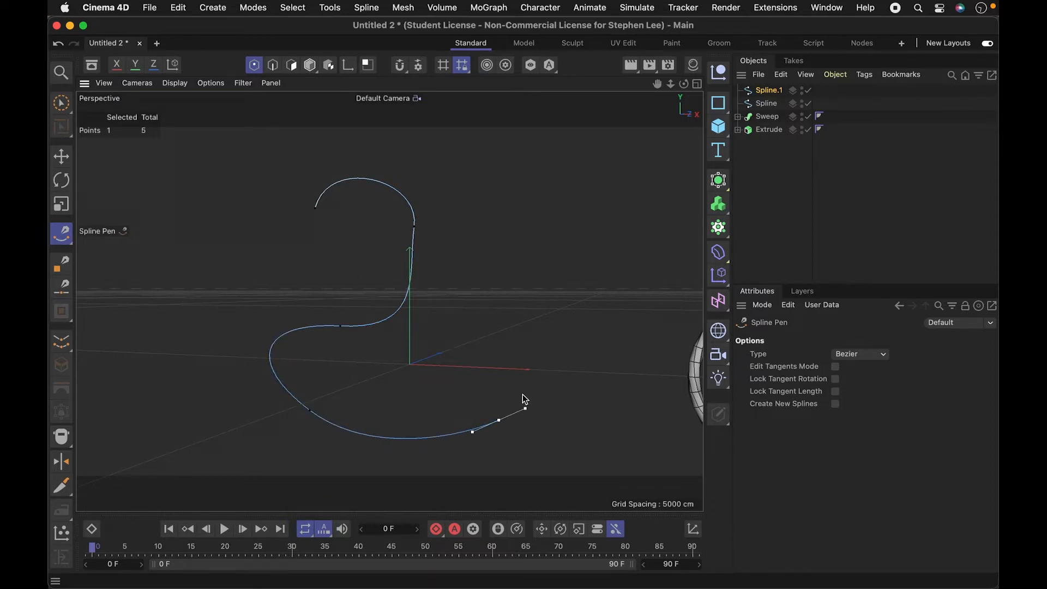
left_click(523, 339)
left_click(570, 309)
left_click(554, 265)
left_click(511, 279)
- Switch to the four-view layout and examine the drawn spline in the Perspective and Top views
left_click(696, 84)
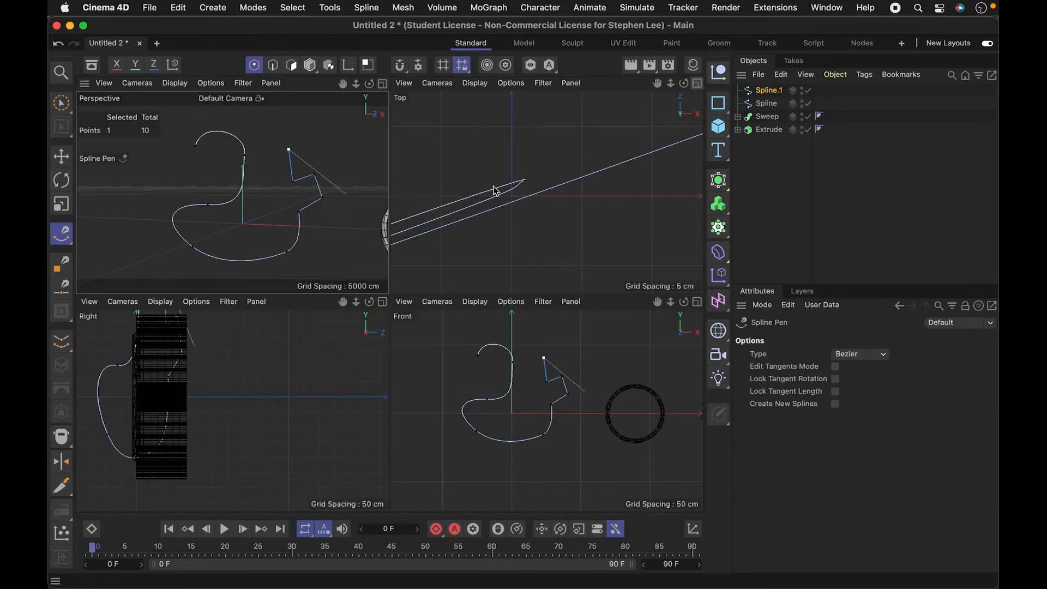
key("2")
left_click_drag(255, 224, 293, 231)
key("1")
key("2")
key("1")
left_click_drag(567, 188, 547, 192)
key("2")
left_click_drag(526, 261, 468, 270)
key("1")
left_click_drag(563, 215, 598, 157)
key("2")
left_click_drag(658, 144, 634, 143)
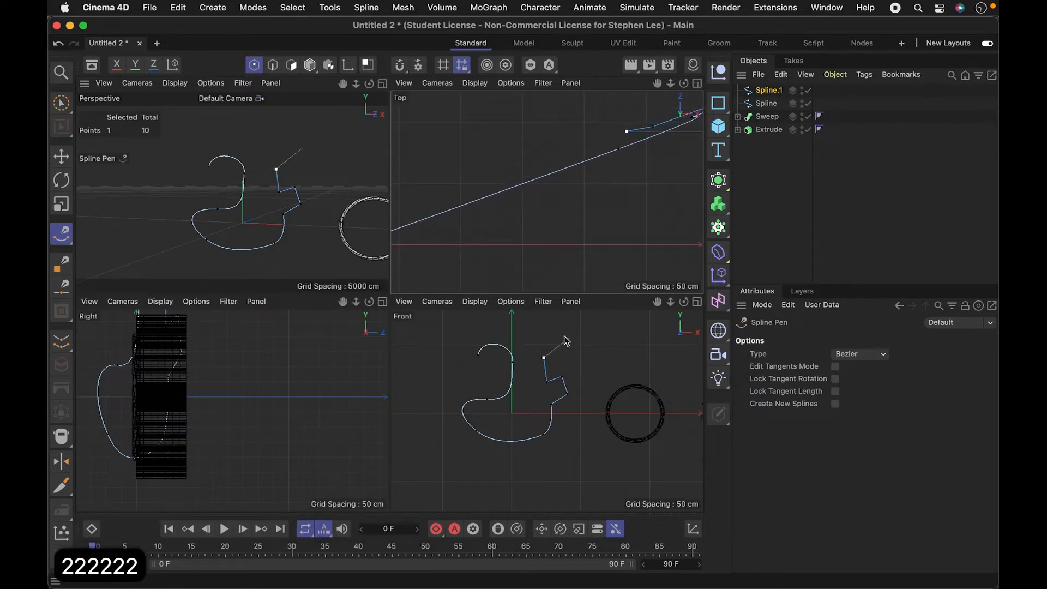
key("1")
key("1")
left_click_drag(540, 228, 538, 228)
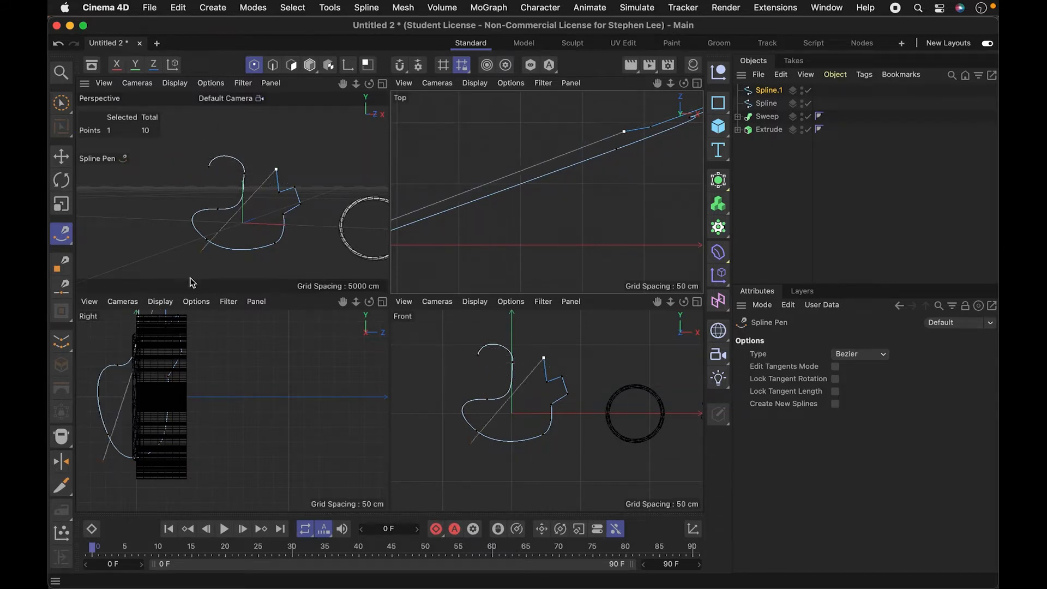
- Finish drawing and delete the stray single-point Spline object
left_click(837, 220)
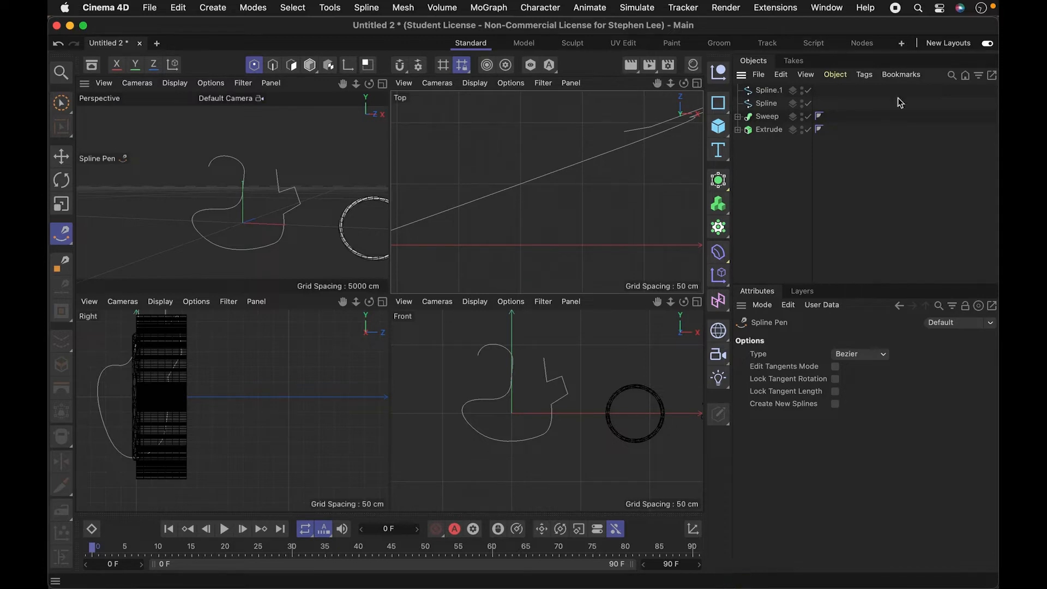
left_click(760, 103)
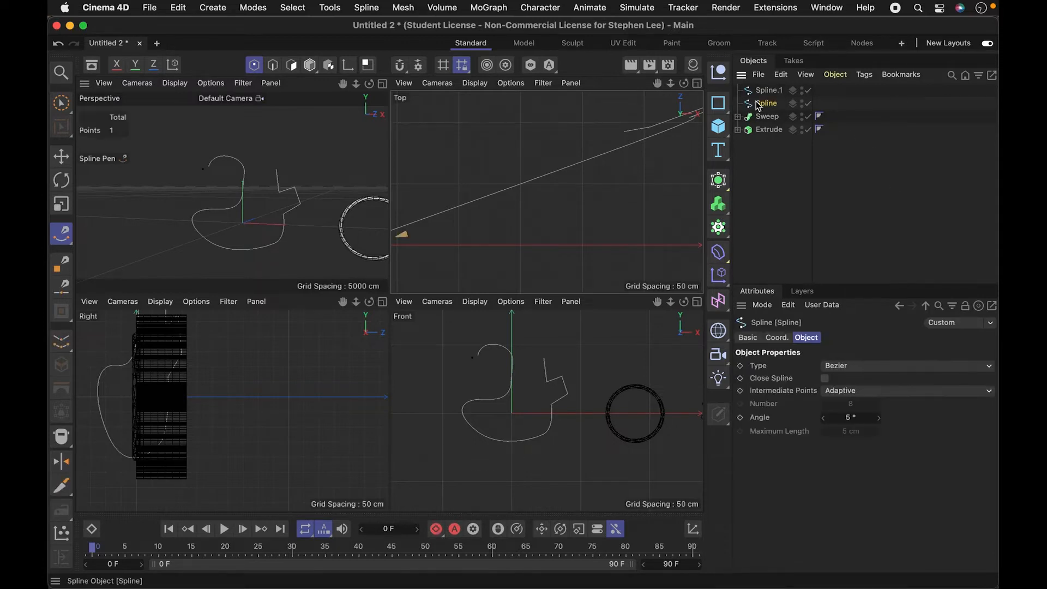
key("BackSpace")
- Select Spline.1 and move the end point of its zigzag section downward with the Move tool
left_click(770, 92)
key("2")
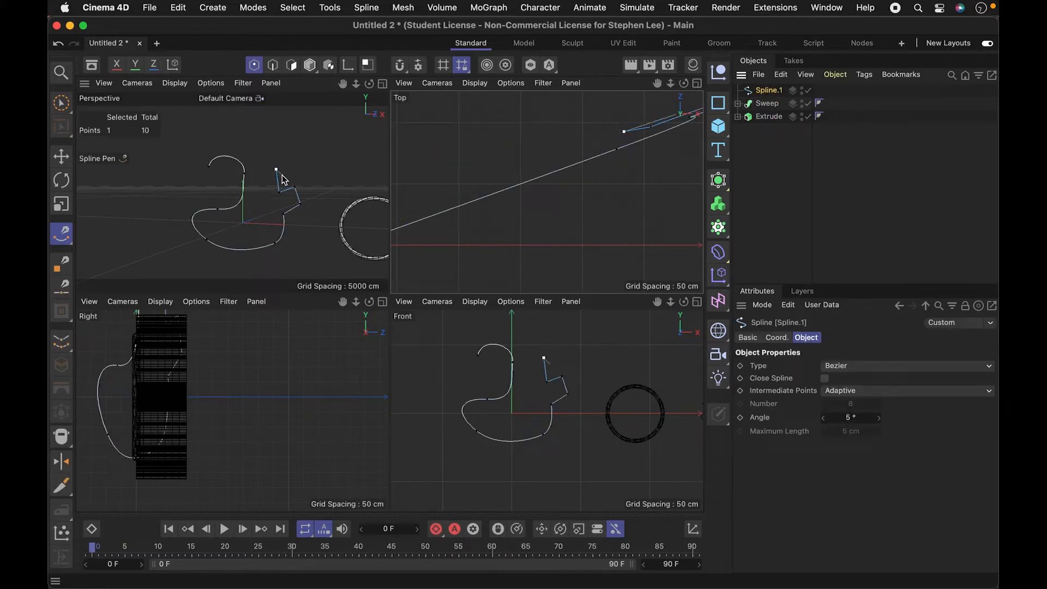
left_click_drag(282, 176, 361, 149)
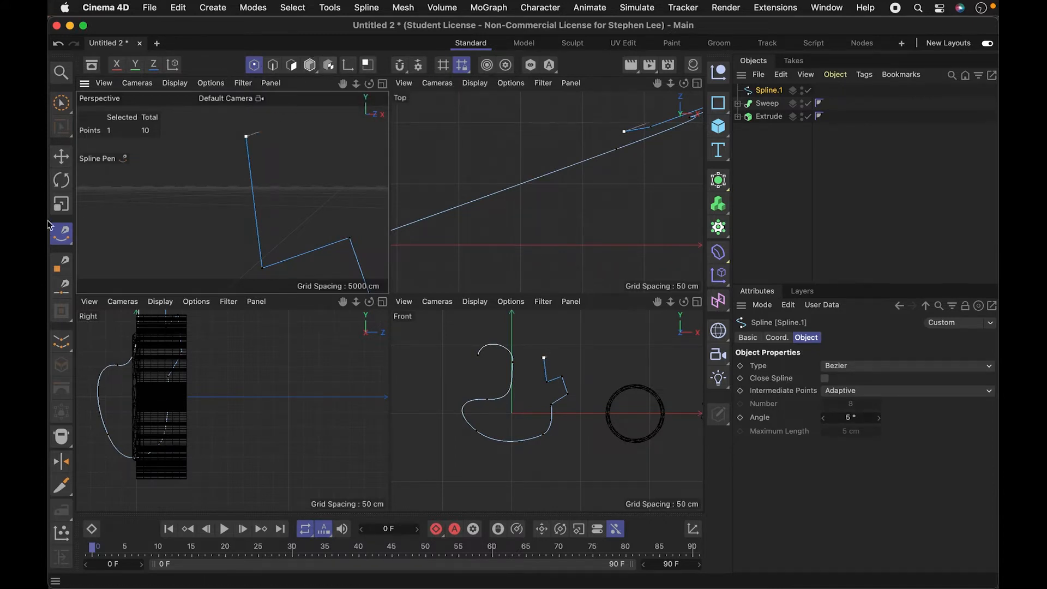
left_click(62, 157)
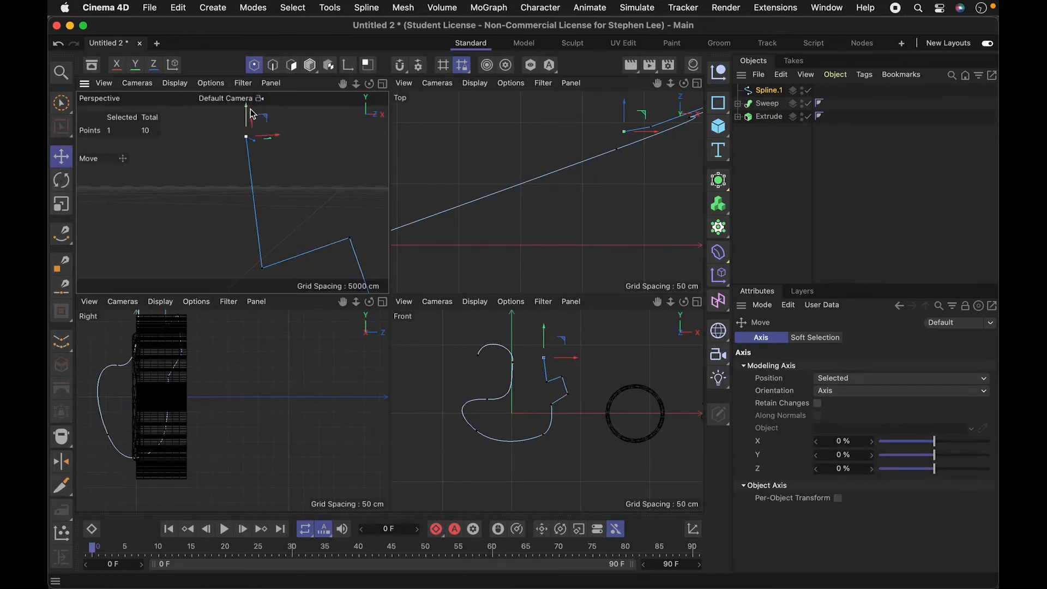
left_click_drag(247, 128, 262, 195)
- Select the second point on the spline's upper curve and tilt its tangent handle to reshape the bend
key("2")
key("1")
left_click(243, 198)
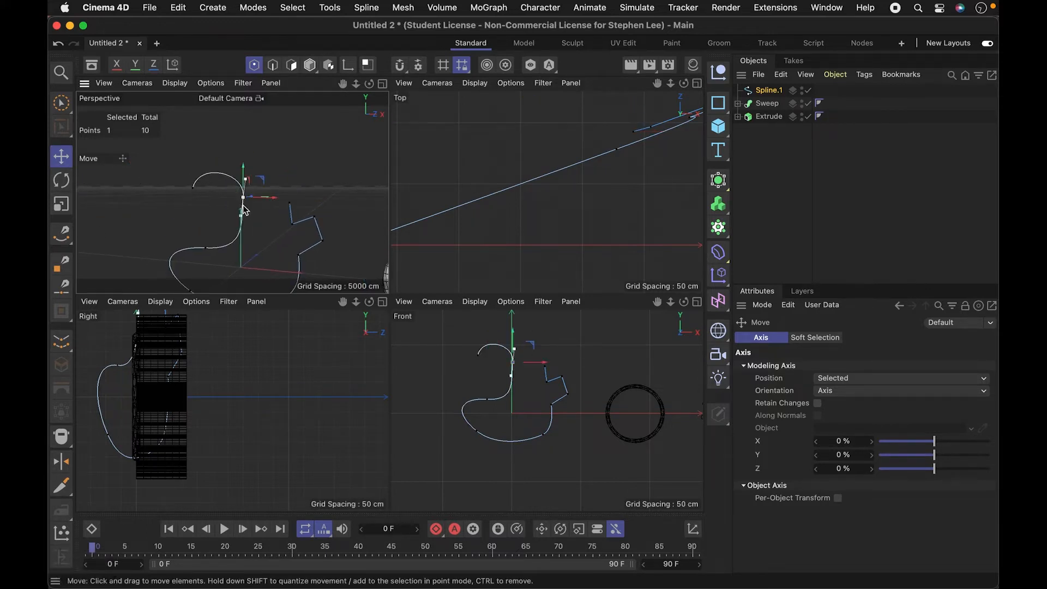
key("3")
mouse_move(246, 230)
left_mouse_down()
mouse_move(322, 221)
mouse_move(218, 205)
mouse_move(279, 212)
mouse_move(275, 232)
mouse_move(249, 237)
left_mouse_up()
key("2")
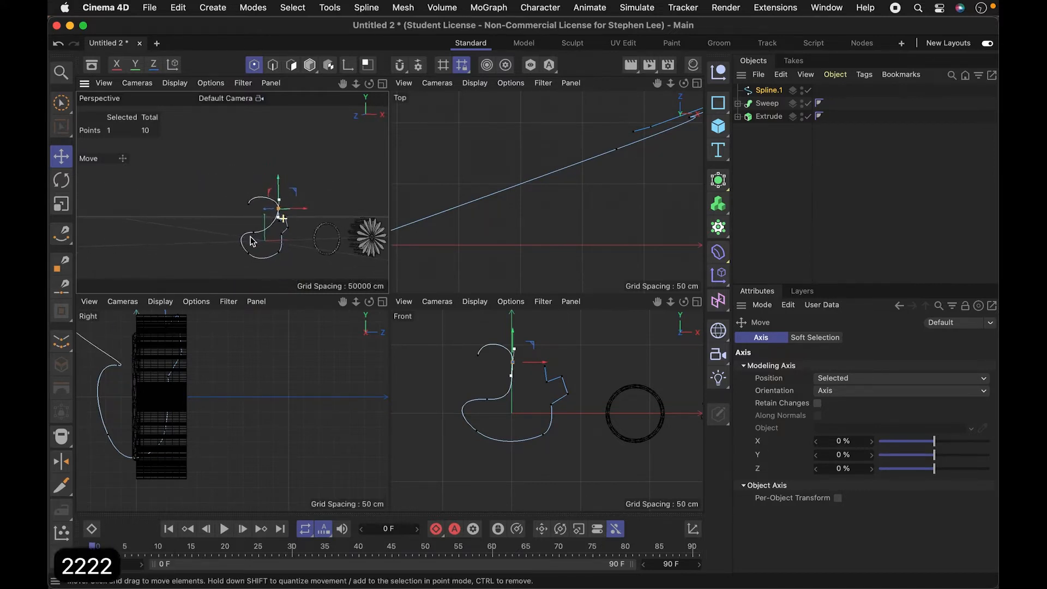
key("1")
left_click_drag(533, 213, 510, 218)
key("2")
mouse_move(246, 215)
left_mouse_down()
mouse_move(304, 212)
mouse_move(232, 202)
left_mouse_up()
key("1")
key("2")
left_click_drag(232, 201, 278, 232)
key("3")
key("2")
key("3")
key("1")
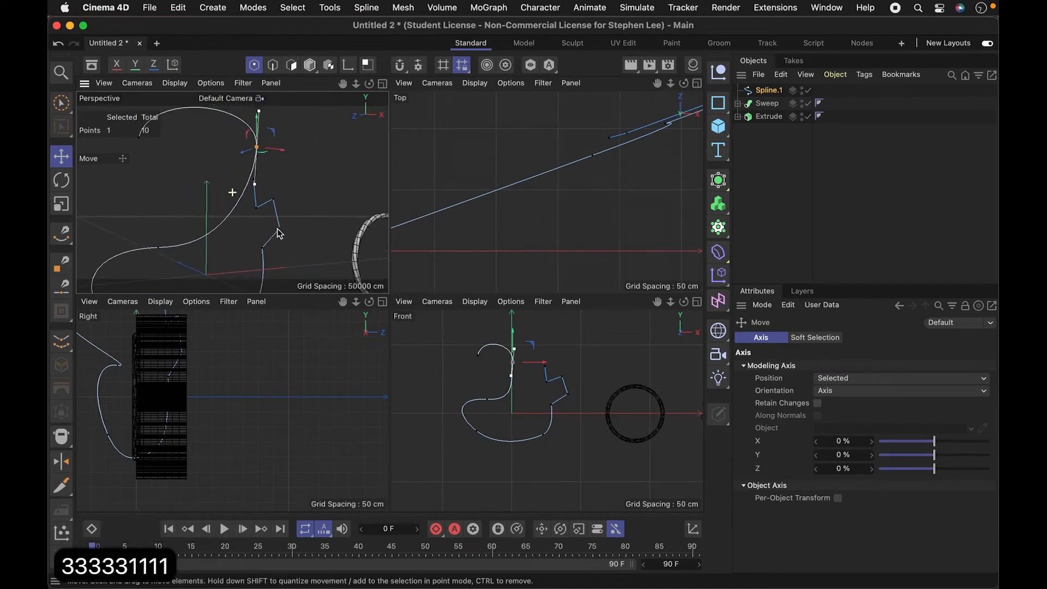
left_click(272, 159)
left_click(260, 148)
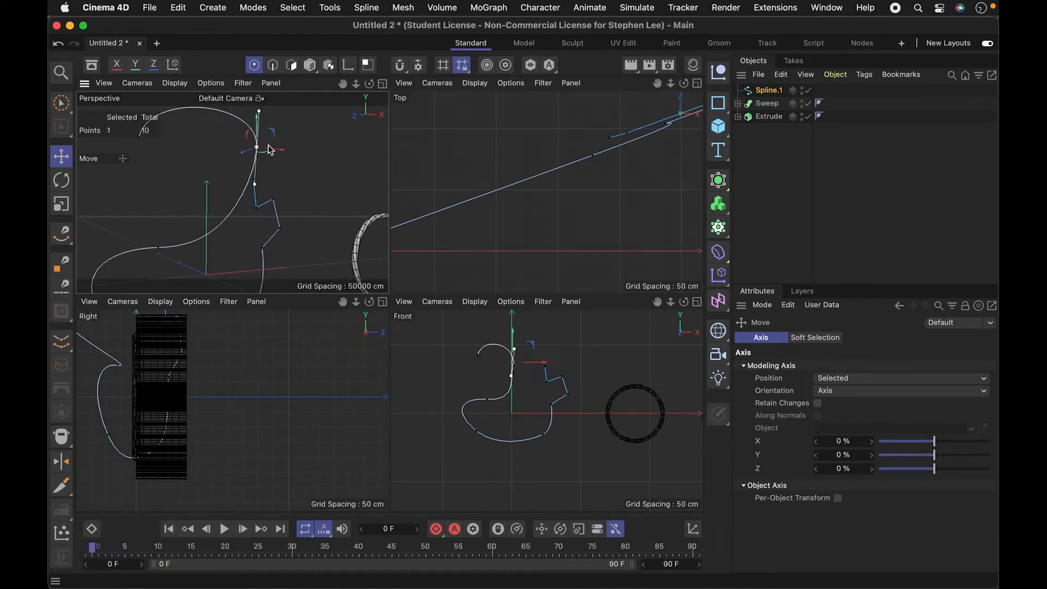
mouse_move(260, 113)
left_mouse_down()
mouse_move(259, 143)
mouse_move(270, 123)
mouse_move(253, 121)
left_mouse_up()
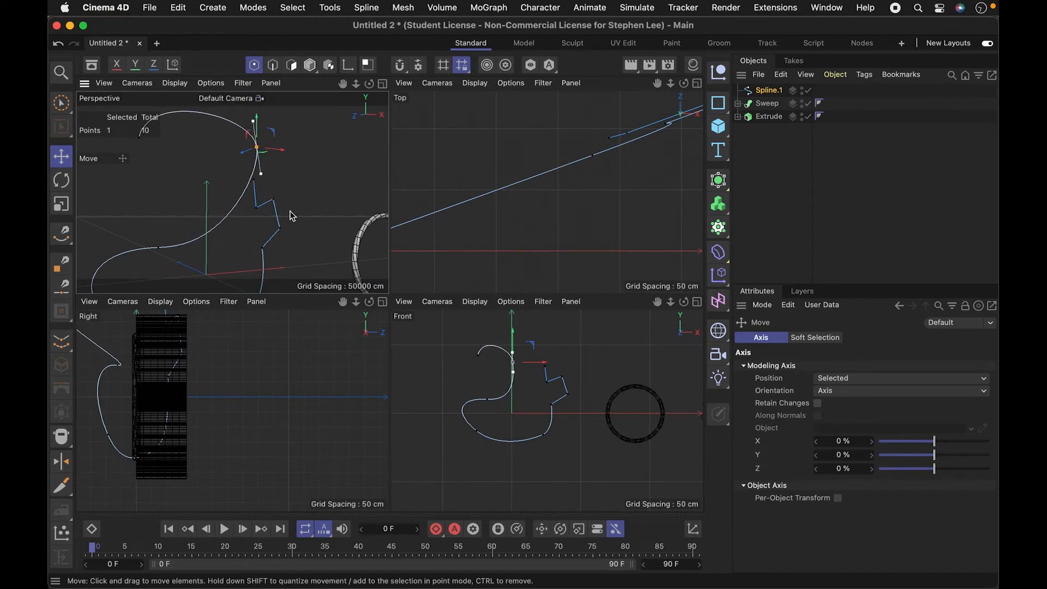
- Apply Soft Interpolation to the zigzag corner point next to the spline's end and move that point slightly upward
key("2")
left_click_drag(275, 198, 246, 154)
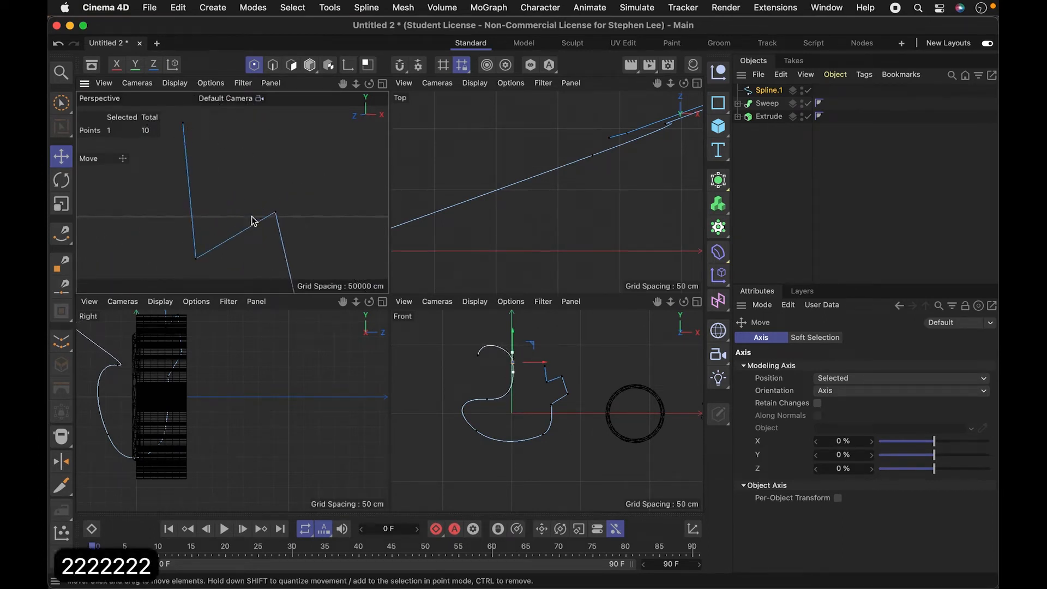
left_click(196, 258)
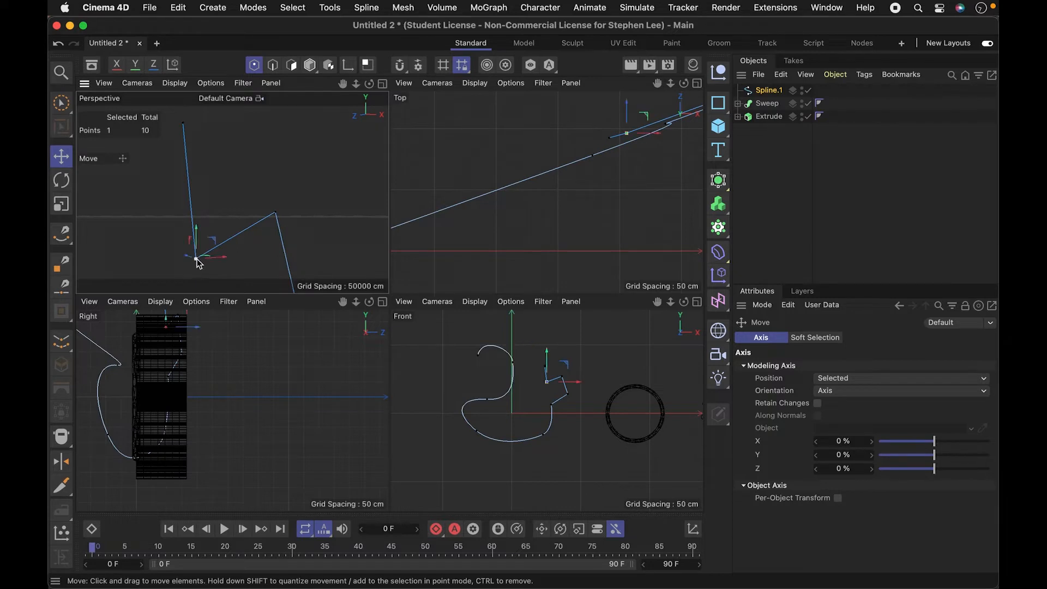
right_click(197, 261)
mouse_move(293, 581)
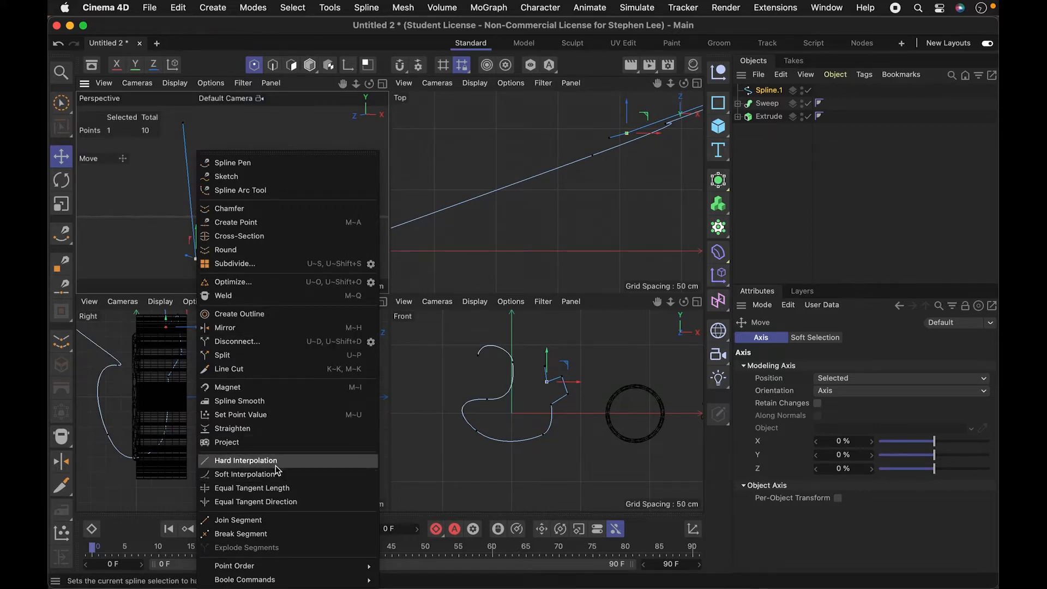
left_click(271, 474)
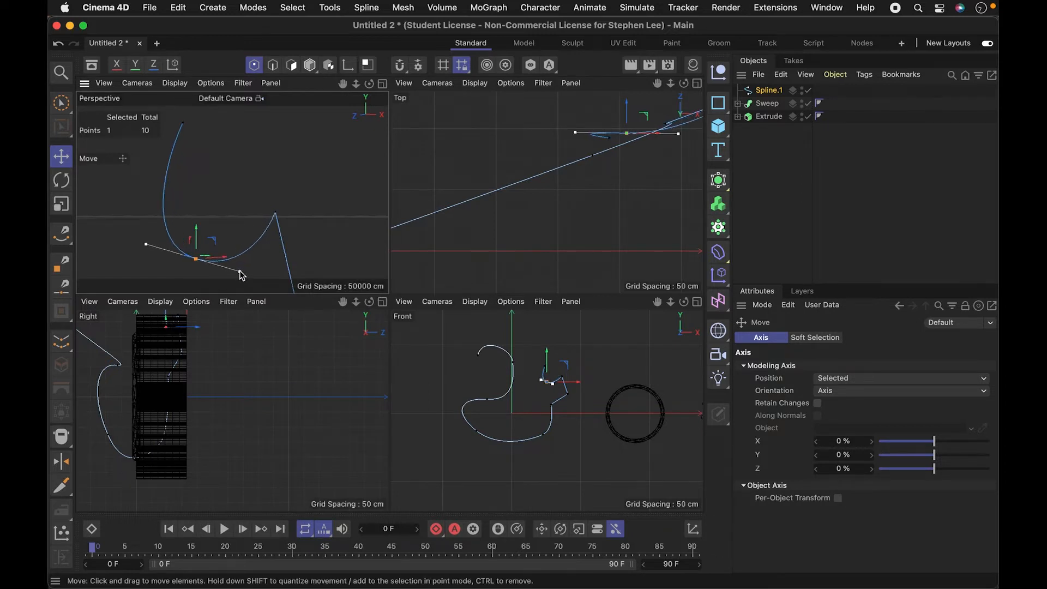
left_click_drag(196, 241, 199, 212)
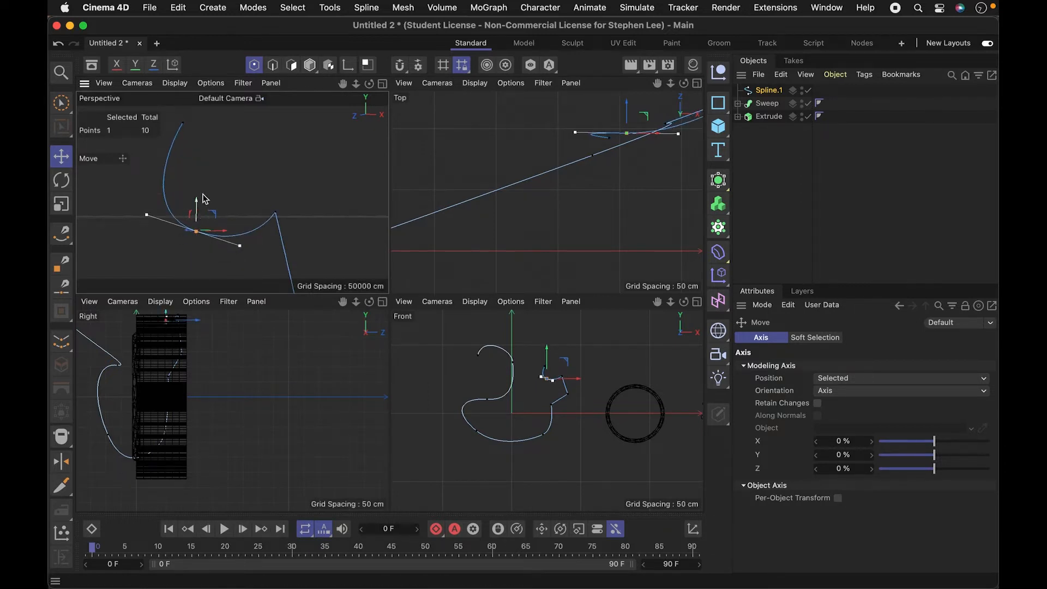
- Deselect Spline.1 and add a Rectangle spline as a profile for it
left_click(766, 92)
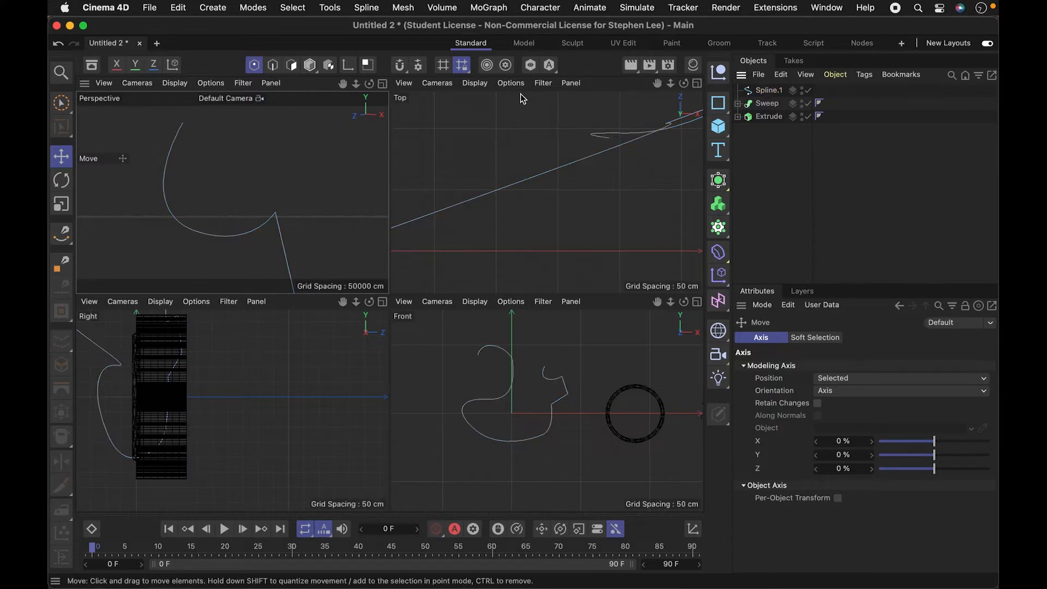
left_click(718, 102)
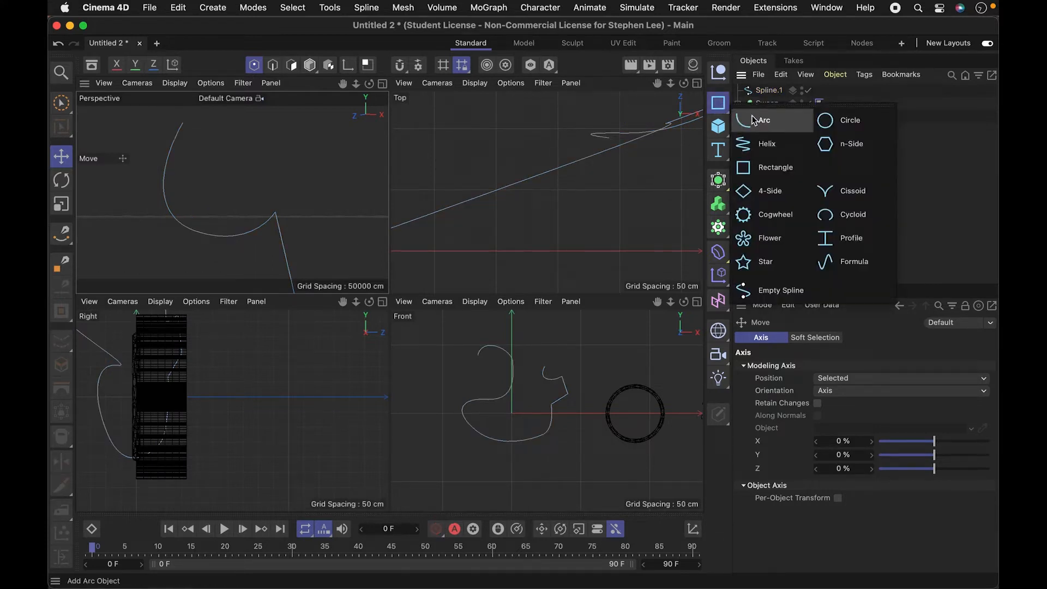
left_click(768, 167)
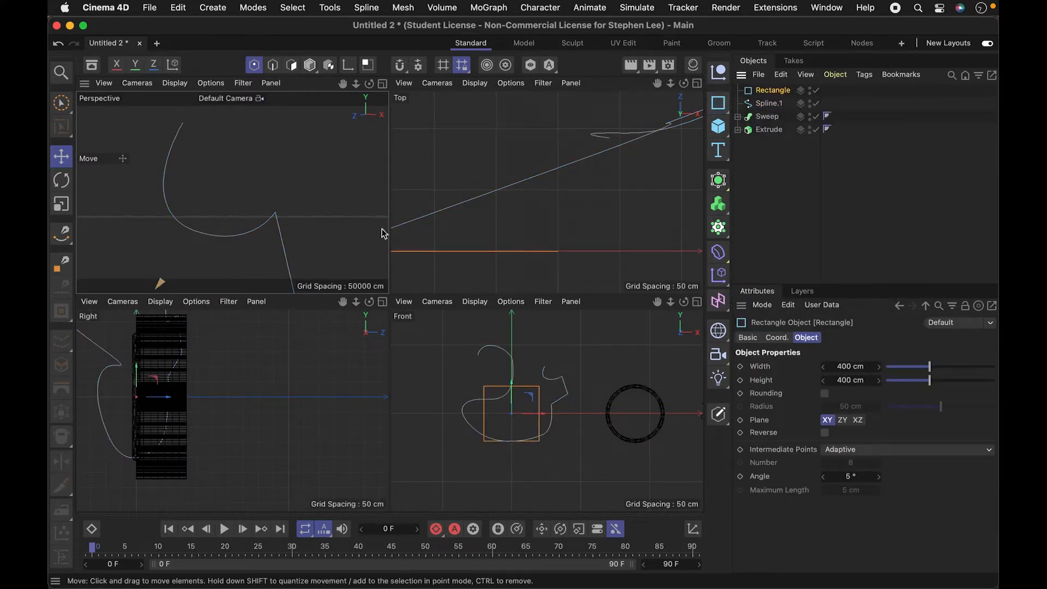
key("2")
left_click_drag(338, 221, 180, 242)
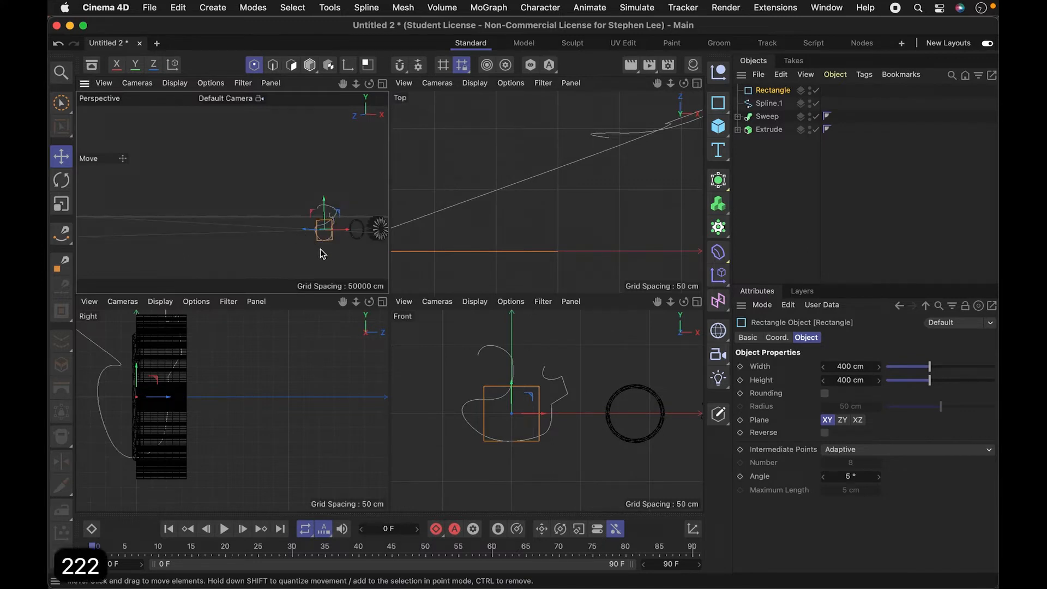
key("o")
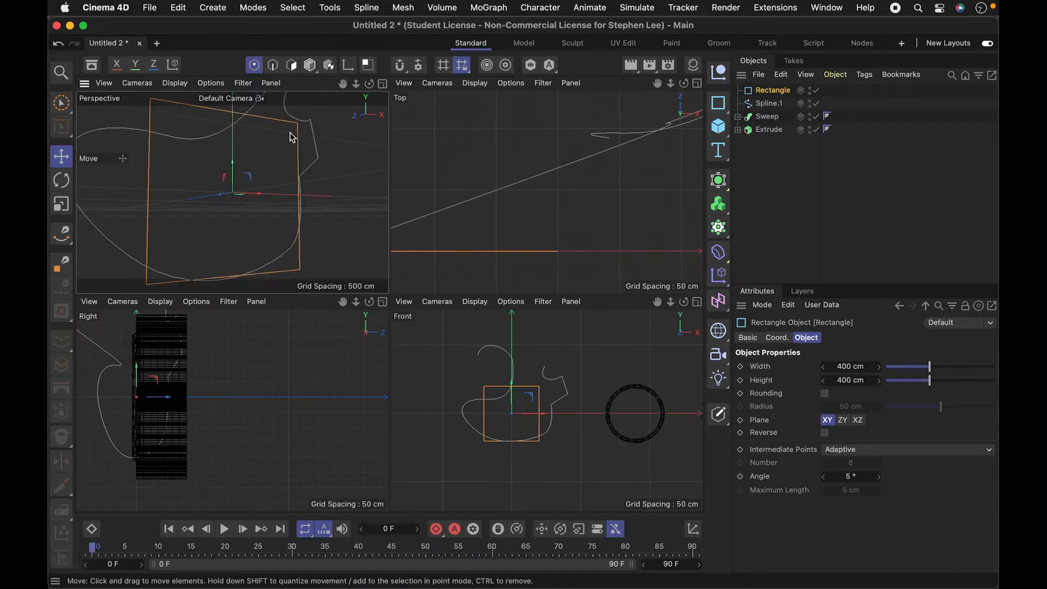
- Scale the Rectangle uniformly down to about 84 cm wide and high
key("t")
left_click_drag(251, 238, 149, 238)
left_click_drag(248, 210, 60, 229)
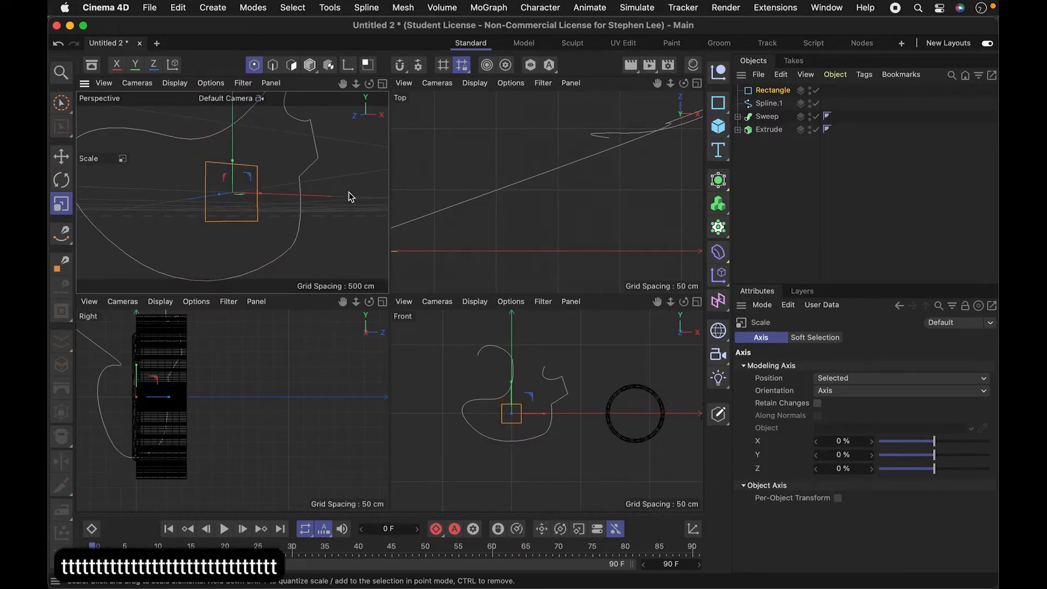
left_click_drag(234, 240, 50, 271)
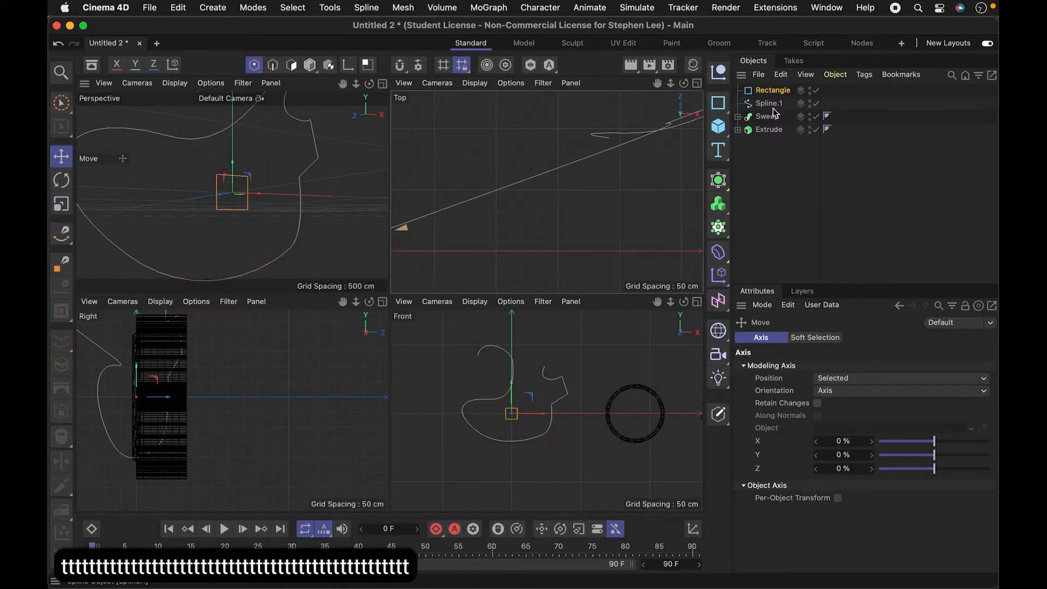
- Add a second Sweep generator and nest the Rectangle and Spline.1 under it, with the Rectangle above the spline
left_click(721, 185)
left_click(875, 248)
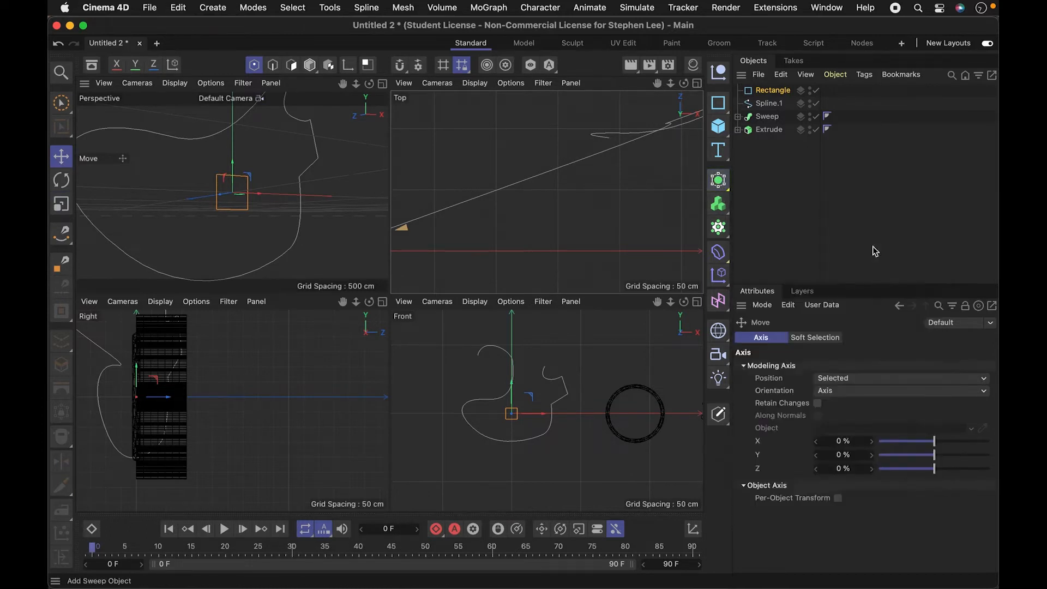
left_click(773, 104)
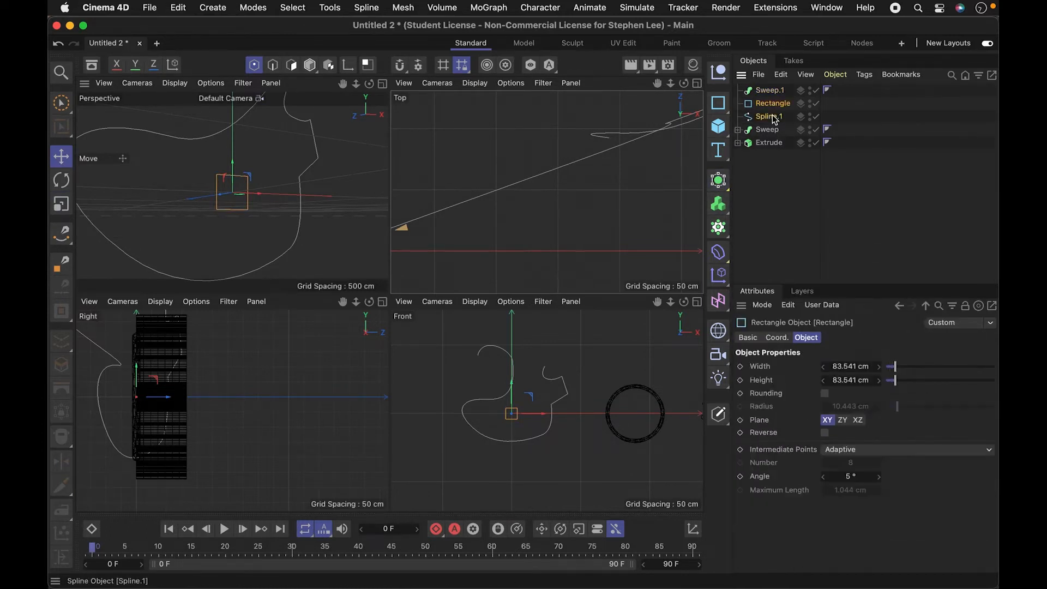
left_click(774, 113, "shift")
left_click_drag(788, 113, 780, 92)
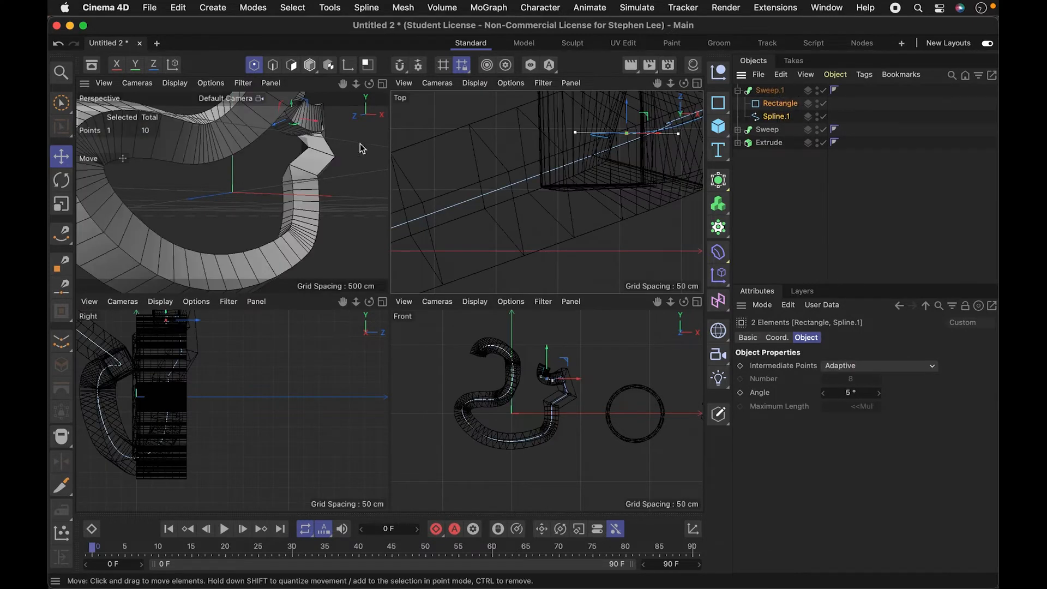
- Maximize the Perspective view and inspect the new swept spline from several angles
key("3")
mouse_move(282, 190)
left_mouse_down()
mouse_move(227, 198)
mouse_move(276, 198)
left_mouse_up()
key("o")
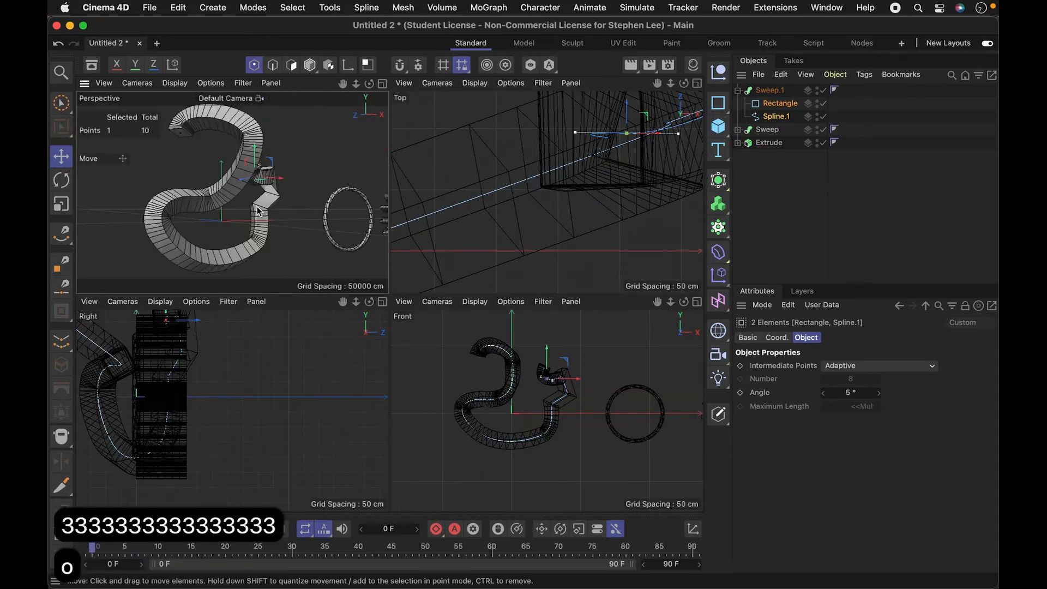
left_click(382, 83)
key("3")
left_click_drag(381, 89, 422, 275)
key("1")
key("1")
key("1")
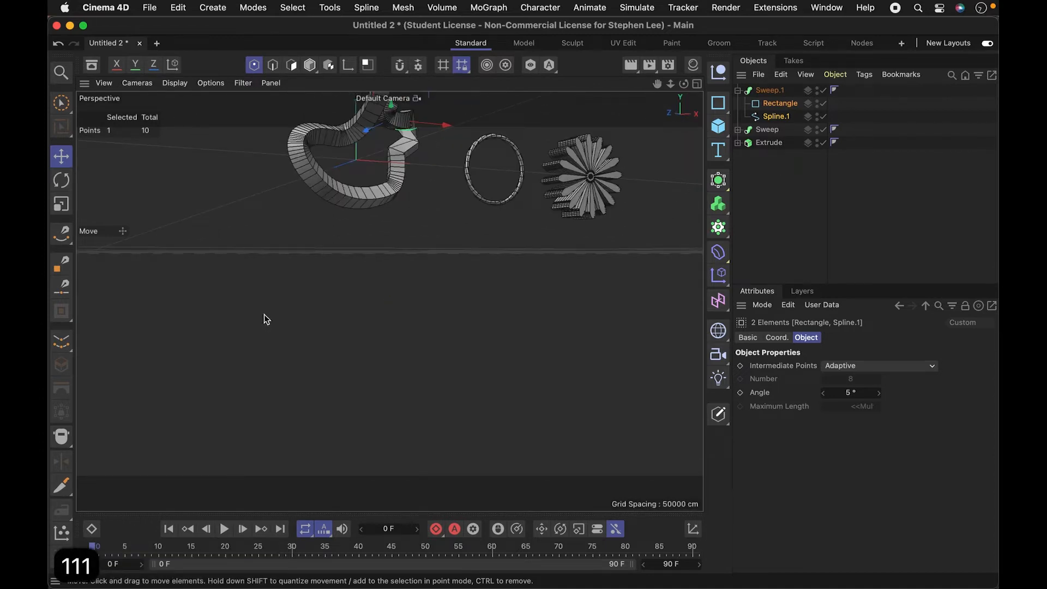
key("o")
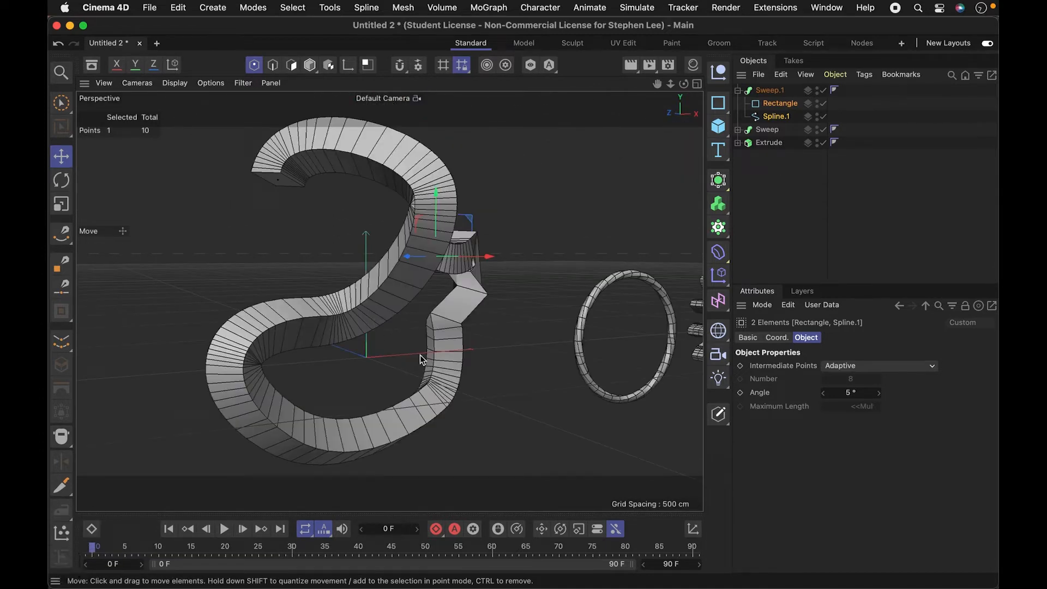
- Move the selected spline point near the zigzag end outward by about 71 cm, and clear the selection
key("e")
left_click_drag(420, 357, 445, 350)
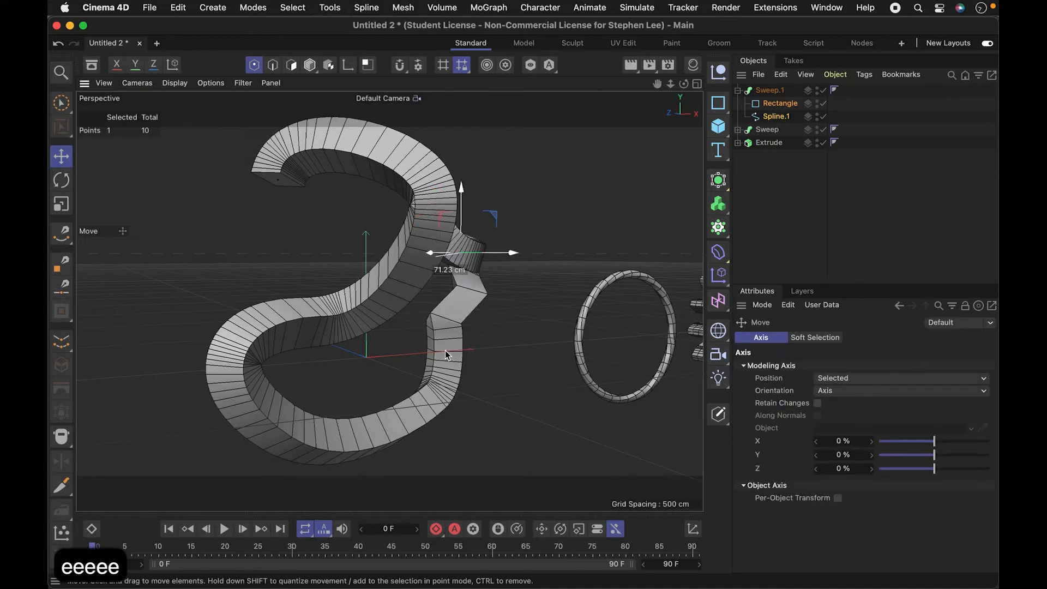
key("e")
key("e")
left_click(538, 264)
left_click(769, 219)
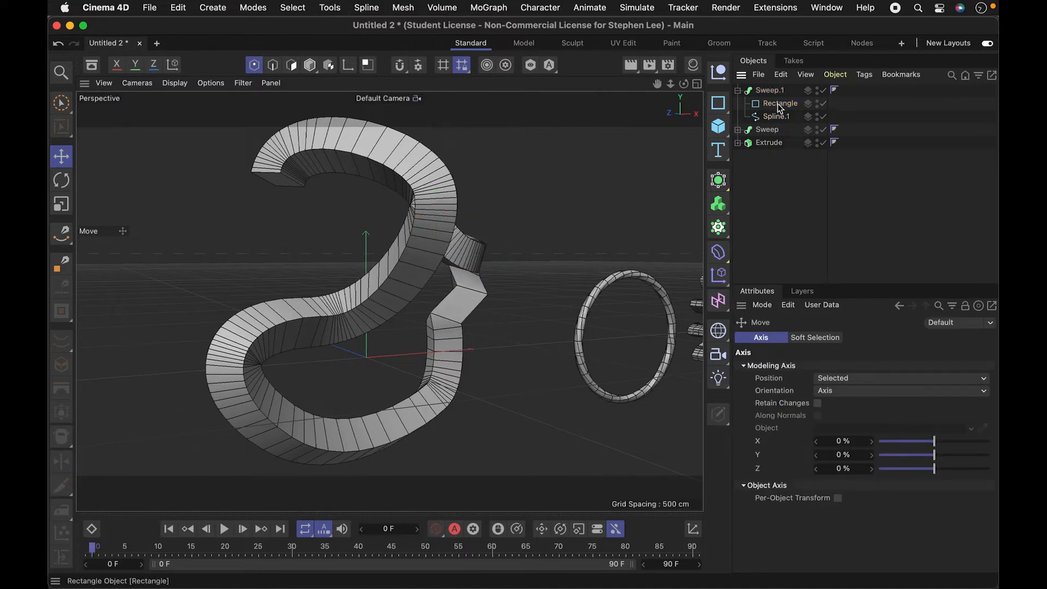
- Set the Intermediate Points of Spline.1 to Natural
key("3")
left_click_drag(434, 327, 466, 254)
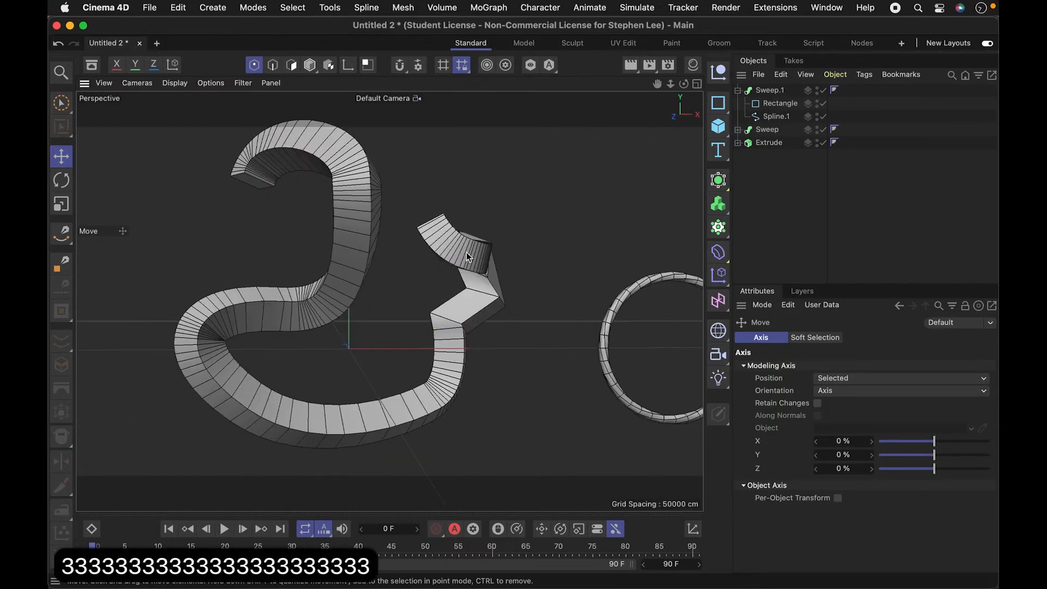
left_click_drag(463, 345, 507, 244)
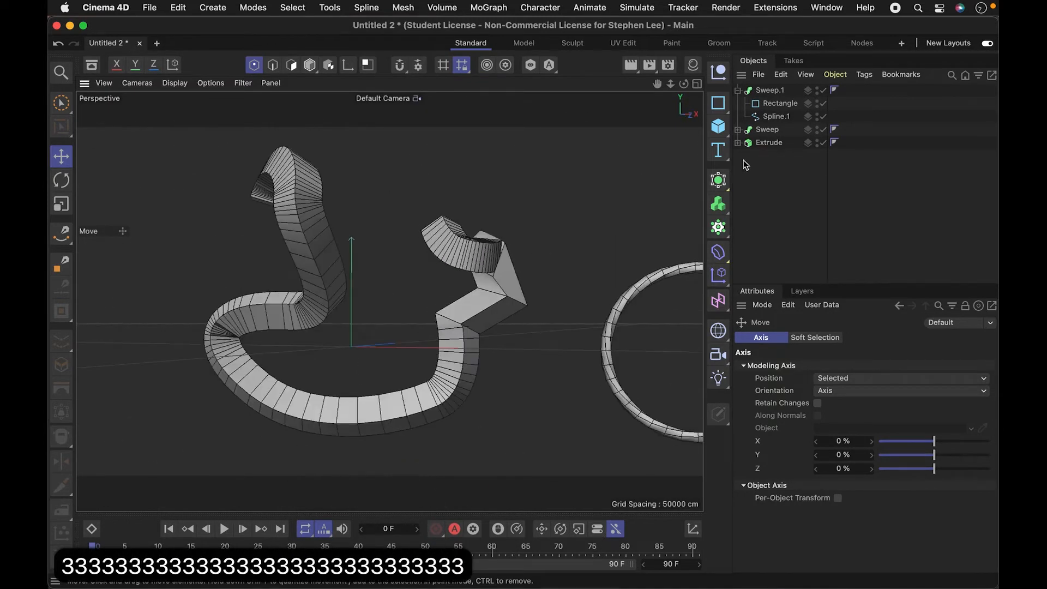
left_click(775, 117)
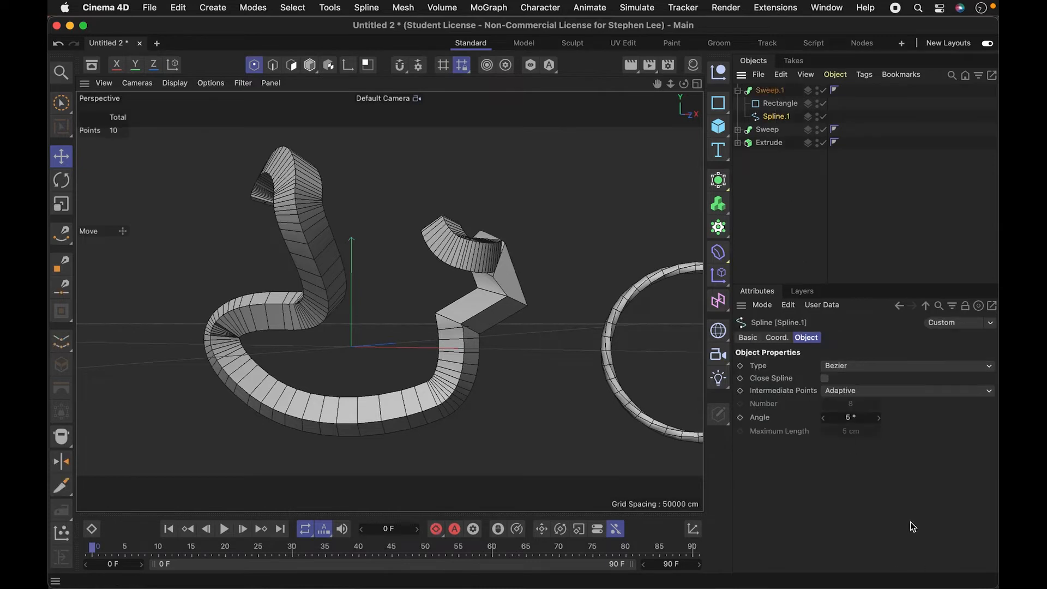
left_click(864, 389)
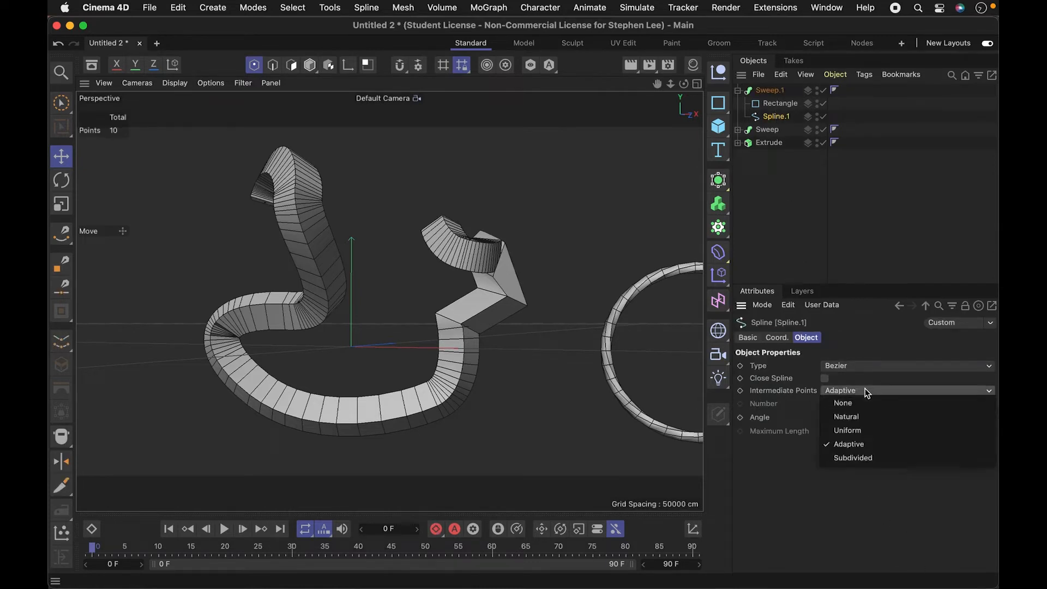
left_click(866, 417)
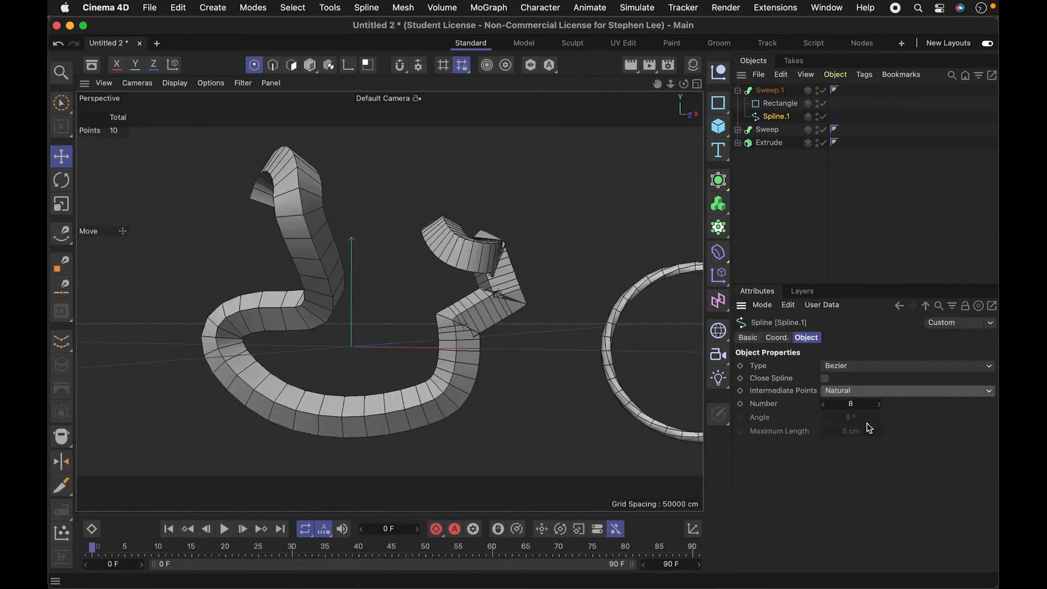
- Try Subdivided intermediate points on Spline.1 and switch back to Natural
left_click(866, 390)
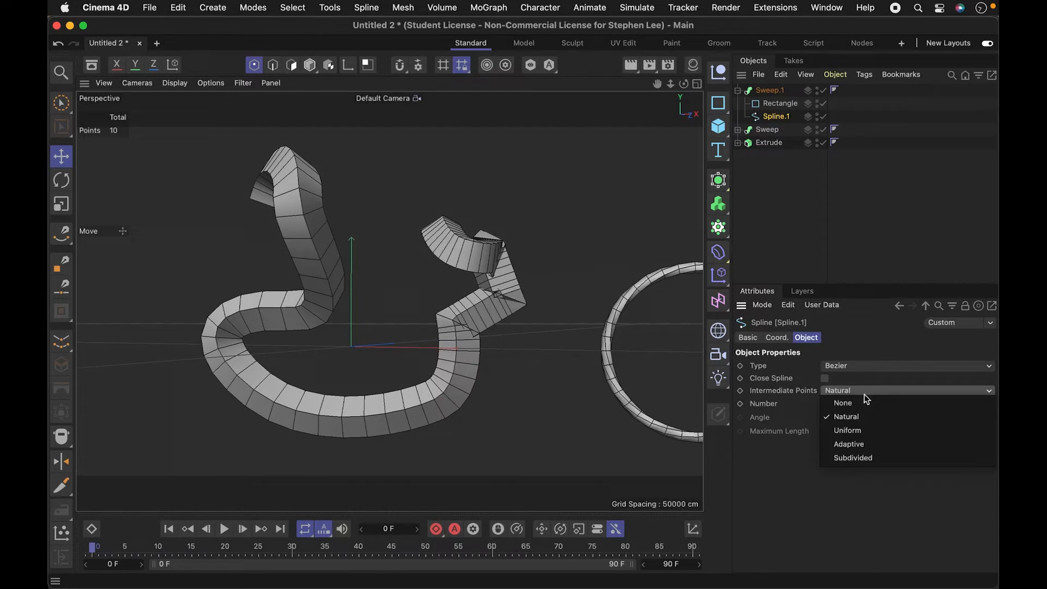
left_click(854, 458)
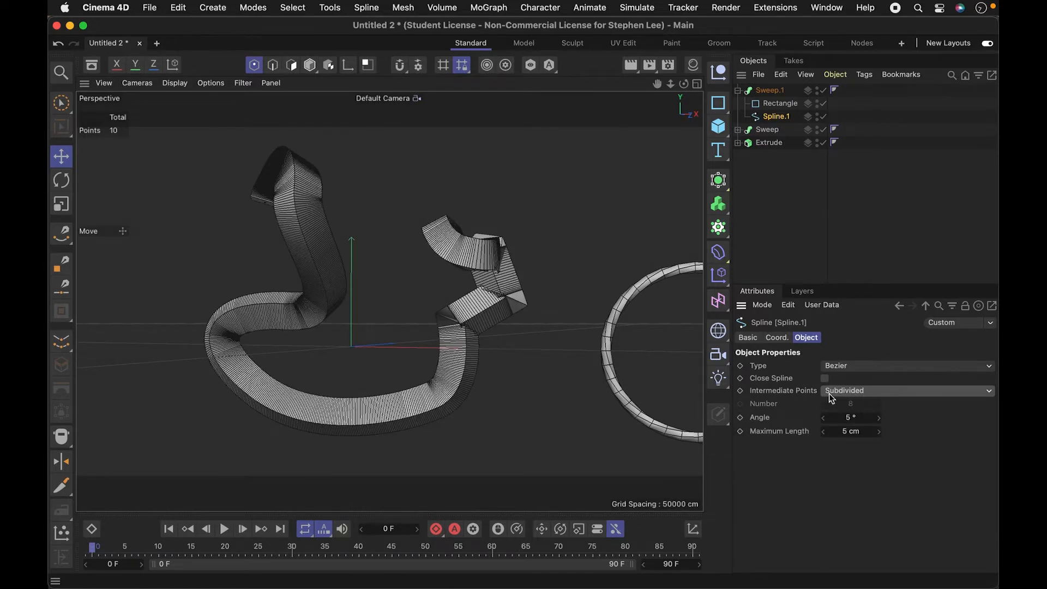
left_click(871, 391)
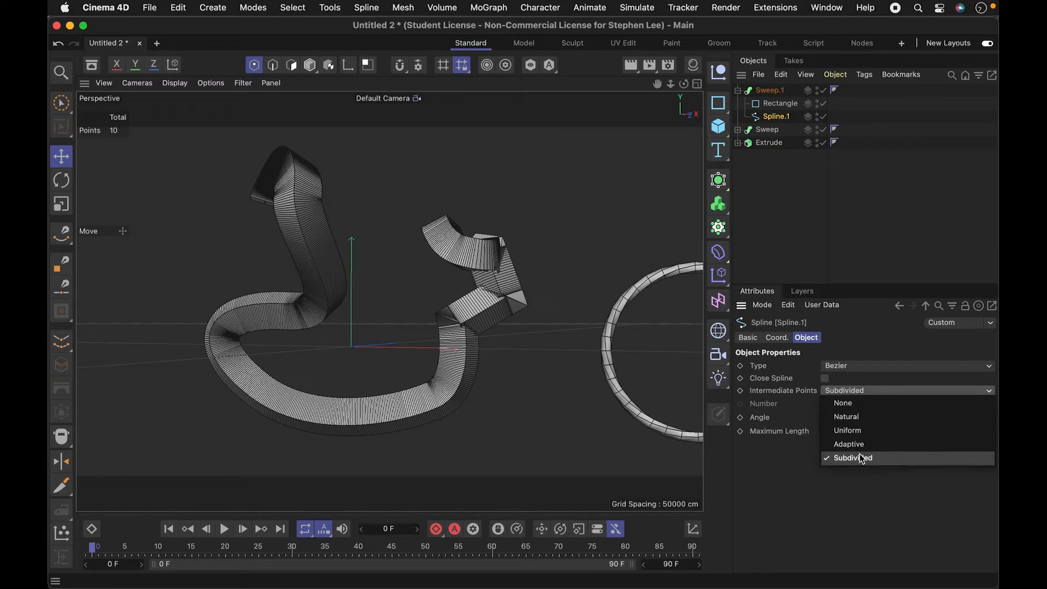
left_click(853, 417)
key("3")
left_click_drag(424, 351, 815, 418)
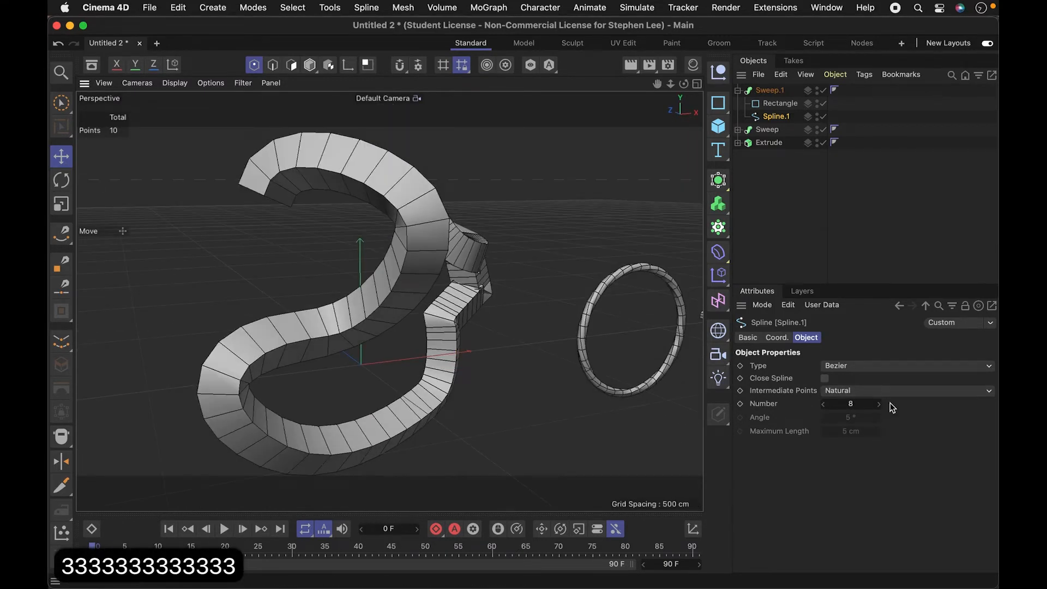
- Adjust the number of intermediate points of Spline.1 to 9
left_click(879, 404)
left_click(878, 404)
left_click(879, 404)
left_click(879, 404)
left_click(879, 404)
left_click(879, 404)
left_click(879, 404)
left_click(879, 404)
left_click(823, 404)
left_click(823, 404)
left_click(823, 405)
left_click(823, 405)
left_click(823, 405)
left_click(823, 405)
left_click(823, 404)
left_click(824, 404)
key("3")
left_click_drag(417, 362, 460, 358)
key("1")
key("3")
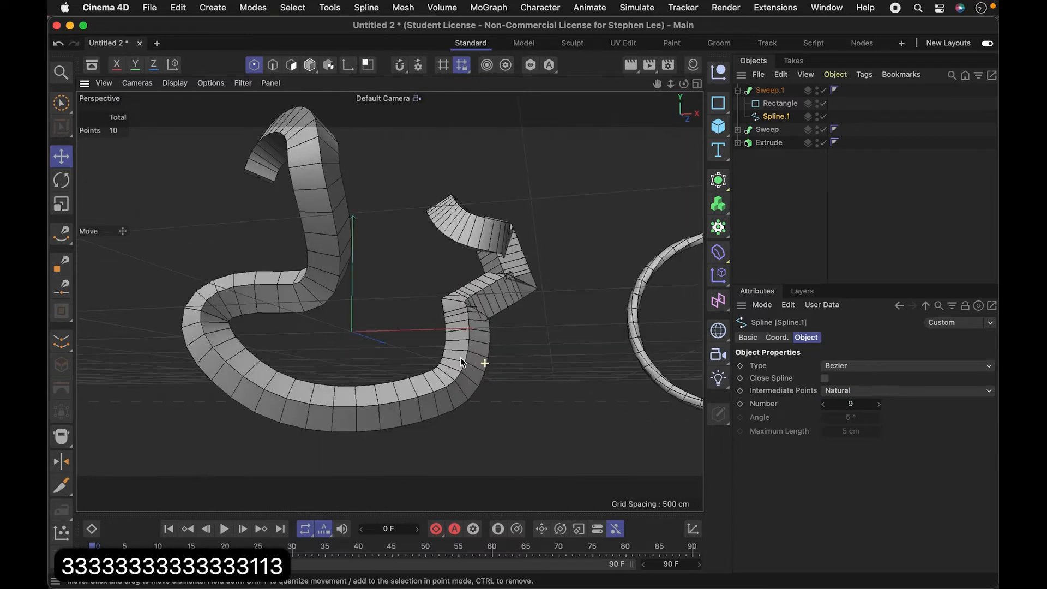
- Taper Sweep.1 with its Scale curve, lowering the end point to about 0.3 and starting the falloff at about 0.3 along the path
left_click(813, 209)
left_click(769, 90)
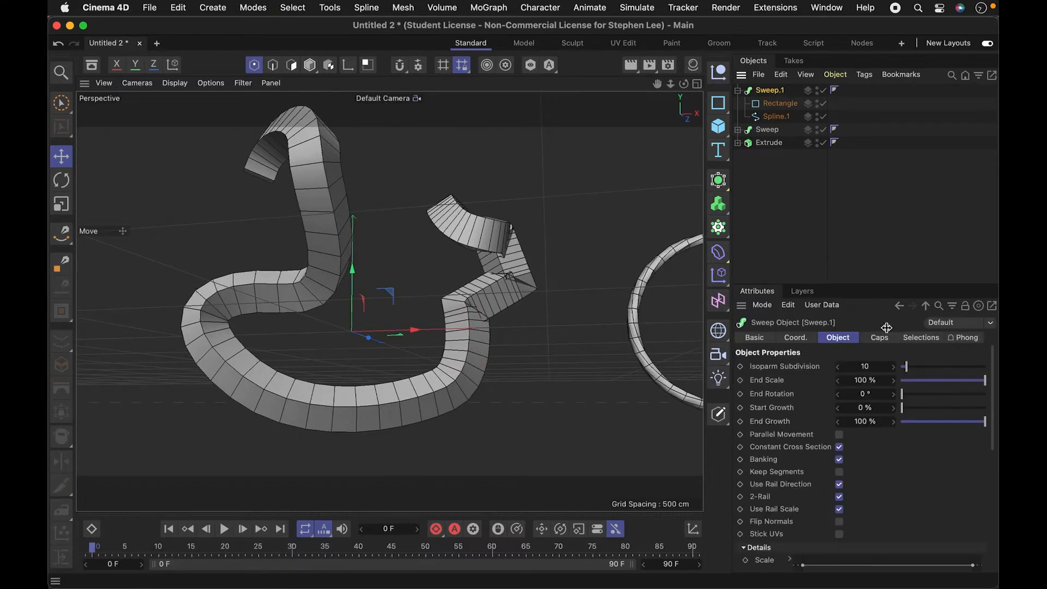
left_click_drag(996, 448, 990, 496)
left_click_drag(975, 443, 981, 505)
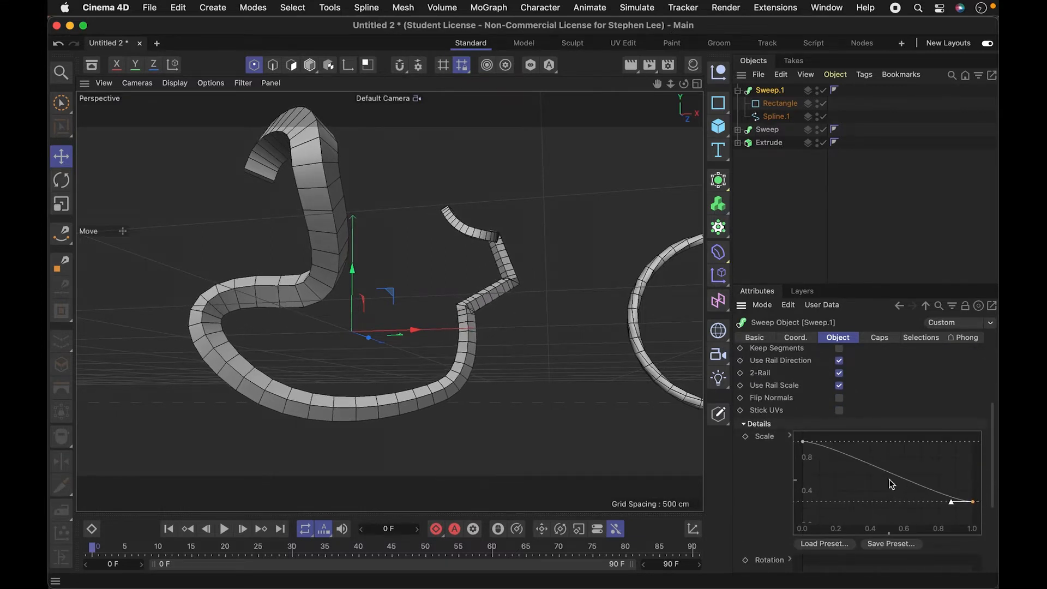
left_click_drag(803, 443, 855, 439)
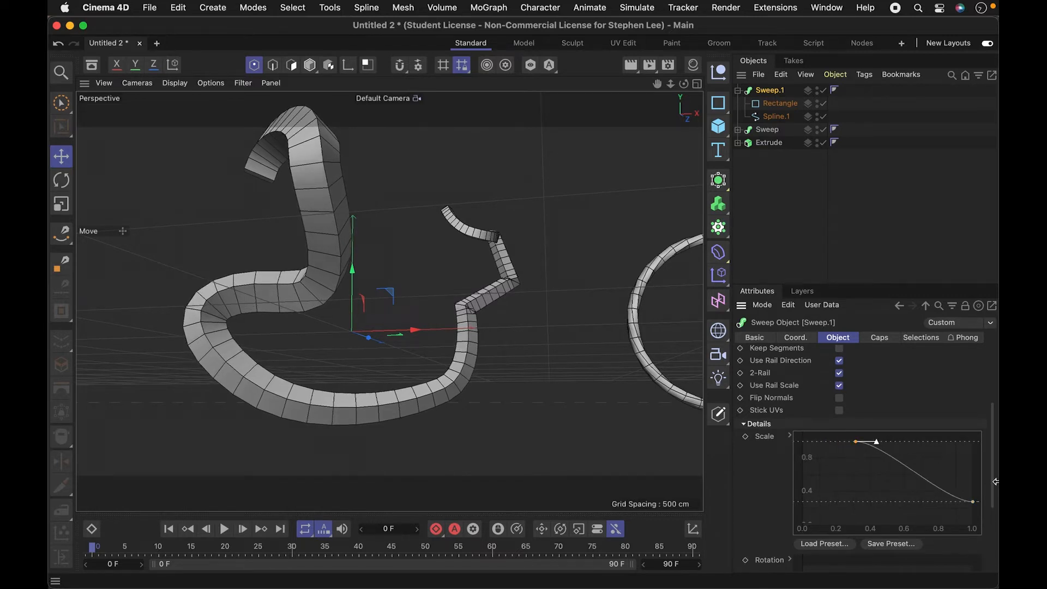
- Twist Sweep.1 with its Rotation curve, lowering the end point to 0 and shifting the start point to about 0.4 along the path
scroll(993, 485, "down", 5)
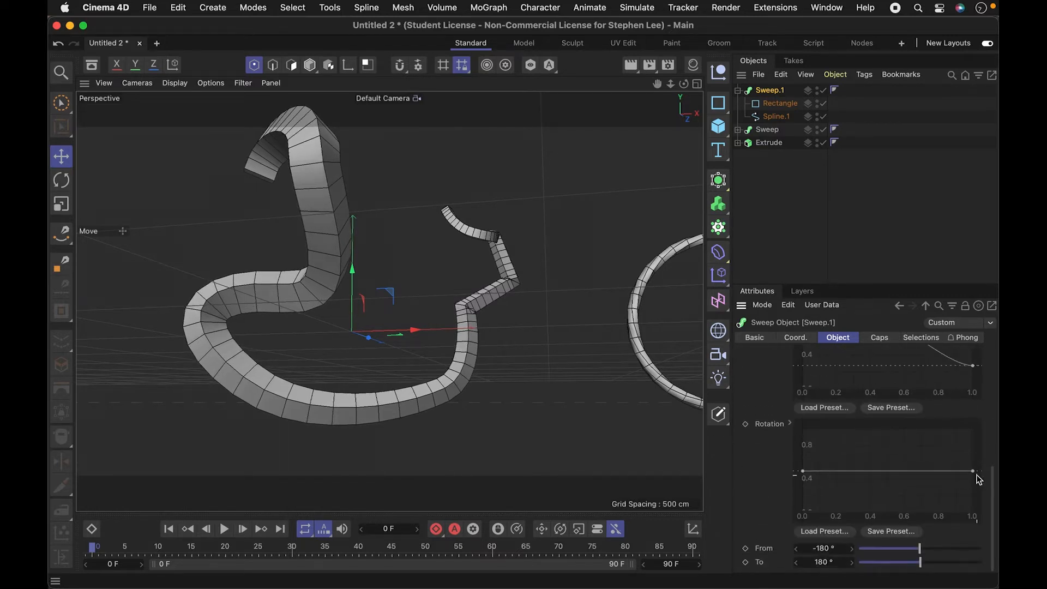
left_click_drag(975, 472, 978, 512)
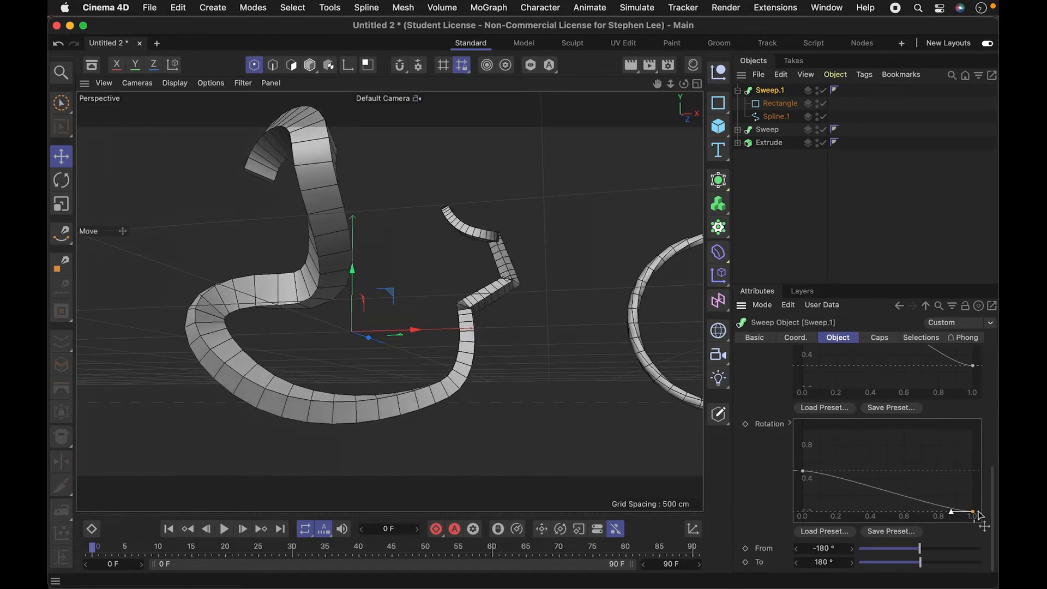
left_click_drag(804, 472, 868, 469)
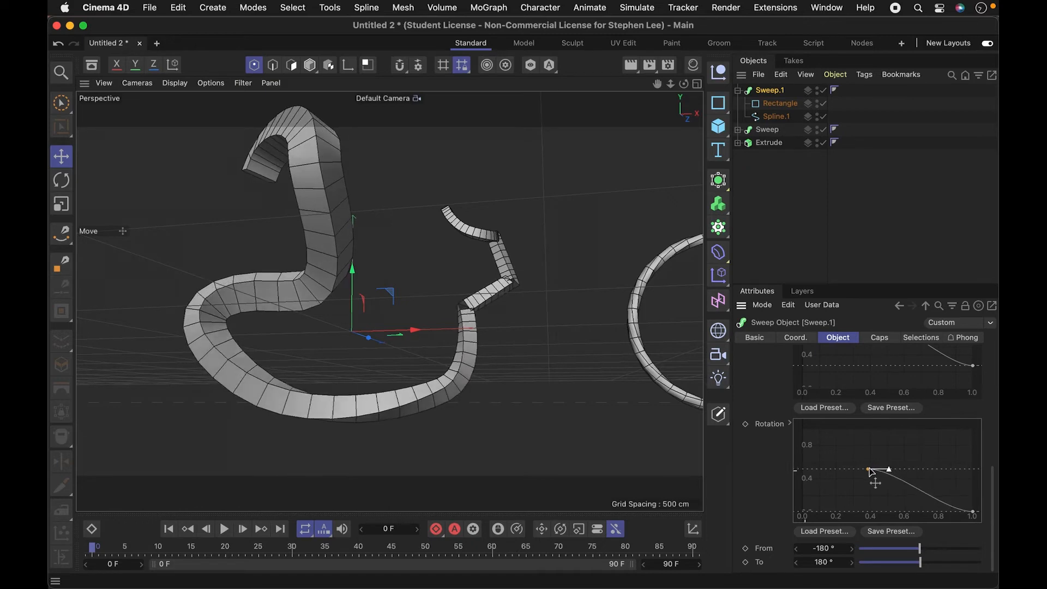
- Examine the tapered and twisted sweep from several angles
key("3")
left_click_drag(431, 354, 396, 244)
key("3")
left_click_drag(341, 402, 421, 349)
left_click_drag(402, 300, 397, 363)
key("1")
key("2")
key("3")
- Move Sweep.1, Sweep and Extrude together along the positive X axis to clear the area around the origin
key("e")
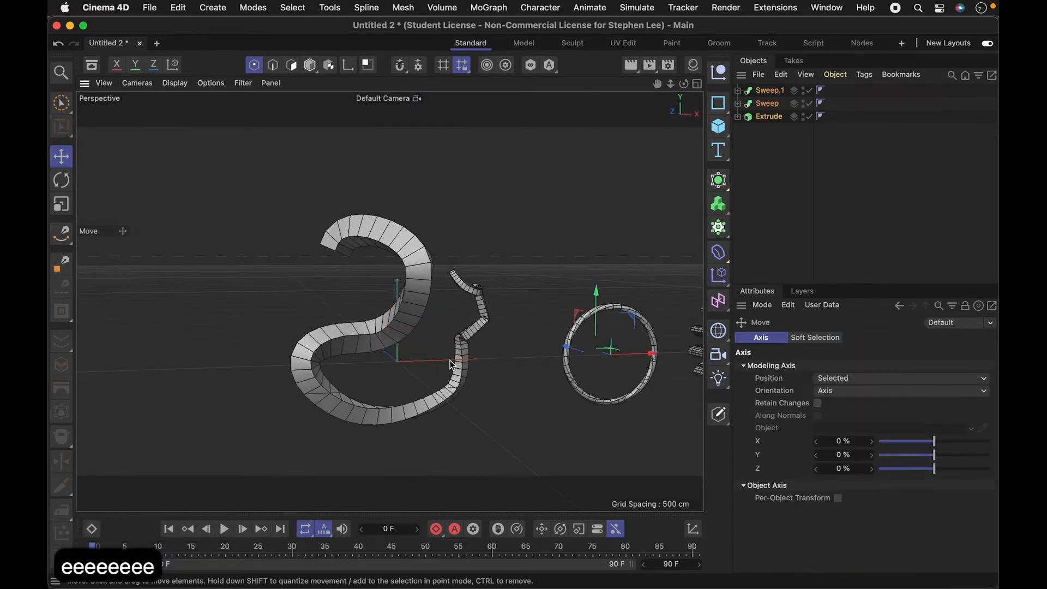
left_click_drag(450, 364, 599, 358)
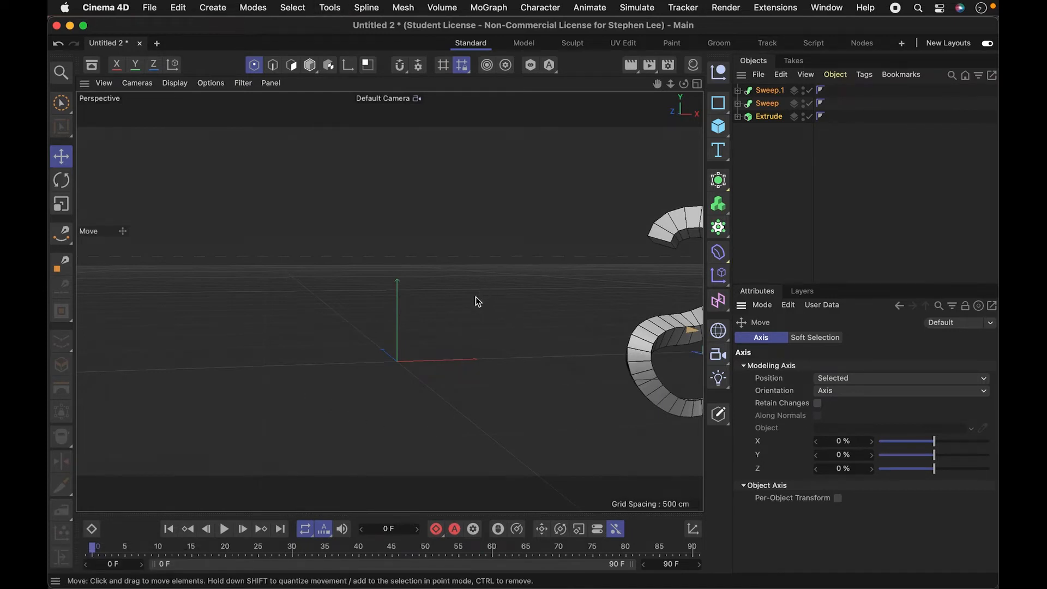
- Add a Lathe generator to the scene
key("3")
left_click_drag(465, 280, 522, 295)
key("2")
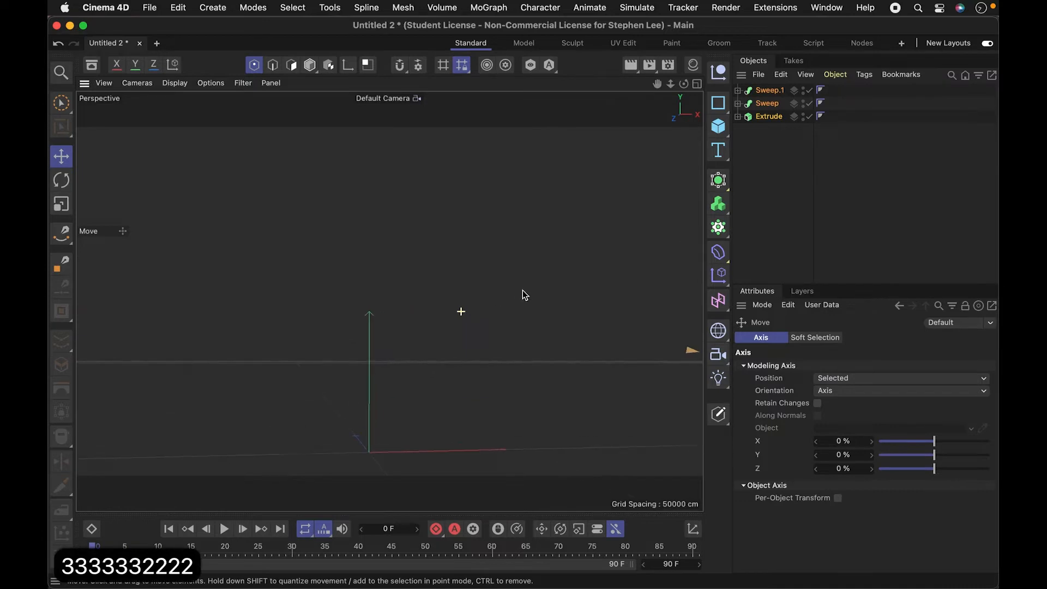
key("3")
left_click_drag(496, 372, 479, 360)
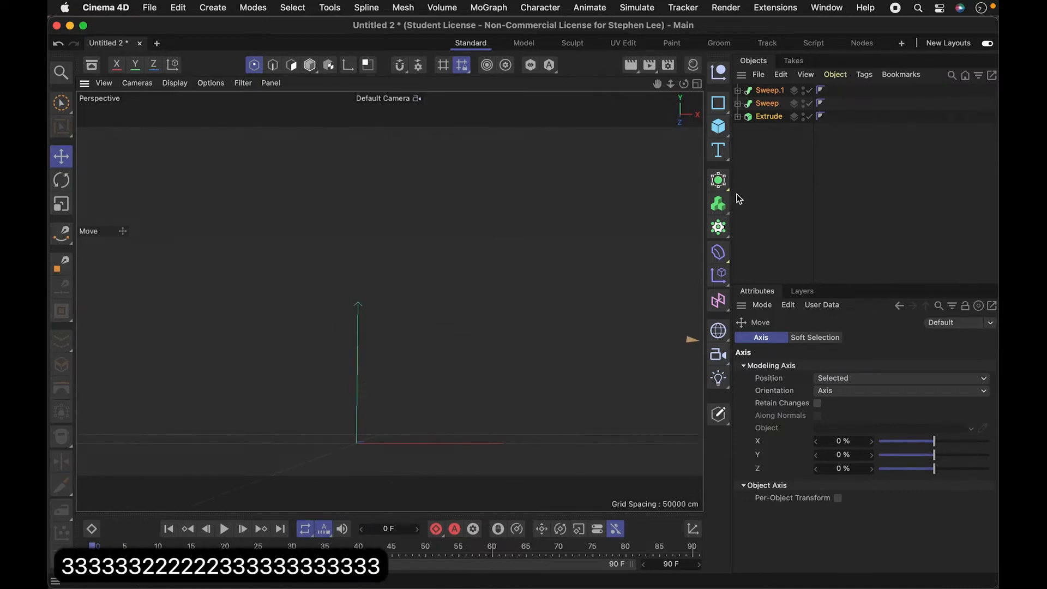
left_click(718, 180)
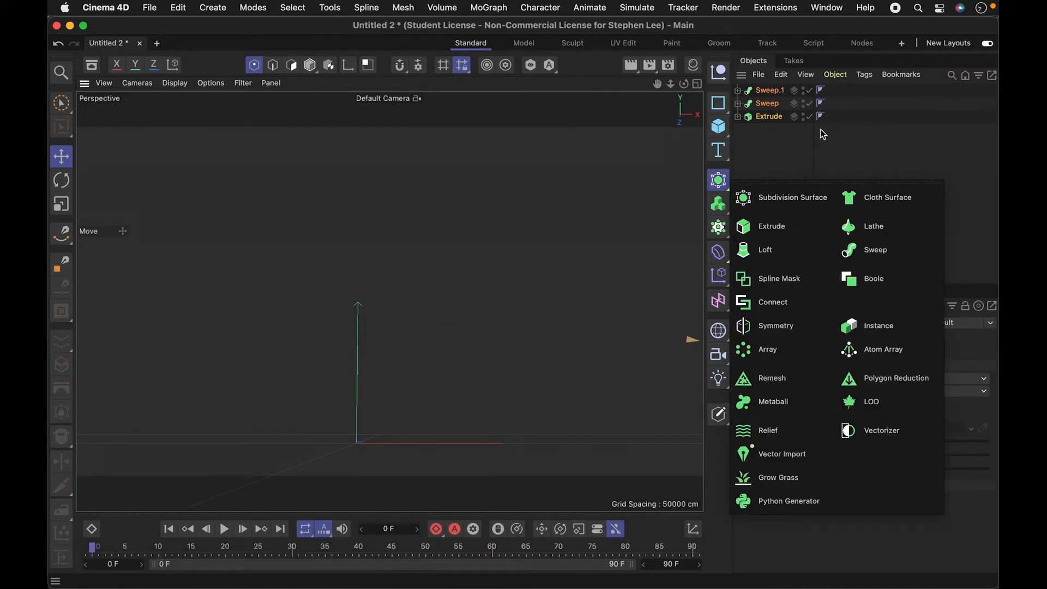
left_click(718, 179)
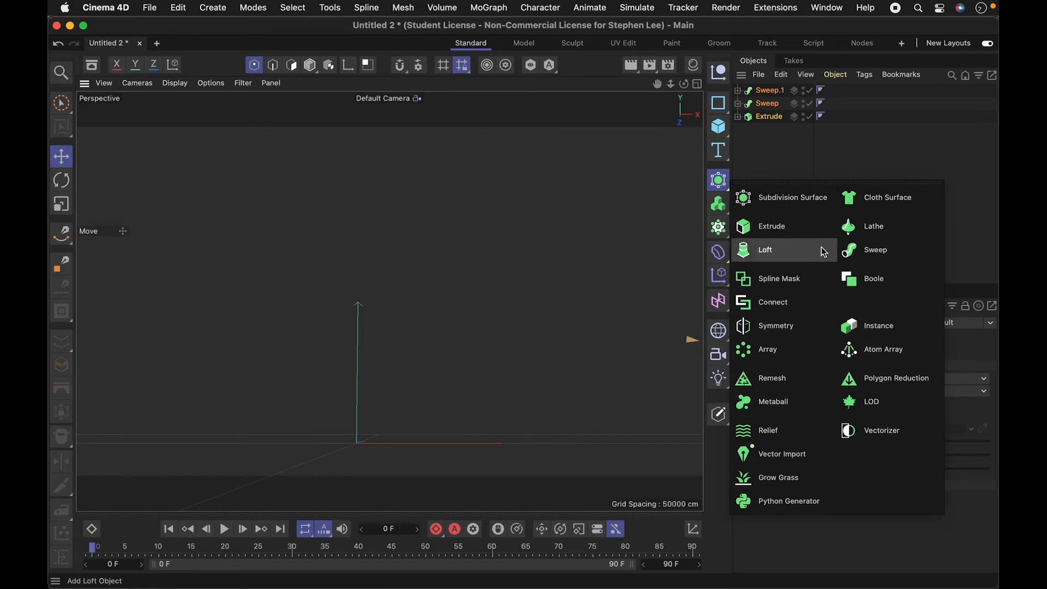
left_click(875, 227)
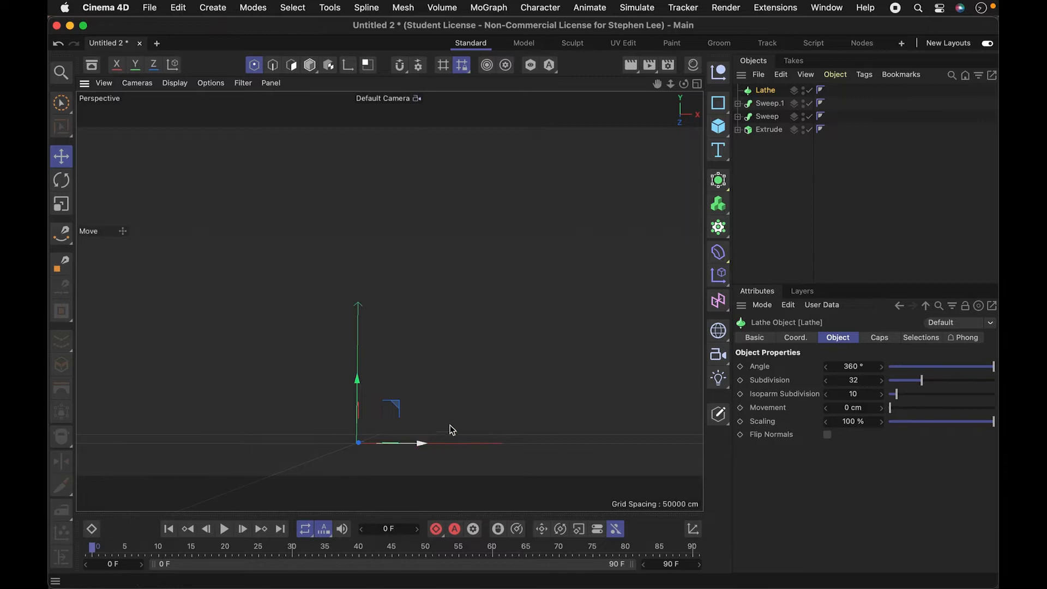
- Draw an open five-point Bezier vase profile with the Spline Pen in the Front view, just on the positive X side of the Y axis
key("3")
left_click_drag(401, 369, 420, 381)
left_click(697, 84)
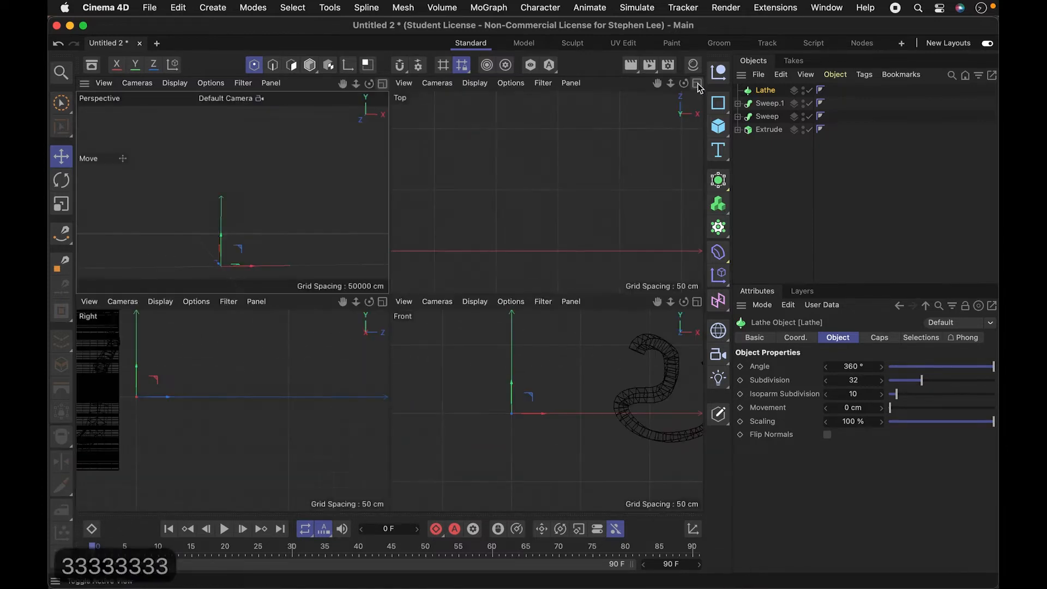
key("2")
left_click_drag(591, 465, 575, 472)
key("1")
key("2")
mouse_move(578, 407)
left_mouse_down()
mouse_move(643, 386)
mouse_move(619, 402)
mouse_move(584, 397)
mouse_move(590, 411)
mouse_move(598, 399)
mouse_move(573, 410)
mouse_move(581, 392)
left_mouse_up()
key("1")
key("2")
key("2")
key("1")
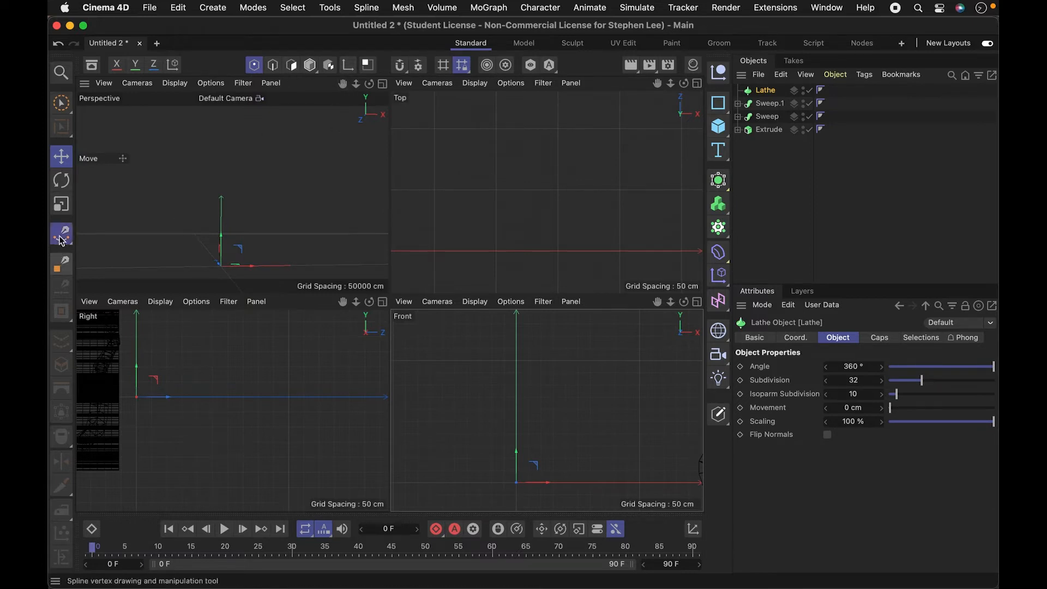
left_click(64, 238)
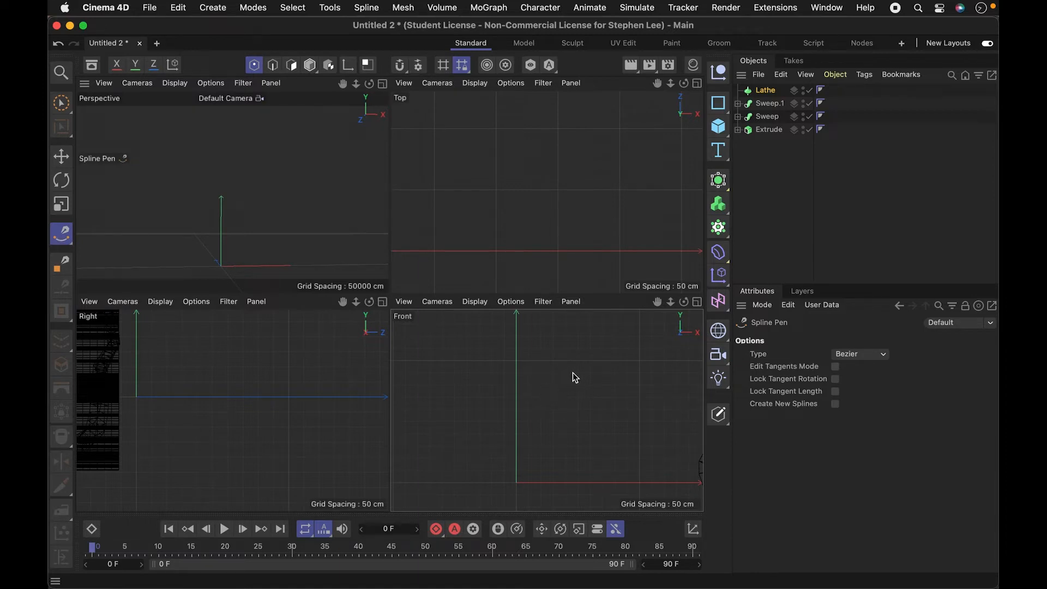
left_click(528, 373)
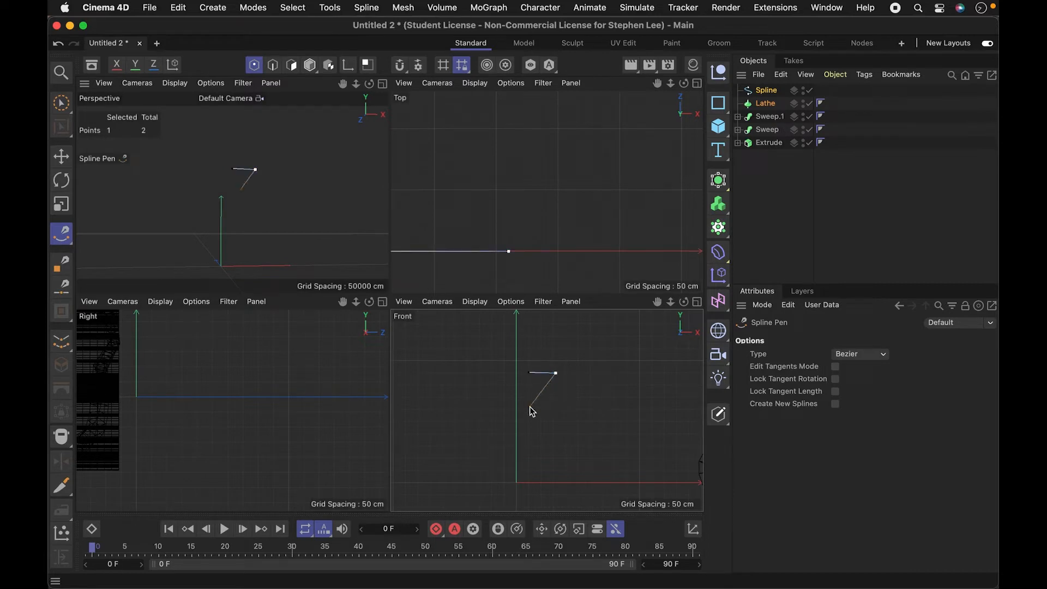
left_click_drag(574, 452, 574, 468)
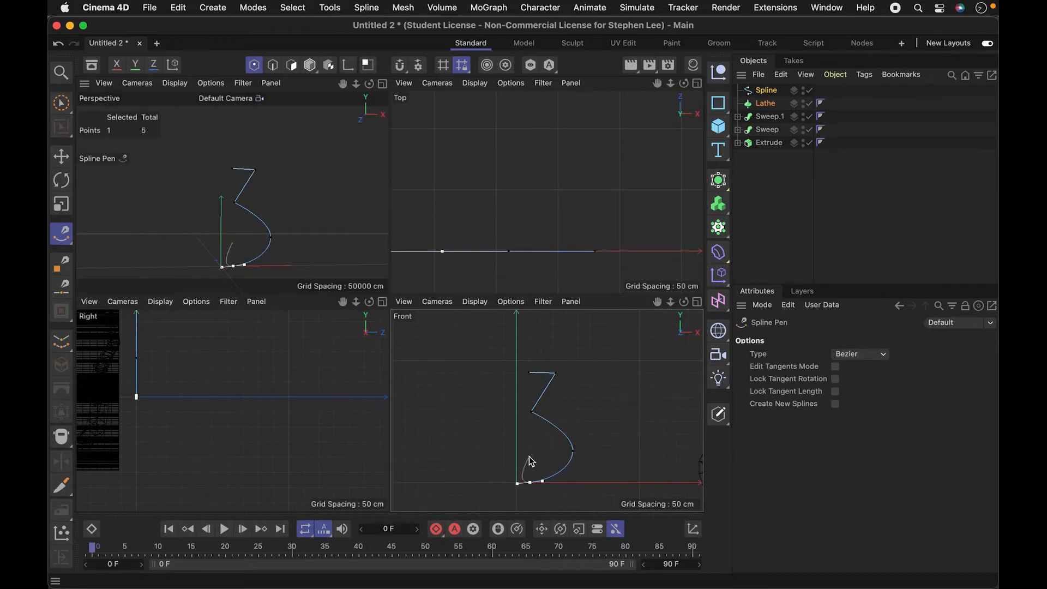
key("Escape")
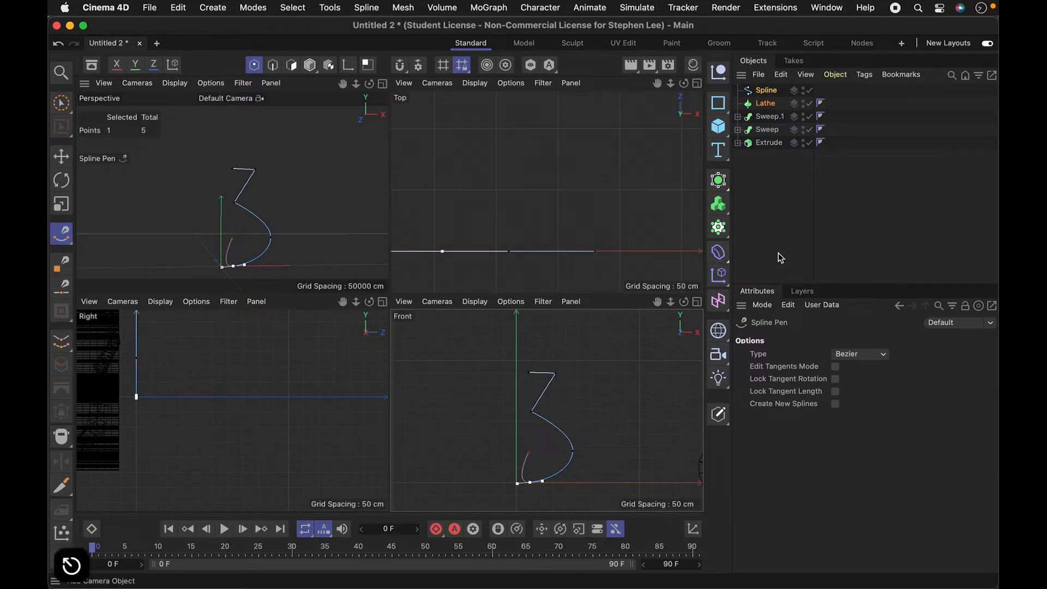
- Nest the profile spline under the Lathe to revolve it into a vase
left_click(765, 102)
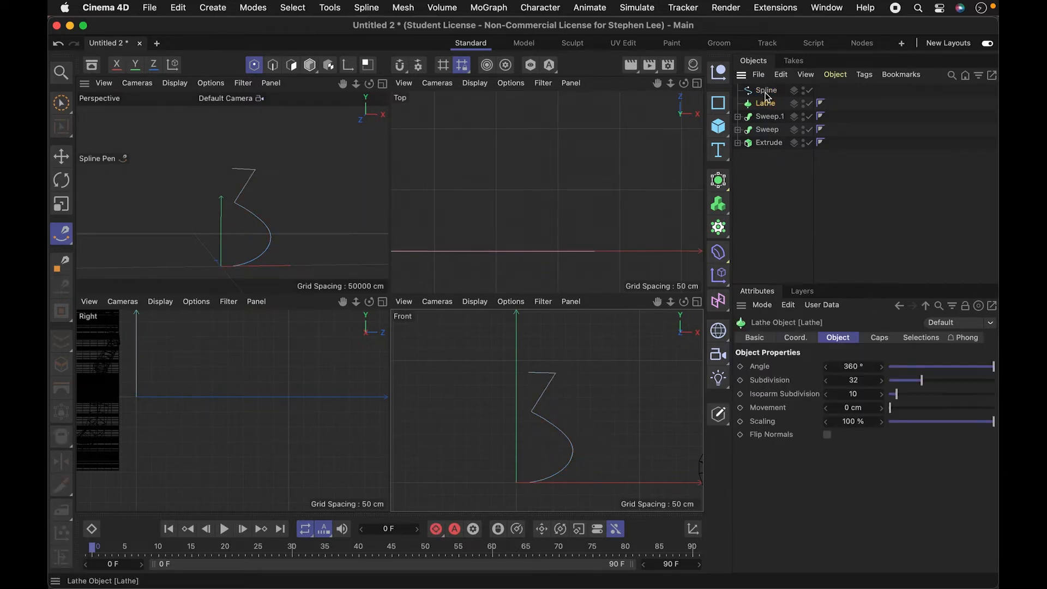
left_click_drag(778, 93, 770, 105)
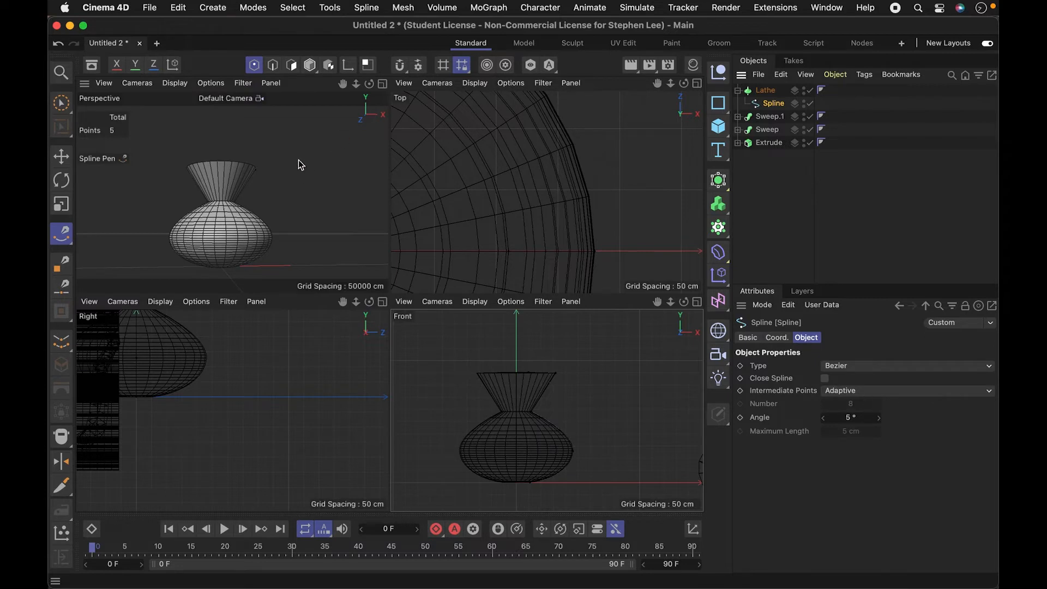
key("3")
left_click_drag(279, 193, 271, 157)
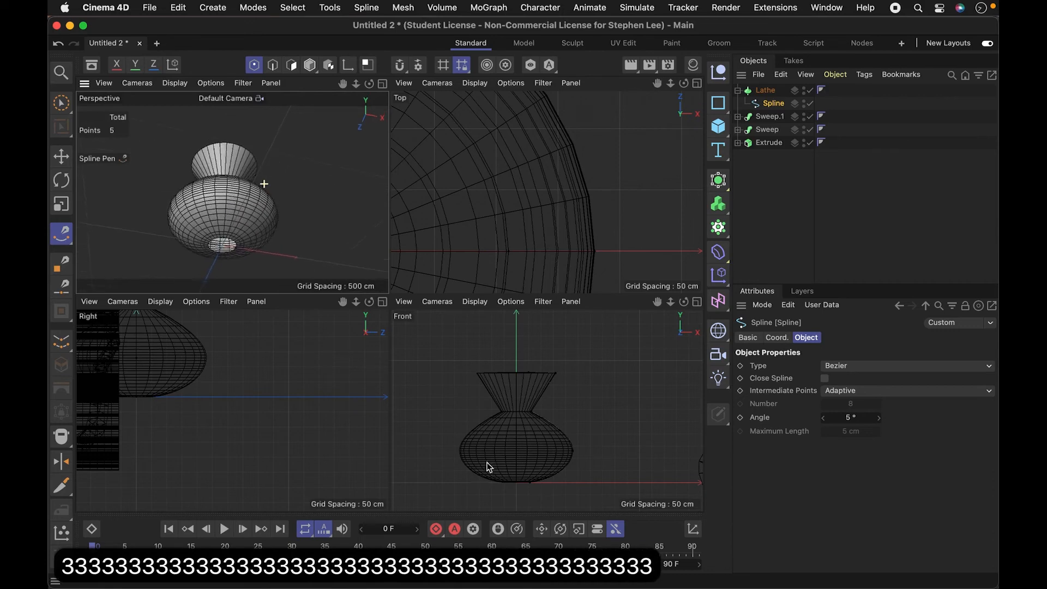
- Examine the underside of the vase and its base opening from below
left_click(528, 374)
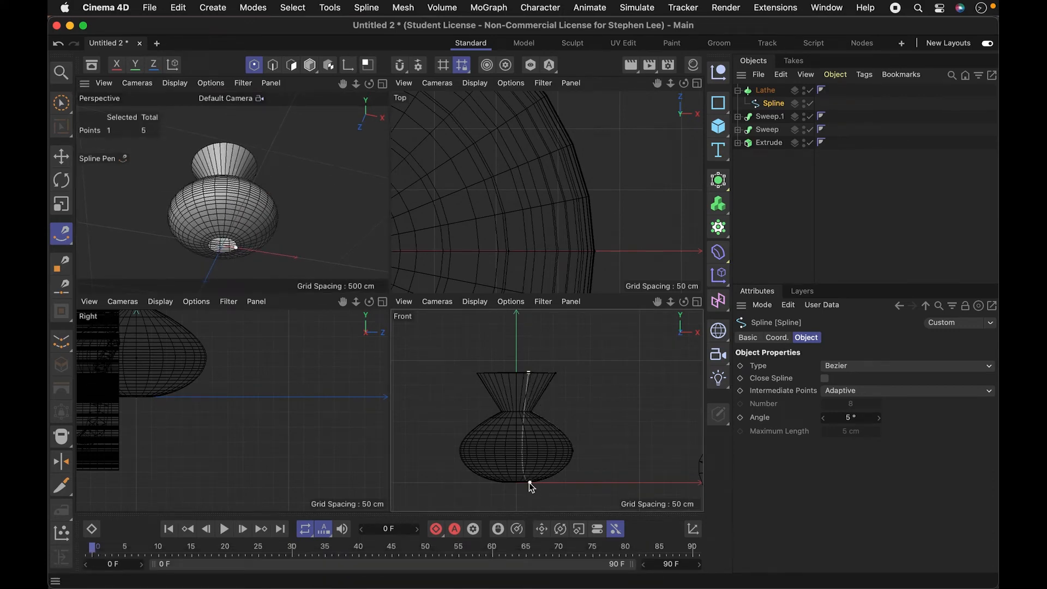
key("3")
key("3")
key("3")
key("2")
key("2")
key("2")
key("2")
left_click_drag(293, 220, 250, 211)
key("3")
key("3")
key("3")
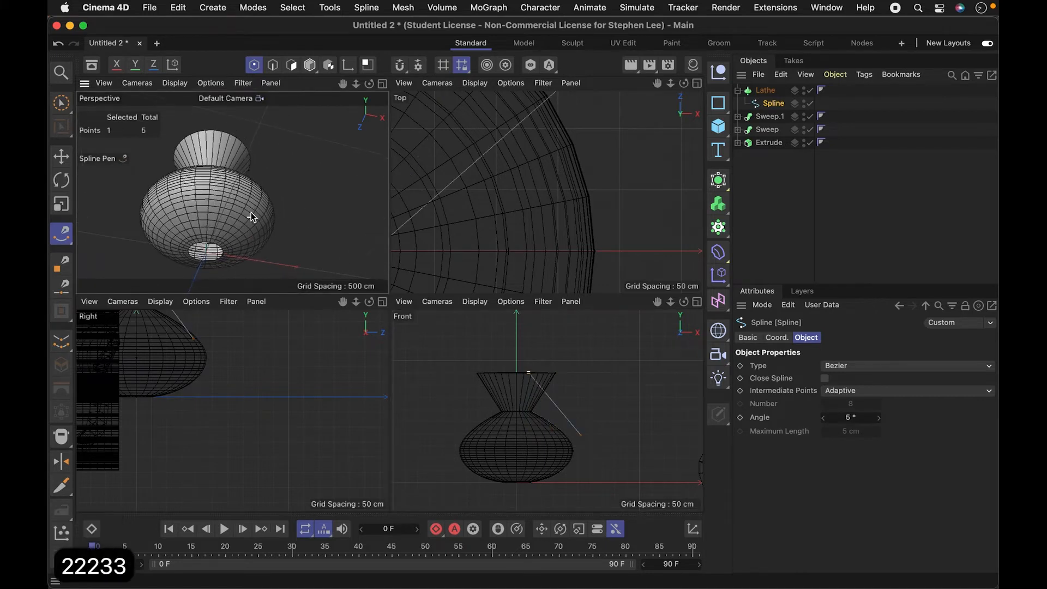
key("3")
left_click_drag(208, 268, 212, 33)
left_click_drag(257, 351, 244, 272)
key("2")
left_click_drag(230, 225, 304, 187)
key("1")
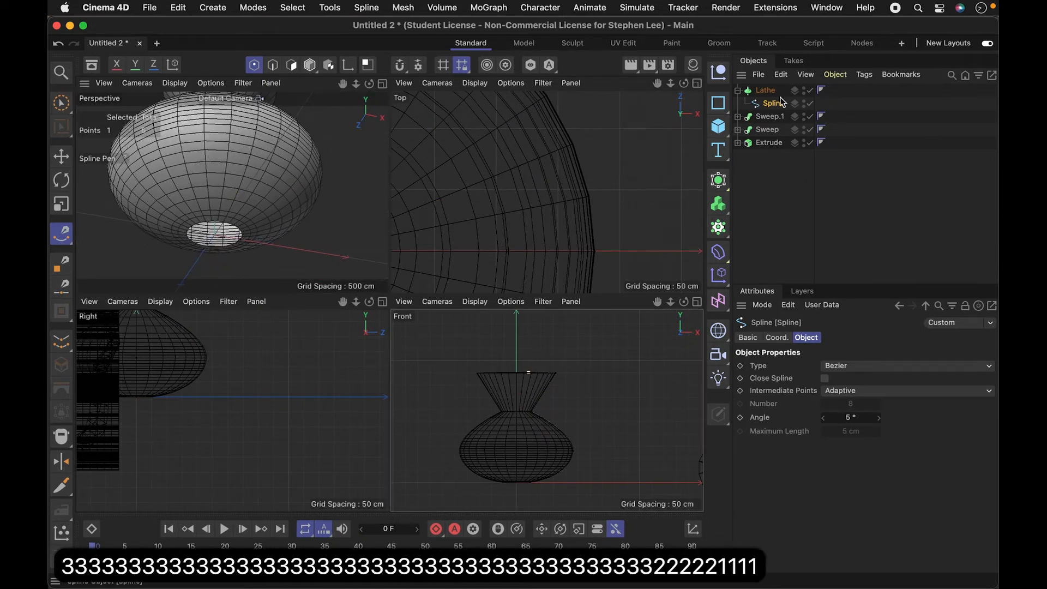
- Move the profile spline's lowest end point along X onto the central axis to close the vase's base
key("2")
left_click_drag(598, 383, 649, 381)
key("1")
left_click_drag(519, 484, 575, 386)
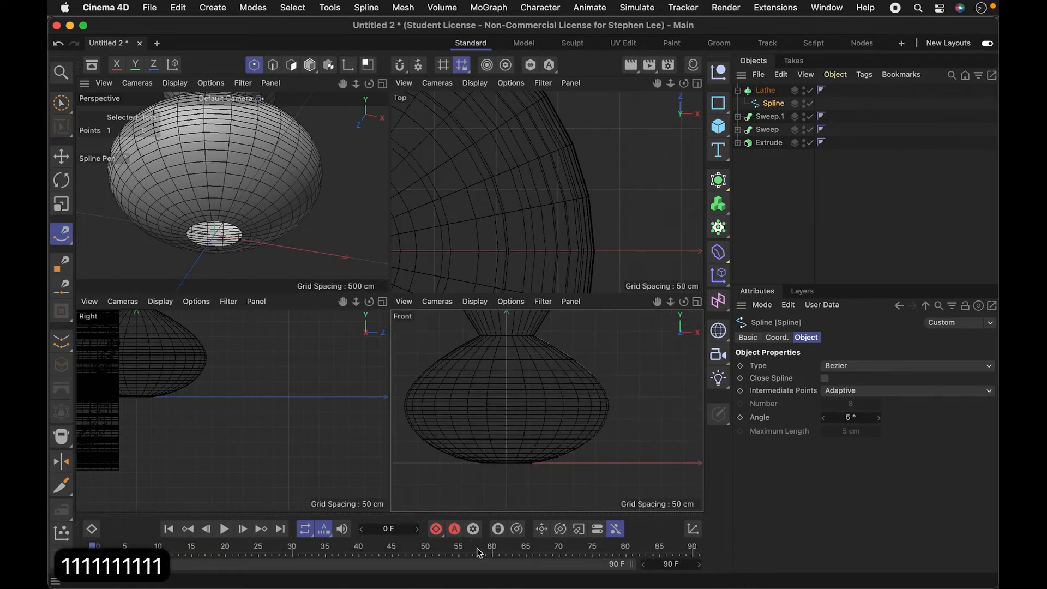
left_click(62, 157)
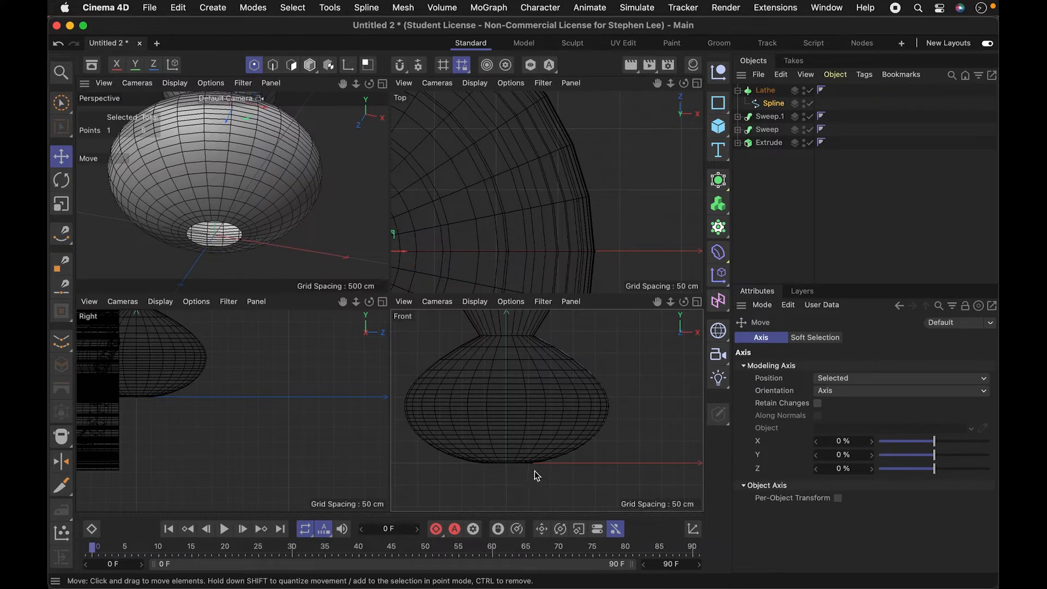
left_click_drag(559, 465, 543, 467)
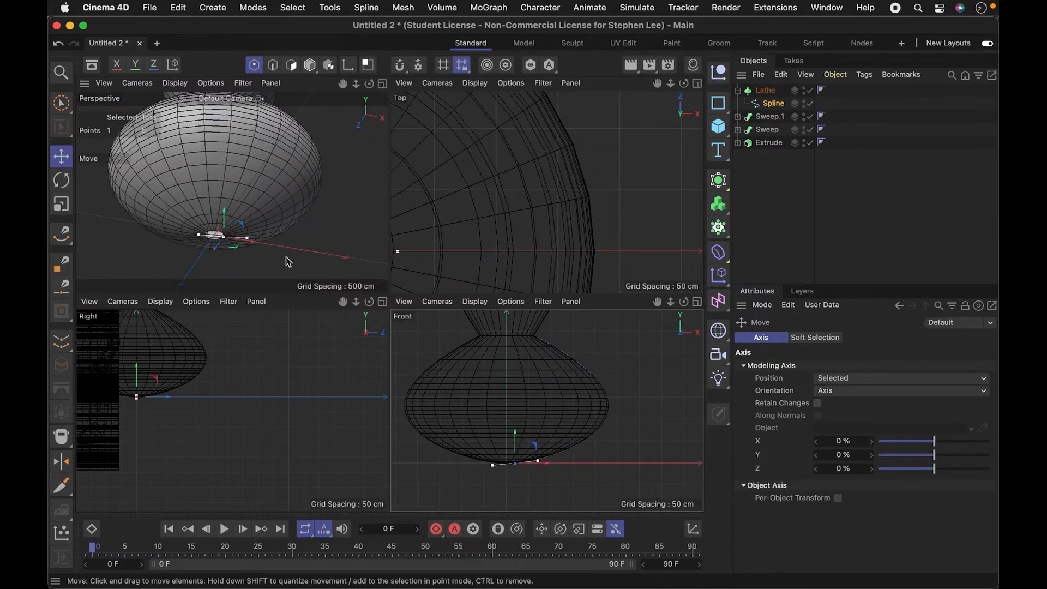
left_click_drag(548, 469, 539, 466)
left_click(334, 199)
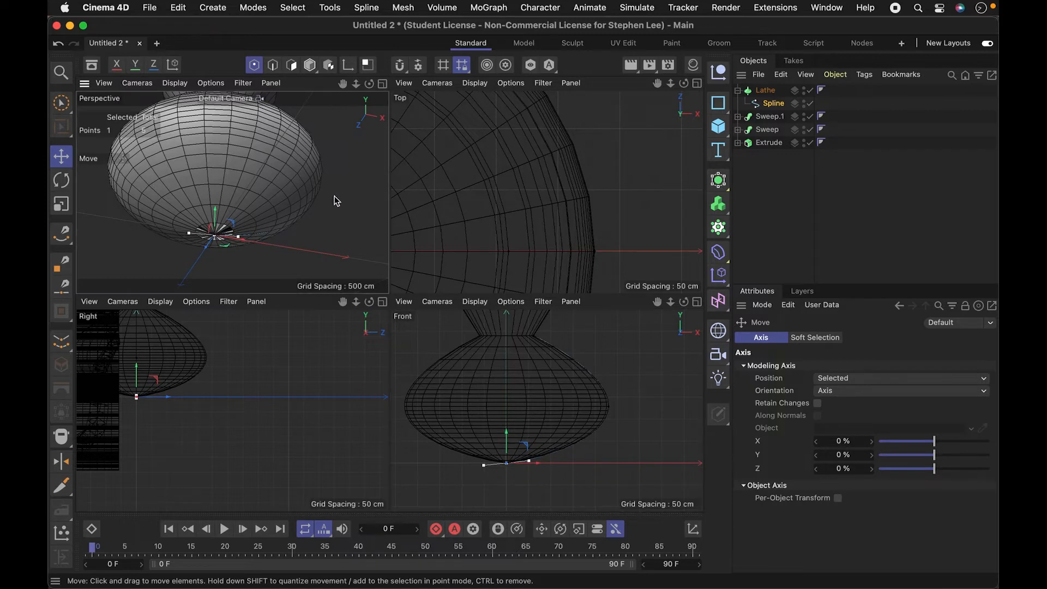
- Examine the lathed vase from several angles in the enlarged Perspective view
left_click(383, 85)
key("3")
left_click_drag(414, 364, 322, 357)
key("2")
key("3")
left_click_drag(415, 316, 445, 370)
key("2")
left_click_drag(463, 328, 404, 321)
- Try to reshape the vase by pulling its rim point outward and down, and undo the change
left_click_drag(463, 171, 556, 242)
left_click(581, 245)
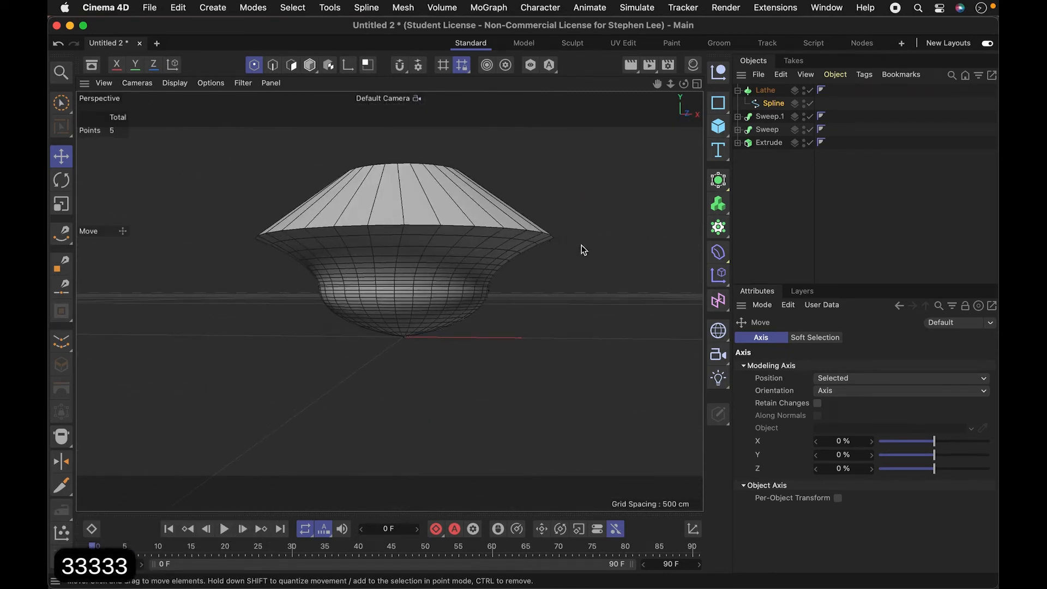
key("super+z")
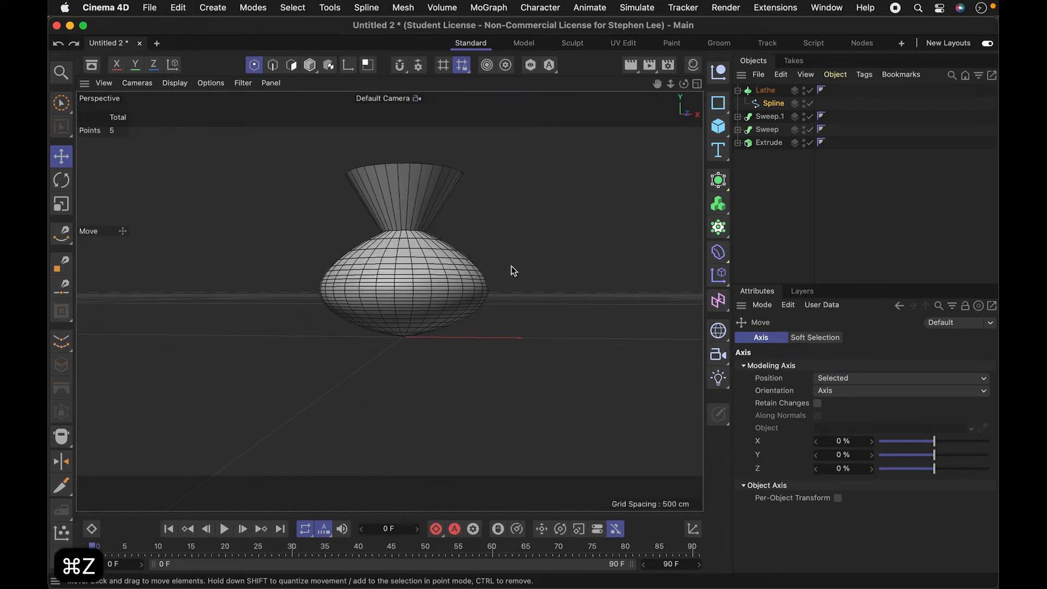
- Move the Lathe, Sweep.1, Sweep and Extrude together along the positive X axis in Model mode to clear the origin
left_click(774, 229)
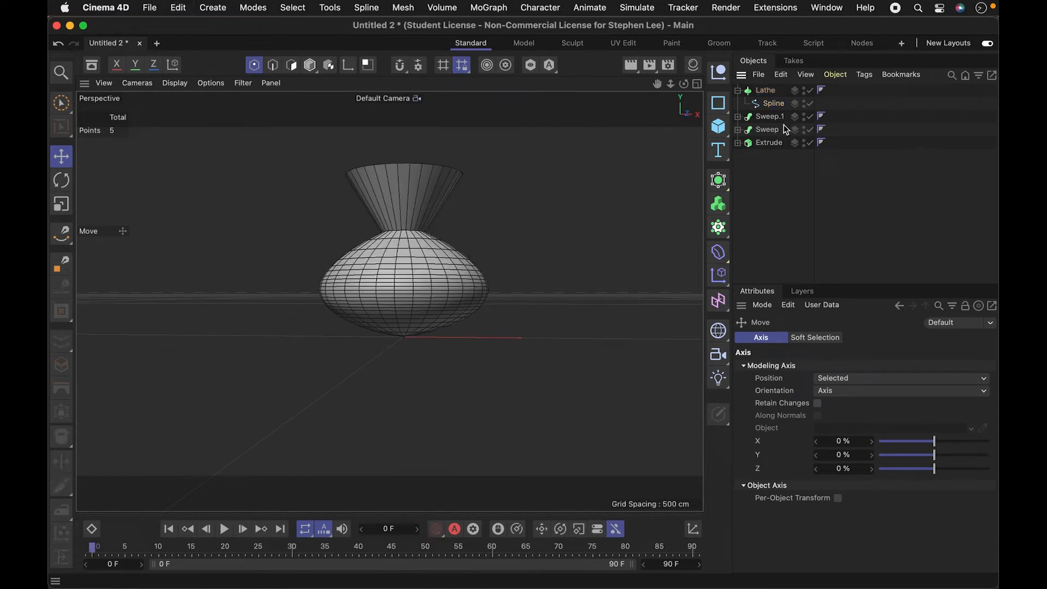
left_click(768, 90)
left_click(777, 160)
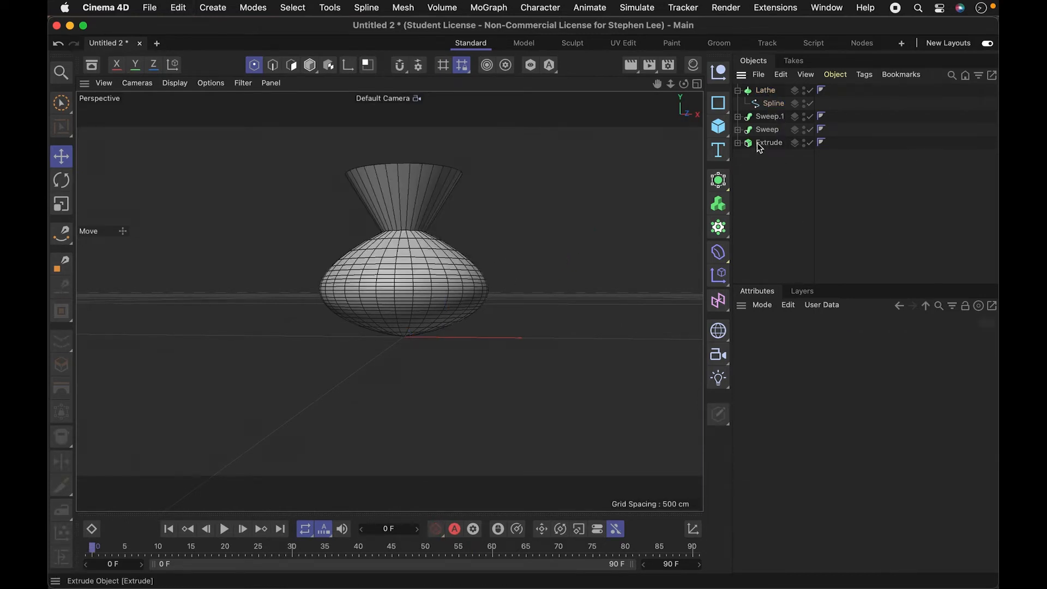
left_click(768, 92)
left_click(767, 143, "shift")
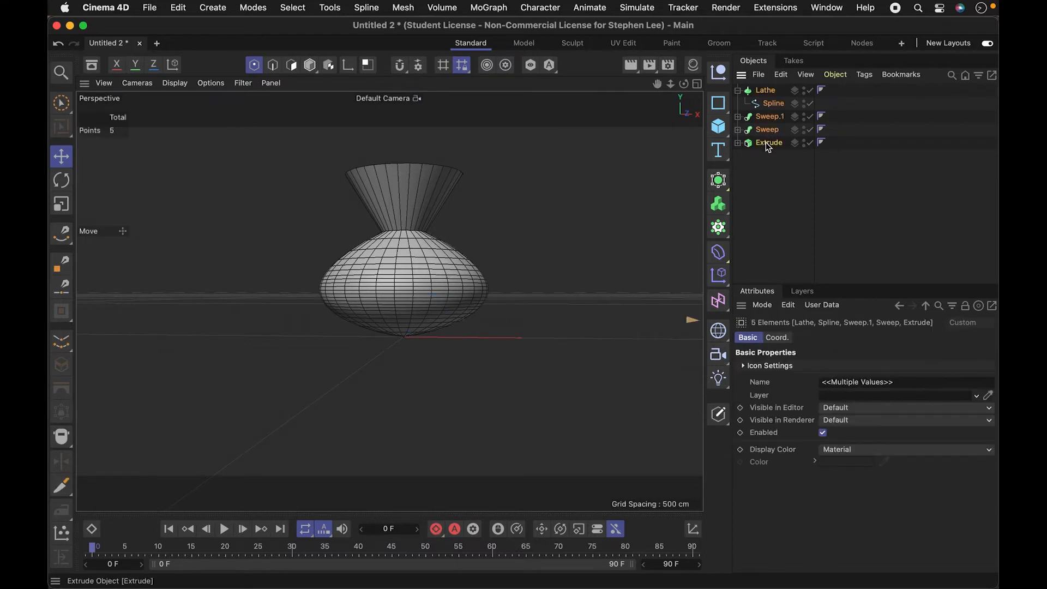
key("o")
key("e")
key("e")
key("e")
key("e")
key("e")
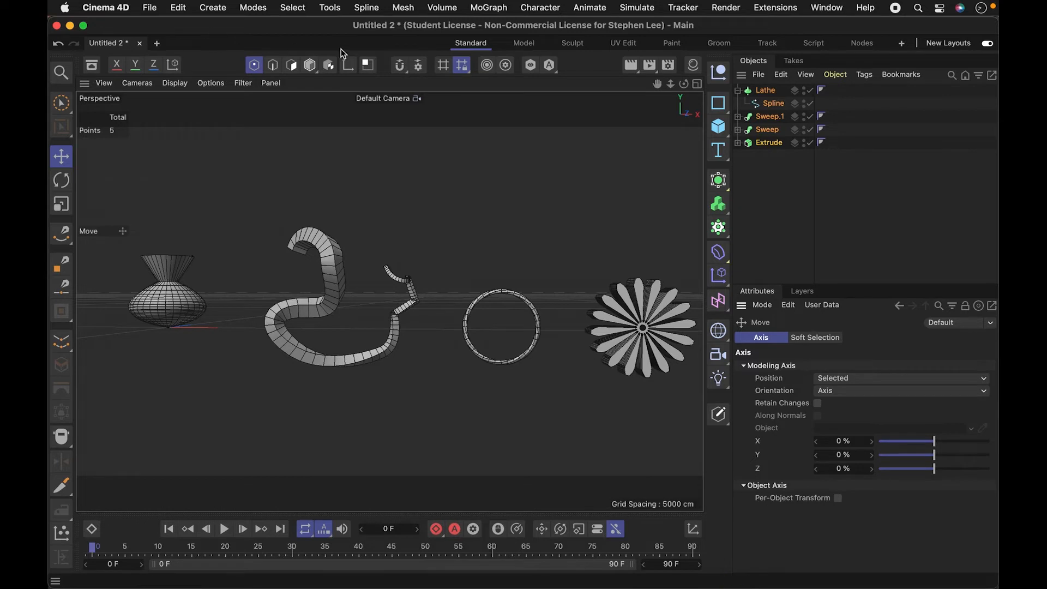
left_click(313, 67)
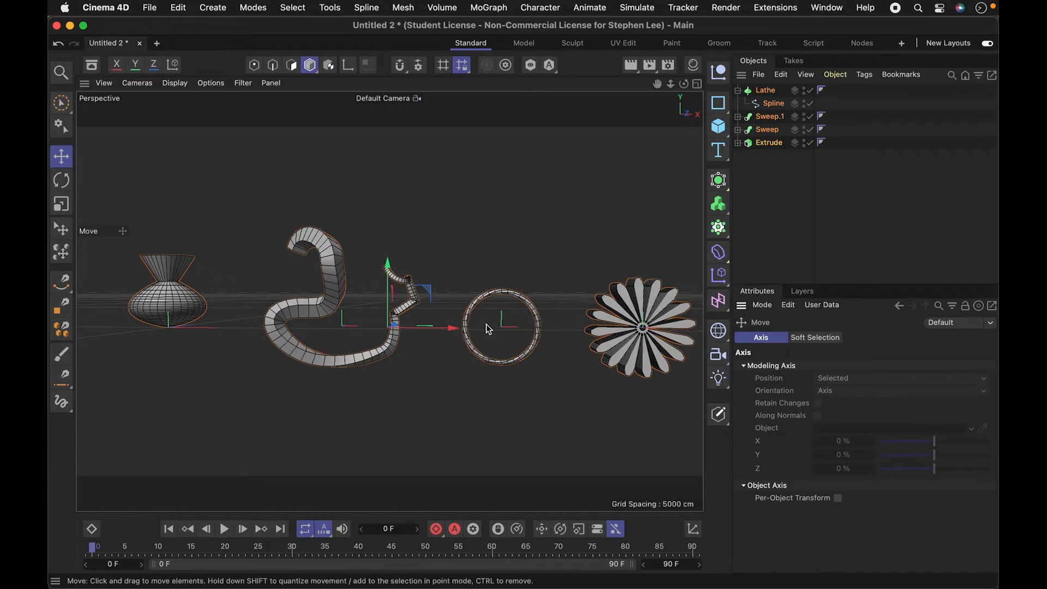
left_click_drag(454, 329, 645, 324)
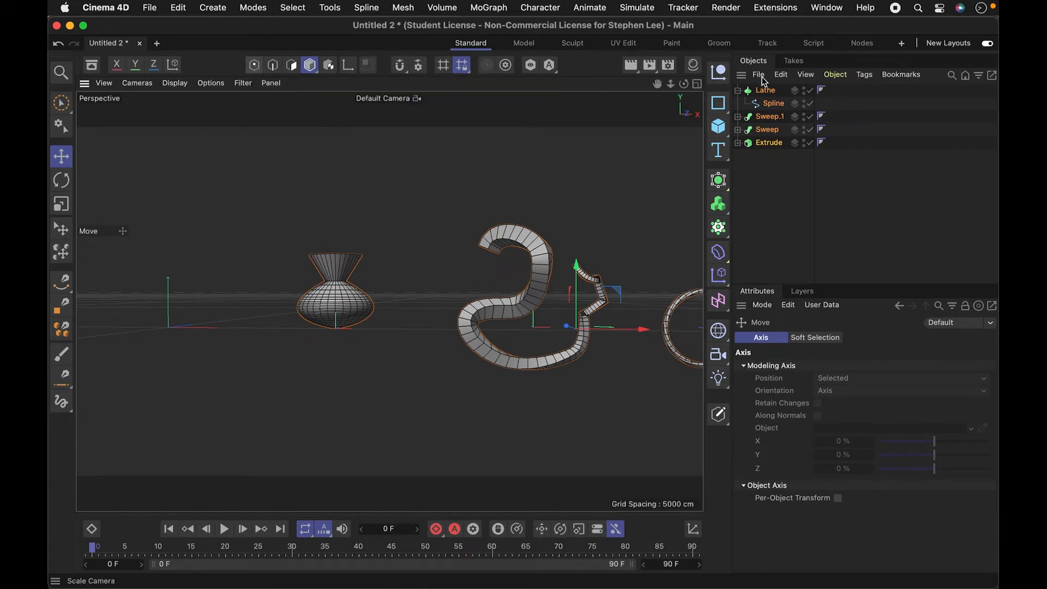
- Add a Circle spline at the origin and orient it to the XZ plane, working in the four-view layout
left_click(695, 82)
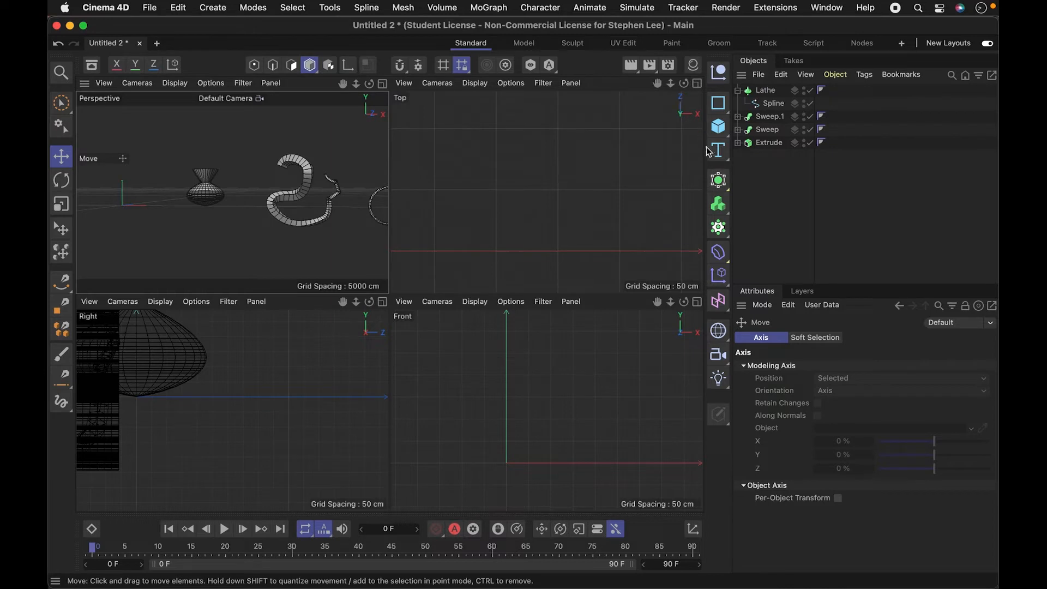
left_click(718, 180)
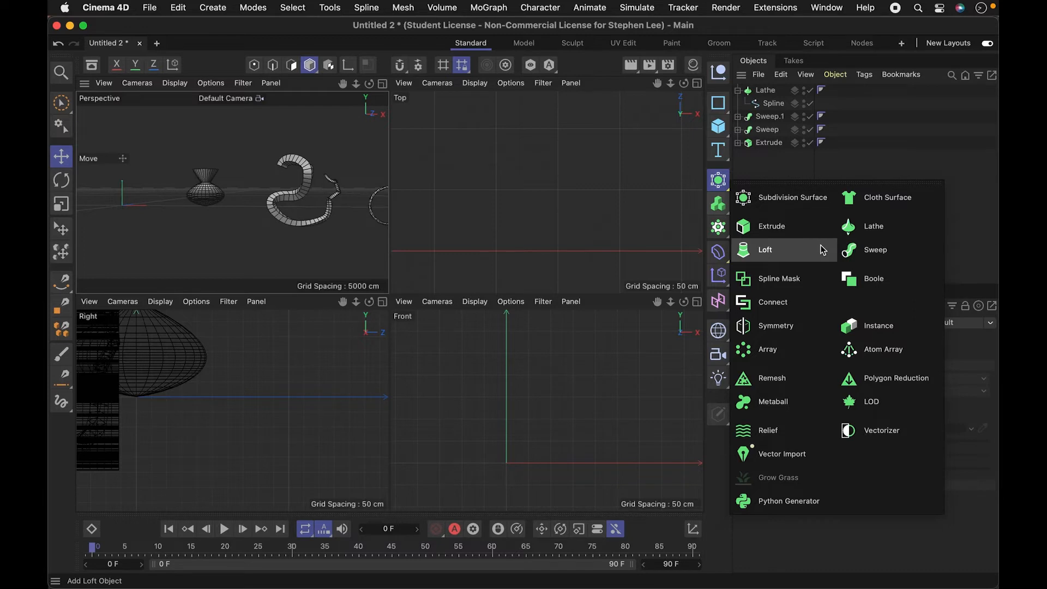
left_click(931, 165)
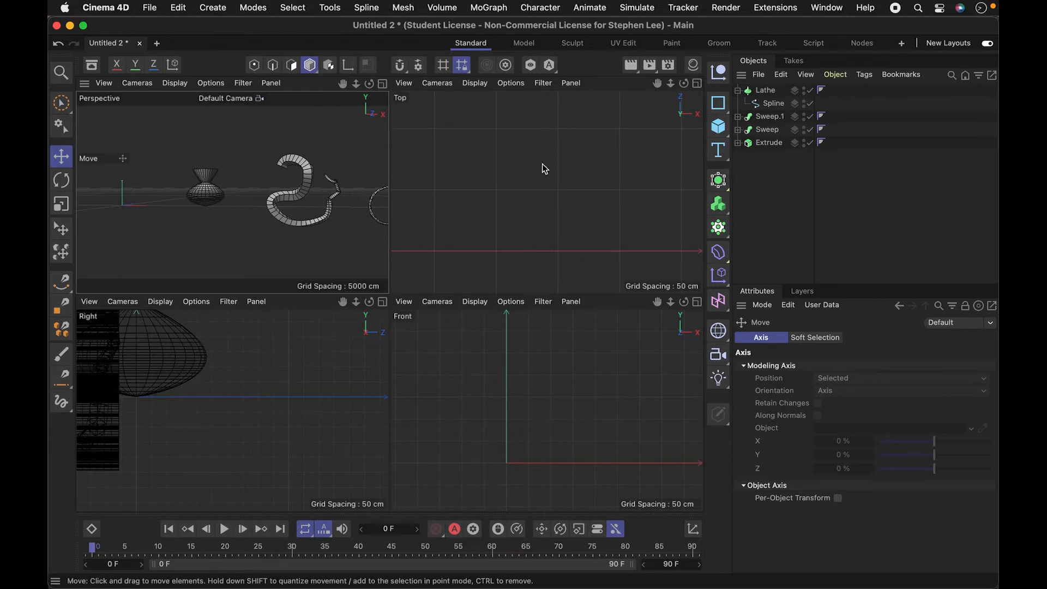
left_click(721, 107)
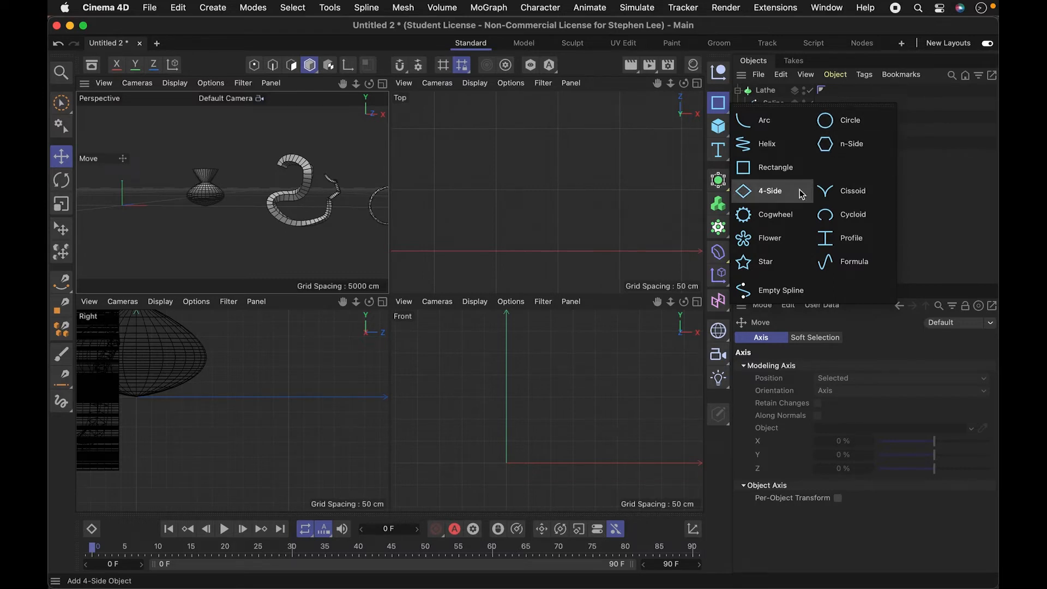
left_click(834, 131)
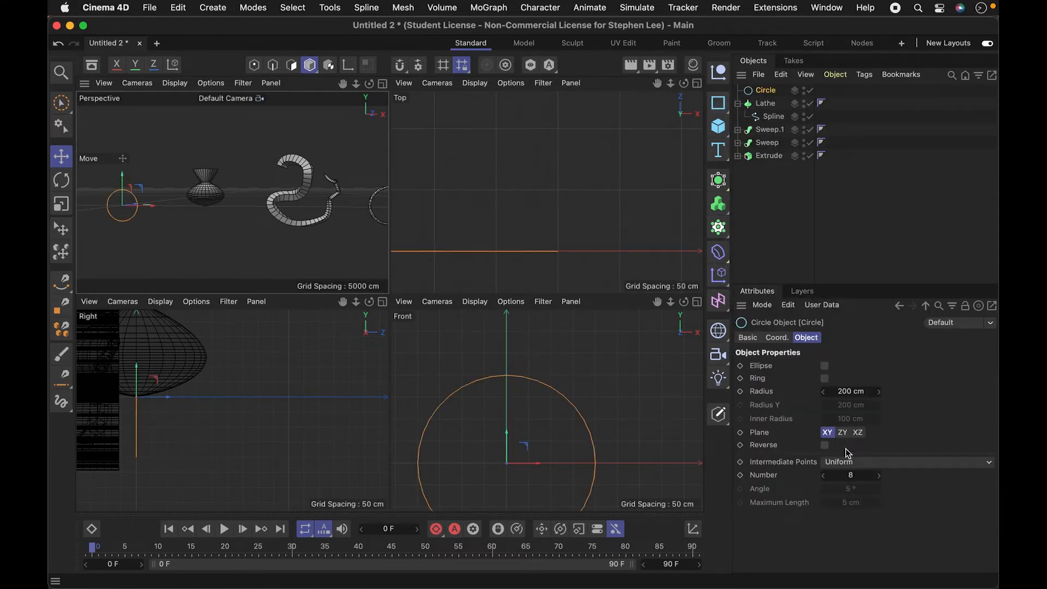
left_click(842, 434)
left_click(860, 434)
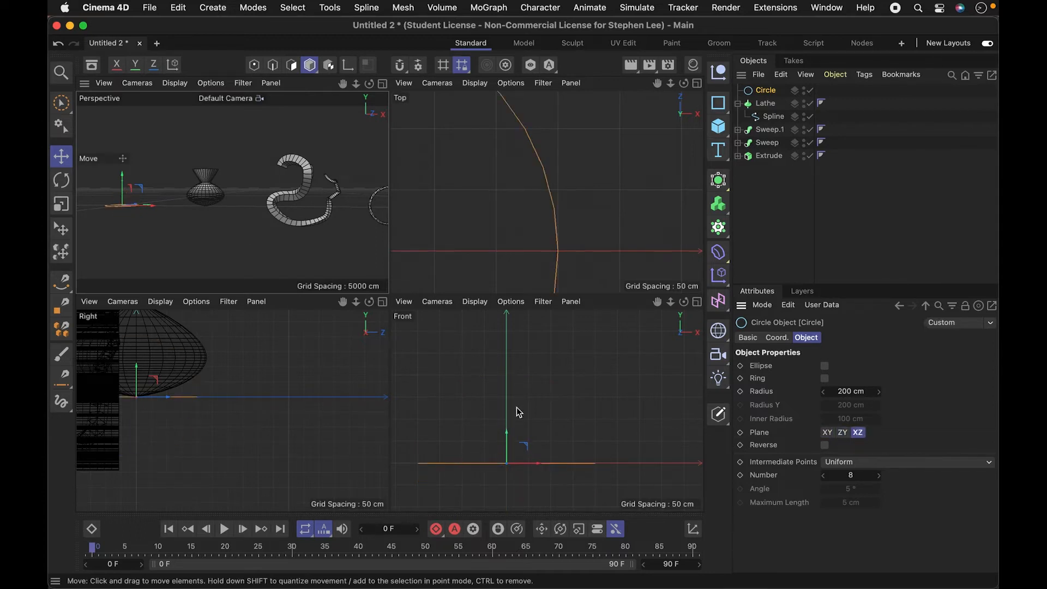
- Scale the circle down to a radius of about 131 cm and raise it along the Y axis above the origin
key("2")
left_click_drag(571, 440, 465, 473)
key("t")
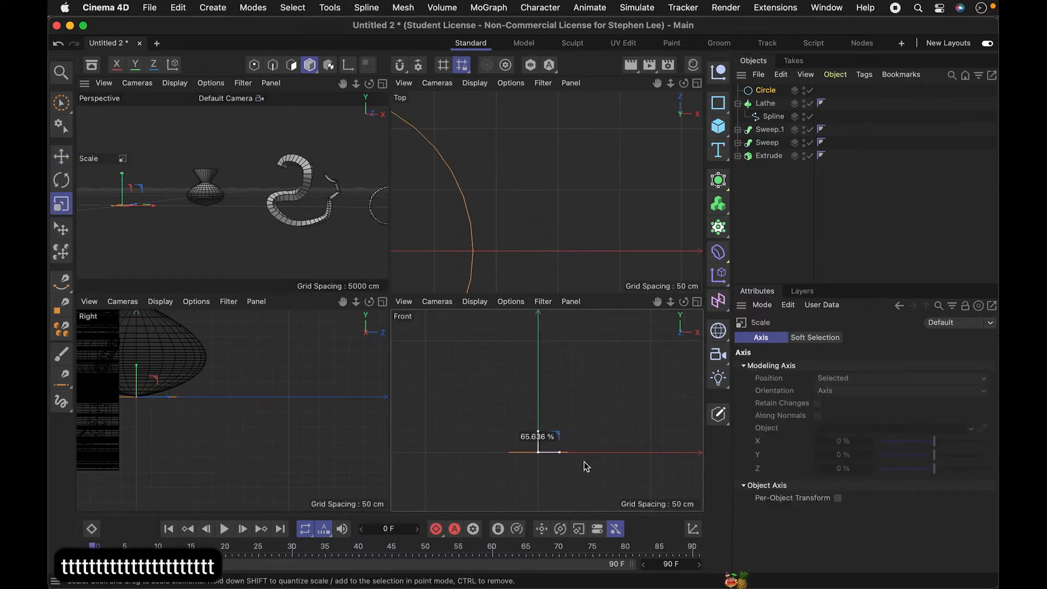
left_click_drag(538, 419, 544, 347)
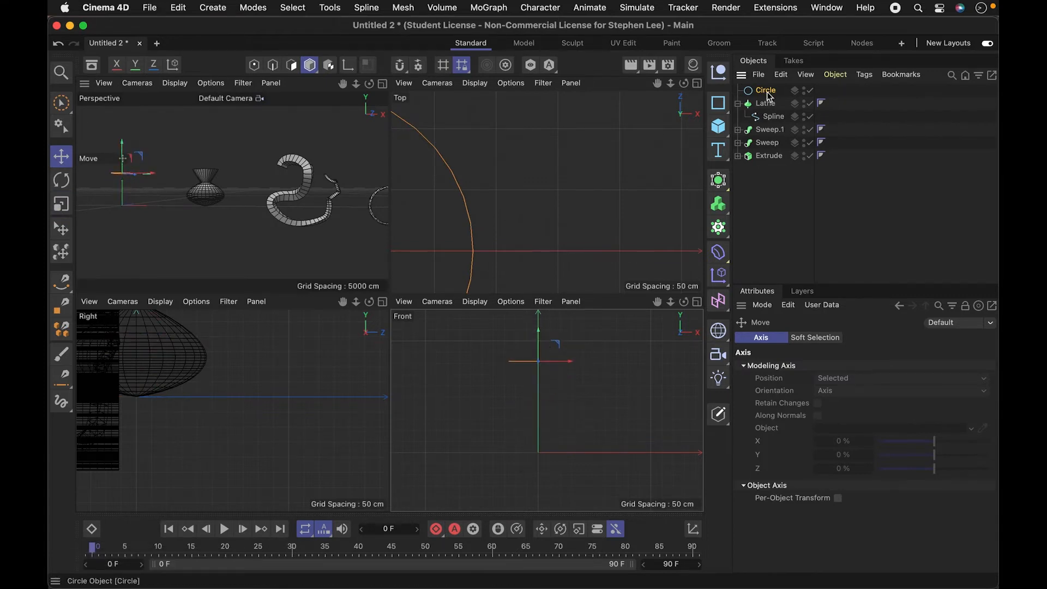
- Duplicate the raised circle and move the copy straight down to the ground line
left_click(767, 93)
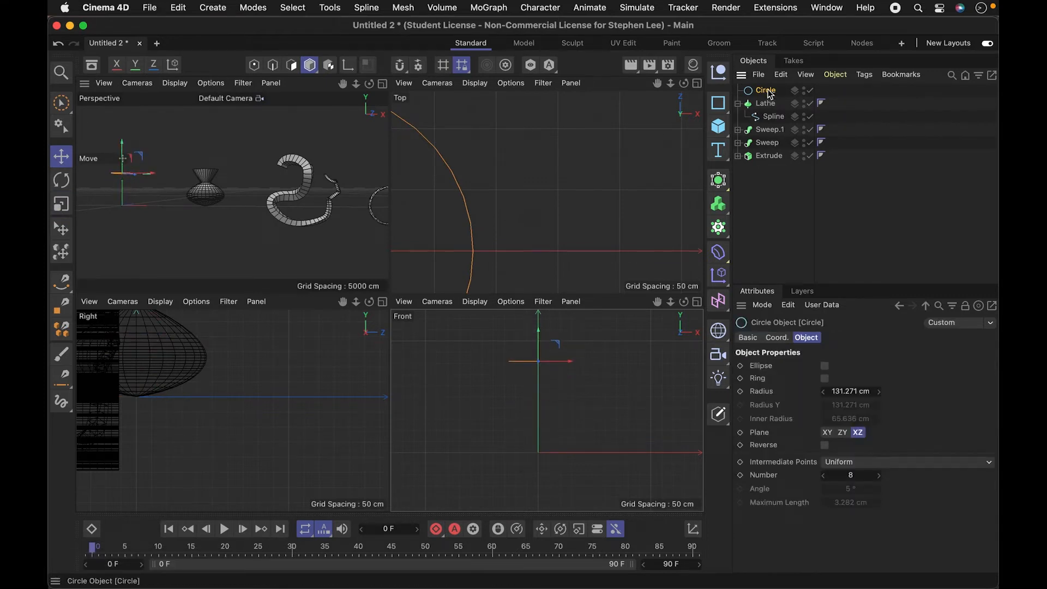
left_click_drag(769, 90, 768, 87, "ctrl")
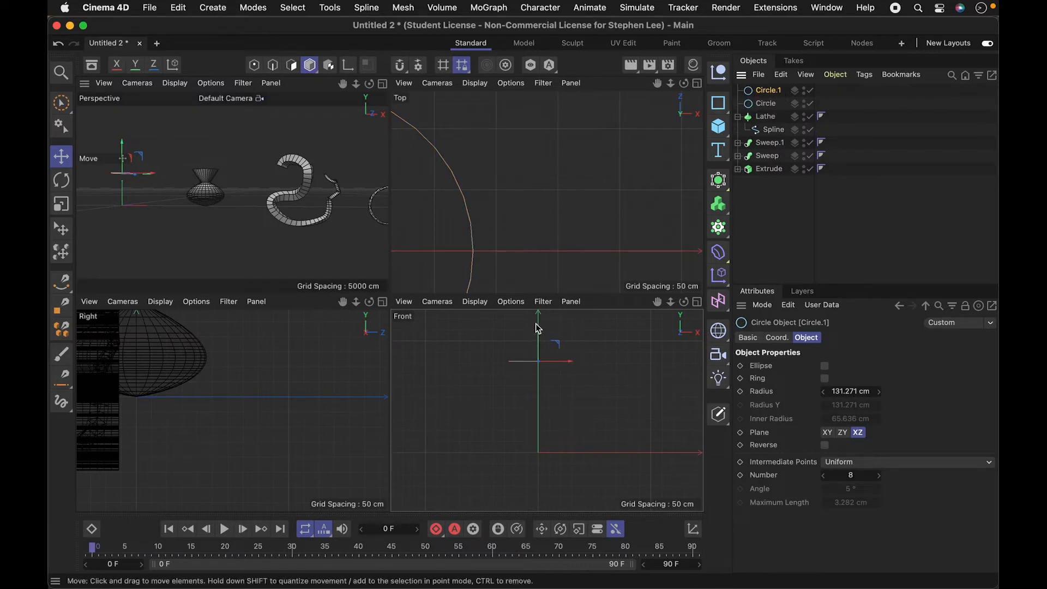
left_click_drag(539, 339, 534, 430)
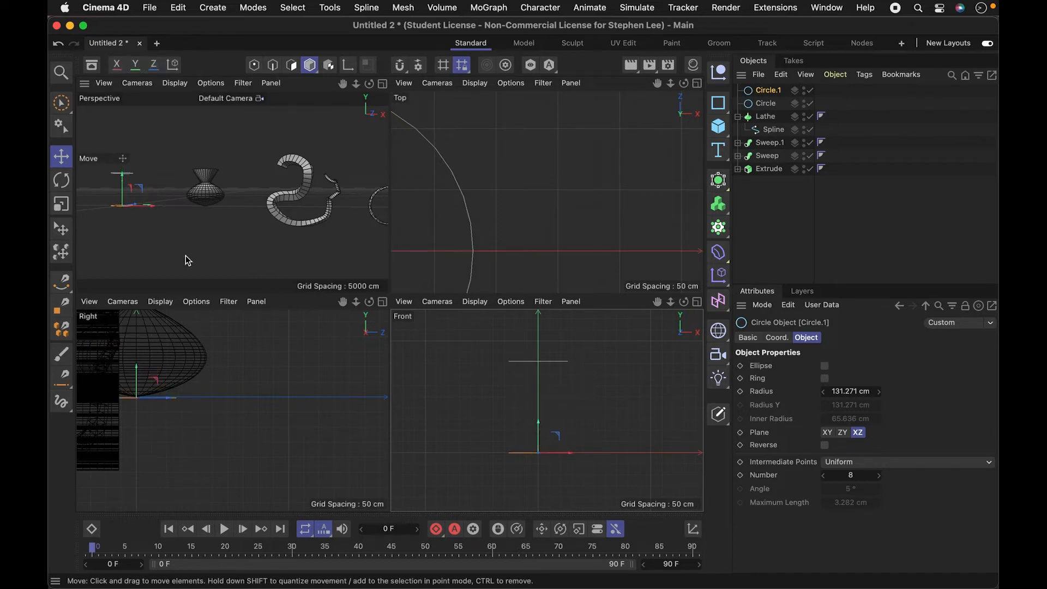
- Add a Loft generator and place both circles, Circle.1 and Circle, inside it as children
key("3")
left_click_drag(119, 228, 208, 186)
key("2")
key("1")
key("3")
key("3")
key("2")
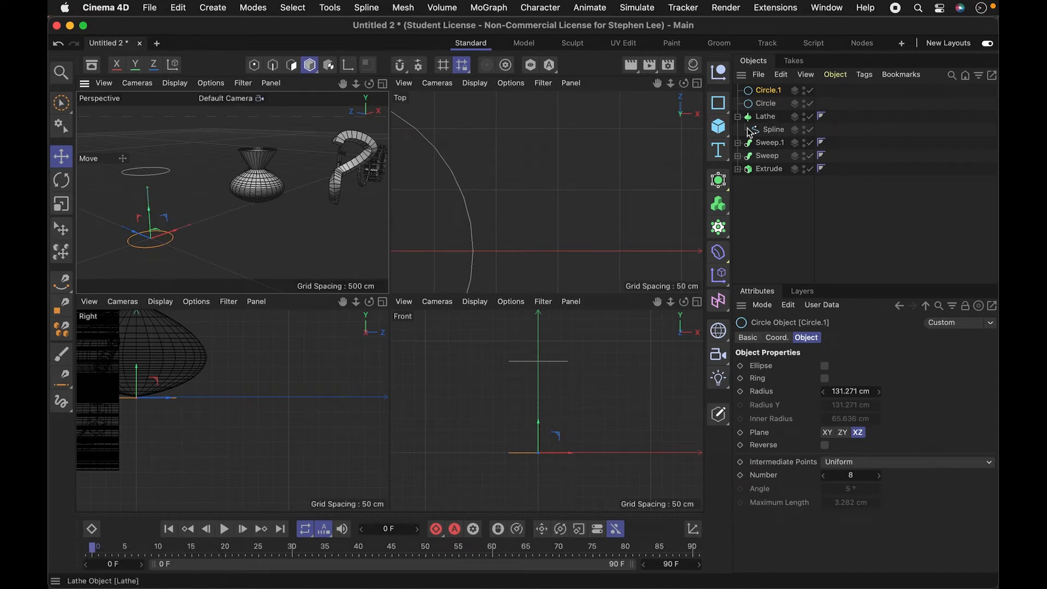
left_click(721, 177)
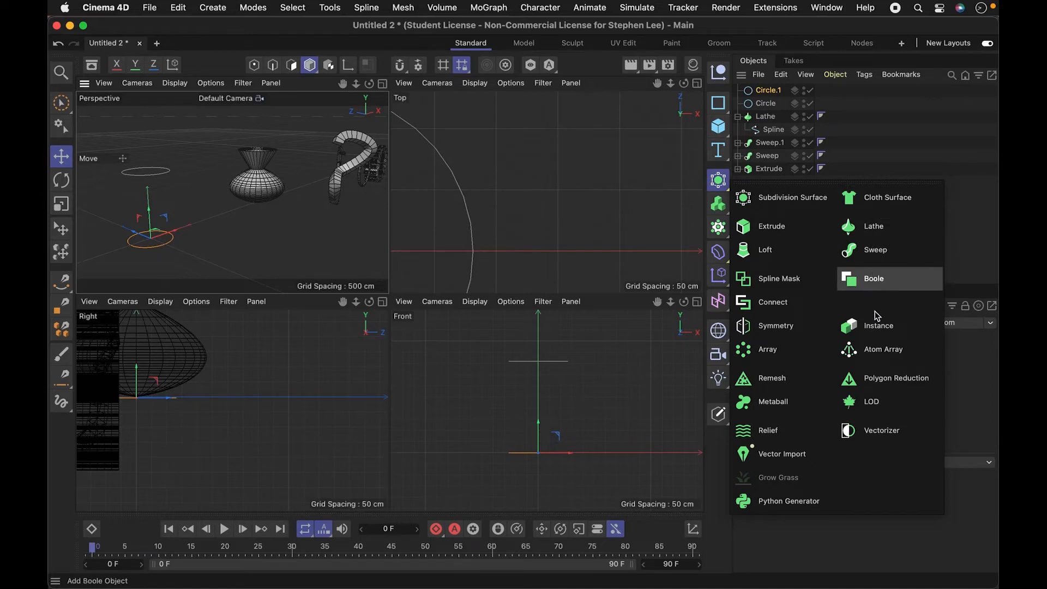
left_click(751, 250)
left_click(764, 104)
left_click(765, 115, "shift")
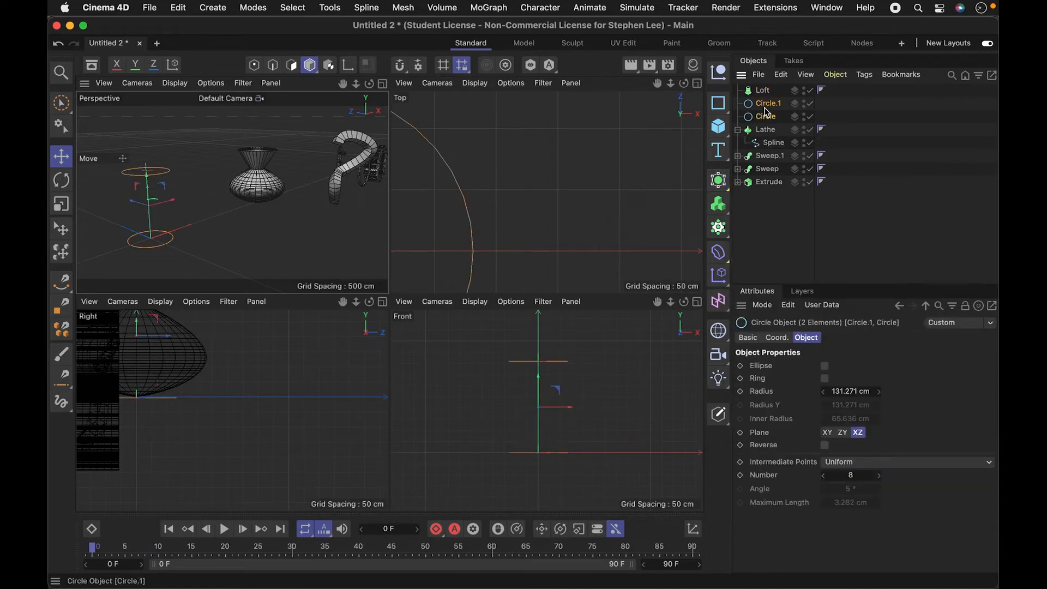
left_click_drag(765, 108, 764, 92)
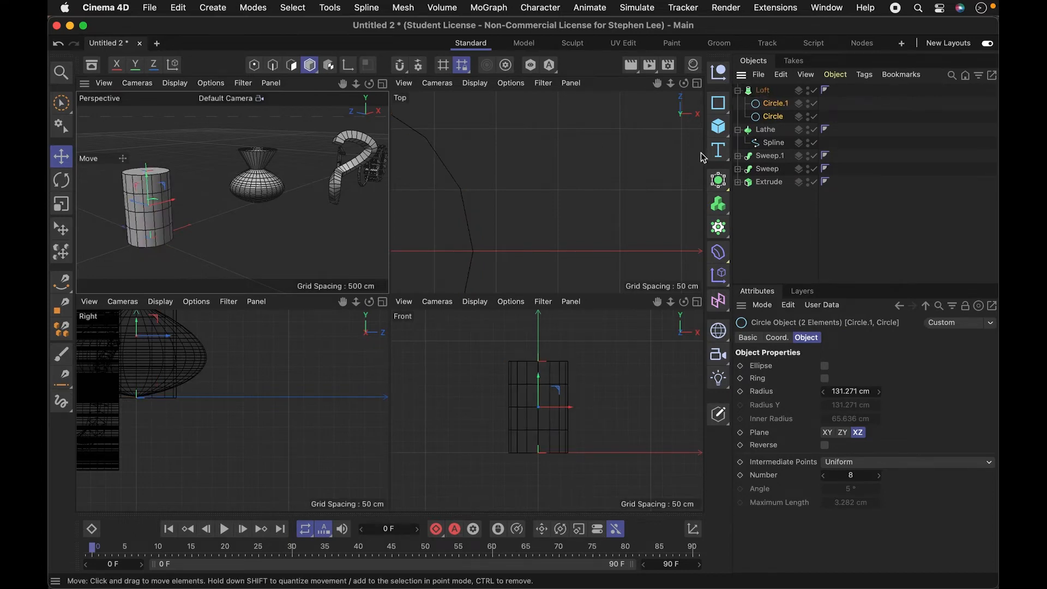
- Scale the lower circle, Circle.1, up to a radius of about 198 cm to widen the Loft's base
left_click(763, 90)
left_click(771, 103)
left_click(772, 116)
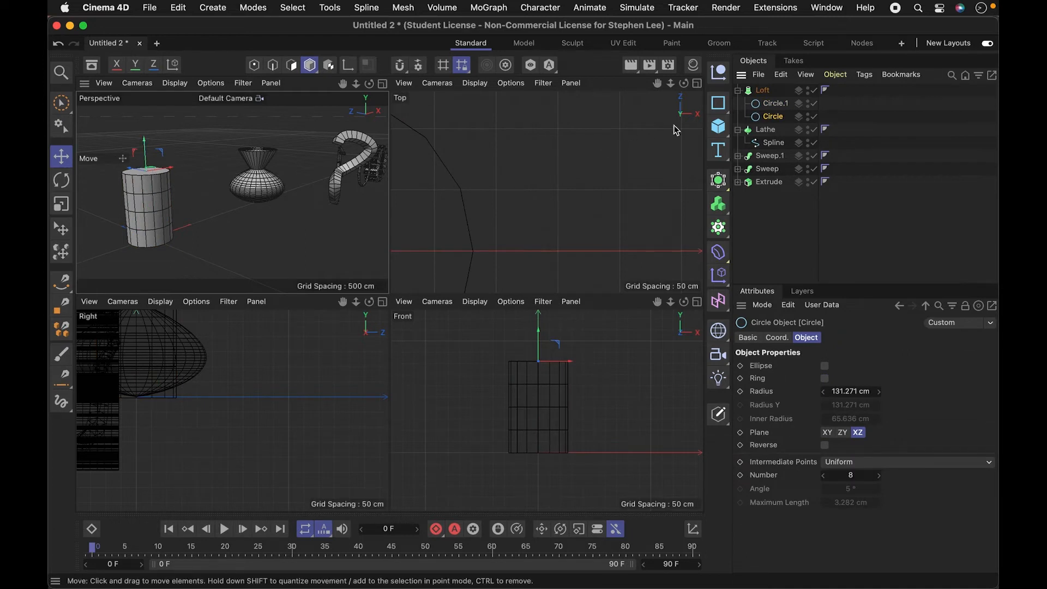
left_click(763, 109)
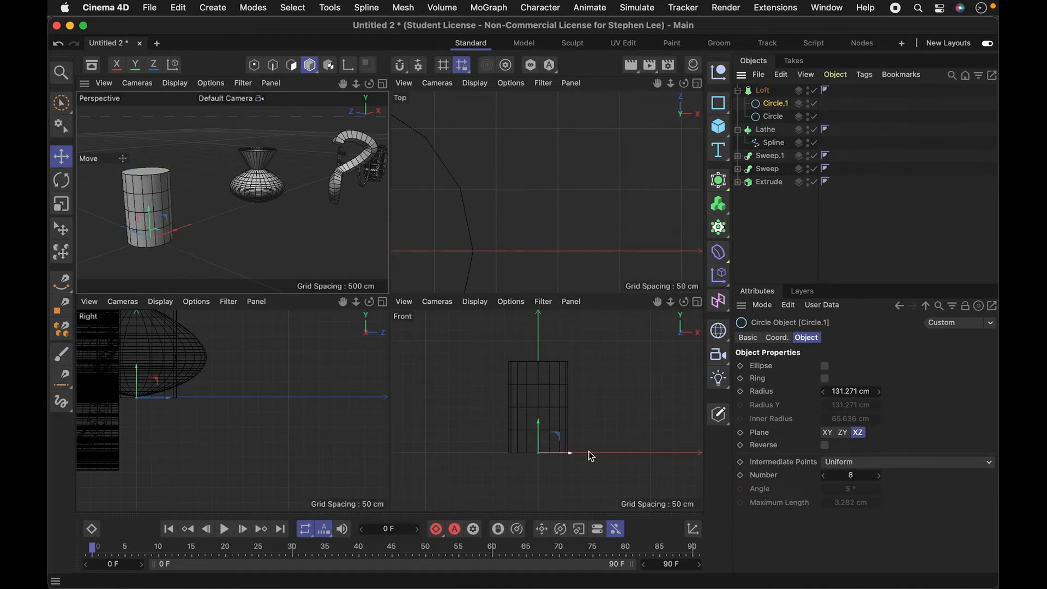
key("t")
left_click_drag(614, 451, 700, 450)
key("e")
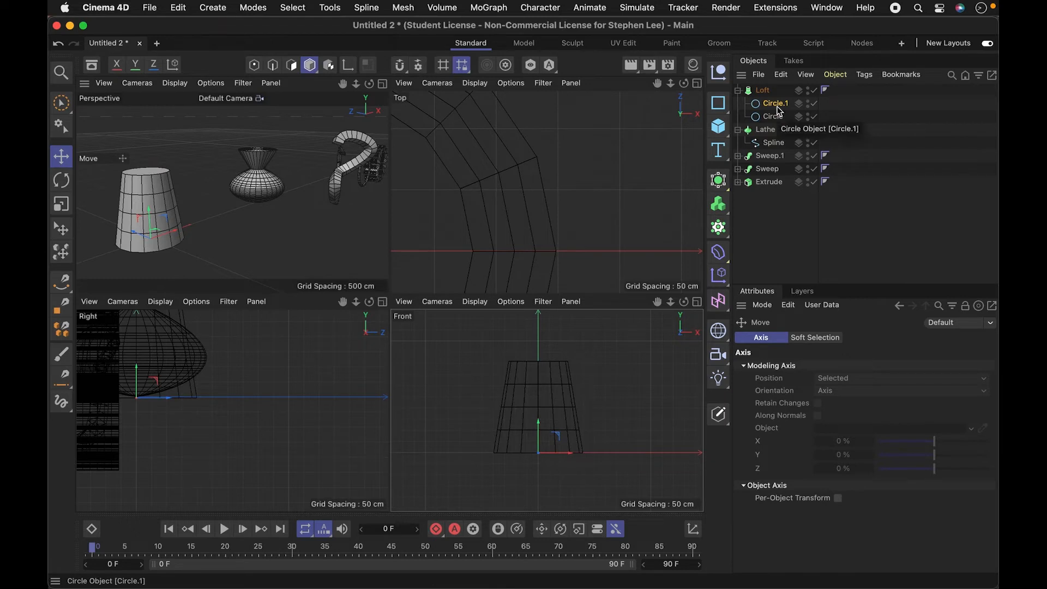
- Duplicate the lower circle inside the Loft, try raising the copy slightly, and undo that move
left_click_drag(779, 110, 778, 105)
left_click_drag(539, 432, 540, 404)
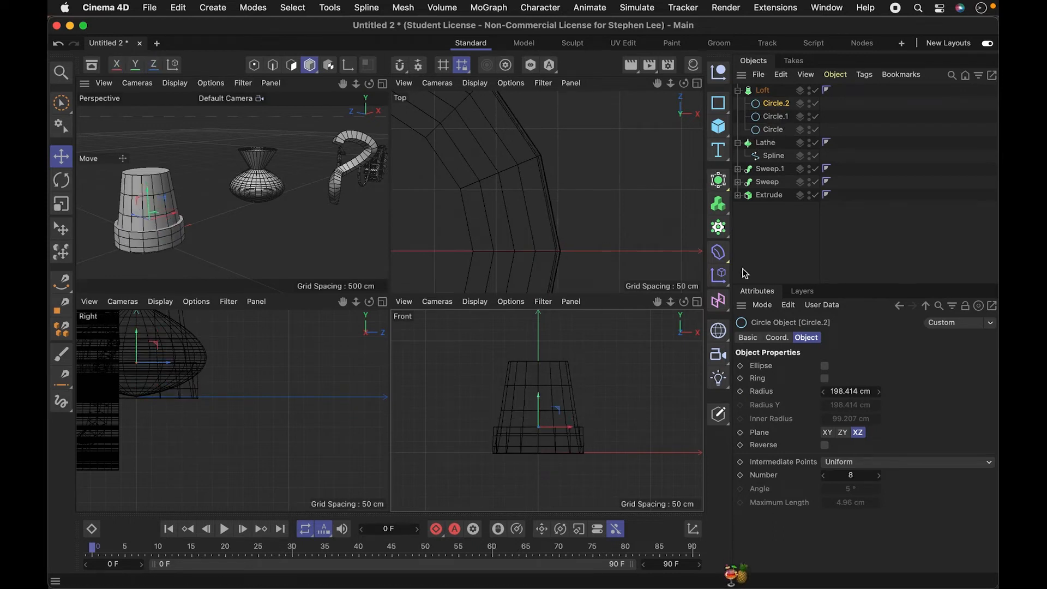
key("super+z")
- Reorder Circle.2 to the end of the Loft's children and raise it above the other circles as a flared rim
left_click_drag(778, 109, 782, 124)
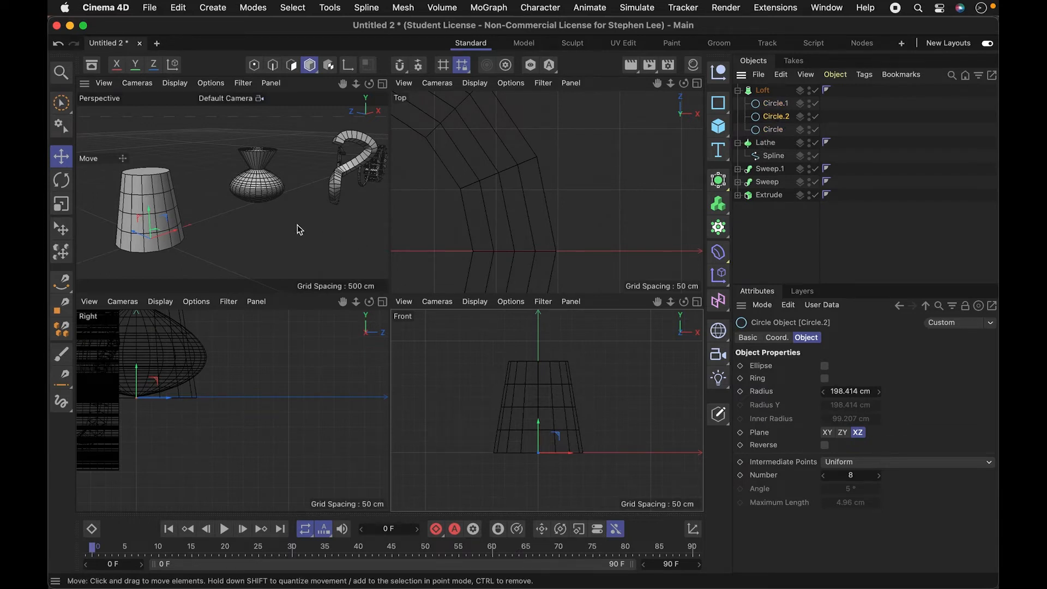
mouse_move(151, 211)
left_mouse_down()
mouse_move(152, 230)
mouse_move(155, 206)
left_mouse_up()
left_click_drag(770, 128, 770, 136)
left_click_drag(150, 210, 151, 106)
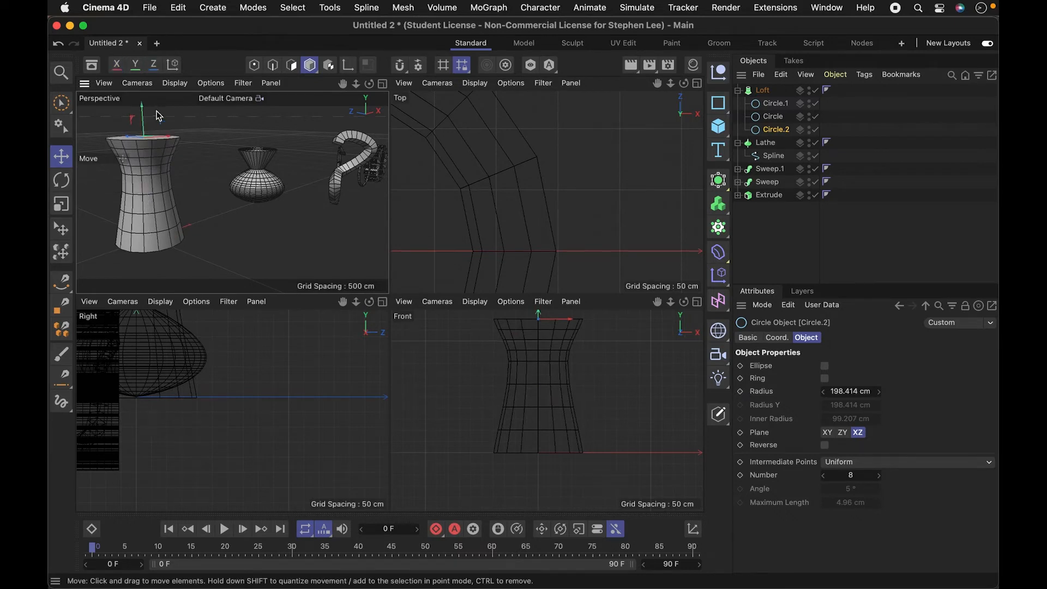
- Rename the first circle in the Loft as "top circle" and check which circle each remaining child is
left_click(770, 107)
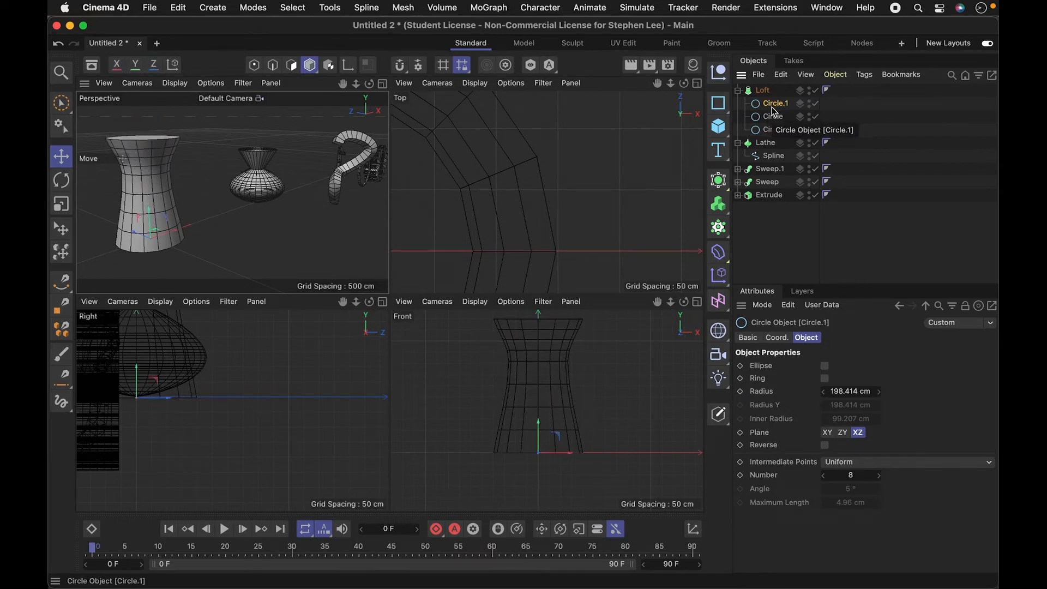
double_click(769, 105)
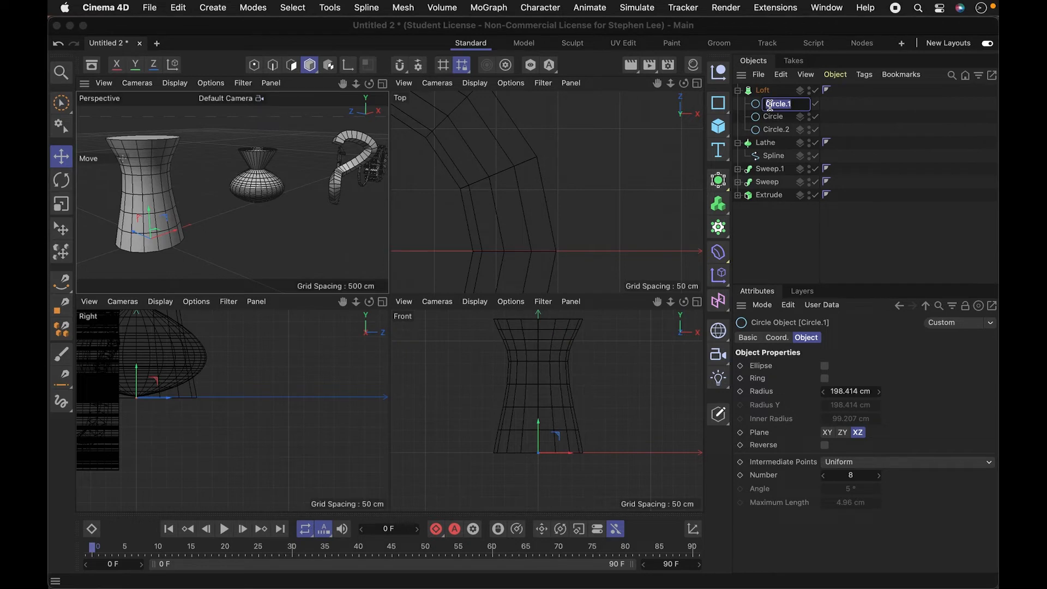
type("top circle")
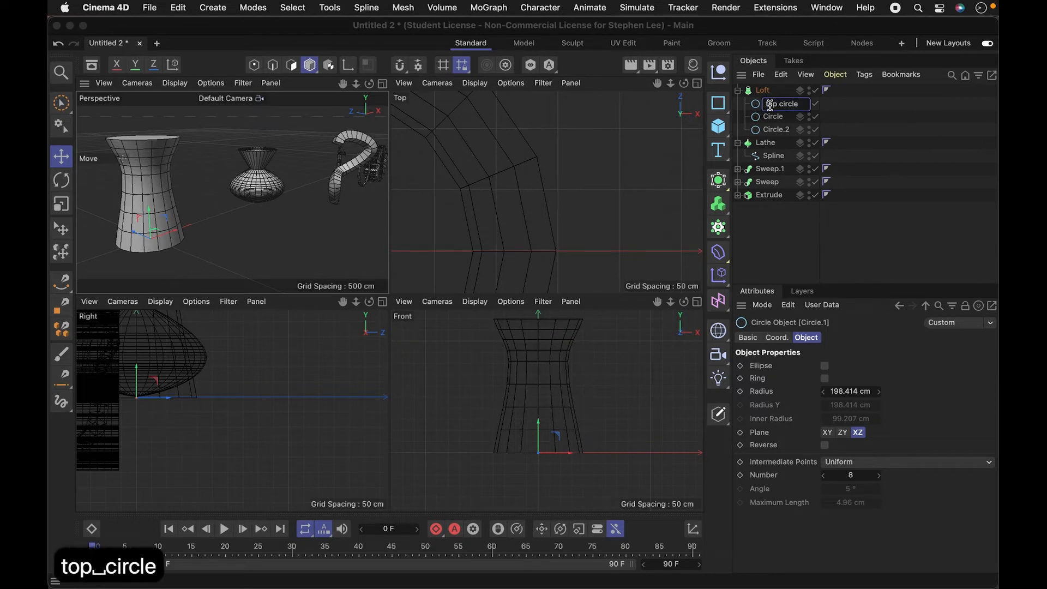
key("Return")
left_click(769, 117)
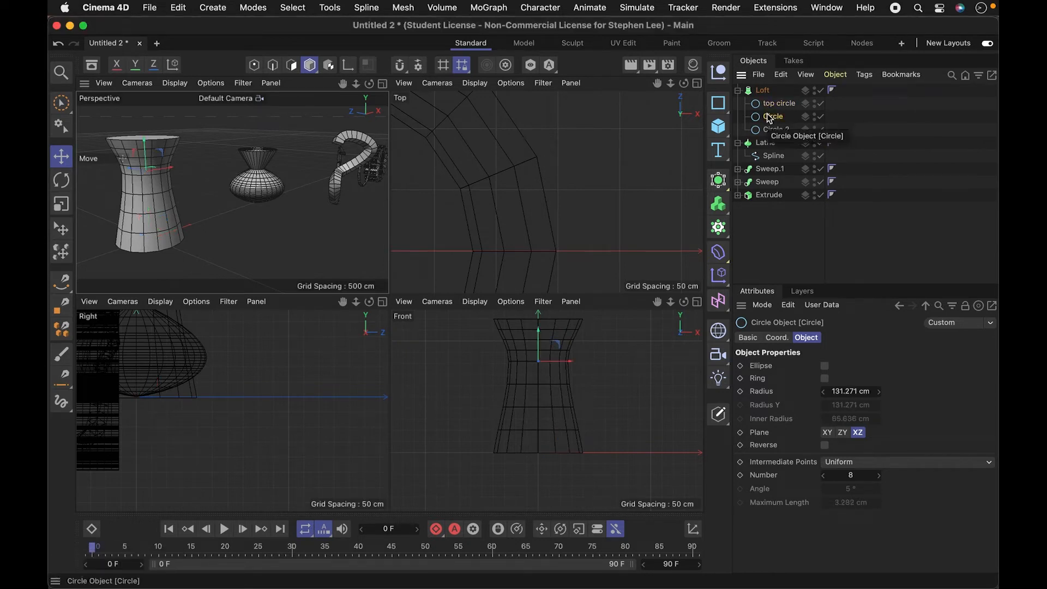
left_click(773, 131)
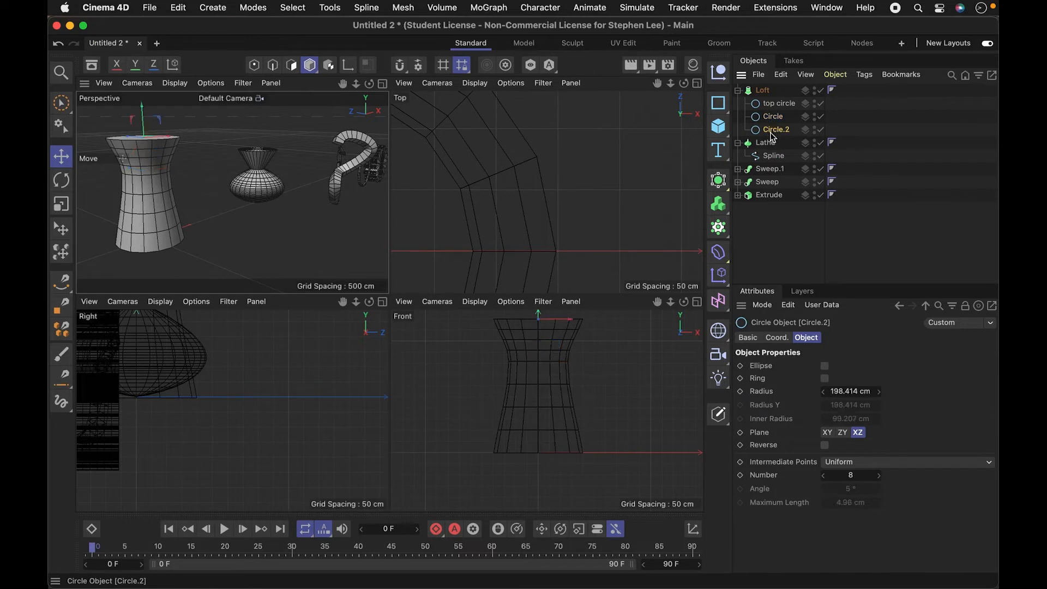
double_click(773, 132)
- Rename the Loft's first circle as "botom circle" and its last circle as "top circle"
double_click(773, 105)
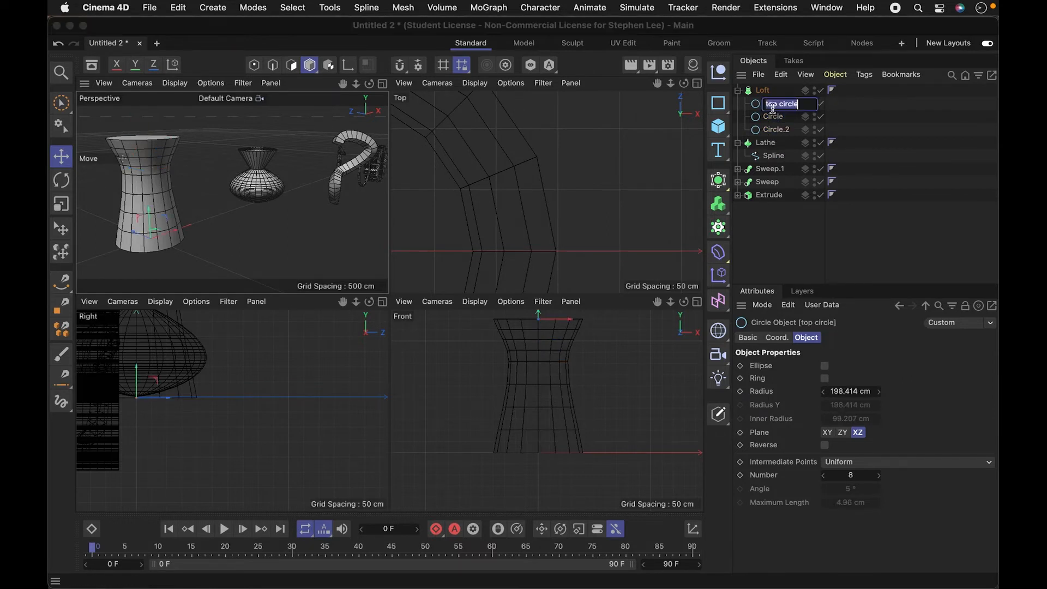
key("super+a")
type("bottom circle")
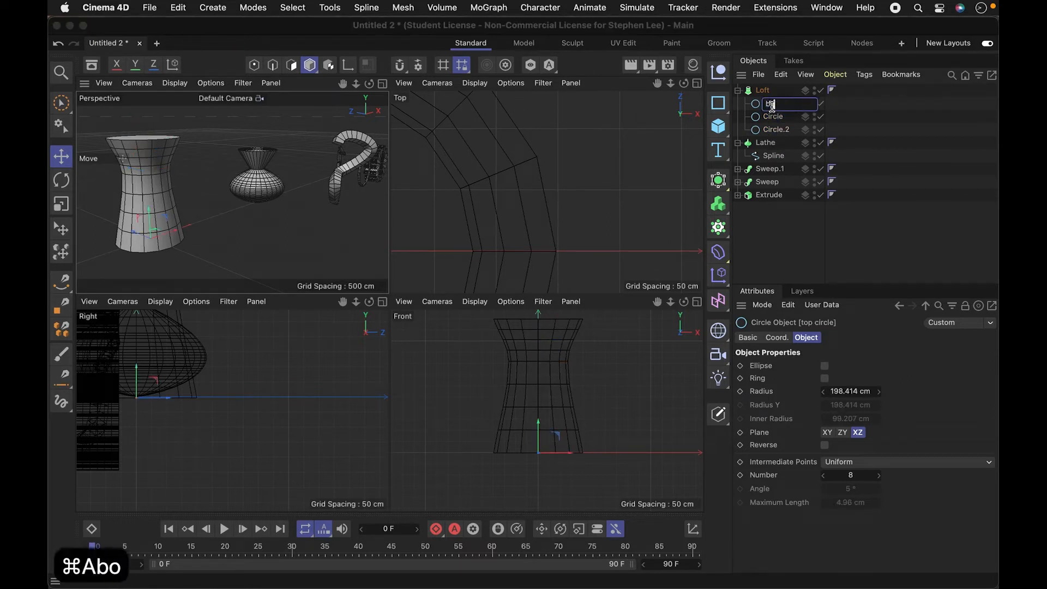
key("Return")
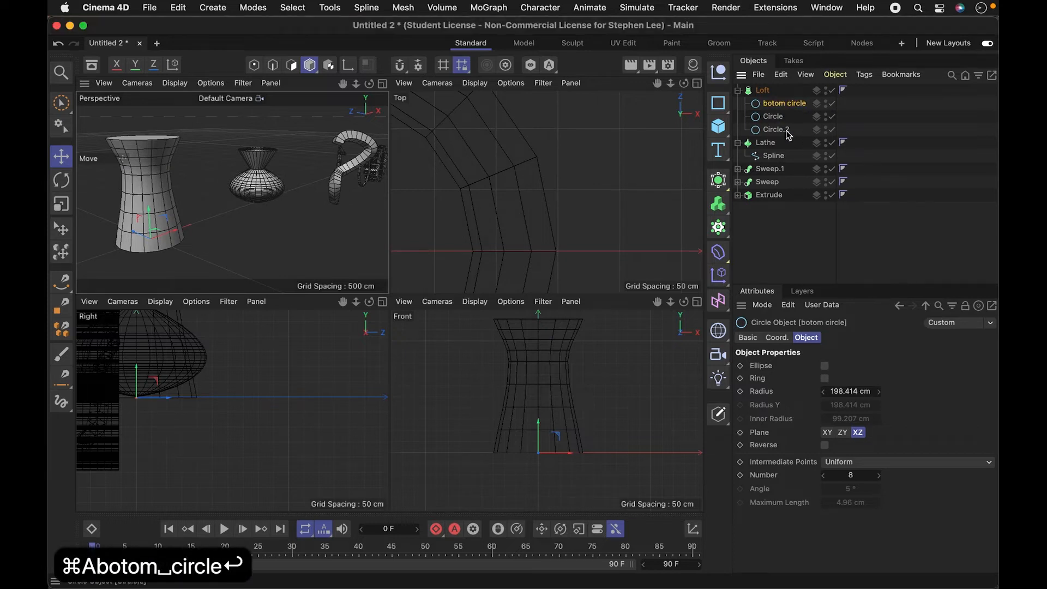
double_click(785, 130)
type("tp")
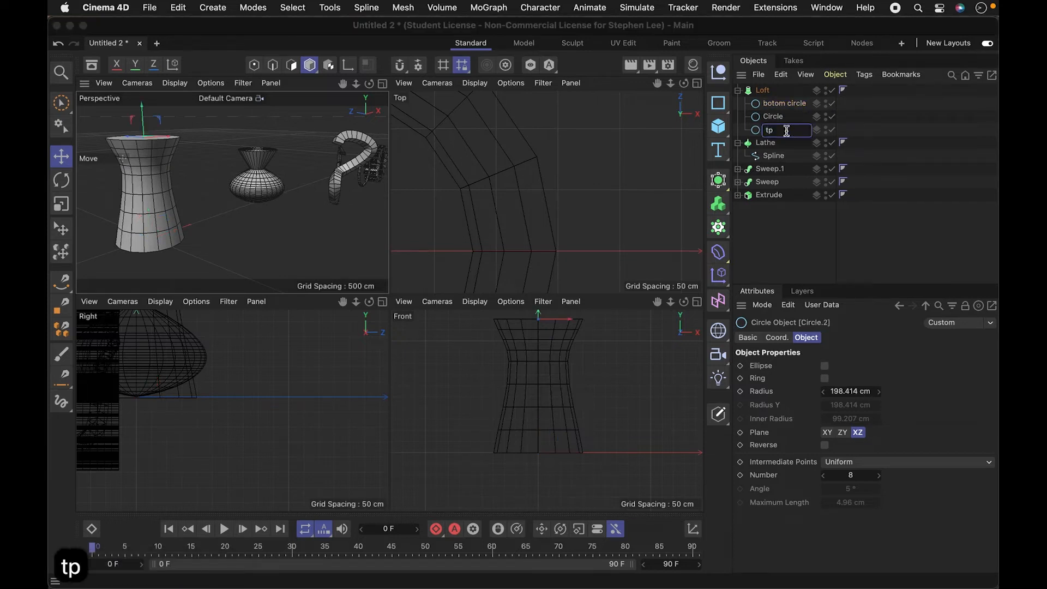
key("BackSpace")
type("op circle")
key("Return")
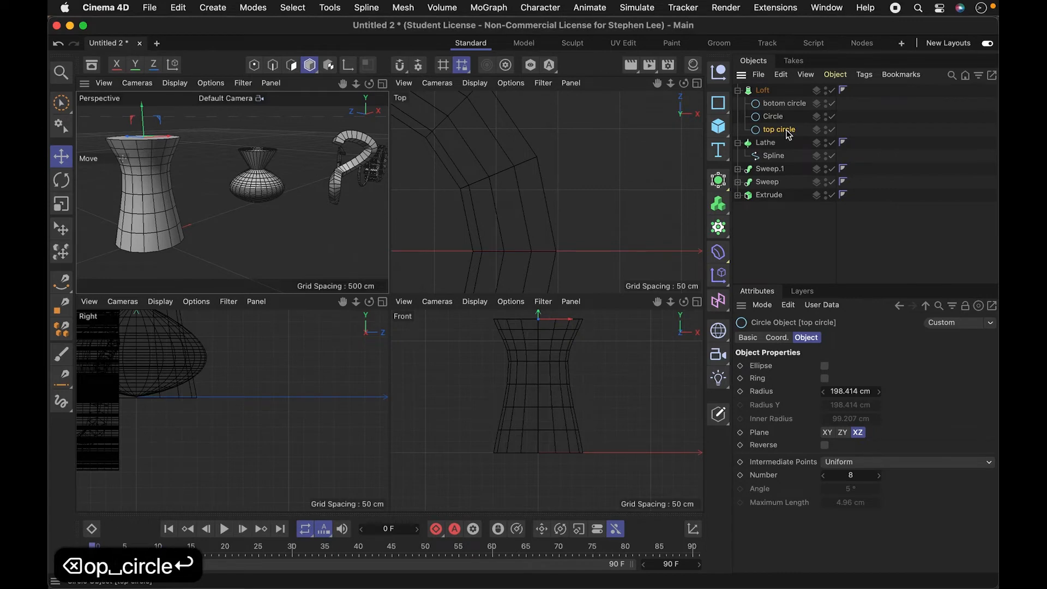
- Duplicate the middle circle within the Loft and lower the copy to between the middle and bottom circles
left_click(779, 117)
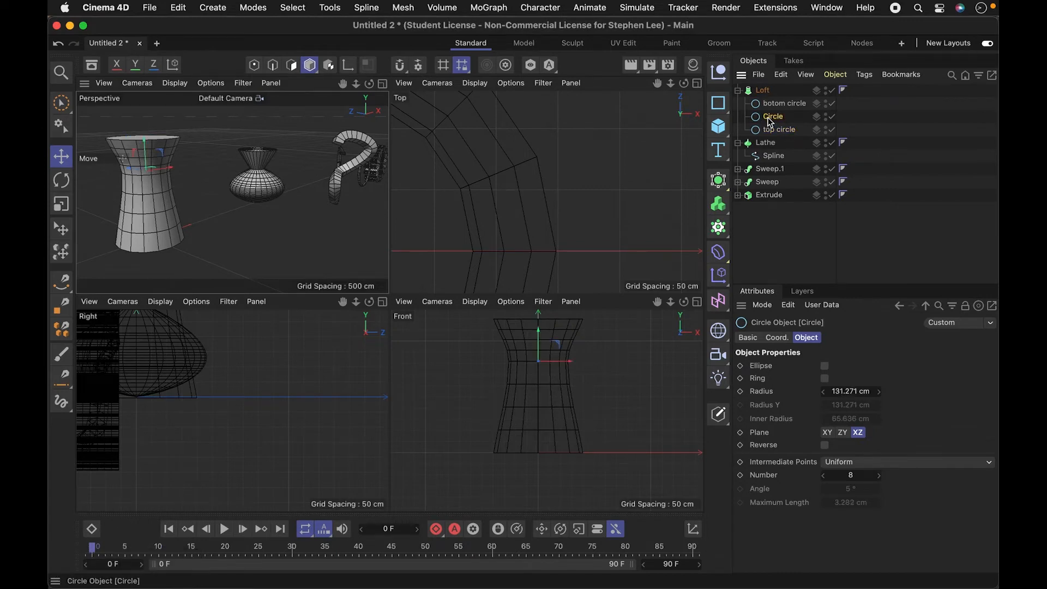
left_click_drag(770, 122, 771, 110, "ctrl")
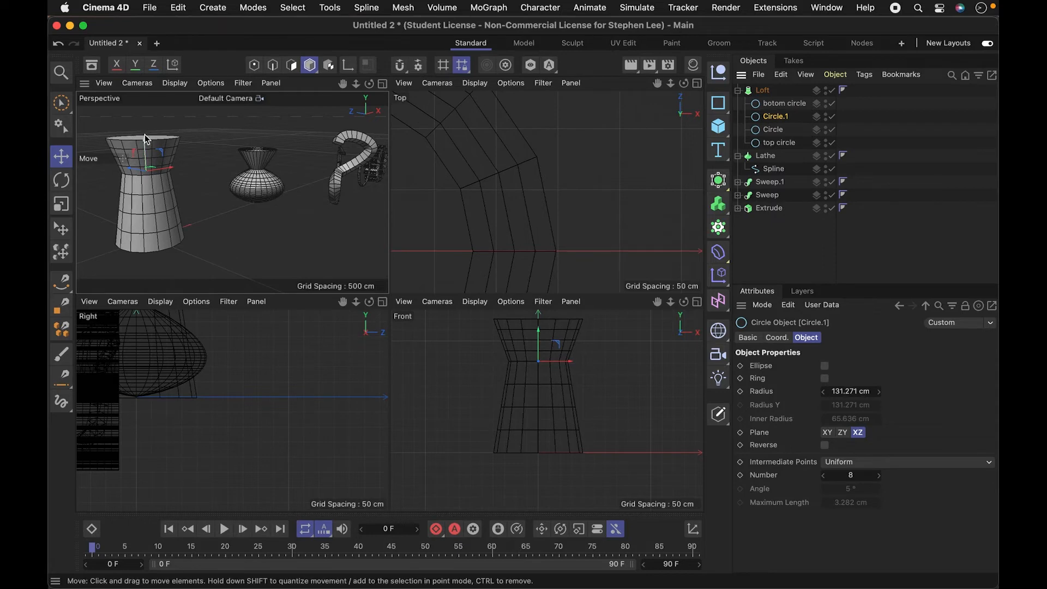
left_click_drag(149, 148, 147, 188)
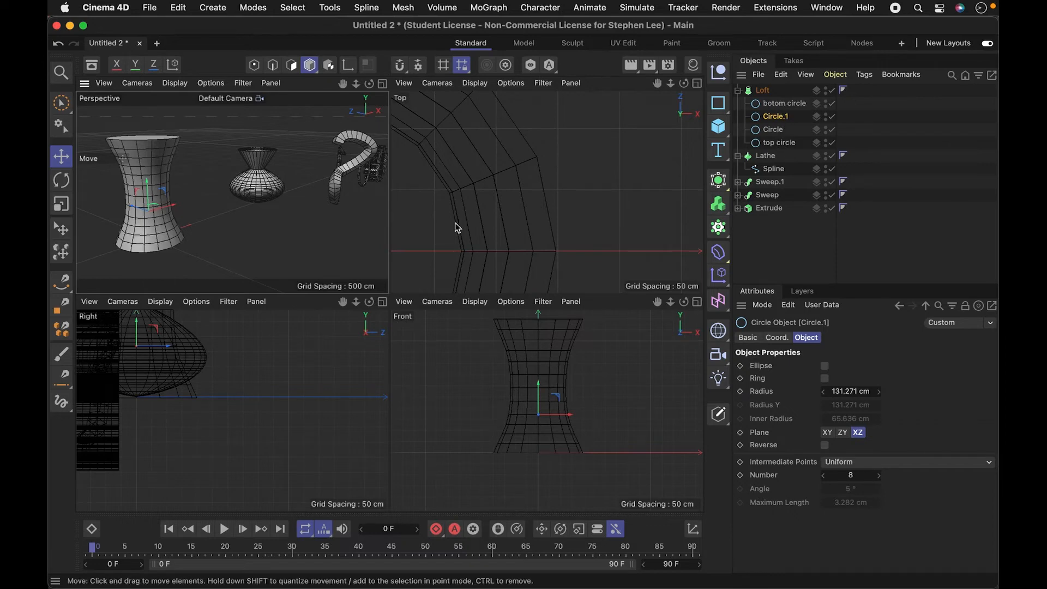
- Try placing Circle.1 below Circle in the Loft's child order, and undo the reordering
left_click(762, 92)
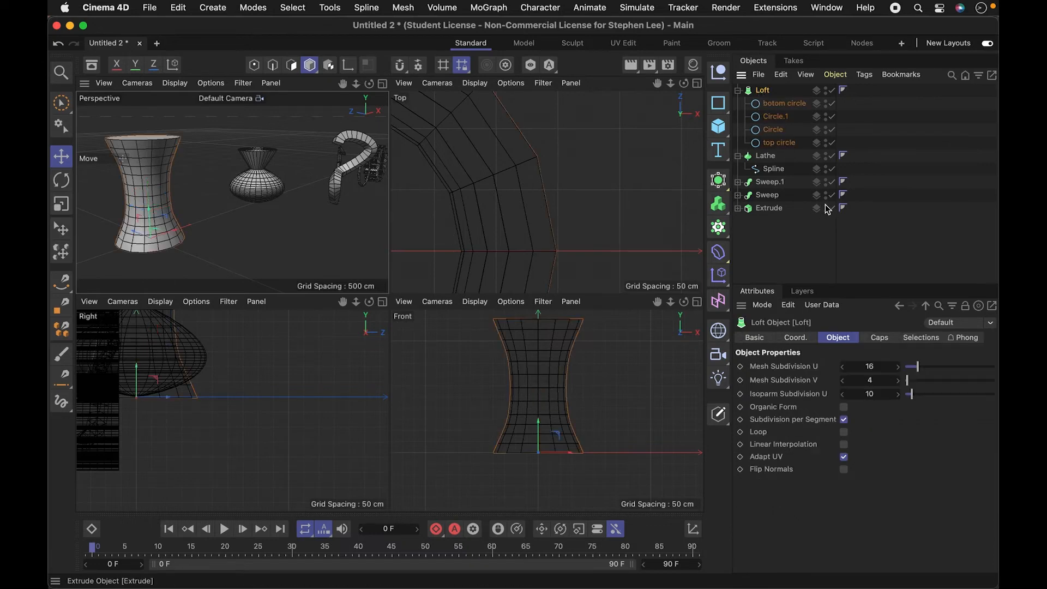
left_click(775, 117)
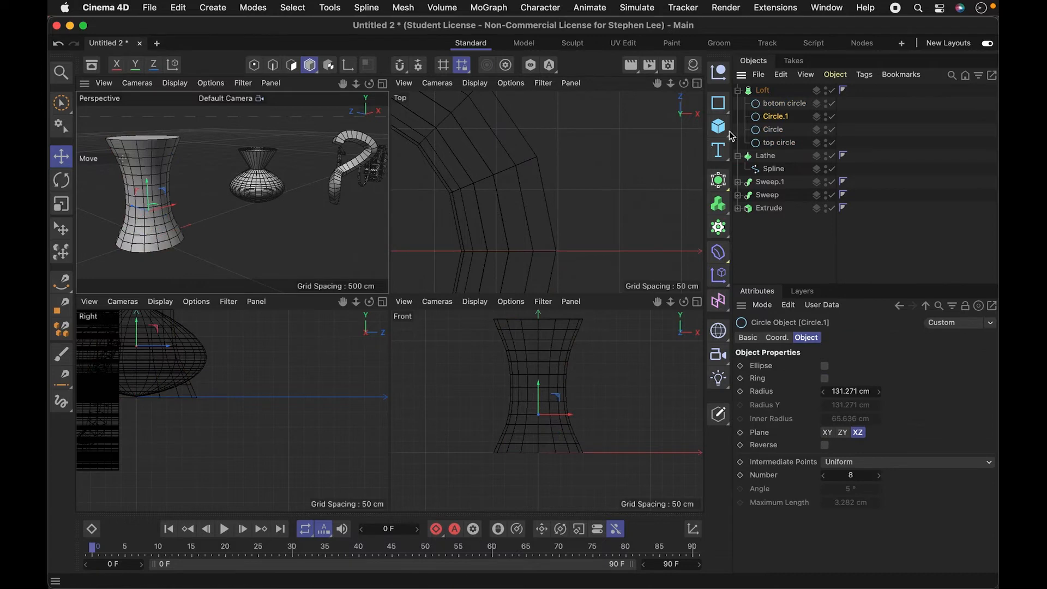
left_click_drag(770, 132, 773, 135)
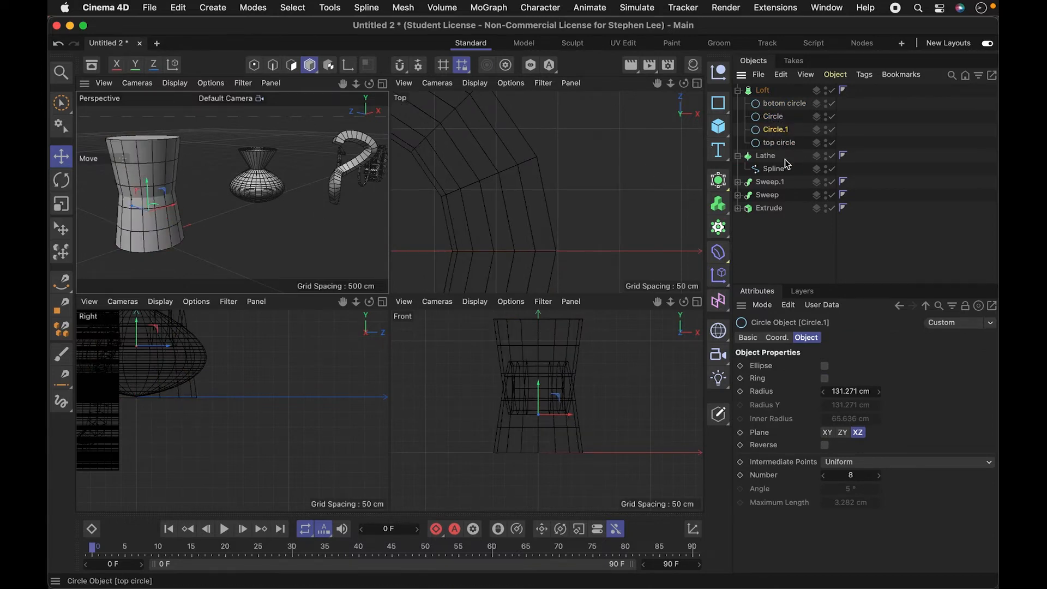
key("super+z")
left_click(773, 129)
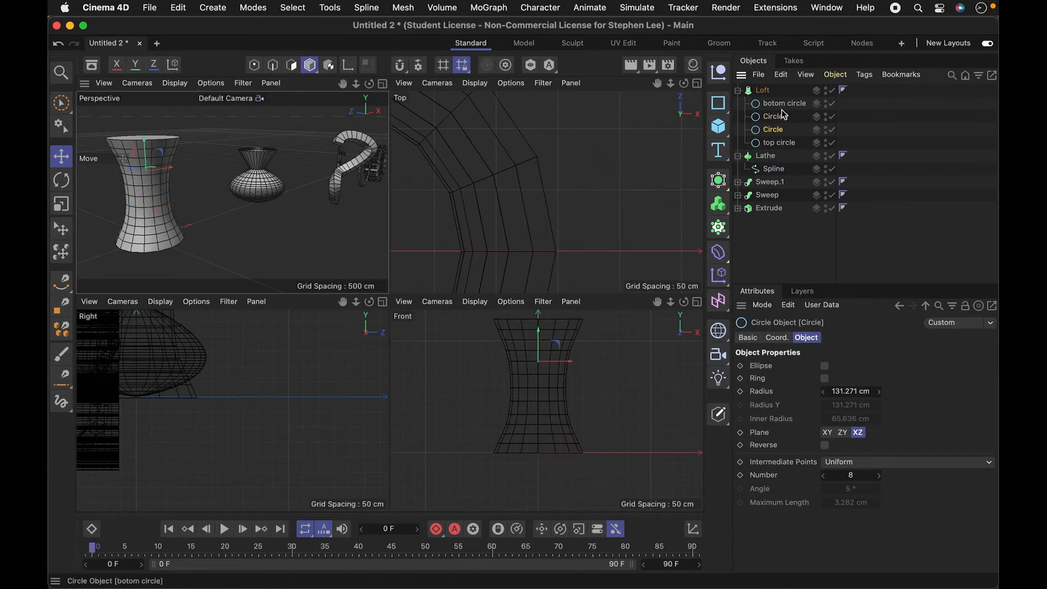
- Add an n-Side spline at the origin and orient it to the XZ plane
left_click(723, 108)
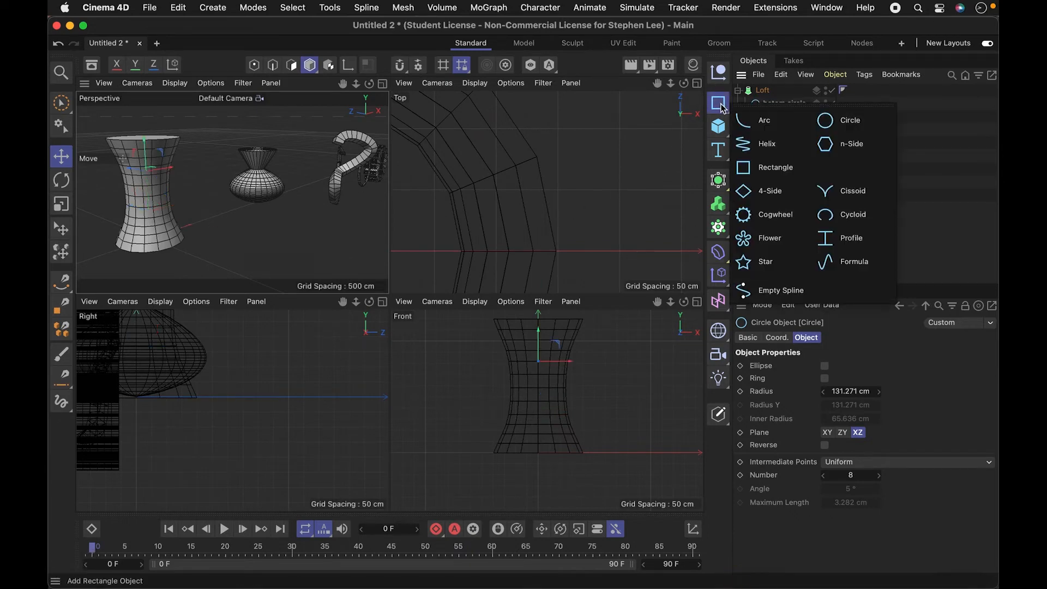
left_click(832, 152)
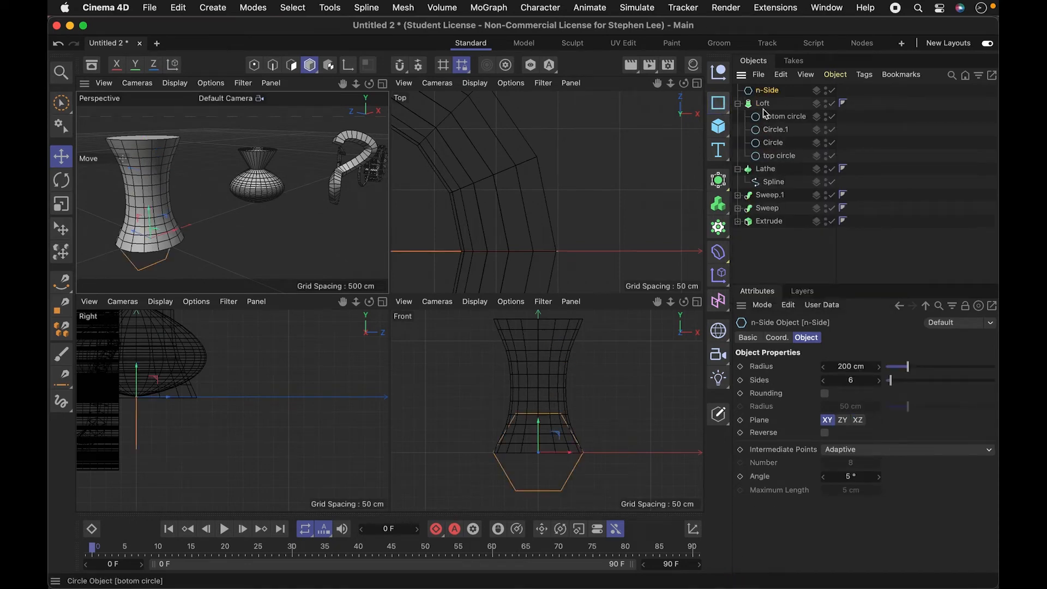
left_click(858, 419)
left_click(859, 420)
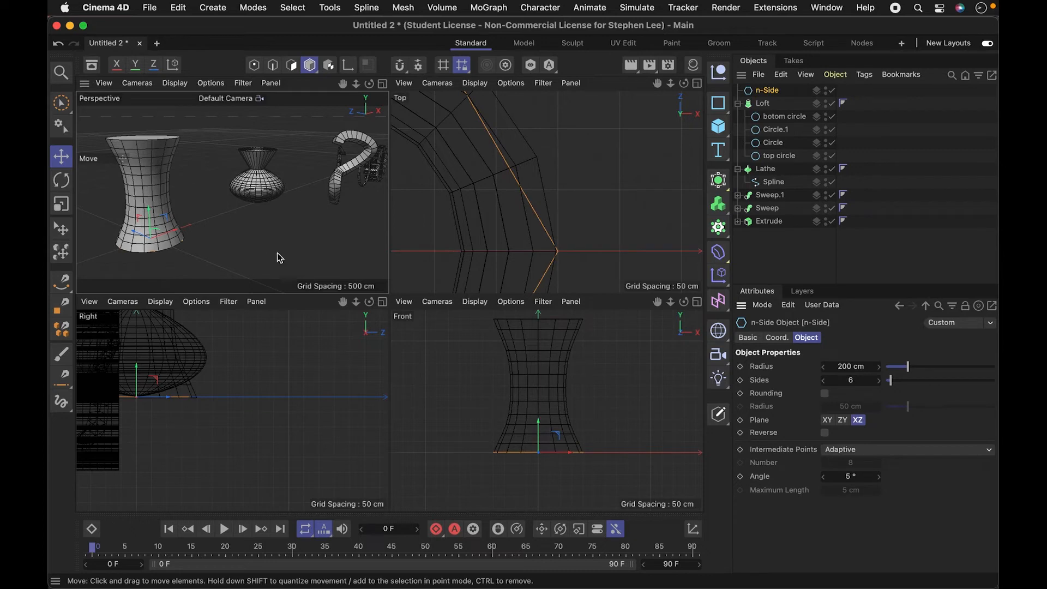
- Raise the n-Side spline between Circle.1 and Circle, and place it between those two in the Loft's child order
left_click_drag(540, 418, 538, 353)
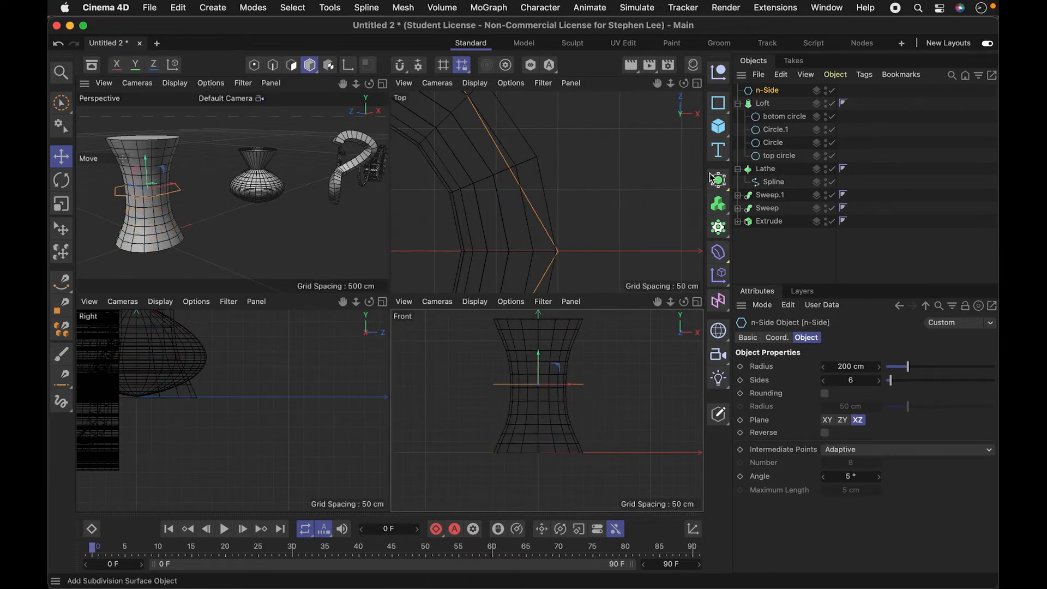
left_click(775, 130)
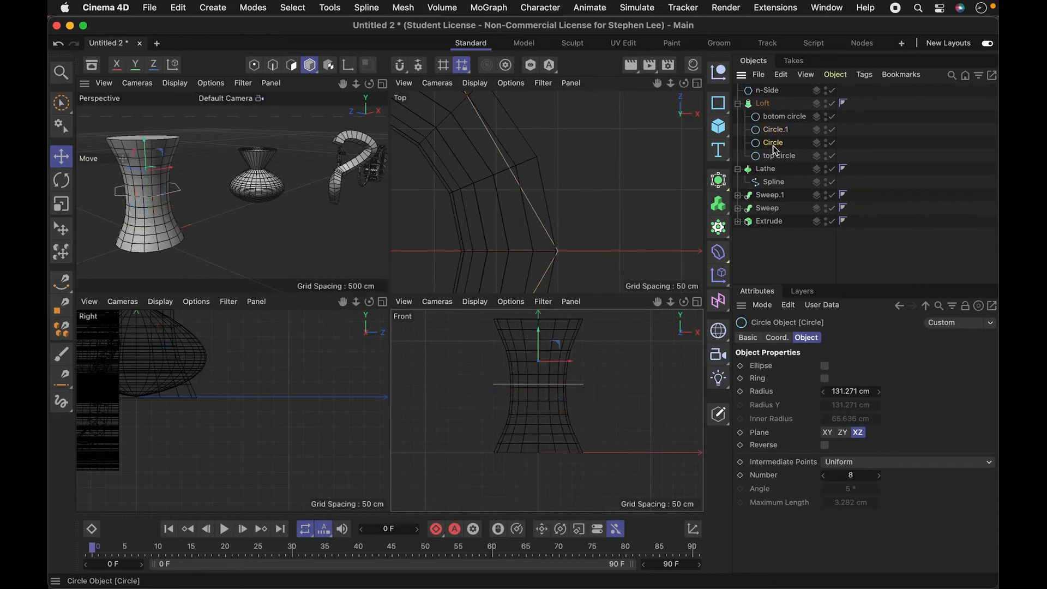
left_click(775, 130)
left_click(775, 147)
left_click(775, 131)
left_click(774, 146)
left_click_drag(770, 93, 785, 137)
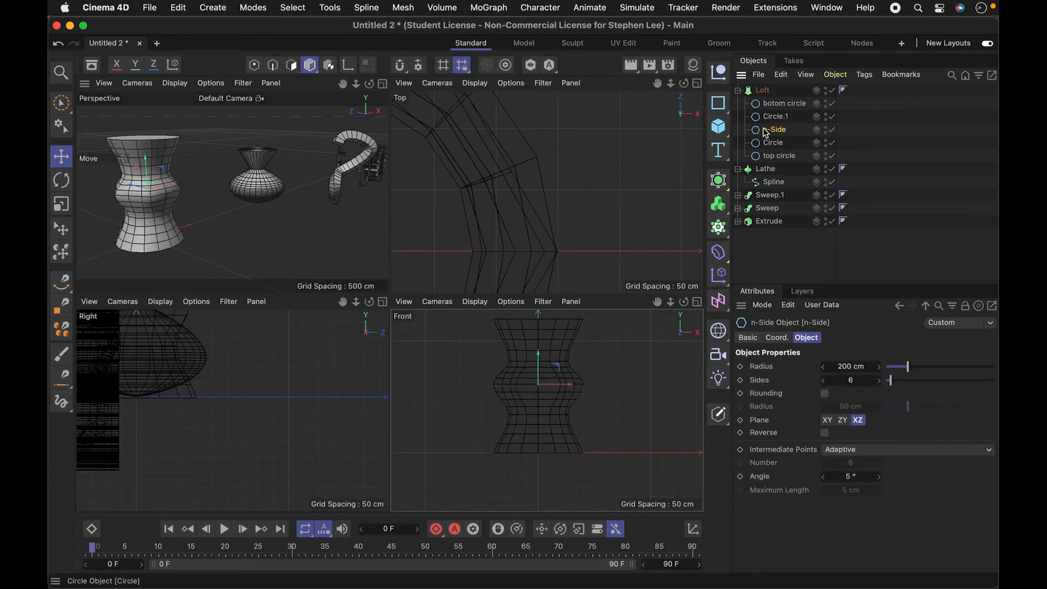
- Try placing n-Side above Circle.1 in the Loft's child order, and return it between Circle.1 and Circle
left_click_drag(781, 129, 784, 111)
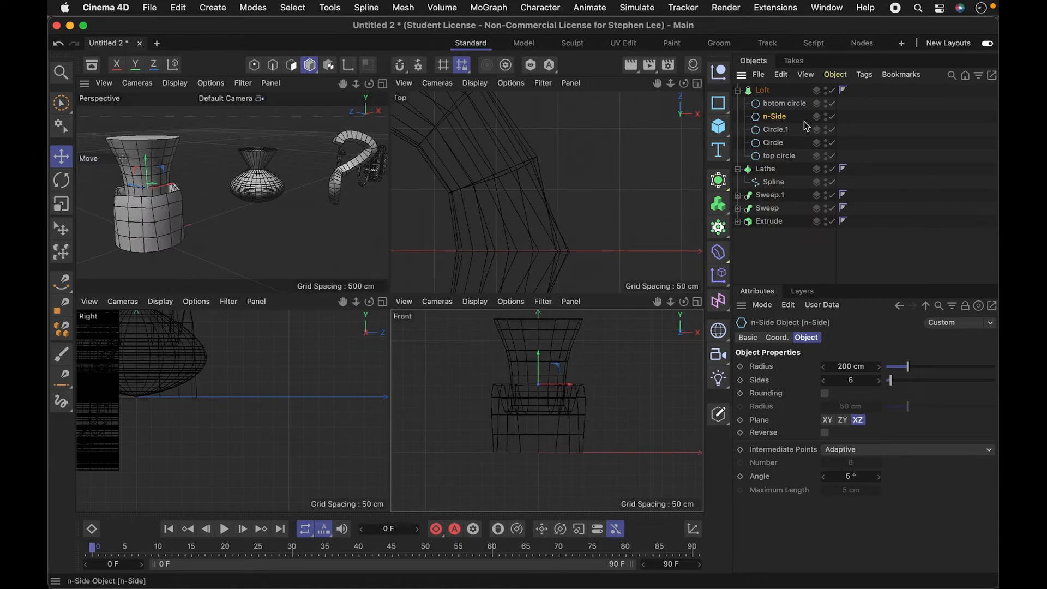
left_click_drag(780, 117, 785, 137)
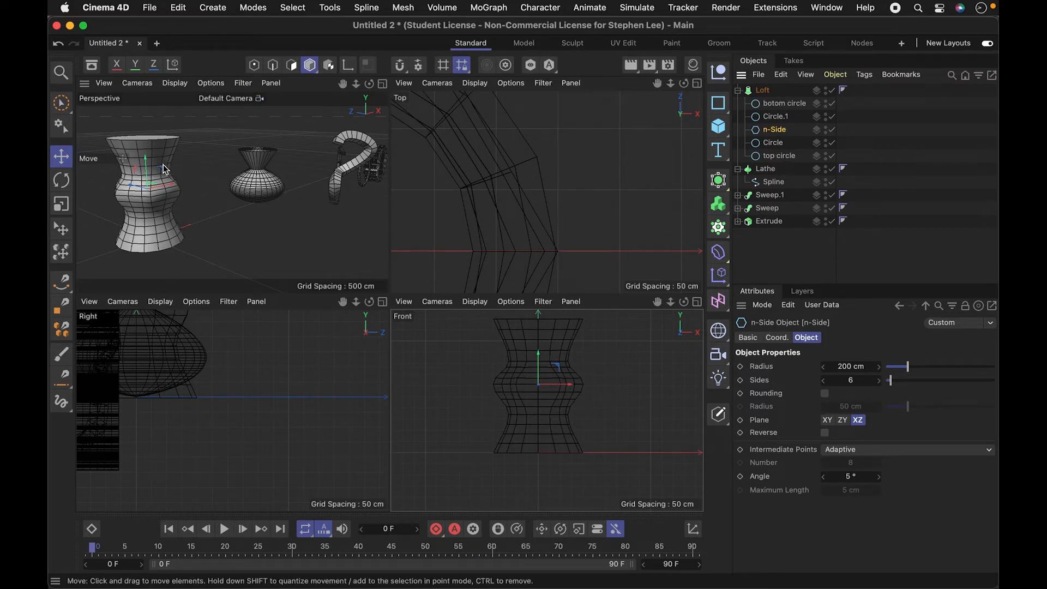
left_click_drag(147, 159, 146, 161)
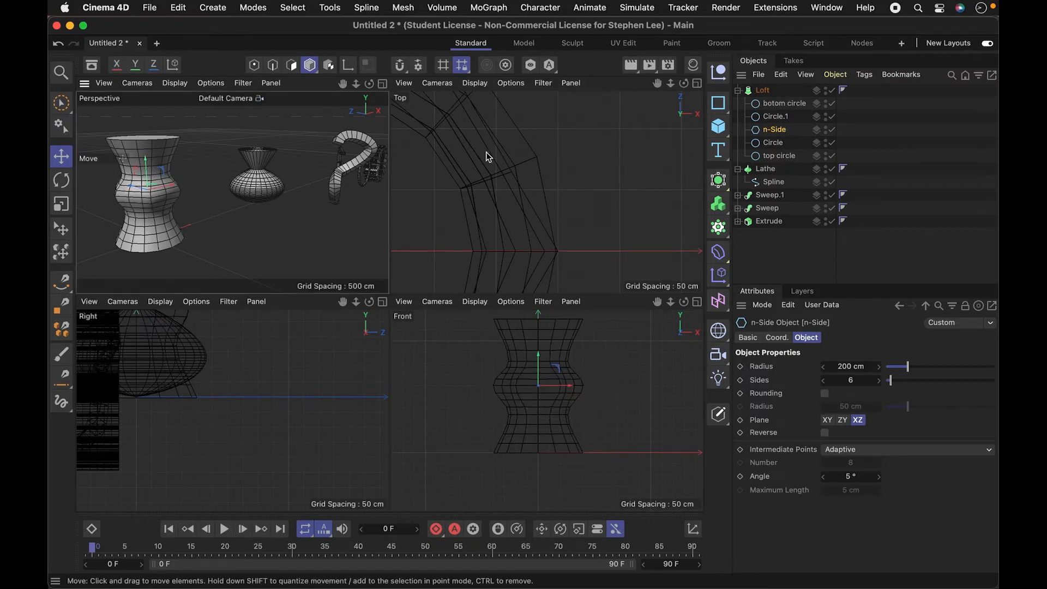
- Try rotating the n-Side spline inside the Loft, and undo the rotation
key("r")
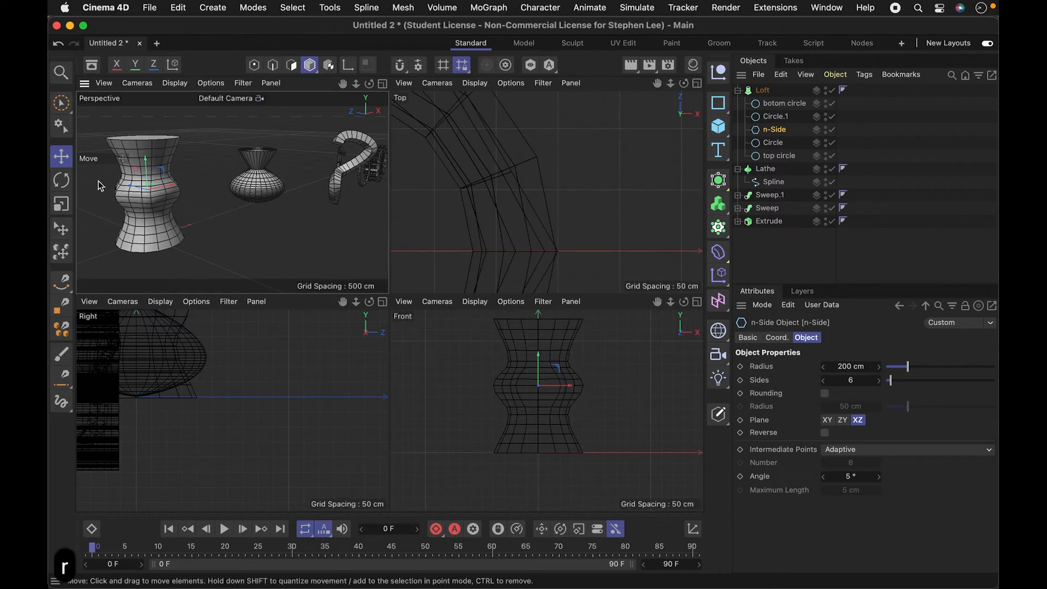
key("r")
key("r")
key("r")
key("r")
key("r")
key("r")
key("r")
key("r")
key("r")
key("r")
key("r")
key("r")
key("r")
key("r")
key("r")
key("r")
key("r")
key("r")
key("r")
key("r")
key("r")
key("r")
key("r")
key("r")
key("r")
key("r")
key("r")
key("r")
key("r")
left_click_drag(161, 193, 82, 216)
key("3")
key("2")
key("3")
key("2")
key("2")
key("super+z")
- Examine all the generator-built objects from several angles in an enlarged perspective view
key("3")
key("1")
left_click_drag(191, 226, 179, 231)
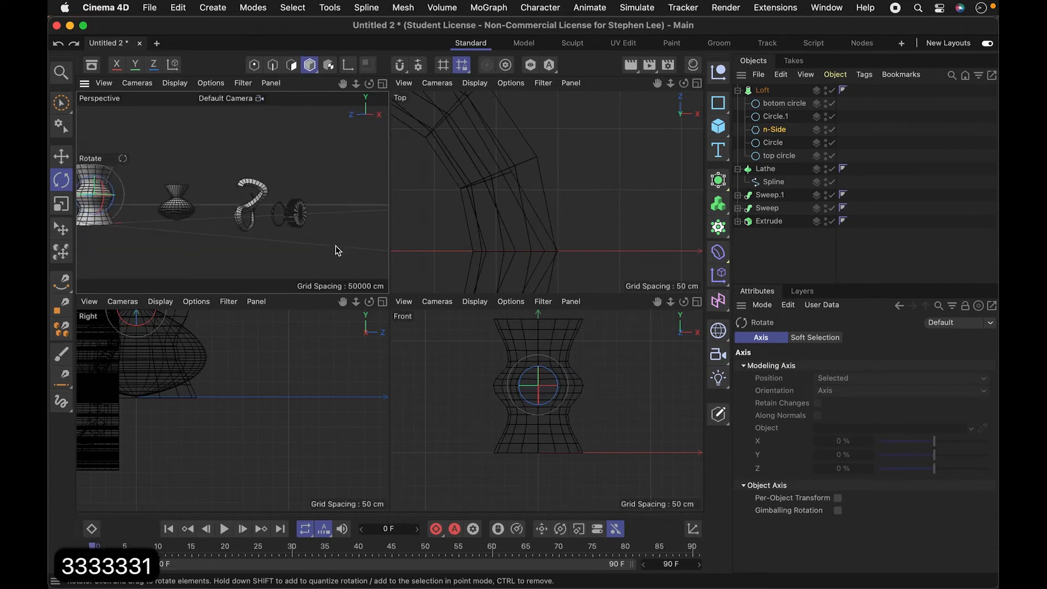
left_click(382, 84)
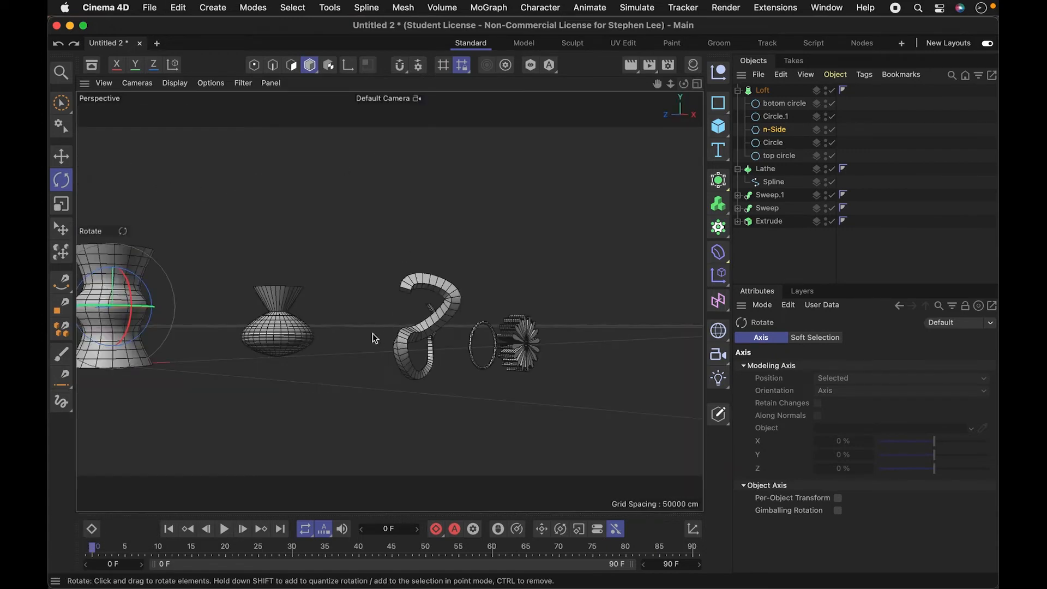
key("super+a")
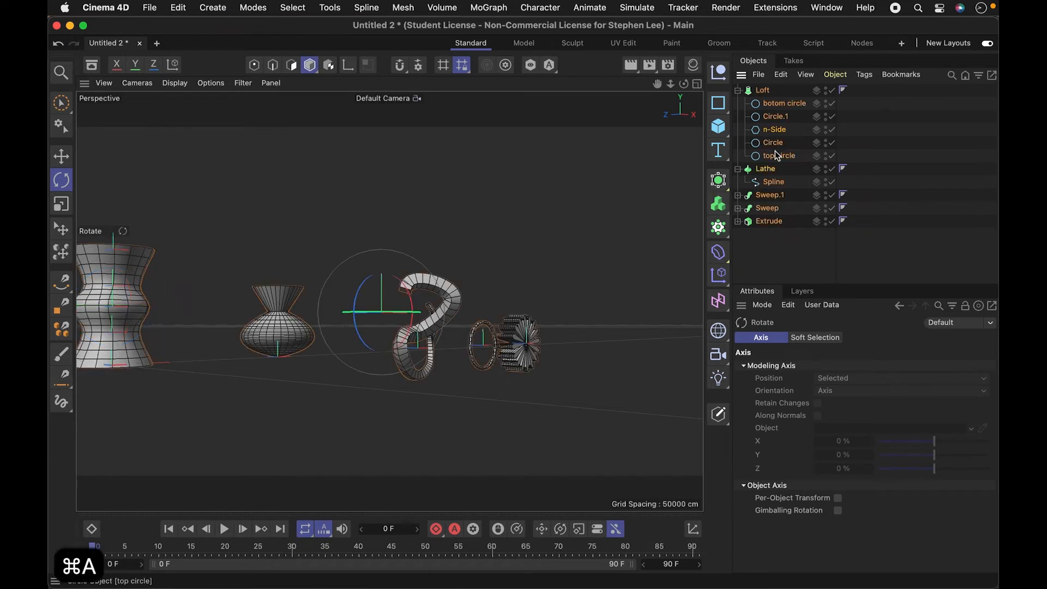
key("3")
left_click_drag(397, 357, 467, 398)
key("1")
key("3")
key("3")
key("3")
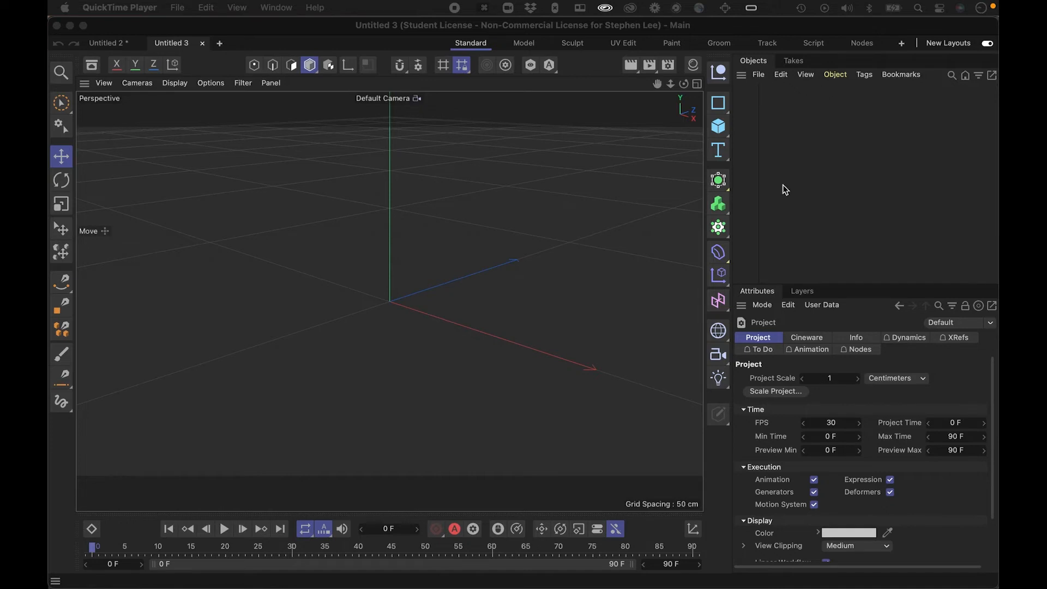
- Switch to Illustrator to view the bullseye.ai artwork of concentric circles, and return to Cinema 4D
left_click(779, 32)
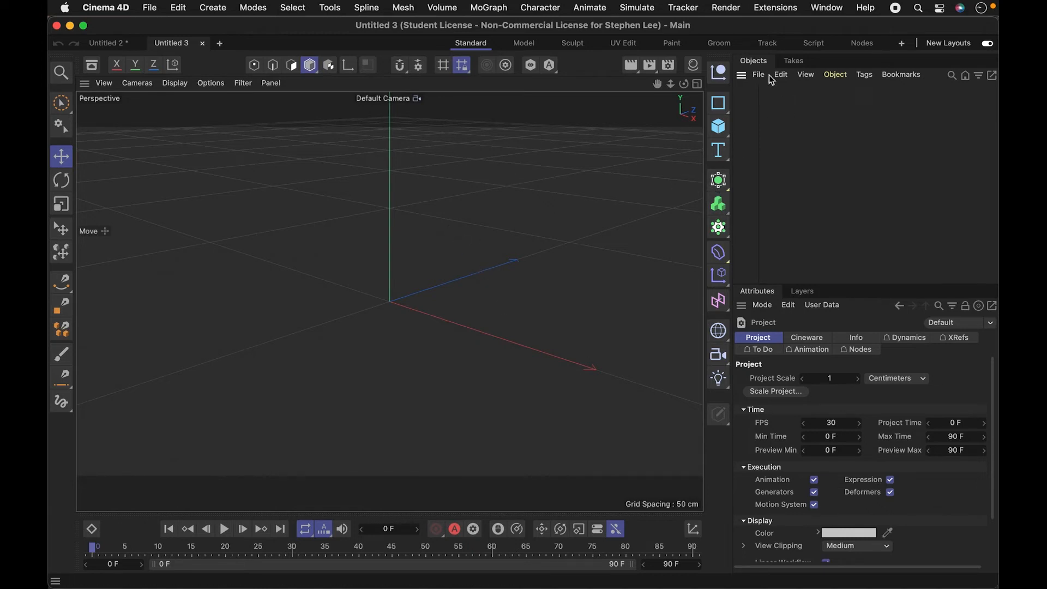
key("super+Tab")
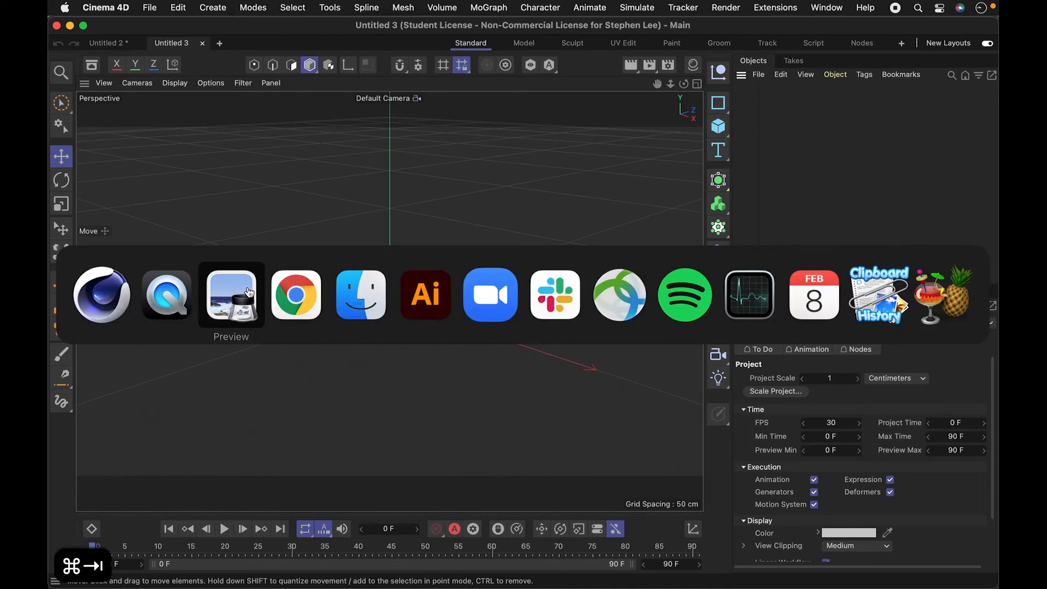
left_click(444, 299)
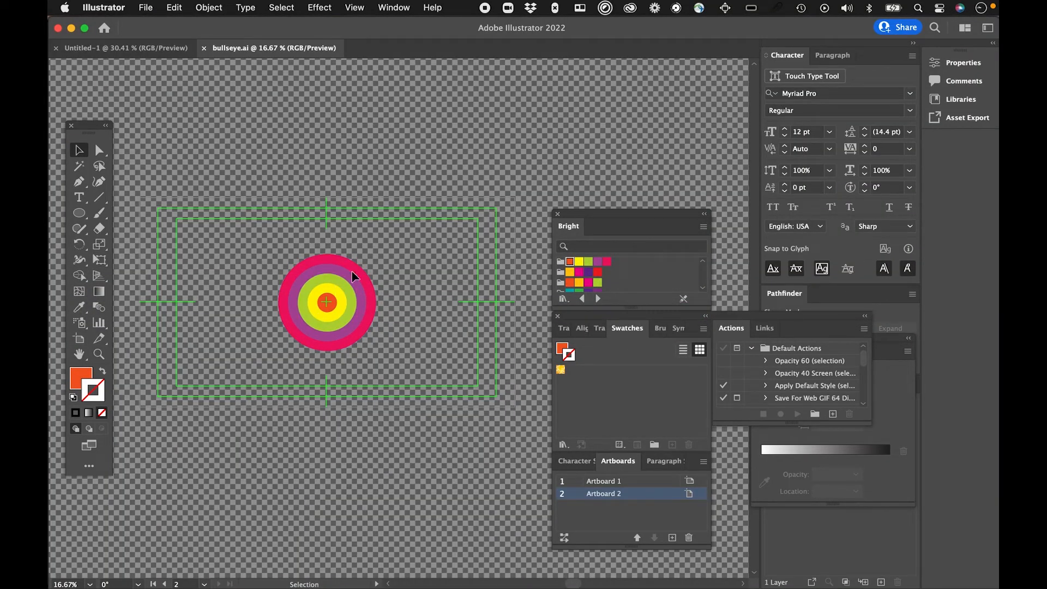
key("super+Tab")
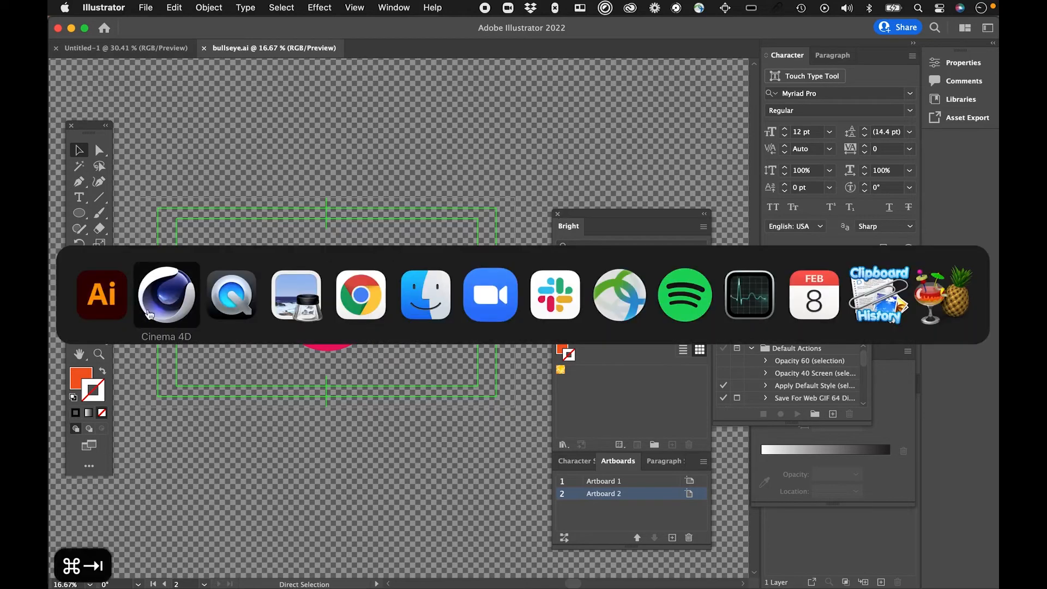
left_click(158, 306)
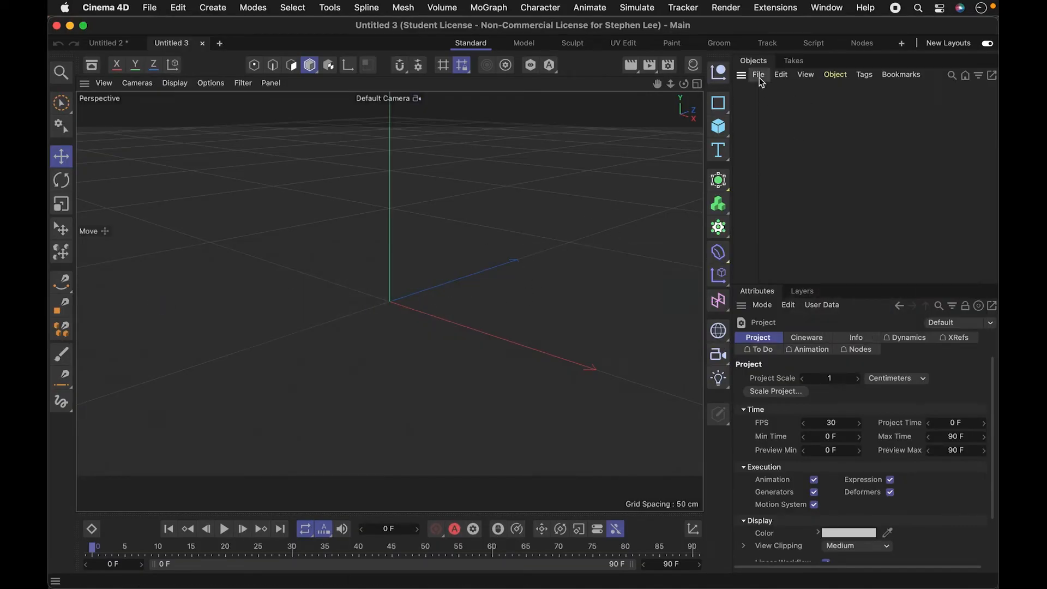
left_click(720, 183)
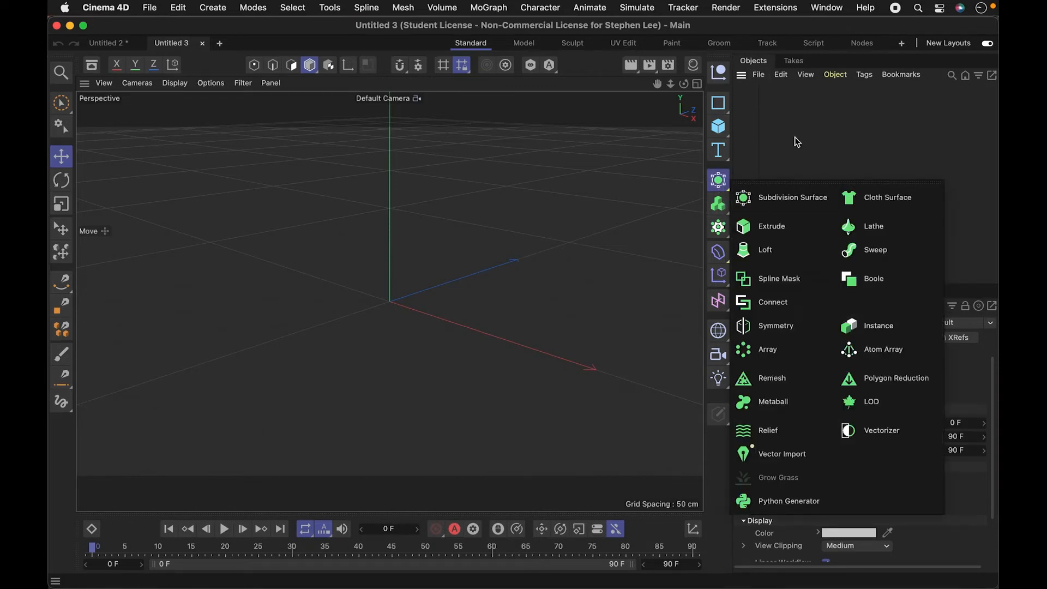
left_click(718, 150)
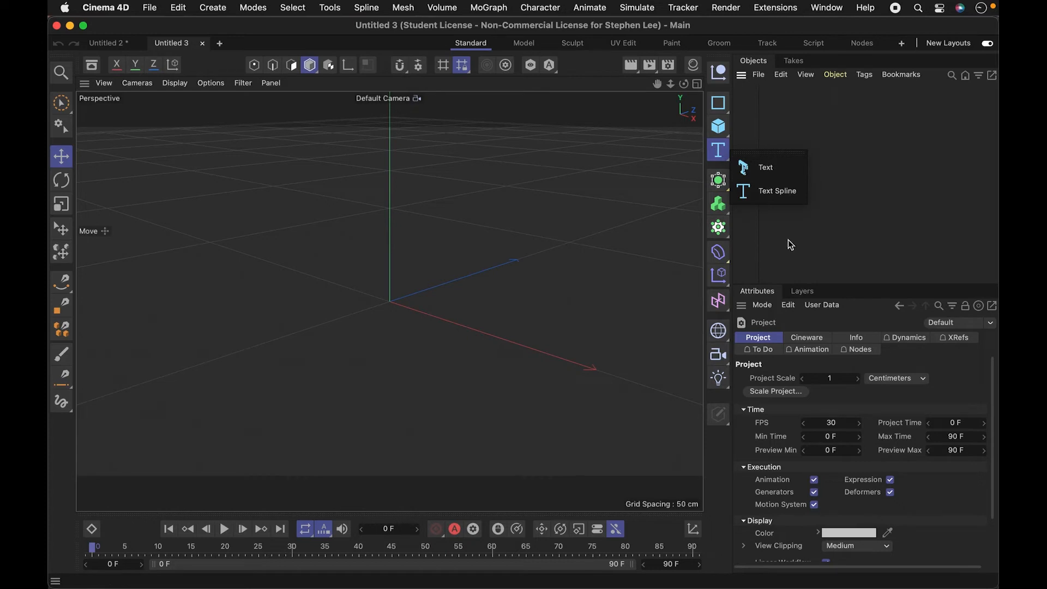
left_click(727, 232)
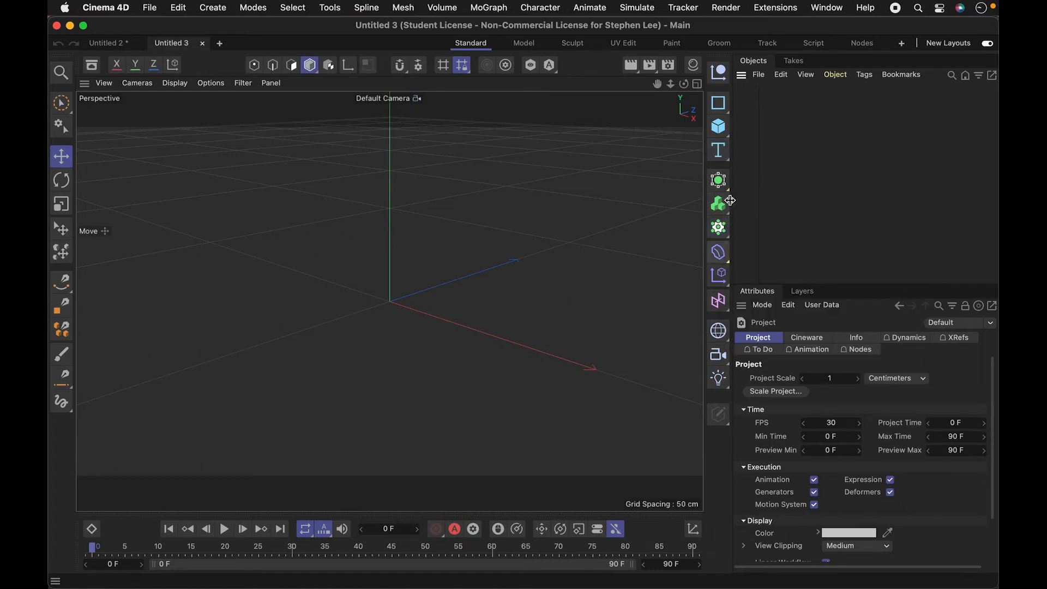
left_click(718, 180)
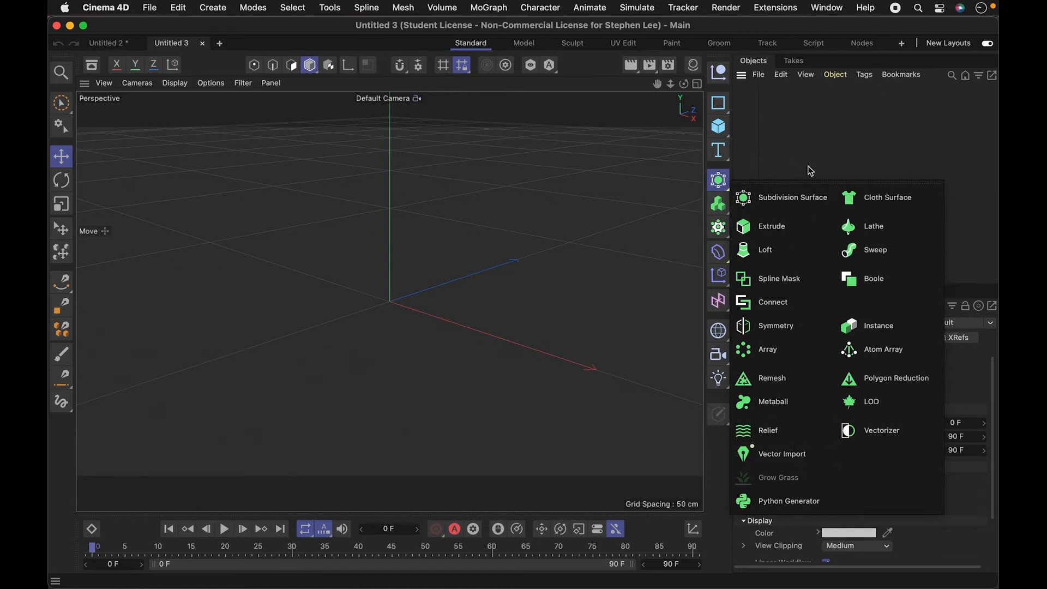
- Merge bullseye.ai into the empty project as a vector object at a scale of 1 centimeter
left_click(758, 75)
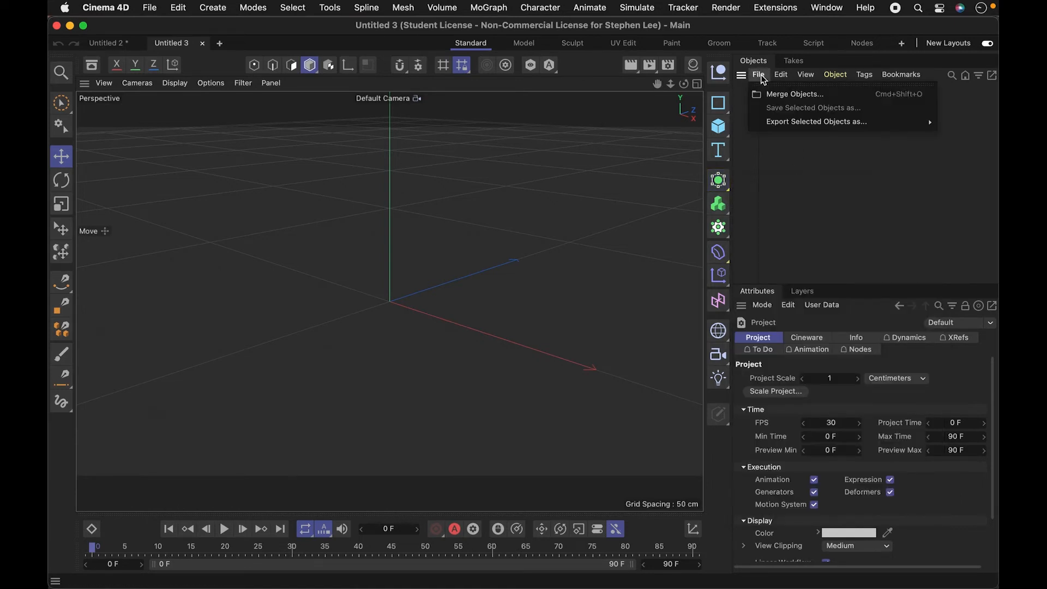
left_click(789, 96)
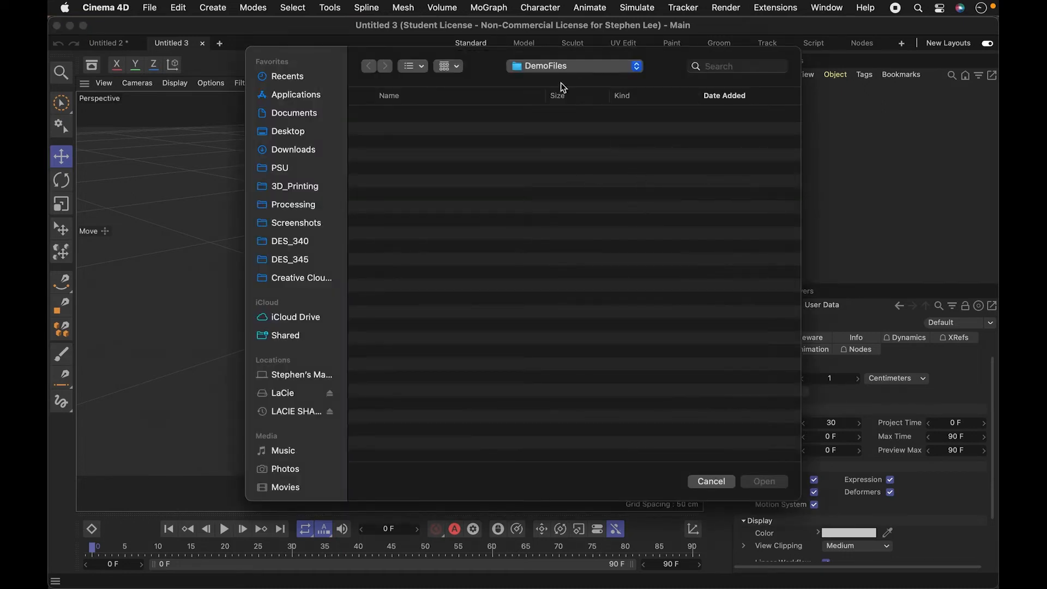
left_click(392, 110)
left_click(764, 481)
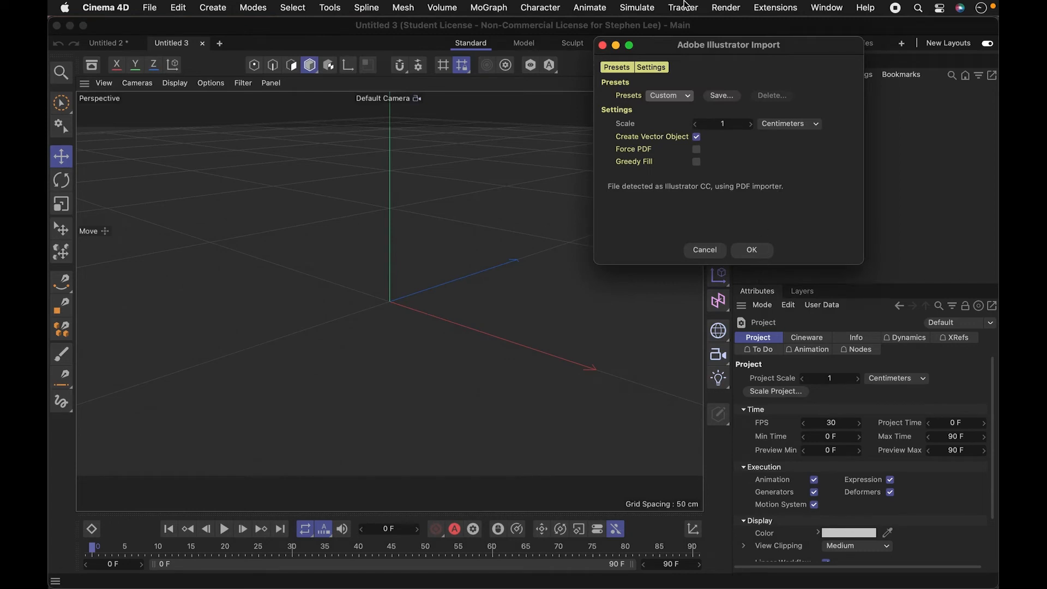
left_click(753, 250)
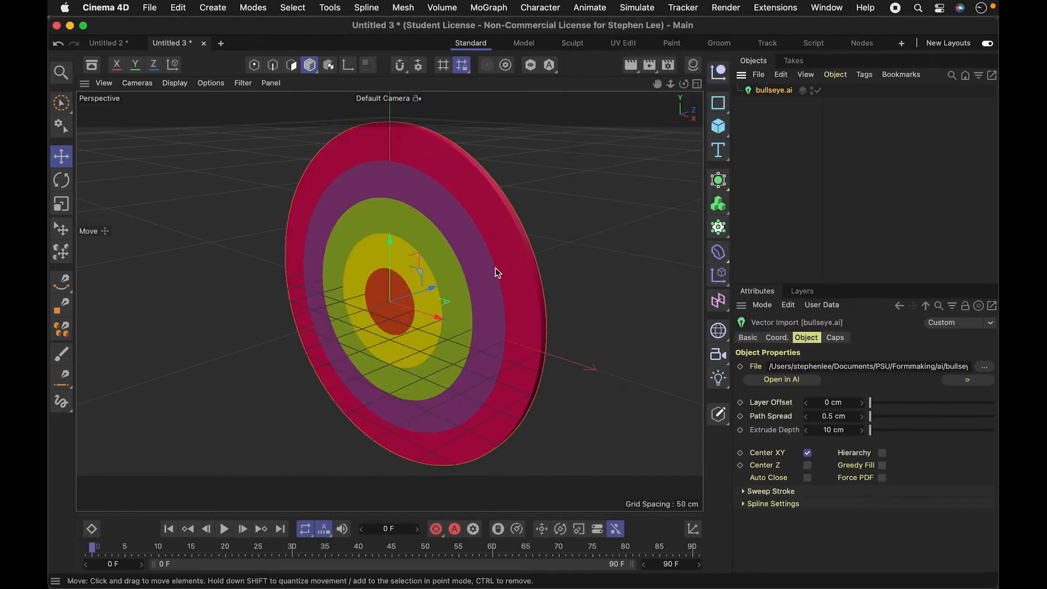
- Examine the imported bullseye object from several angles
key("3")
left_click_drag(484, 299, 752, 155)
left_click(758, 102)
left_click(769, 91)
key("3")
left_click_drag(544, 261, 430, 315)
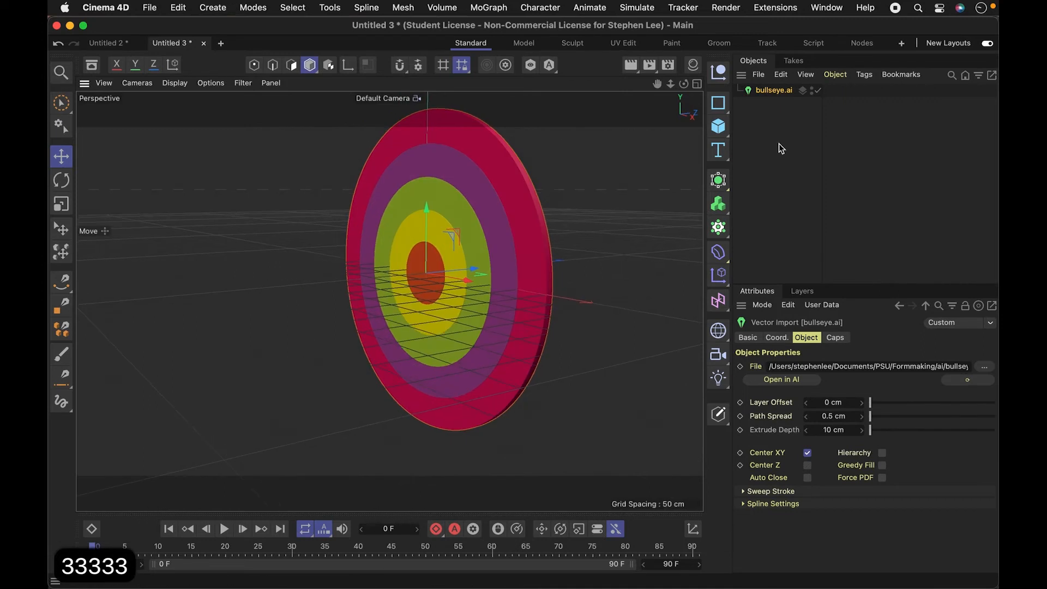
left_click(778, 143)
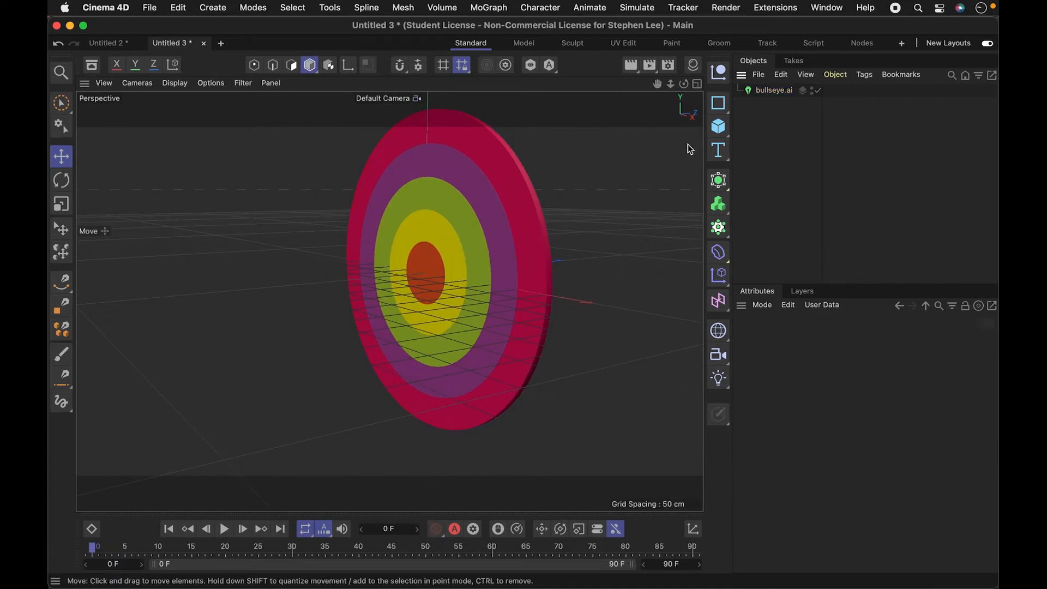
- Enable Hierarchy for the bullseye.ai vector import, and expand its Null and Layer 1 groups
left_click(774, 92)
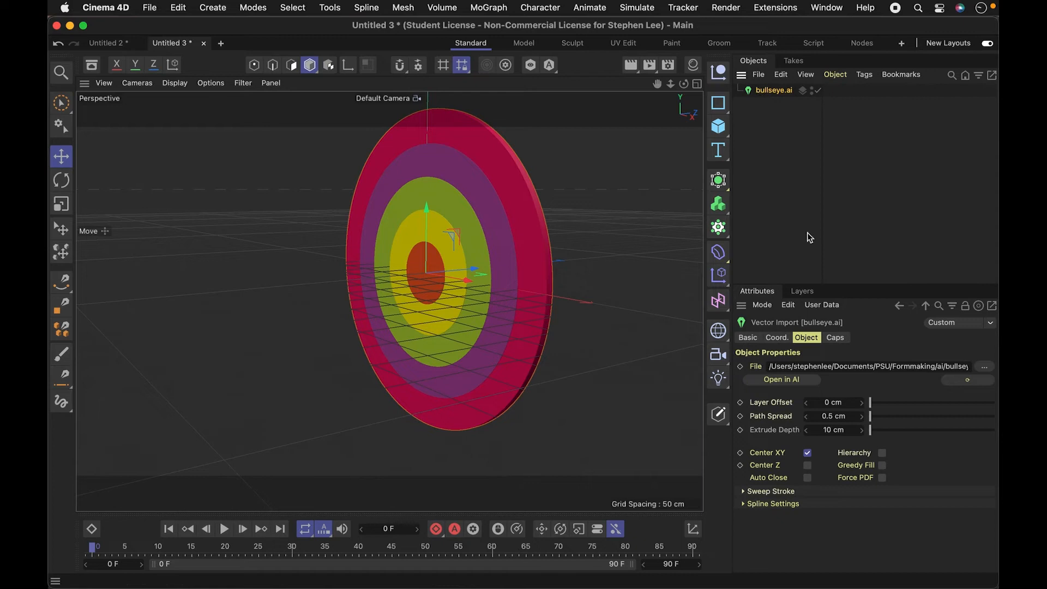
left_click(881, 453)
left_click(739, 90)
left_click(744, 104)
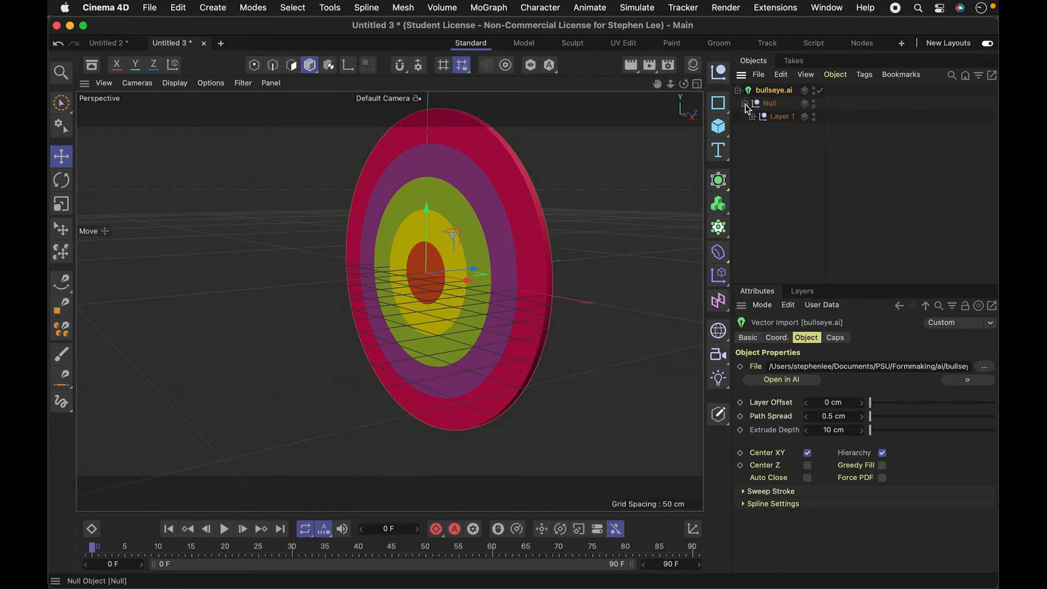
left_click(751, 117)
- Inspect the individual extruded splines under Layer 1, and expand the first one to reveal its child spline
left_click(787, 131)
left_click(788, 145, "shift")
left_click(788, 156, "shift")
left_click(789, 169, "shift")
left_click(775, 221)
left_click(759, 129)
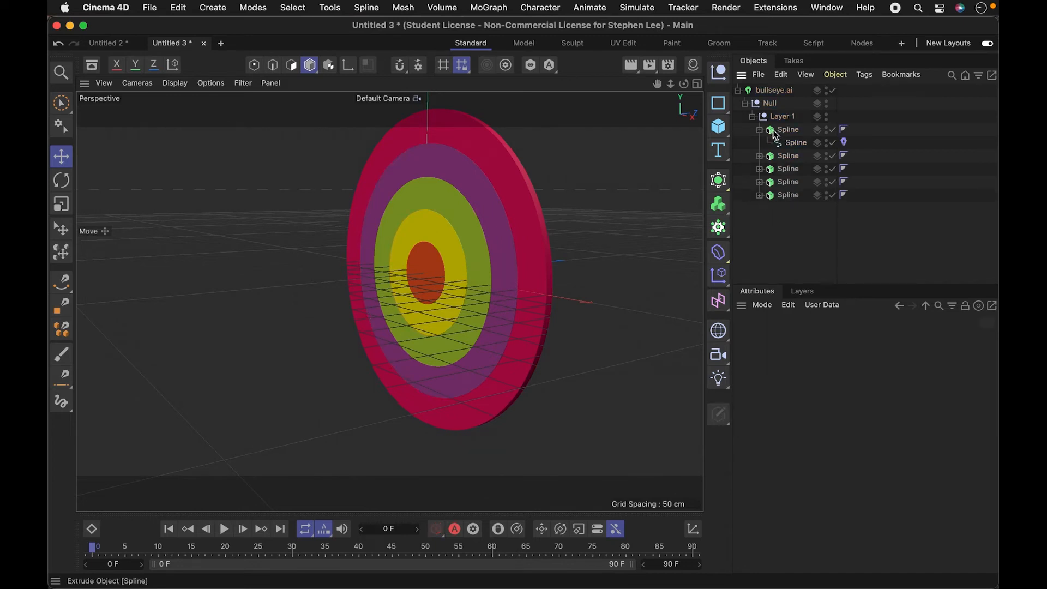
- Set the extrusion offset of the bullseye's orange centre circle to 100 cm
left_click(776, 134)
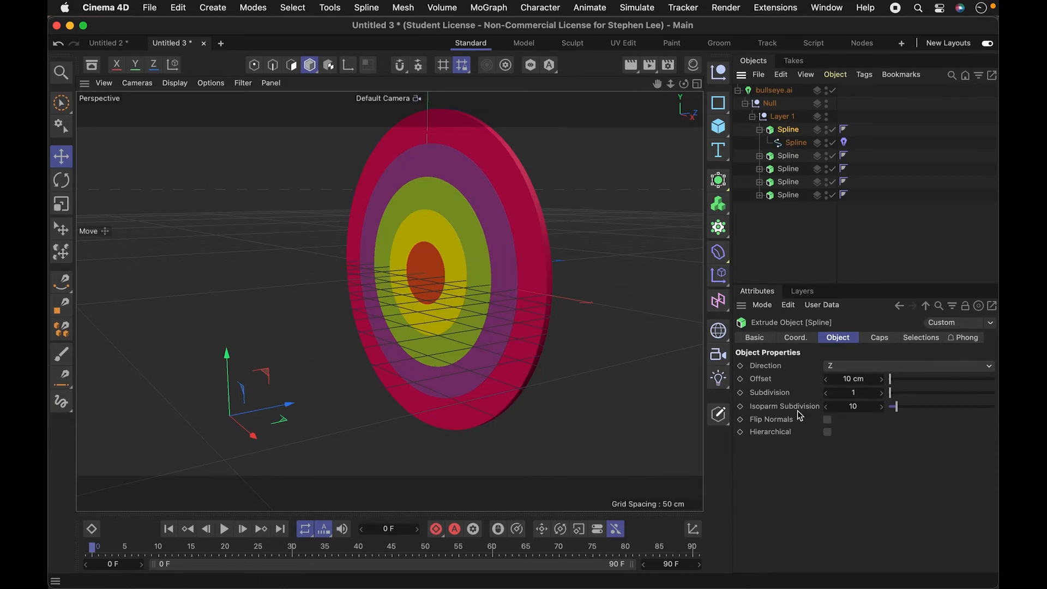
left_click_drag(284, 406, 251, 413)
key("super+z")
left_click(870, 379)
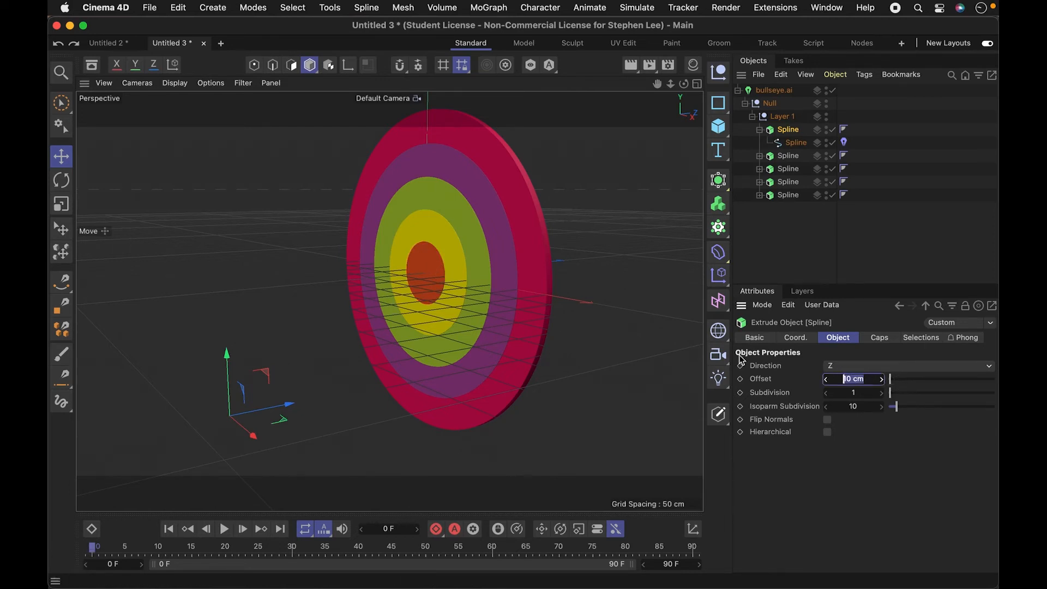
type("100")
key("Tab")
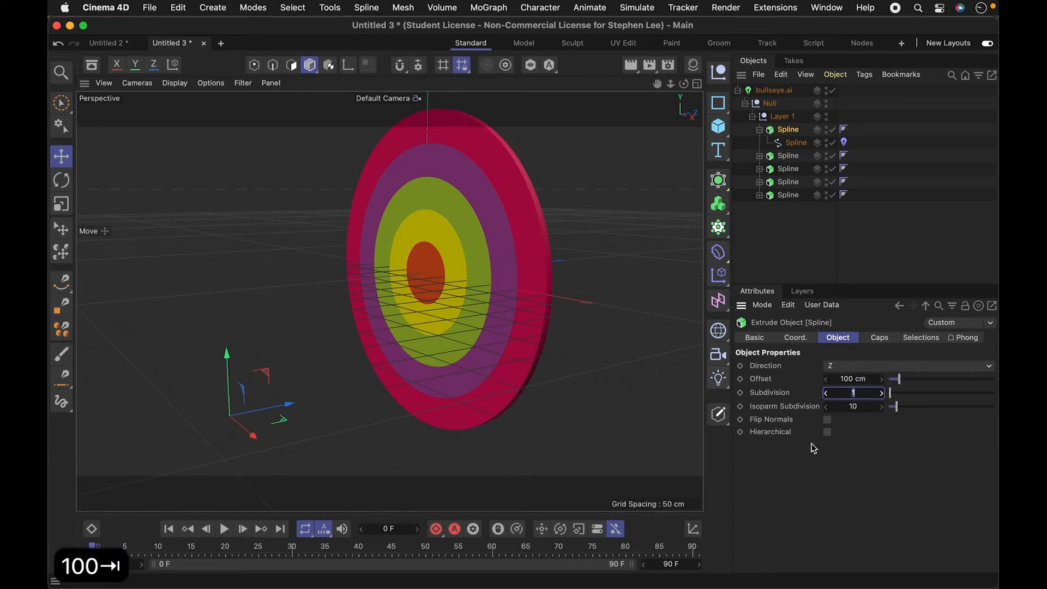
left_click(515, 330)
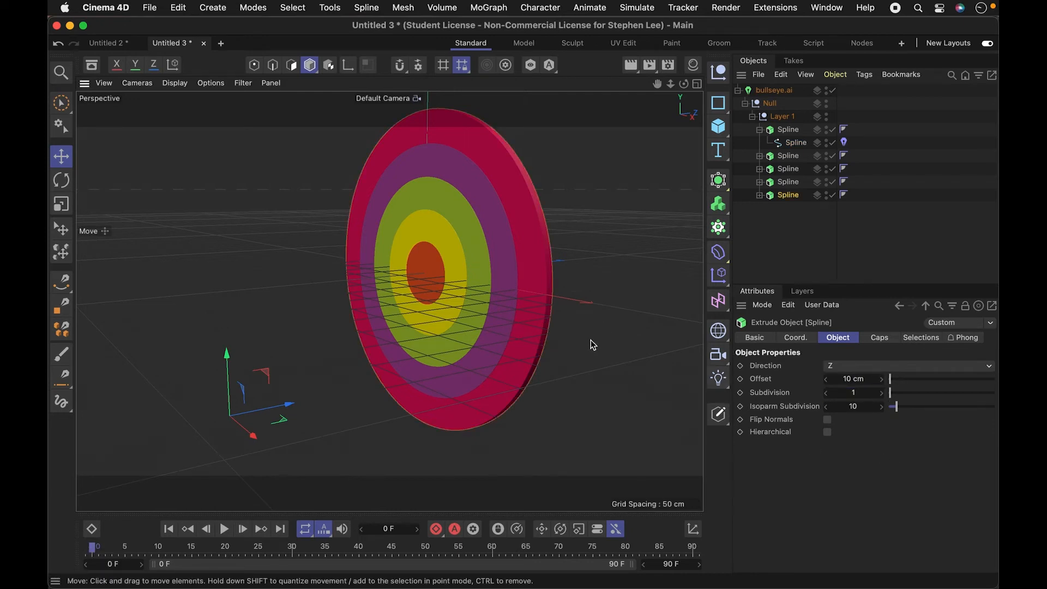
key("3")
left_click_drag(567, 327, 420, 349)
- Set the extrusion offset of the bullseye's yellow ring, the second spline under Layer 1, to 80 cm
left_click(785, 157)
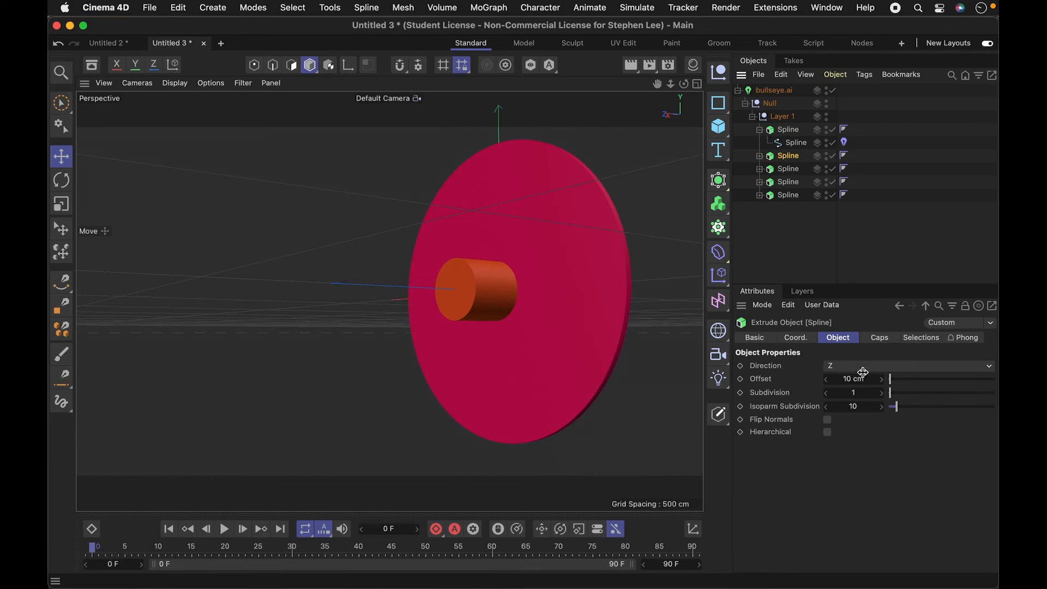
left_click_drag(863, 379, 867, 377)
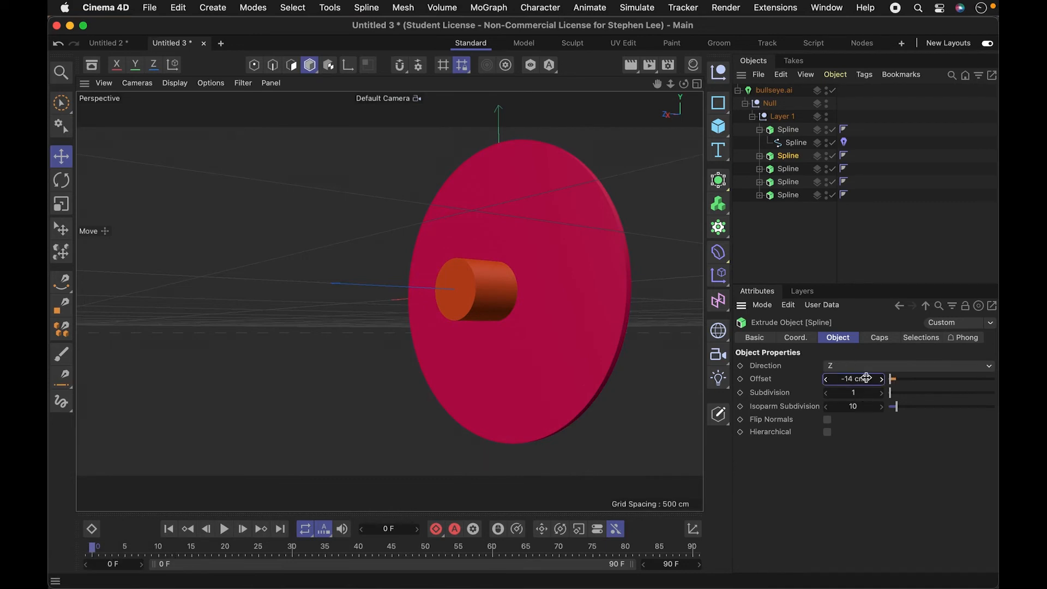
left_click(866, 378)
type("80")
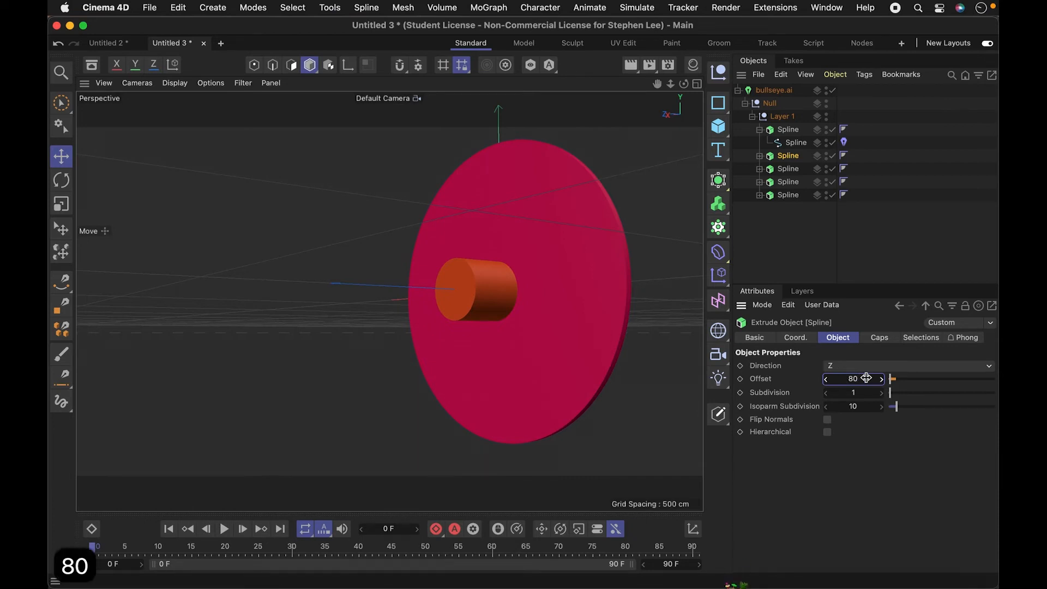
key("Return")
- Set the extrusion offset of the bullseye's green ring, the third spline under Layer 1, to 60 cm
left_click(788, 170)
left_click_drag(867, 379, 796, 329)
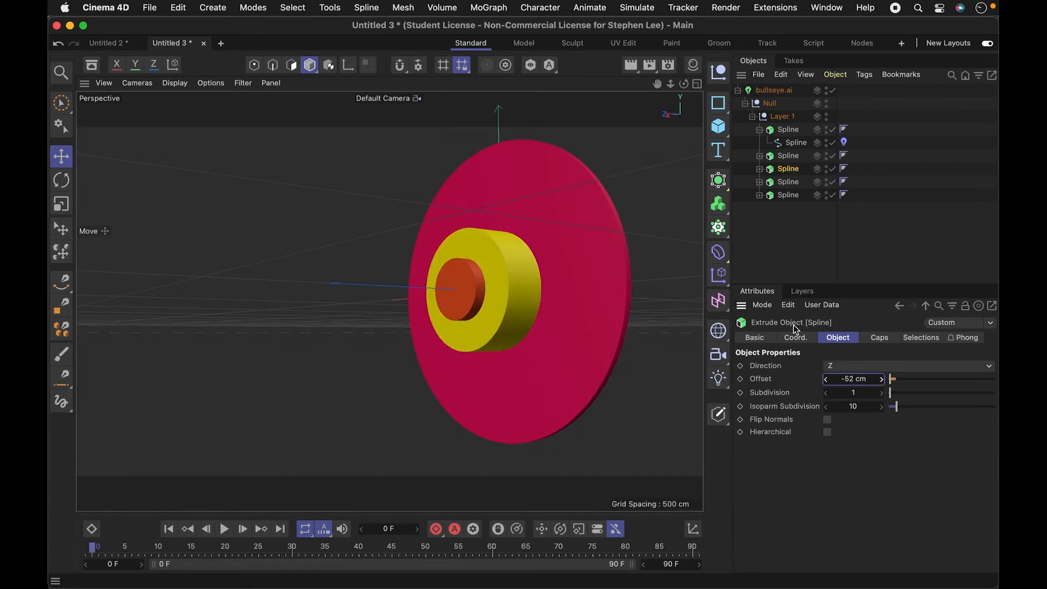
type("+60")
key("Return")
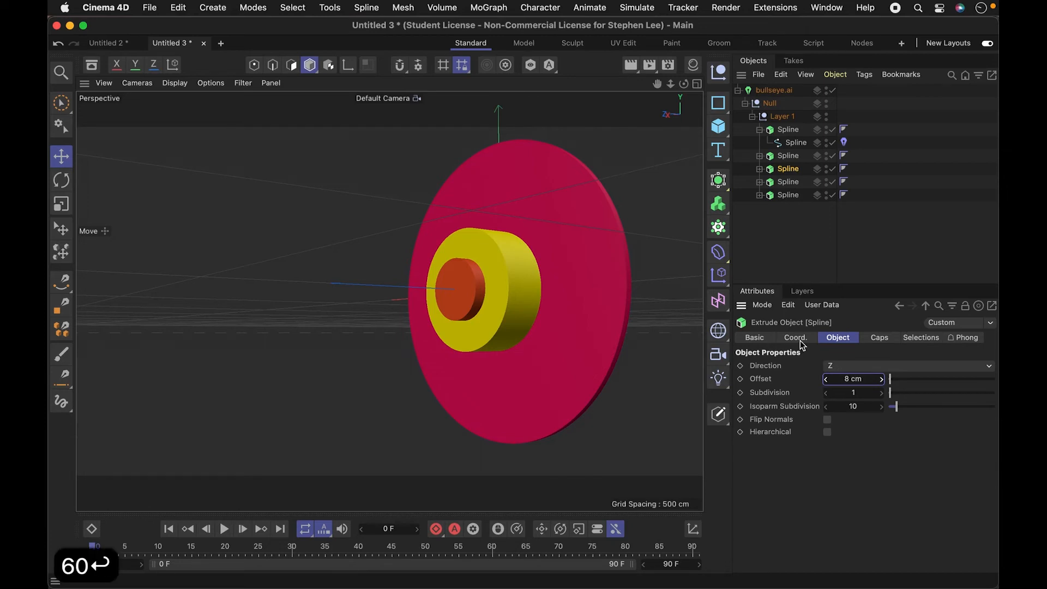
left_click(860, 380)
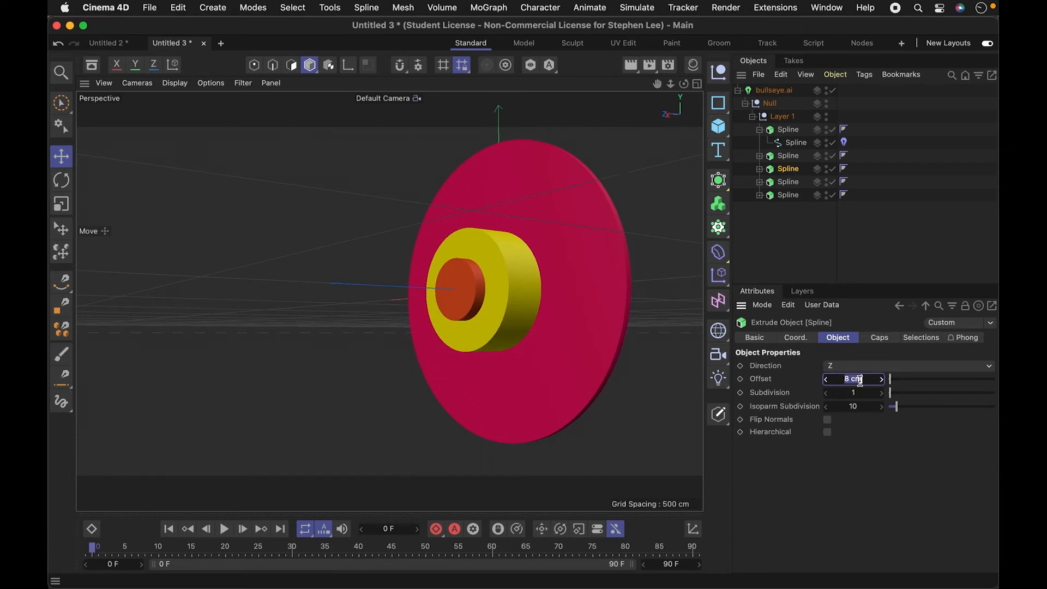
type("60")
key("Return")
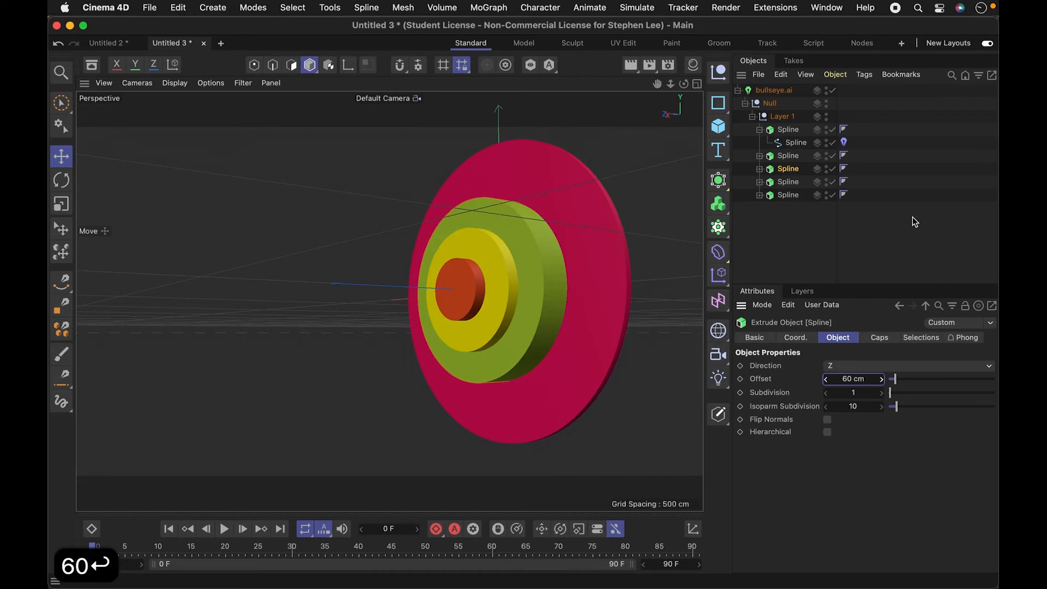
- Set the extrusion offset of the bullseye's purple ring, the fourth spline under Layer 1, to 40 cm
left_click(788, 182)
left_click(871, 378)
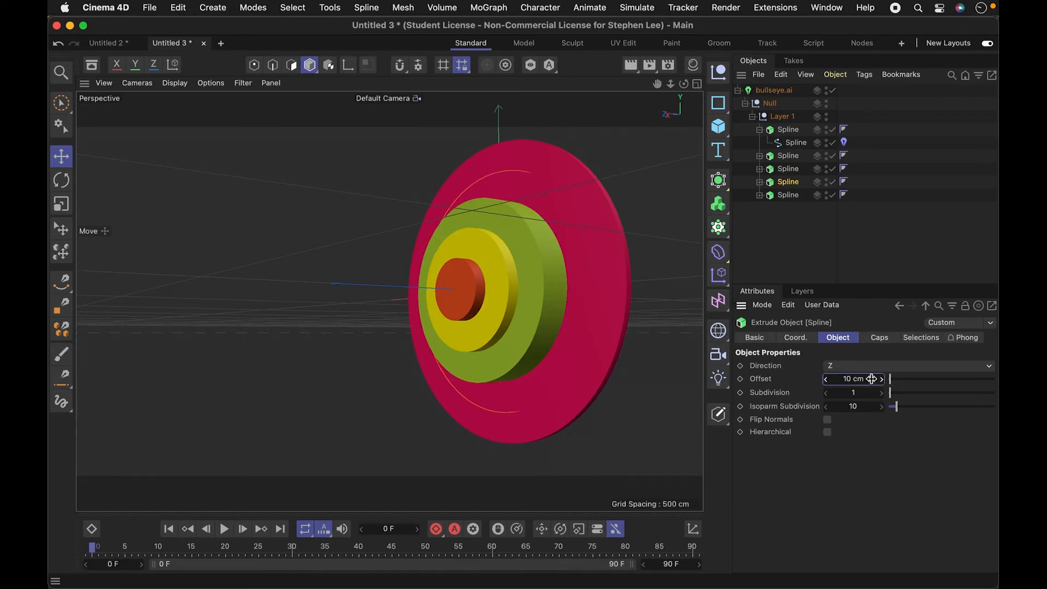
type("40")
key("Return")
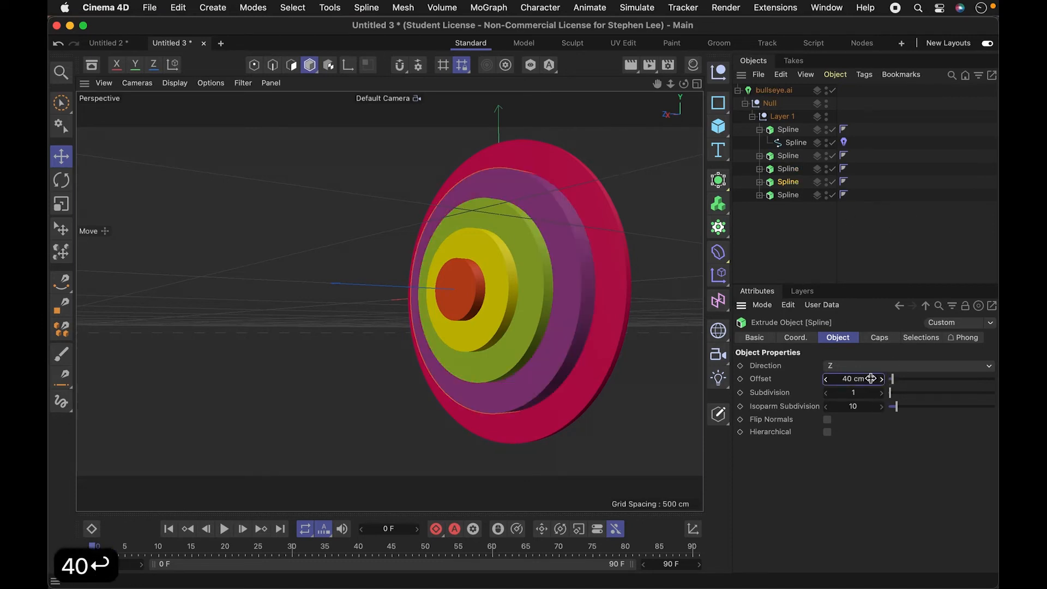
left_click(833, 240)
- Set the extrusion offset of the bullseye's outermost red ring to 20 cm, and deselect all objects
left_click(781, 197)
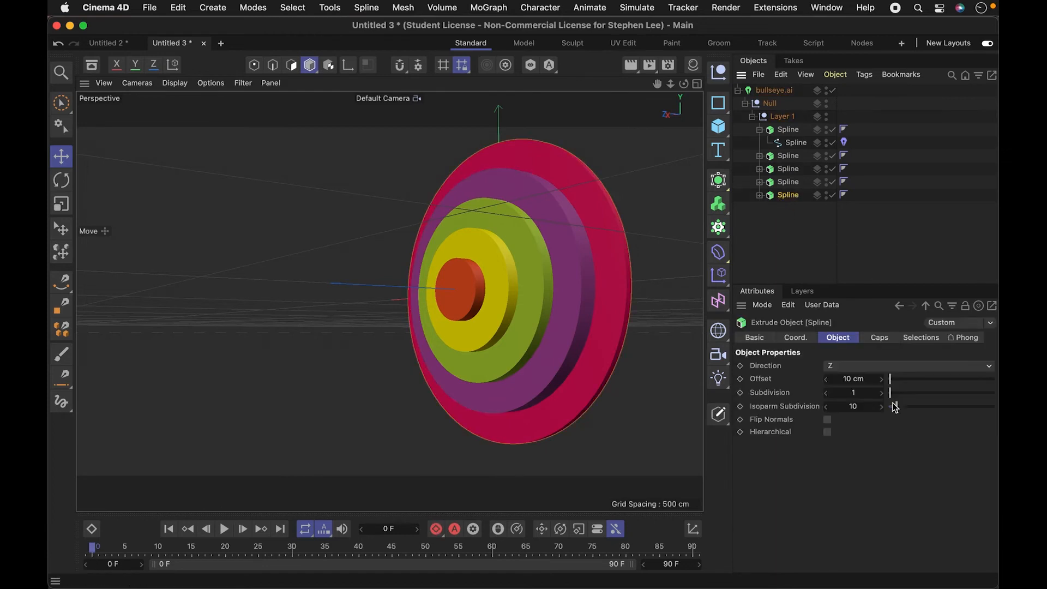
left_click_drag(867, 379, 868, 379)
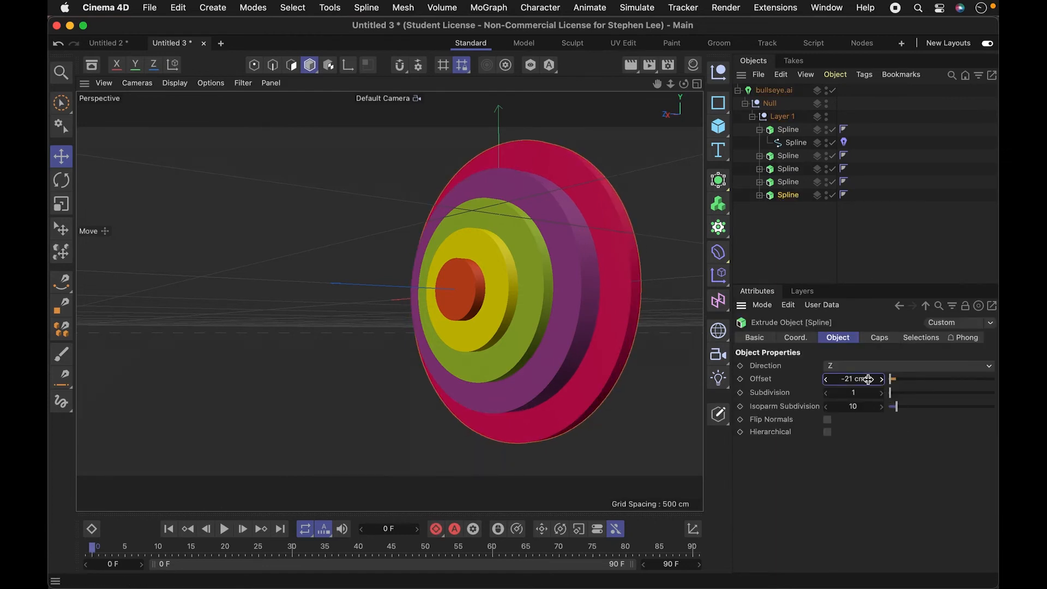
left_click(868, 378)
type("20")
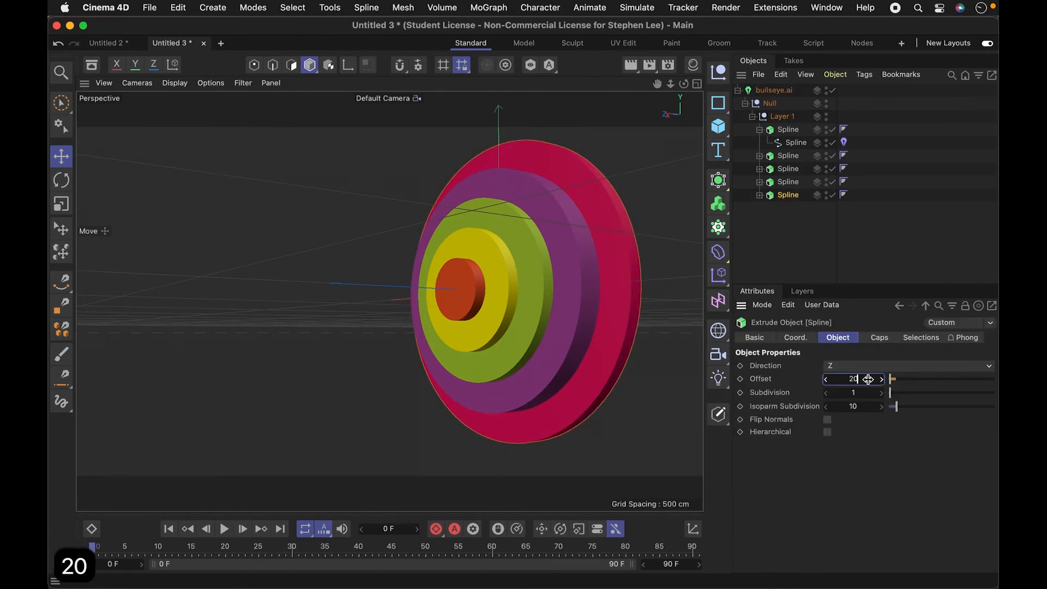
key("Return")
left_click(929, 170)
- Examine the stepped depths of the bullseye's rings from the front and from both sides
key("3")
left_click_drag(308, 327, 604, 283)
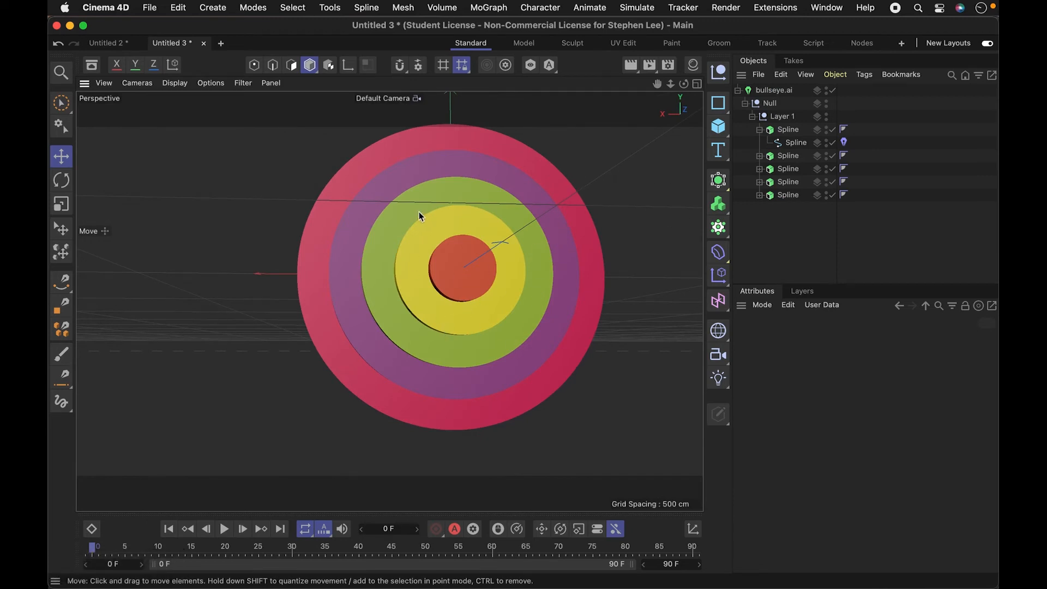
left_click_drag(426, 336, 476, 203)
left_click_drag(428, 327, 460, 322)
key("1")
left_click_drag(440, 285, 441, 329)
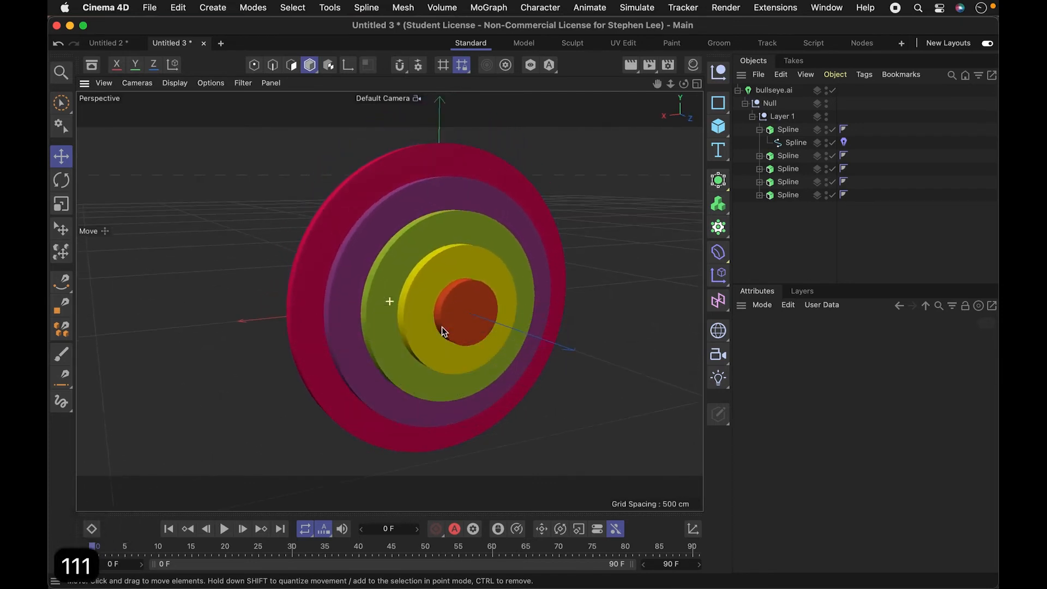
- Create a new empty project and show it in the four-view layout
key("super+n")
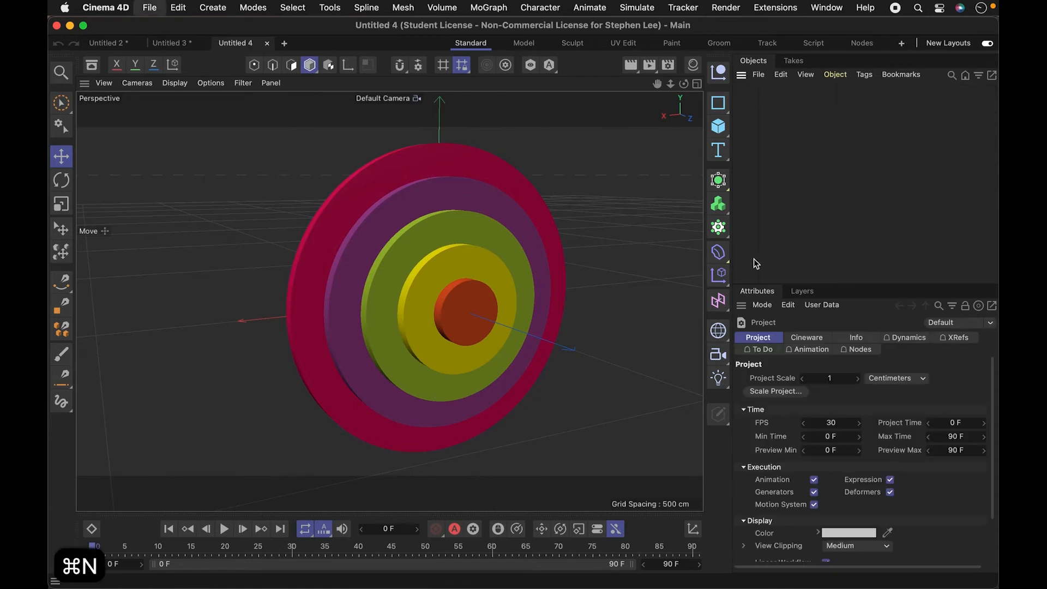
left_click(697, 83)
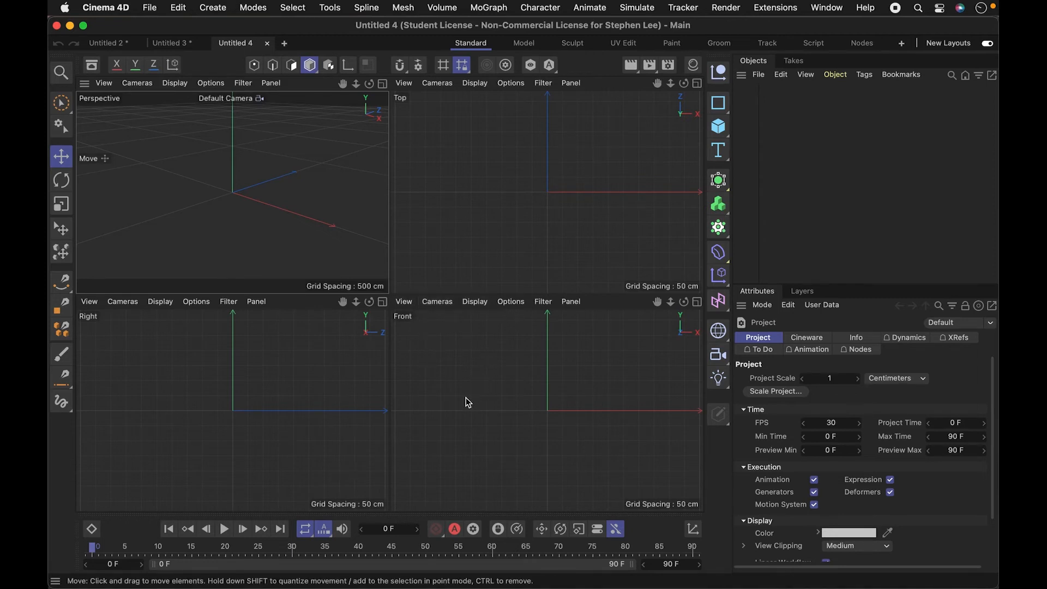
- Look up the viewport's Configure commands with a command search for "conf"
key("shift+v")
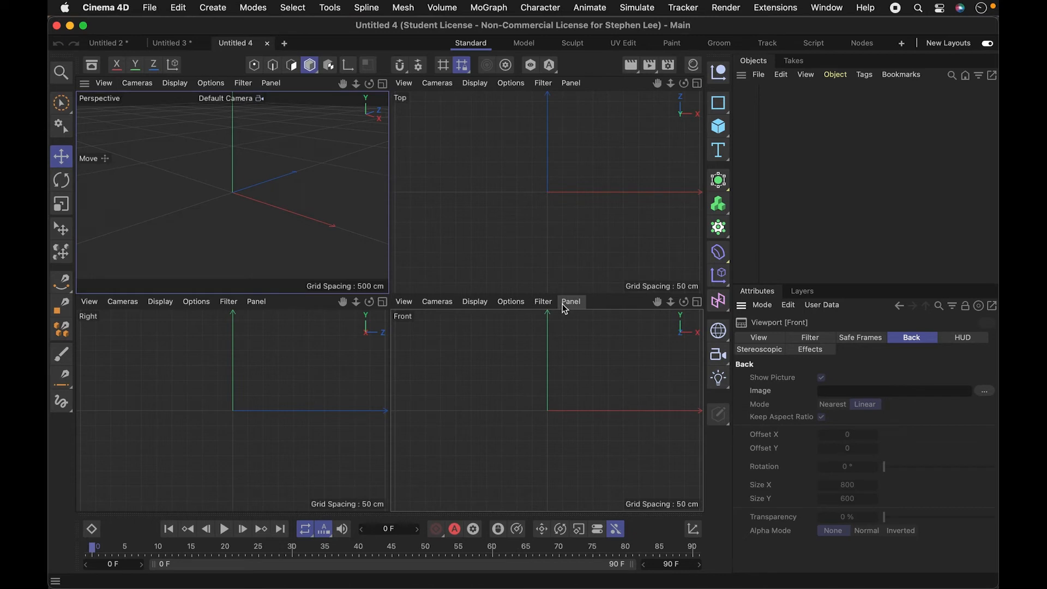
key("shift+c")
type("conf")
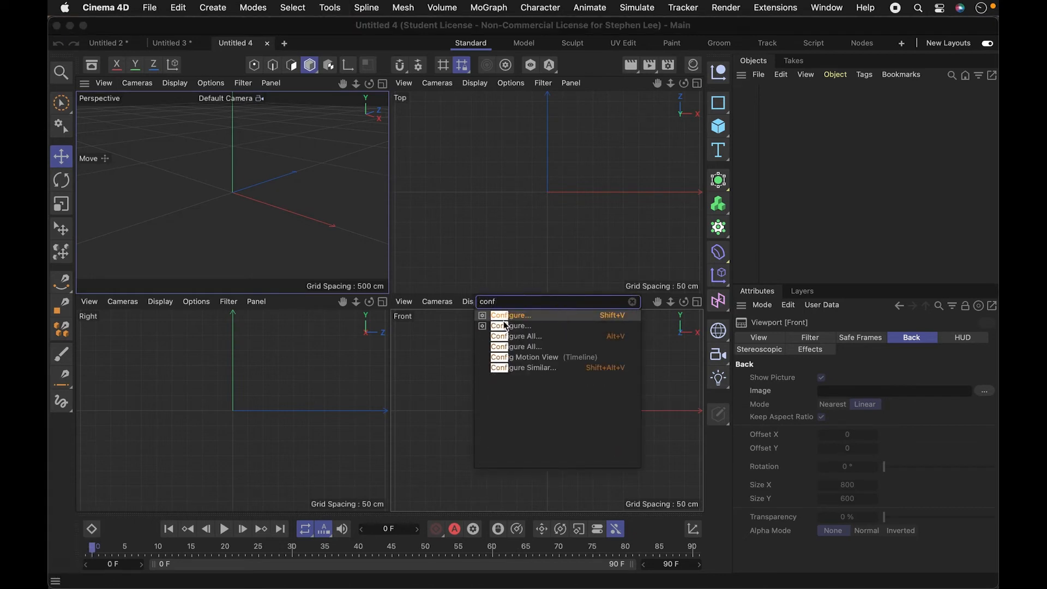
left_click(509, 336)
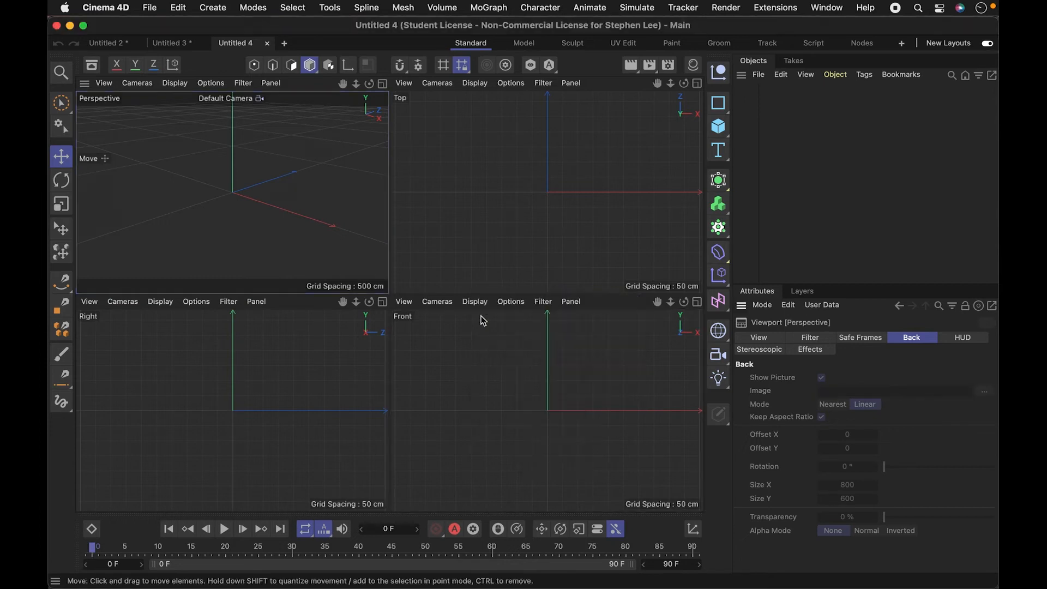
- Open the configuration of the Front viewport and show its Back settings for a background picture
left_click(555, 302)
left_click(426, 374)
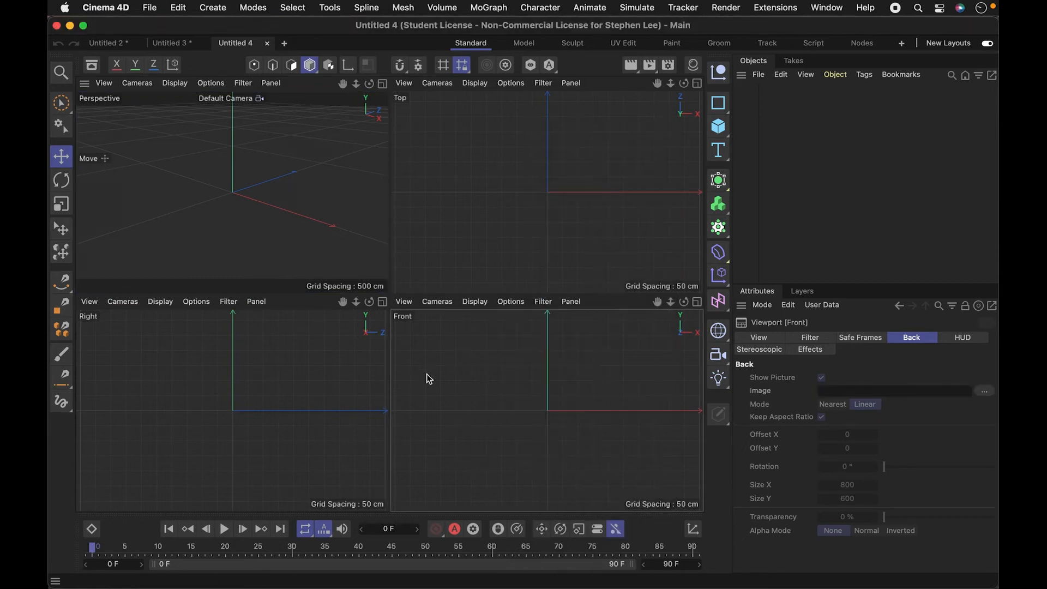
left_click(404, 302)
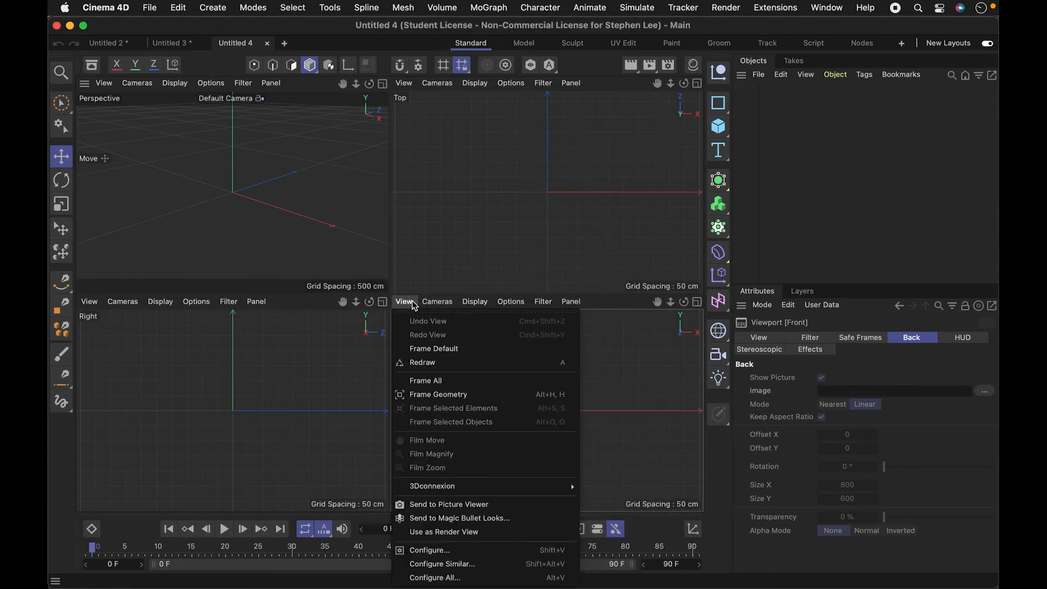
left_click(470, 533)
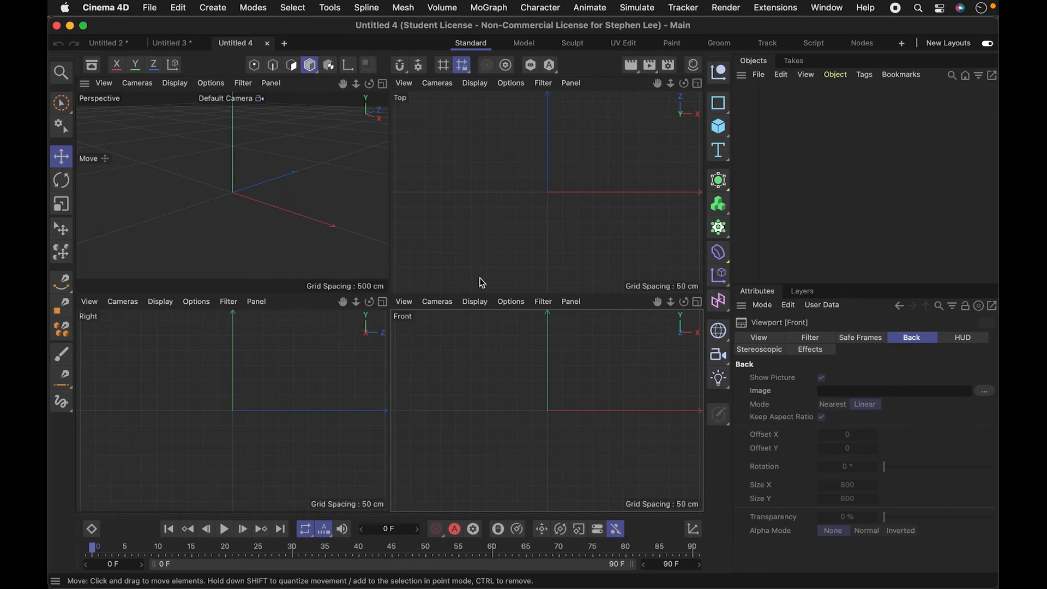
left_click(404, 301)
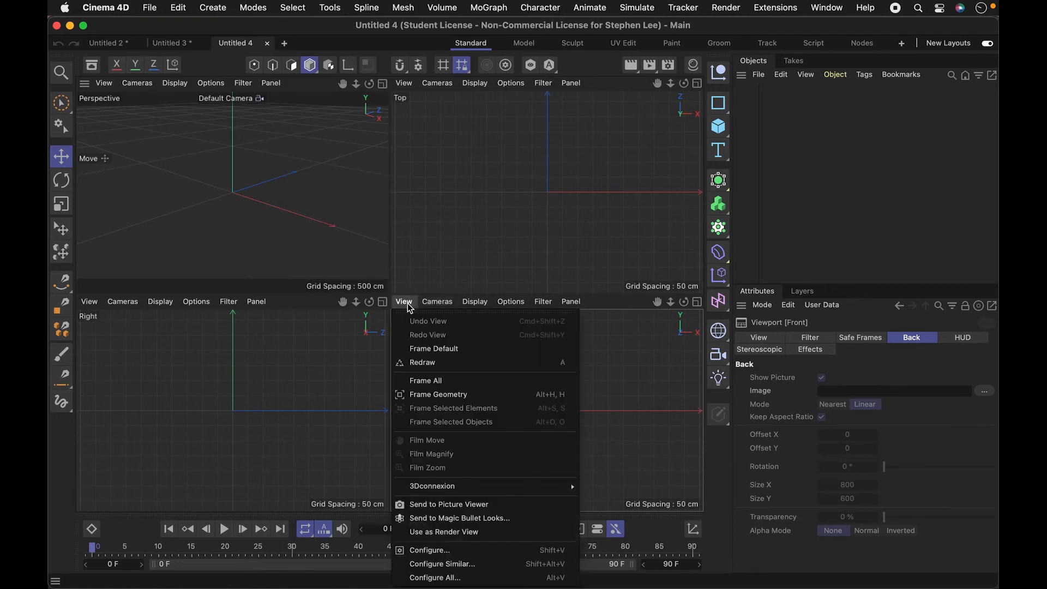
left_click(448, 551)
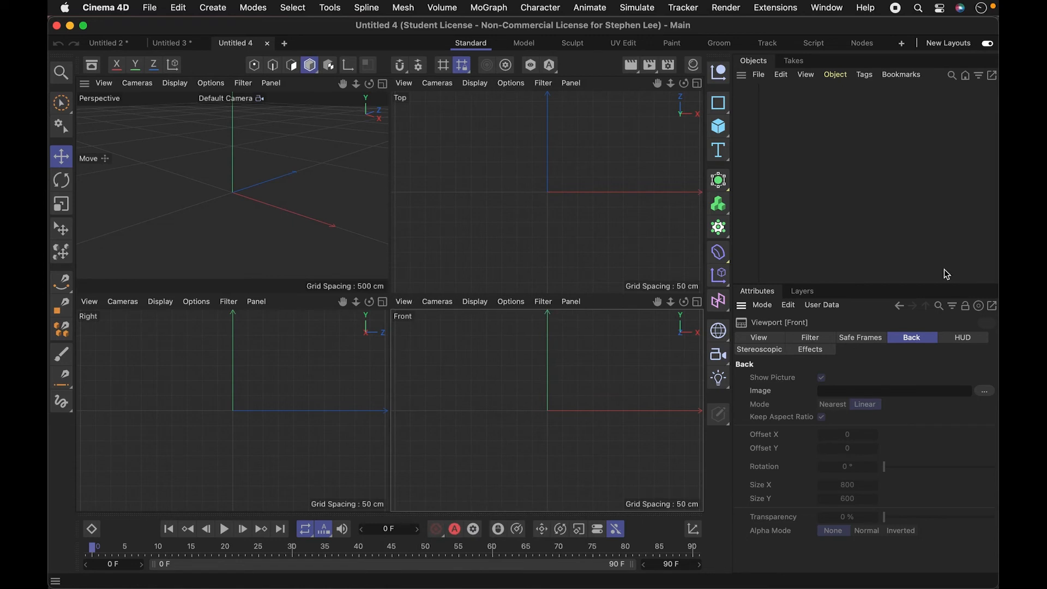
left_click(876, 342)
left_click(826, 338)
left_click(755, 339)
left_click(881, 339)
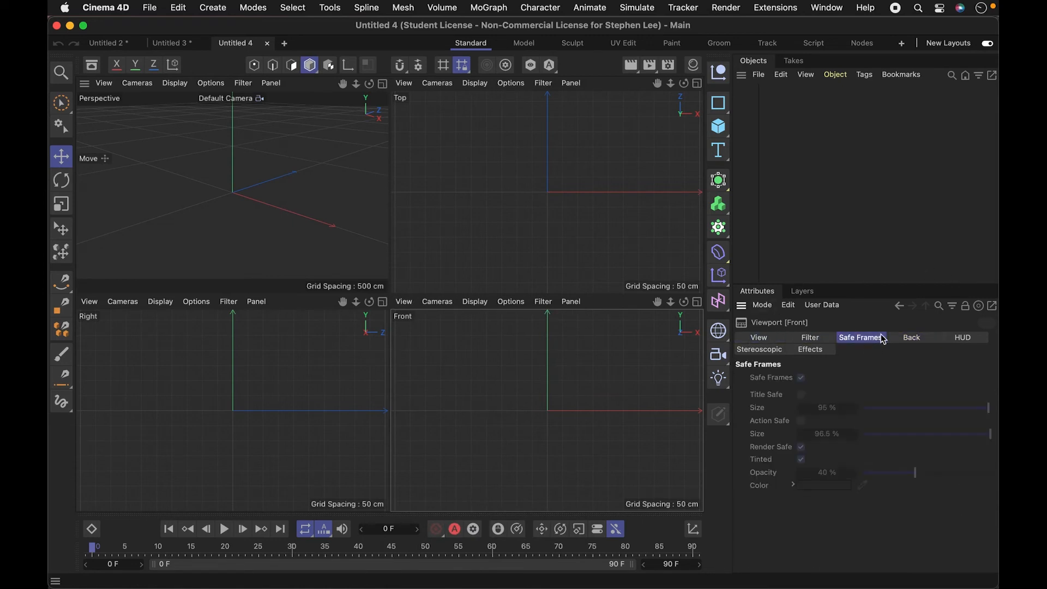
left_click(914, 339)
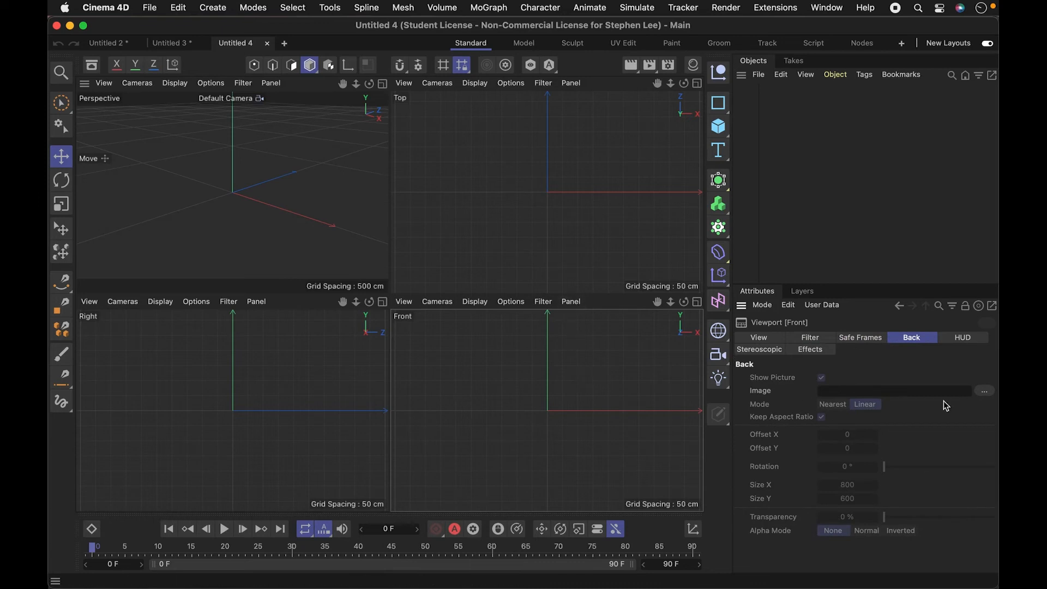
- Load images.jpeg from the ref folder as the Front view's background picture
left_click(986, 391)
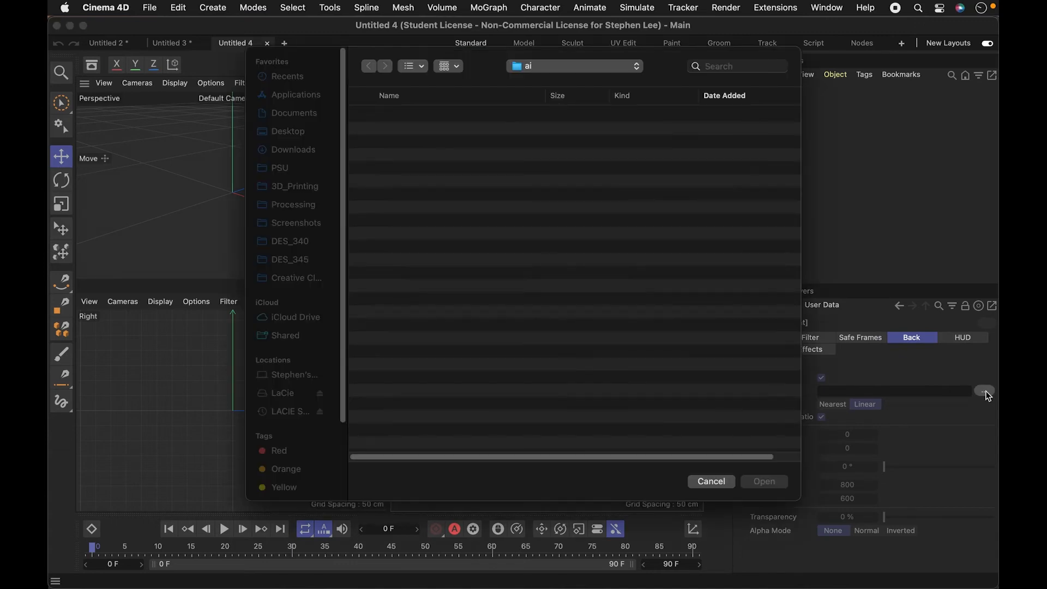
left_click(435, 116)
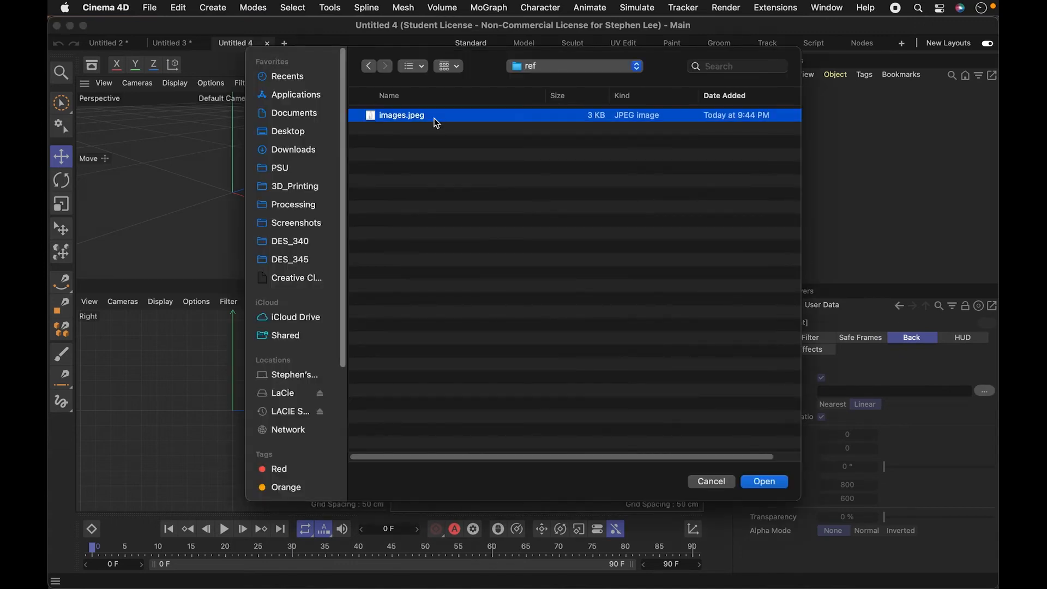
left_click(763, 481)
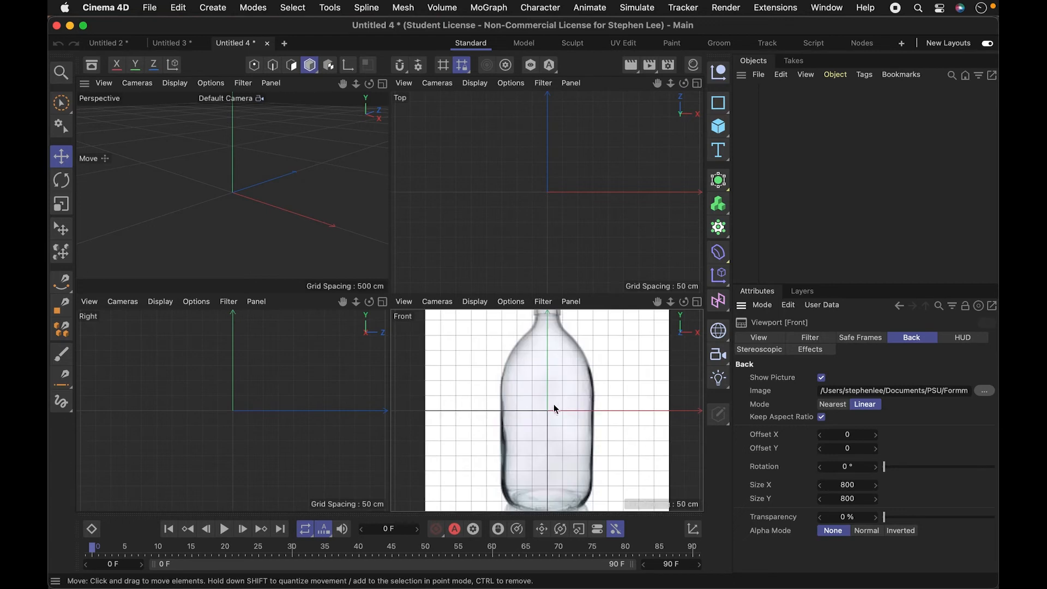
- Set the transparency of the bottle background picture to 76%
key("1")
mouse_move(572, 419)
left_mouse_down()
mouse_move(544, 423)
mouse_move(571, 424)
mouse_move(557, 431)
left_mouse_up()
key("2")
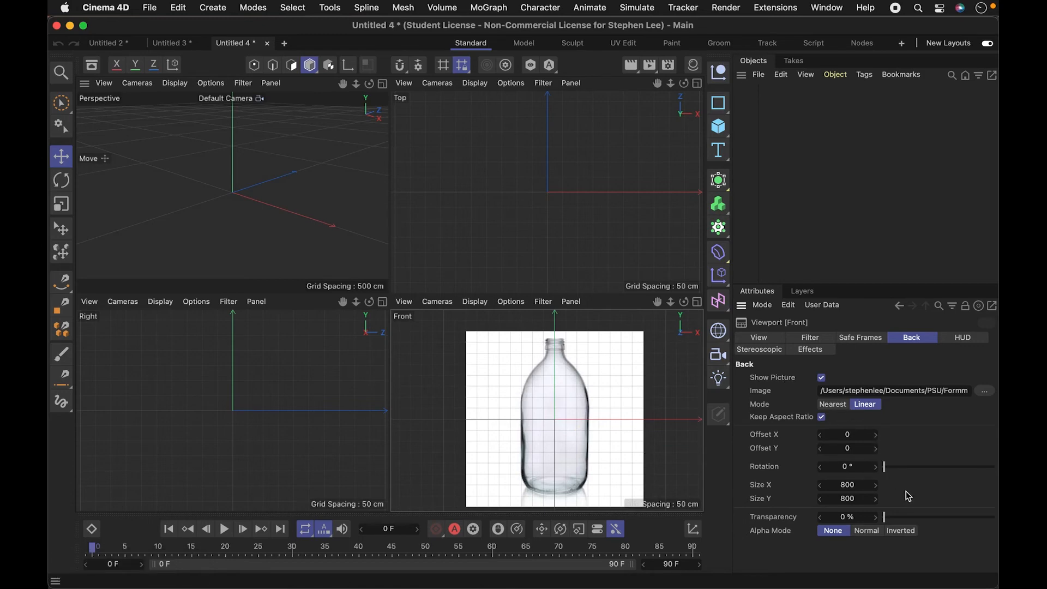
left_click_drag(894, 517, 969, 525)
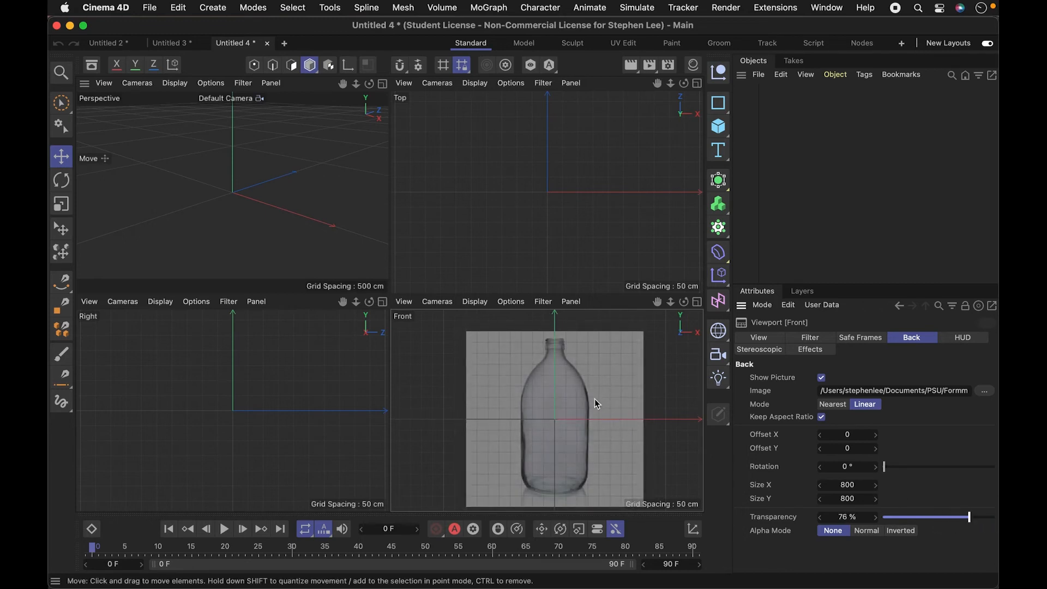
left_click(264, 180)
key("3")
mouse_move(260, 158)
left_mouse_down()
mouse_move(289, 153)
mouse_move(323, 200)
mouse_move(284, 197)
mouse_move(251, 176)
left_mouse_up()
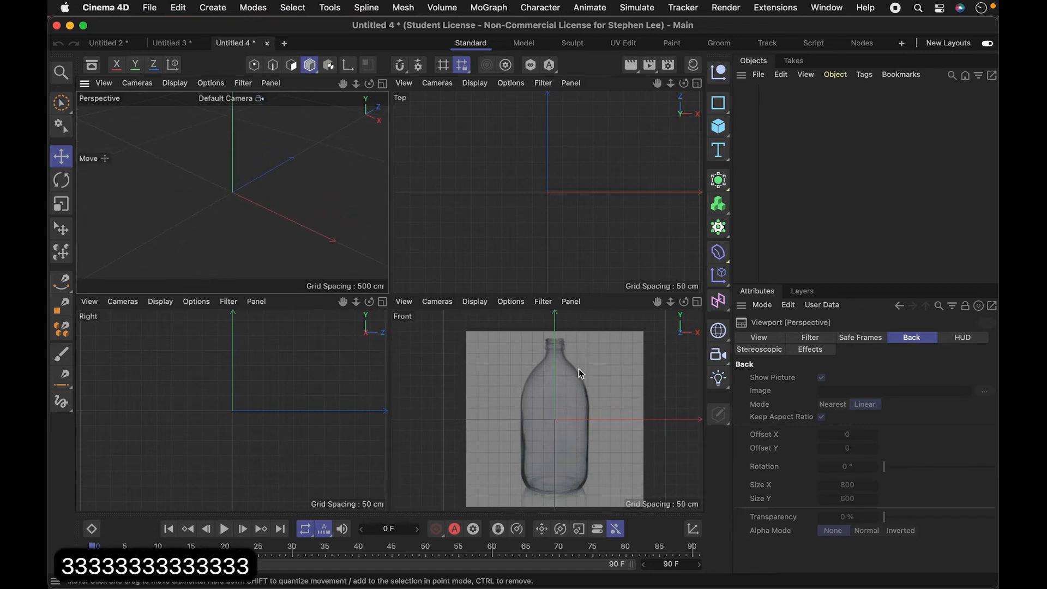
left_click(757, 77)
left_click(756, 78)
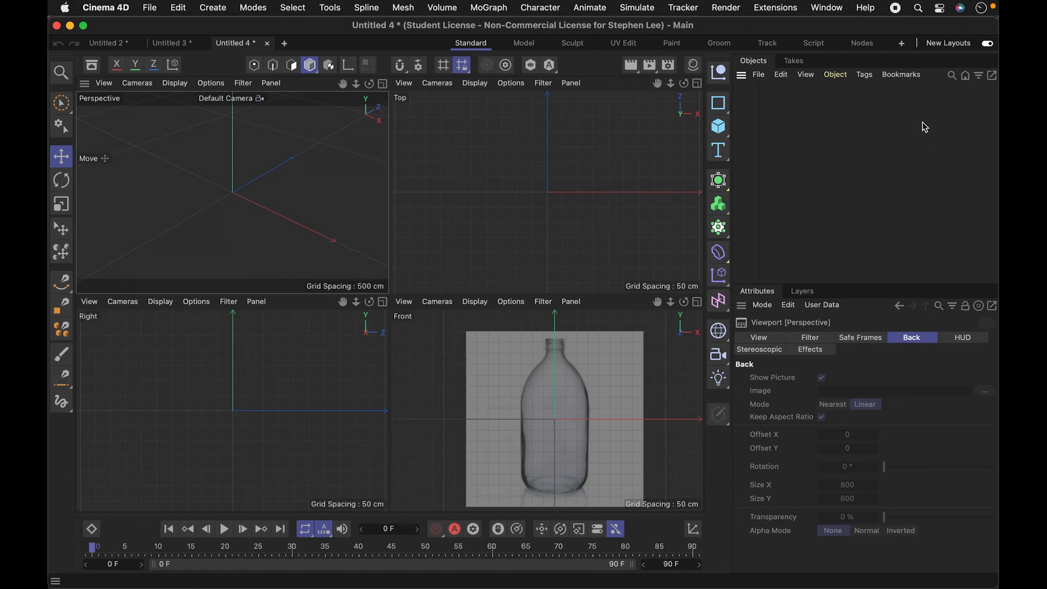
- Activate the Spline Pen with the Bezier type for tracing the bottle in the Front view
left_click(61, 282)
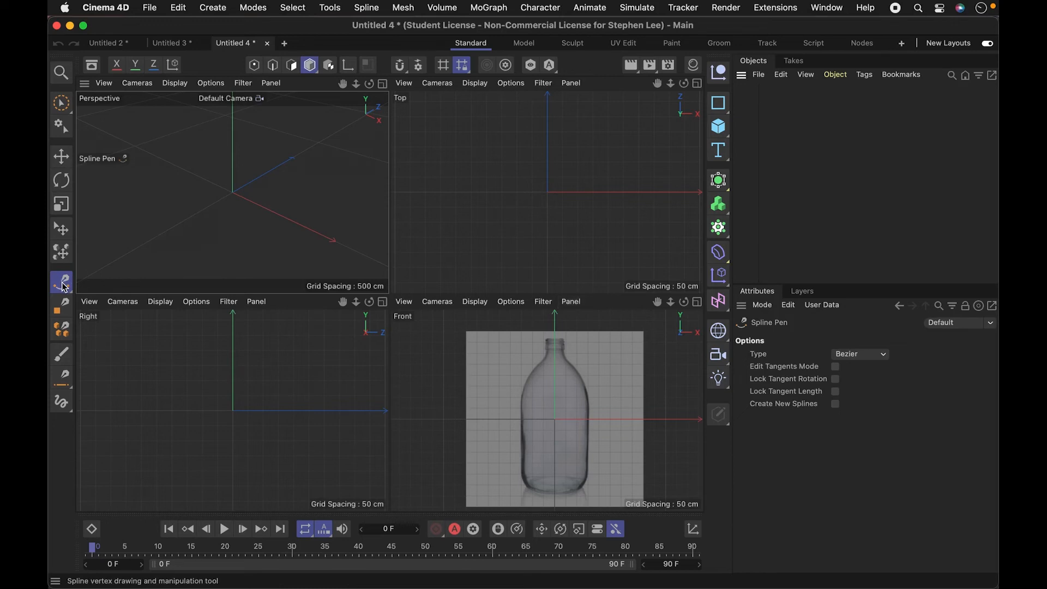
key("super+equal")
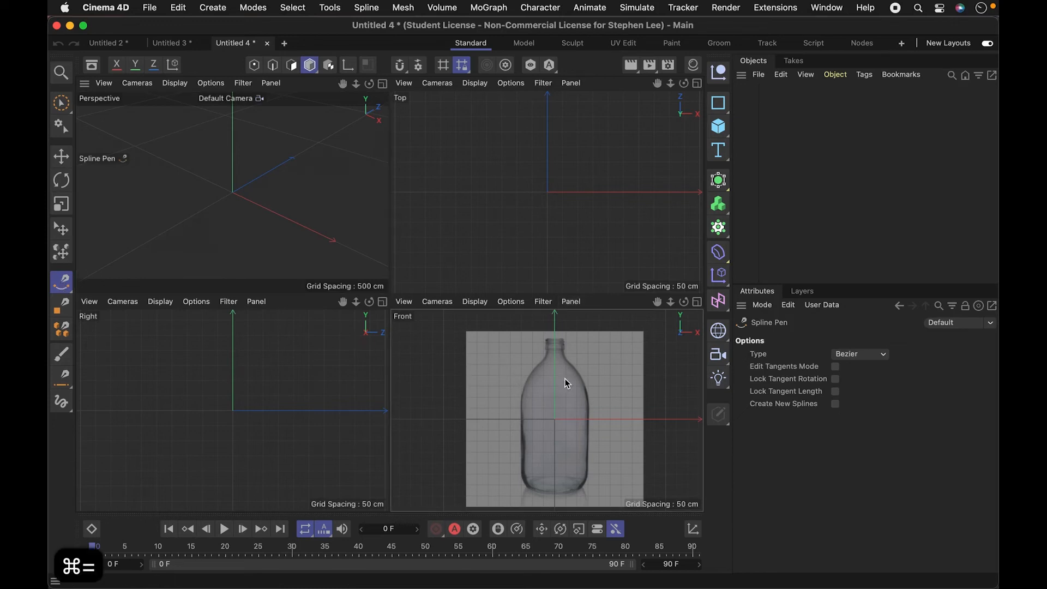
key("2")
mouse_move(568, 388)
left_mouse_down()
mouse_move(594, 384)
mouse_move(584, 384)
left_mouse_up()
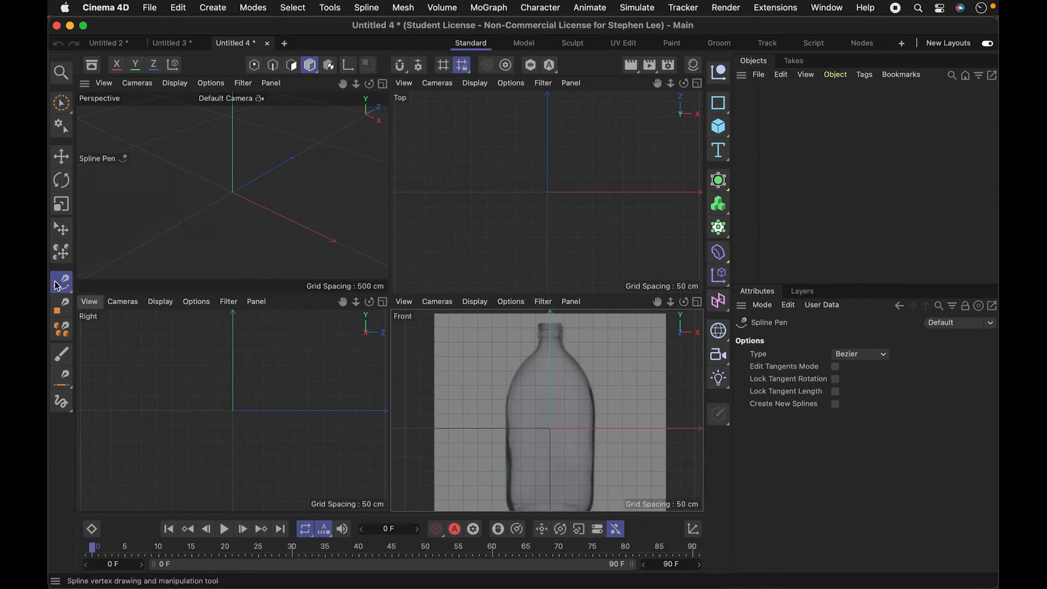
left_click(569, 391)
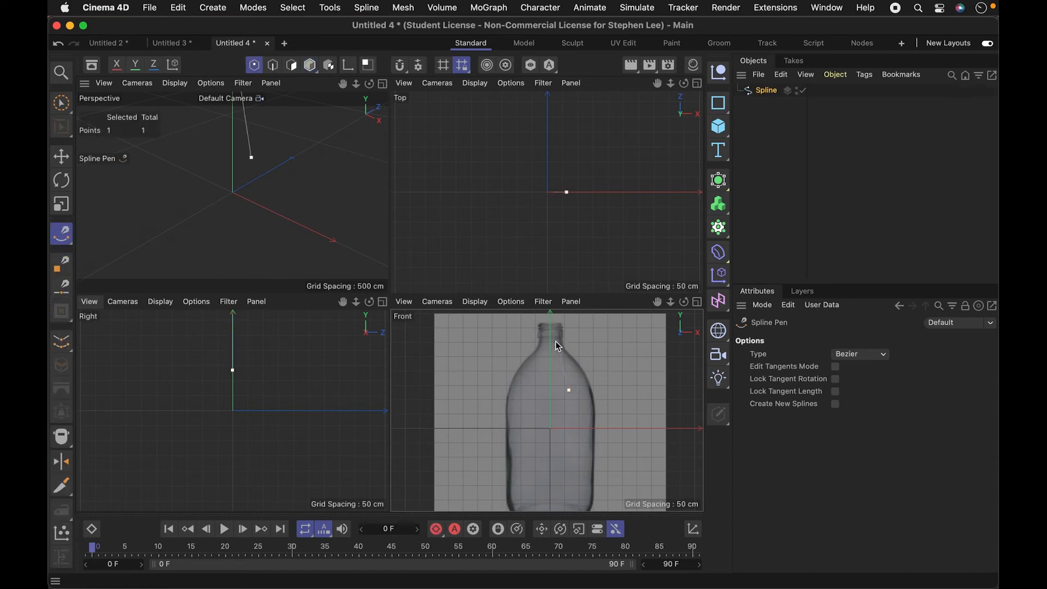
key("super+z")
key("super+z")
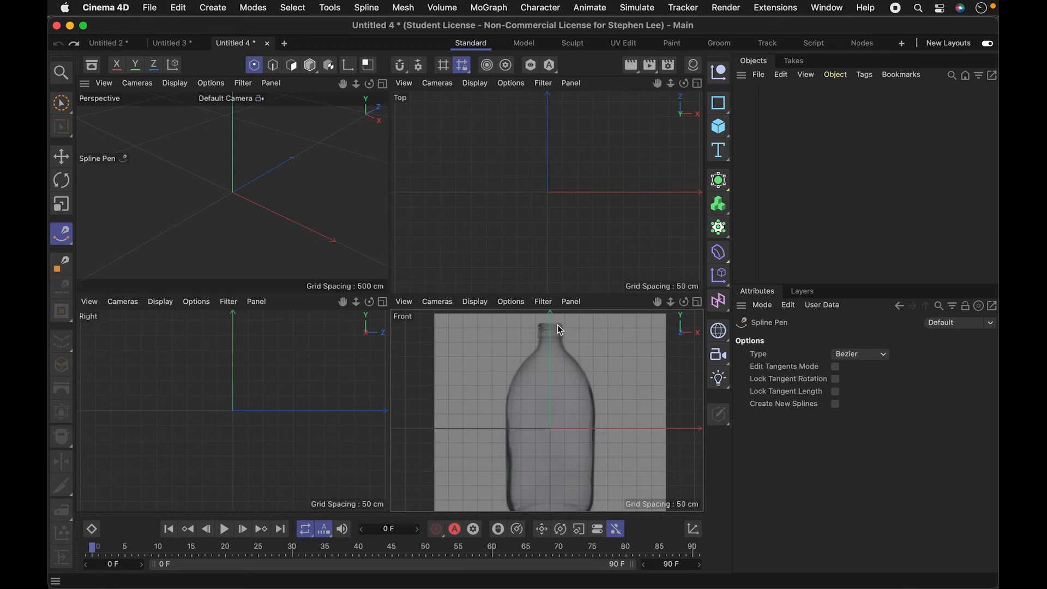
- Trace the right half of the bottle's outline as a seven-point Bezier spline, from the mouth's rim to the base centre on the vertical axis
left_click(561, 325)
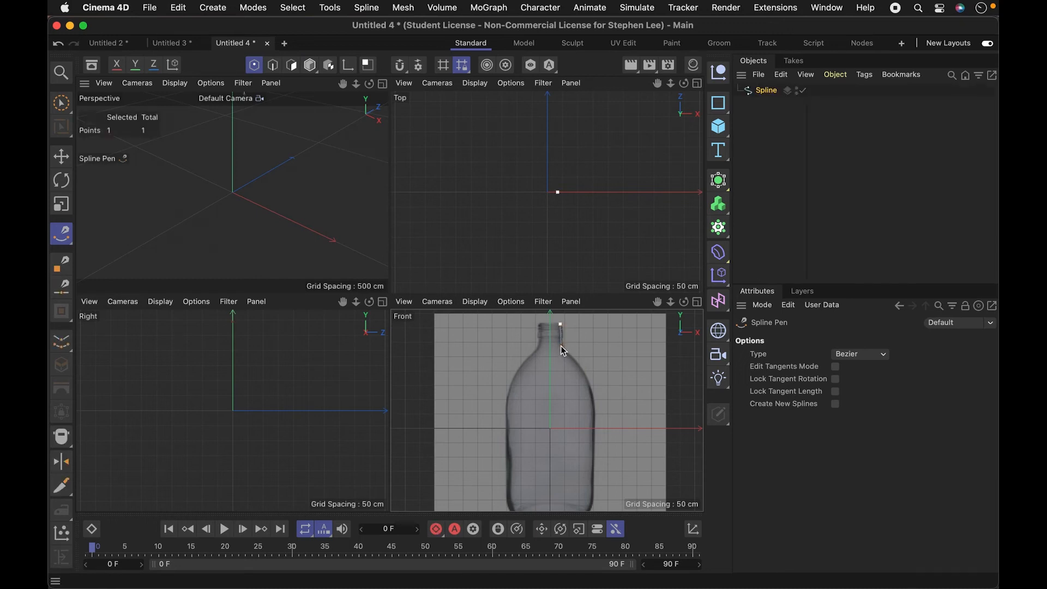
left_click(589, 389)
left_click_drag(593, 402, 637, 348)
key("1")
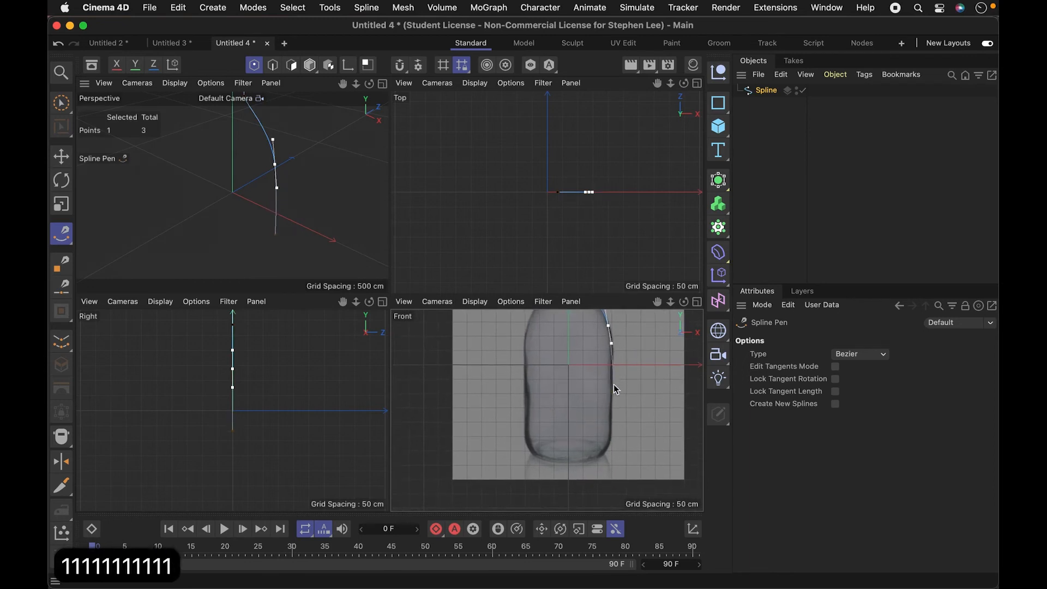
left_click_drag(613, 391, 612, 402)
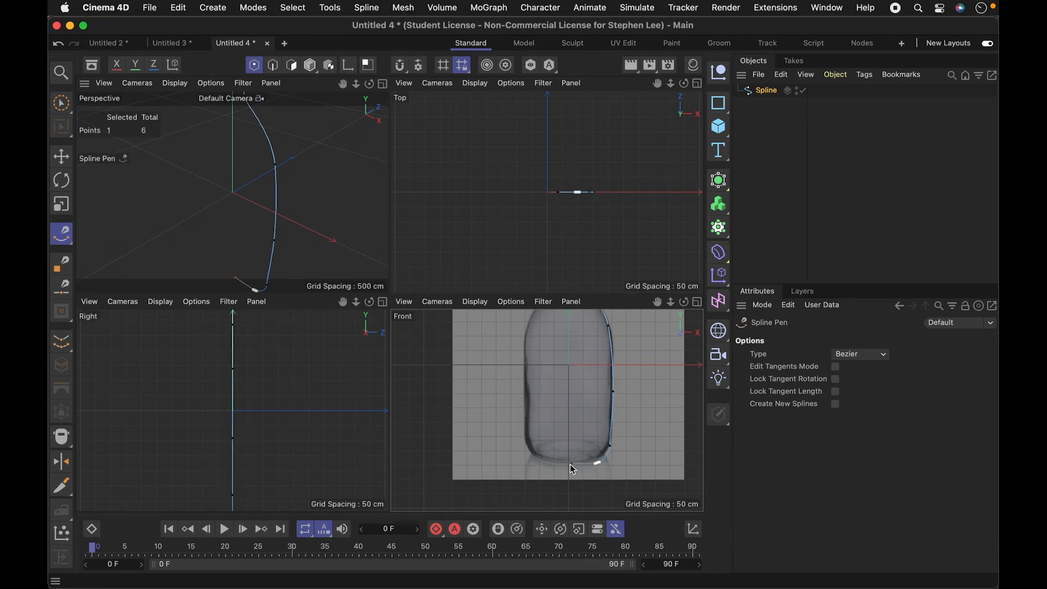
left_click_drag(568, 464, 589, 473)
key("super+z")
key("super+z")
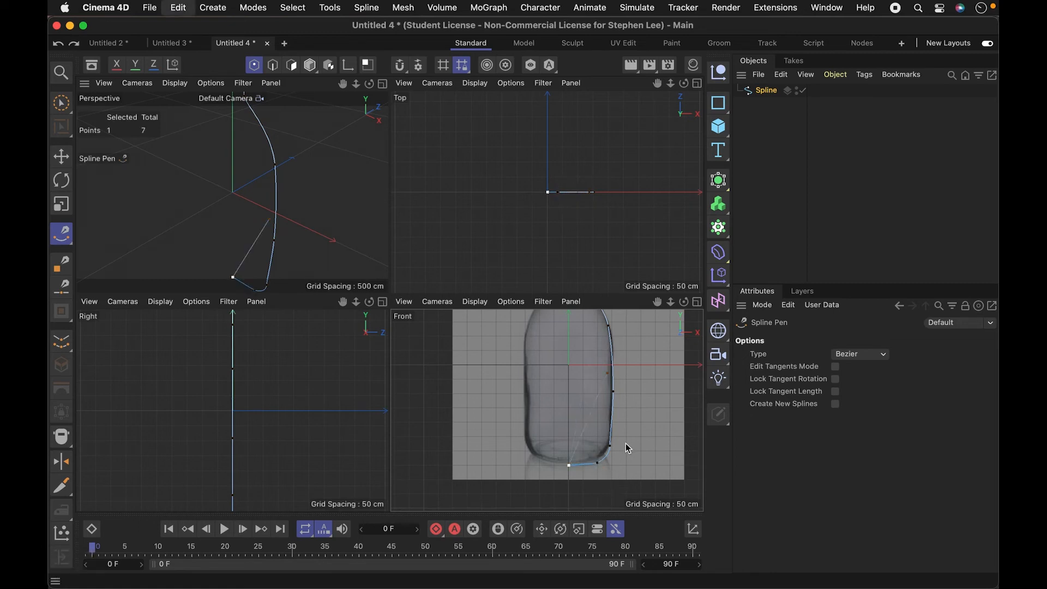
left_click(763, 111)
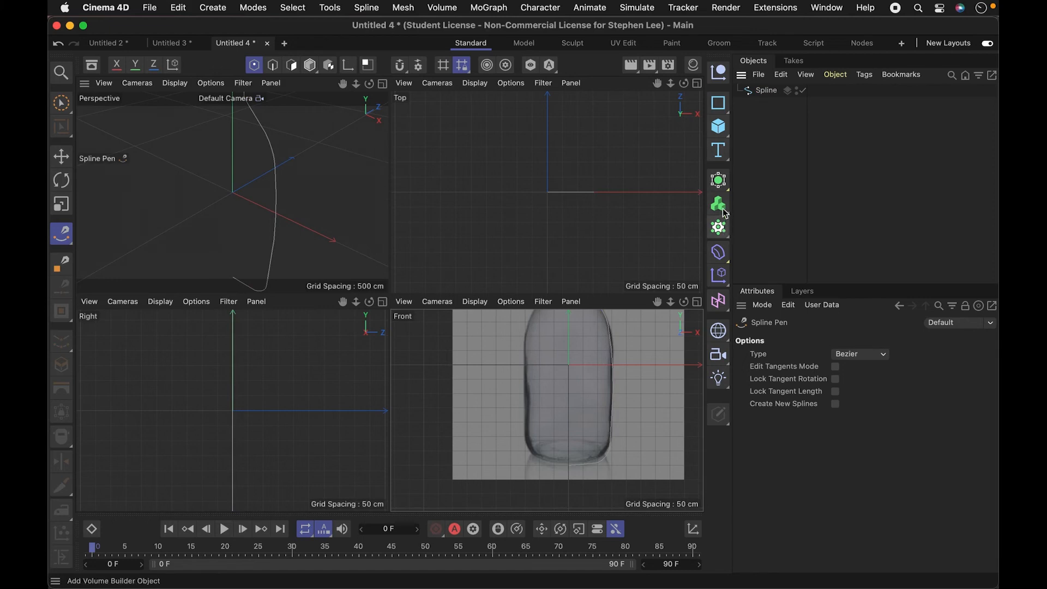
- Add a Lathe generator and nest the bottle profile spline inside it to revolve the outline 360°
left_click(718, 227)
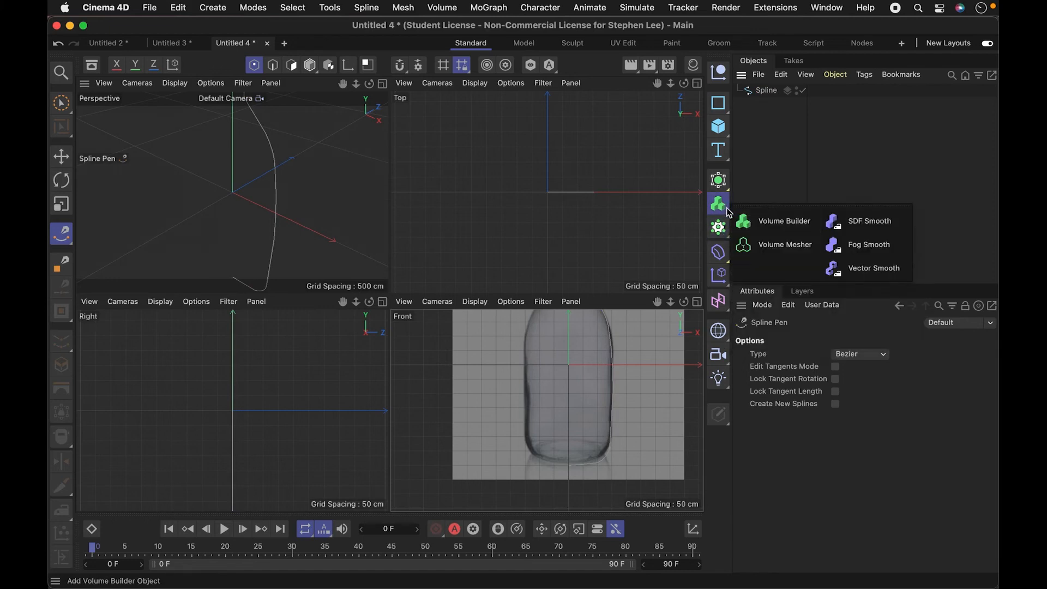
left_click(718, 181)
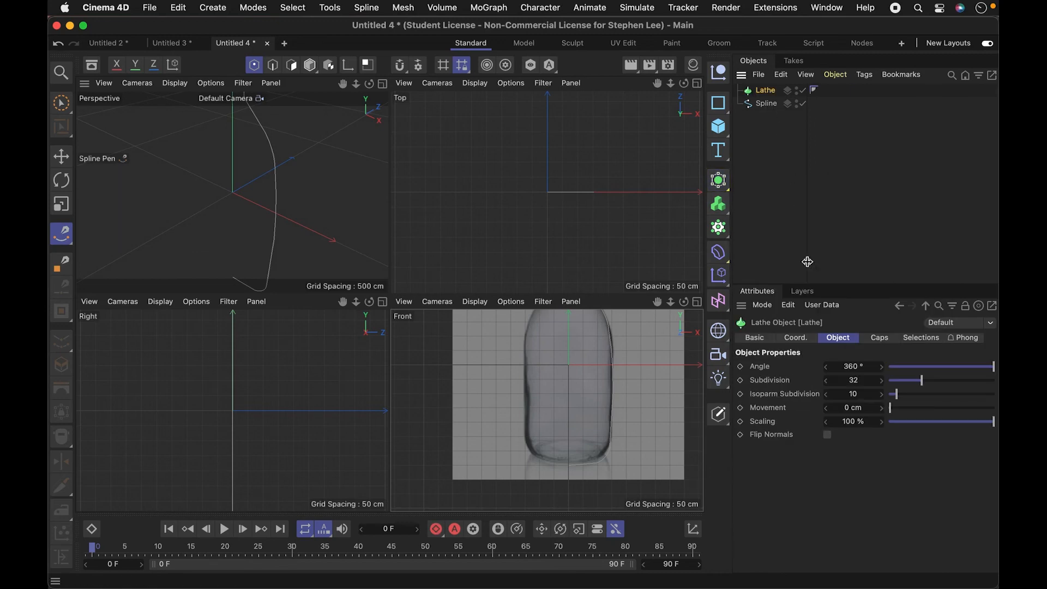
left_click_drag(769, 107, 764, 91)
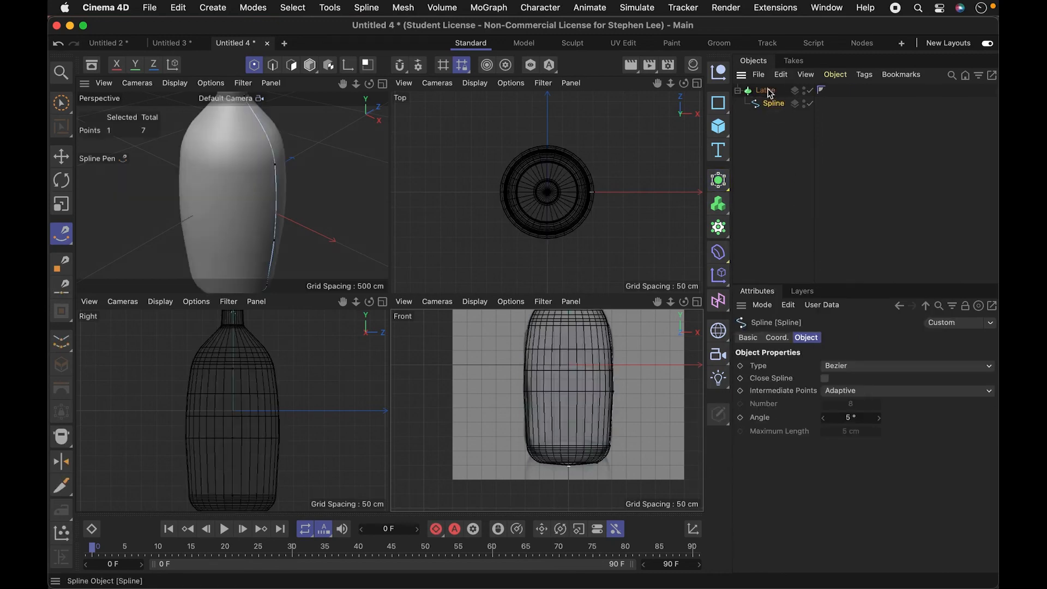
key("3")
left_click_drag(263, 198, 337, 175)
key("2")
key("3")
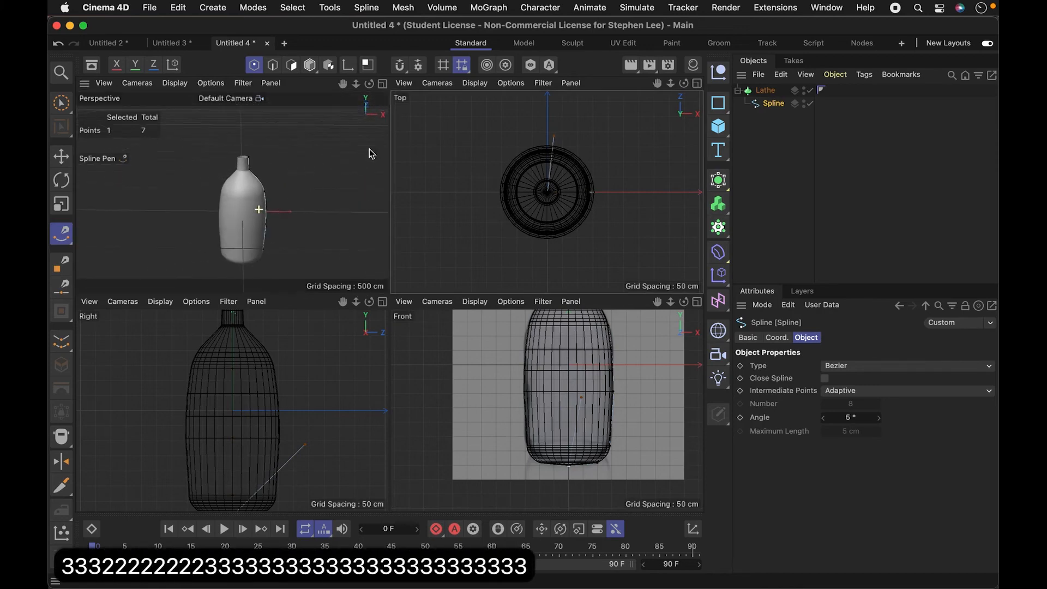
- Rename the Lathe object to "Lathe bottle" and switch from the Spline Pen to Live Selection
double_click(765, 90)
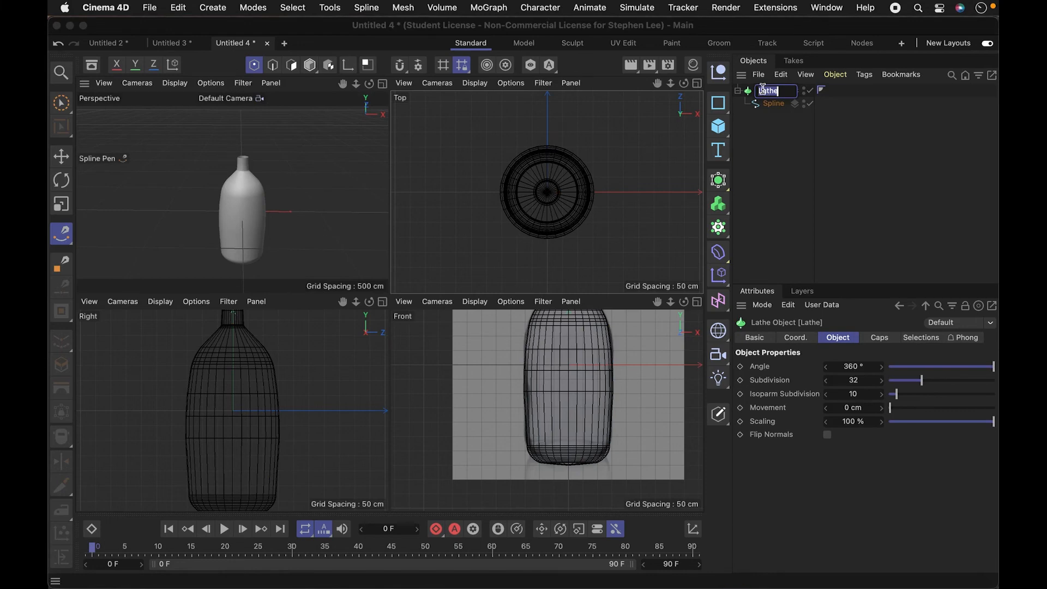
key("Right")
type("bottle")
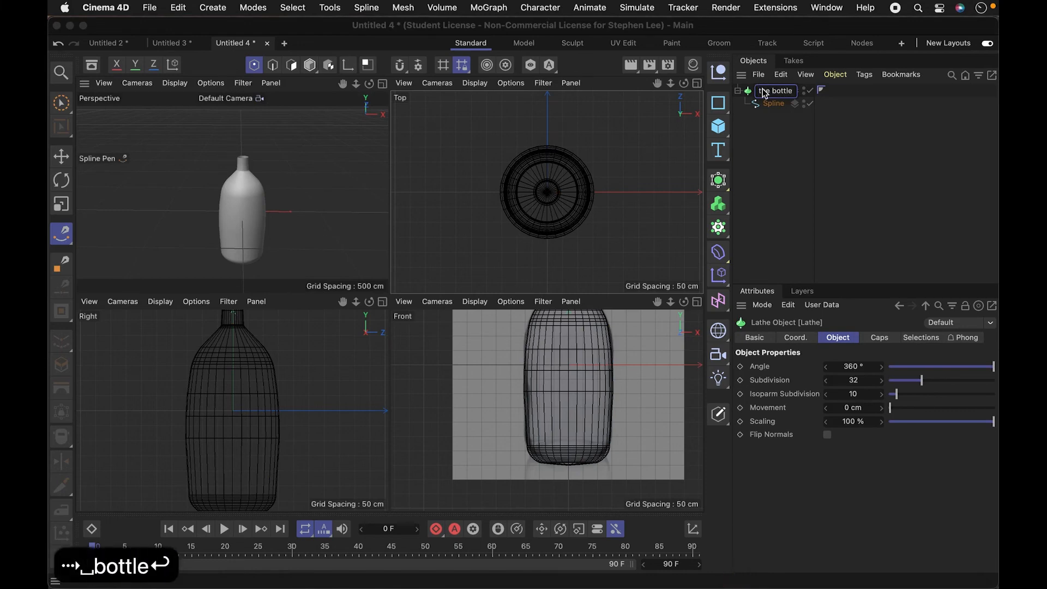
key("Return")
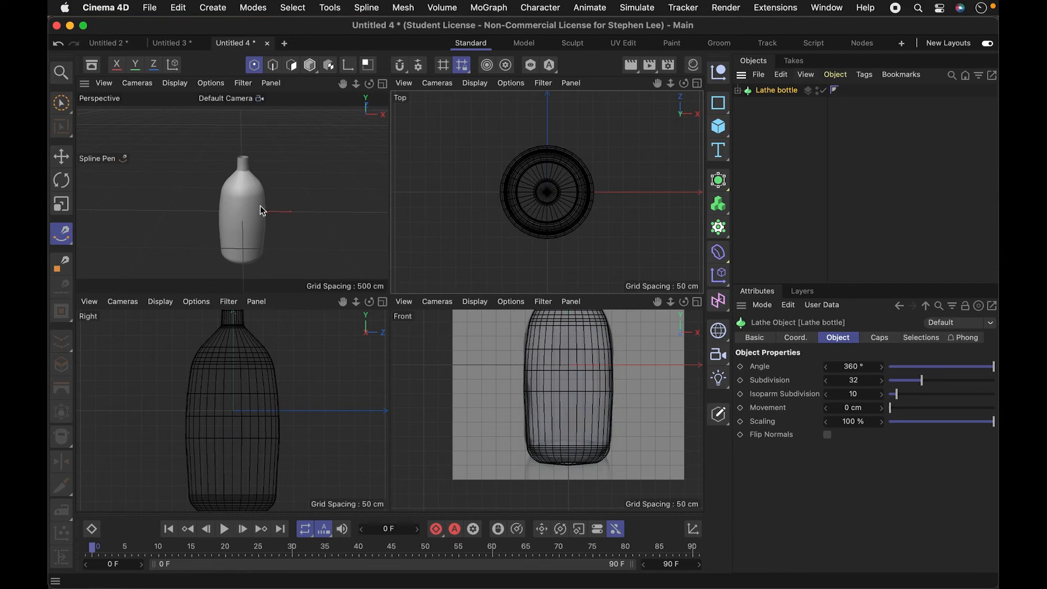
key("space")
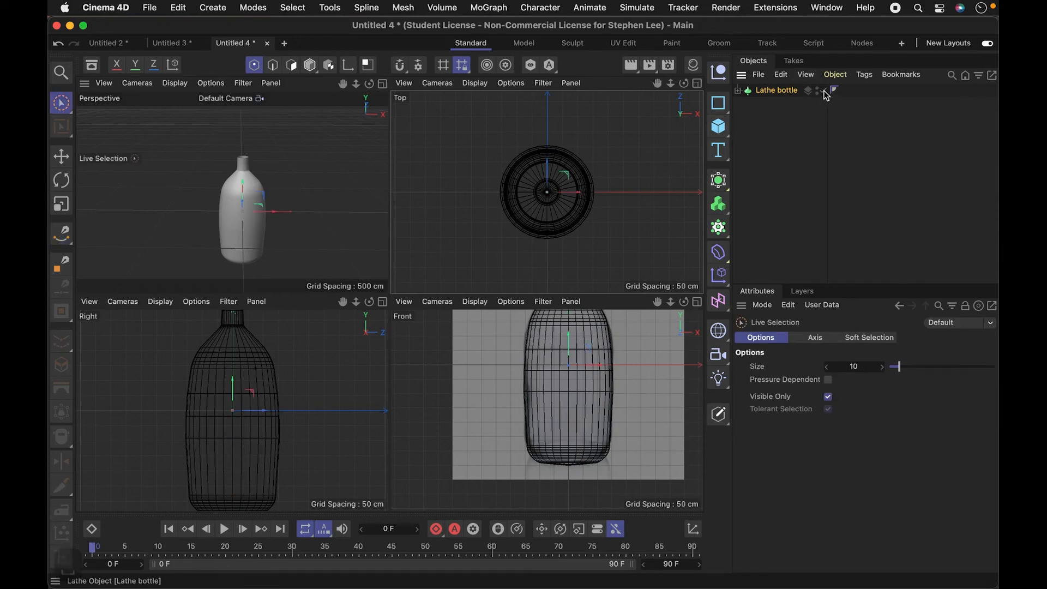
- Disable the Lathe bottle generator and its profile spline so only the bottle reference image remains
left_click(823, 90)
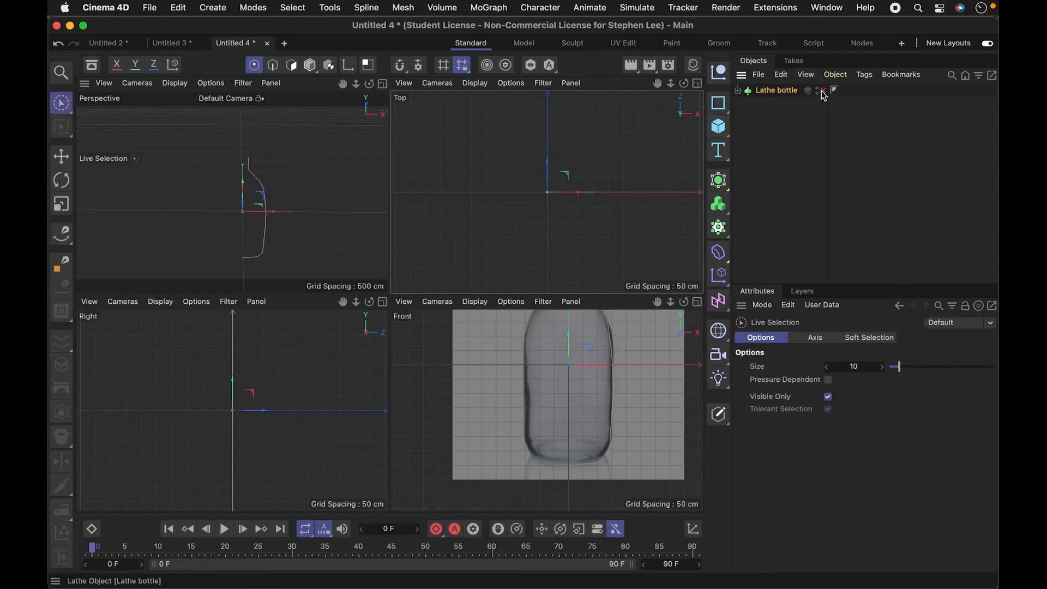
left_click(739, 91)
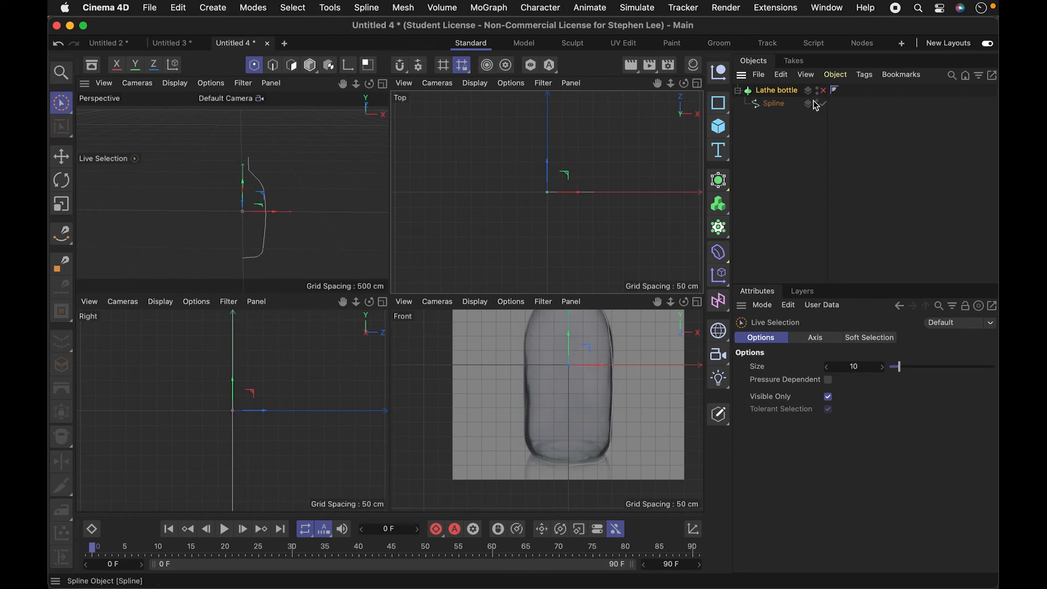
left_click(823, 104)
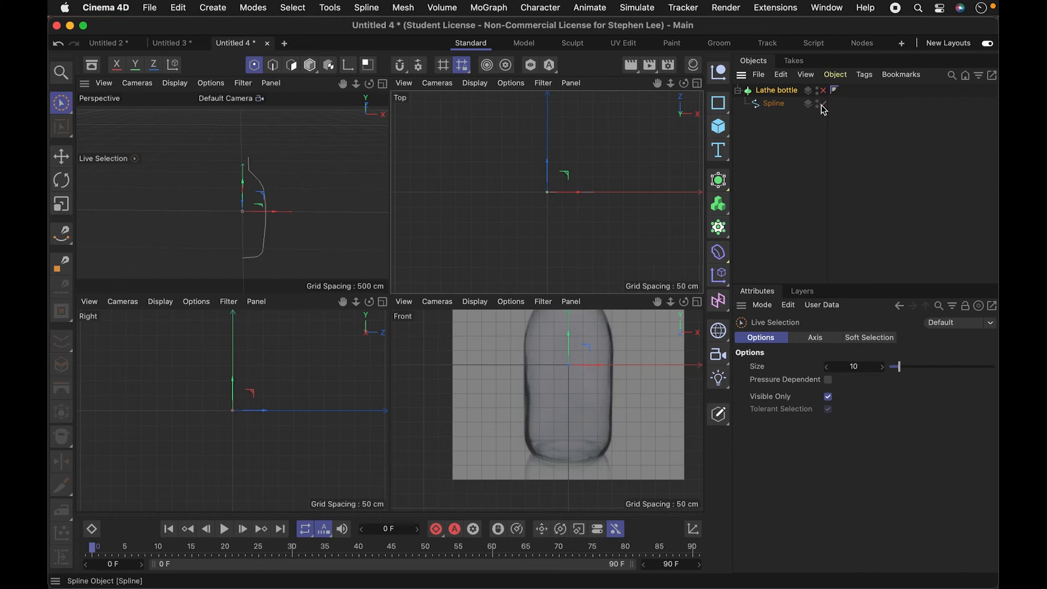
left_click(823, 91)
left_click(823, 91)
left_click(823, 91)
left_click(823, 91)
left_click(823, 104)
- Add a circle spline in the XZ plane and raise it to the rim of the bottle's mouth in the Front view
key("1")
left_click_drag(590, 378, 566, 426)
key("2")
key("1")
left_click_drag(590, 378, 590, 369)
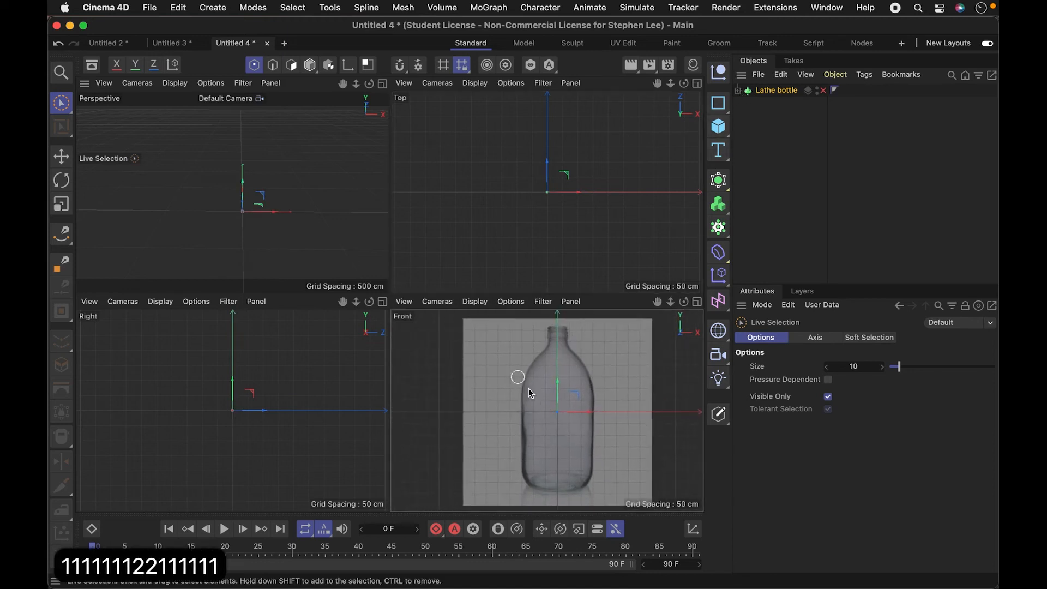
left_click(718, 103)
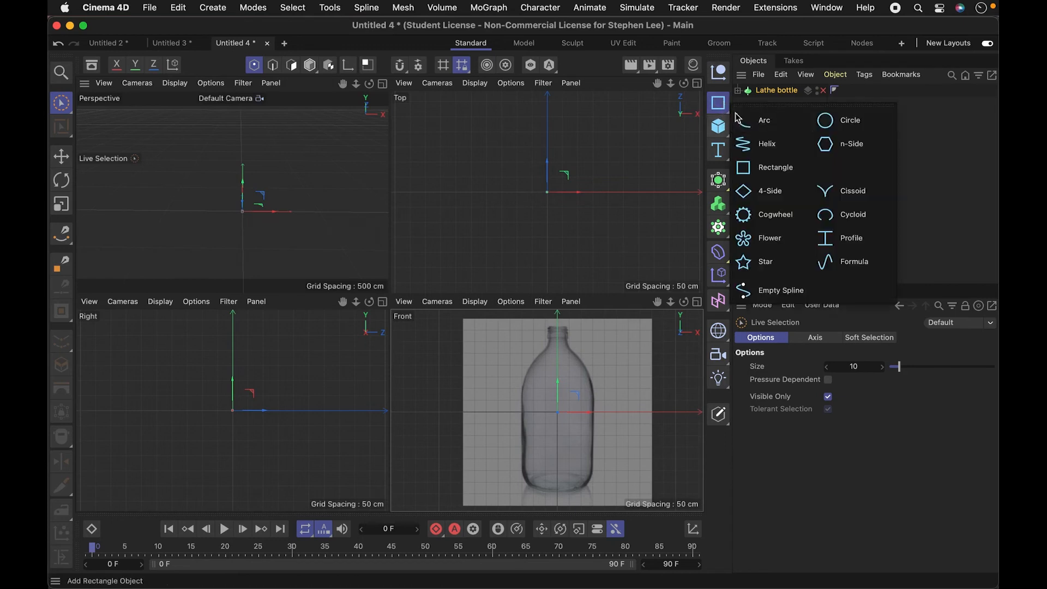
left_click(832, 127)
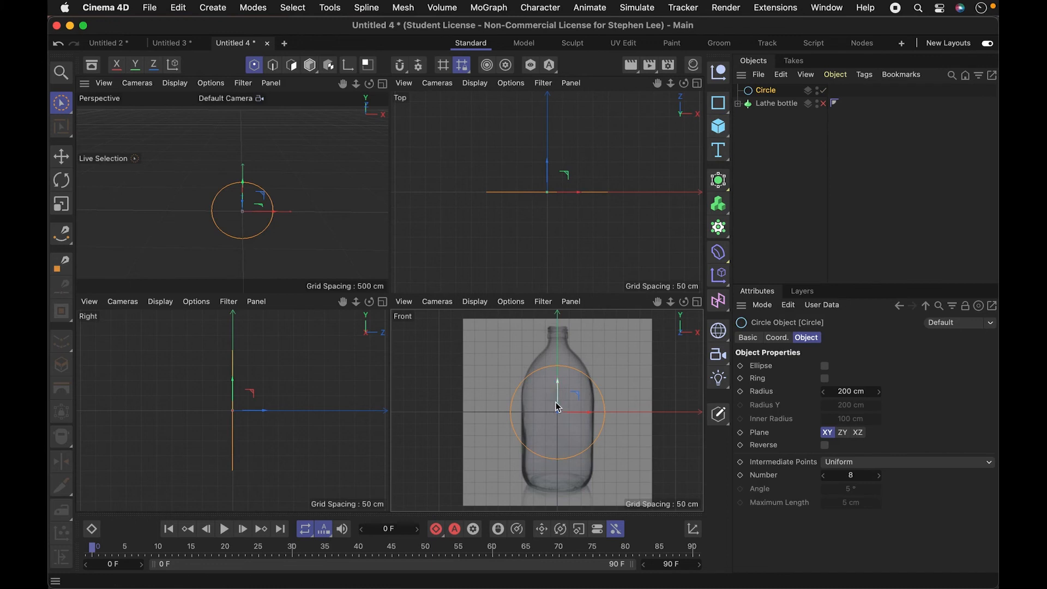
left_click(859, 433)
left_click_drag(557, 381, 557, 299)
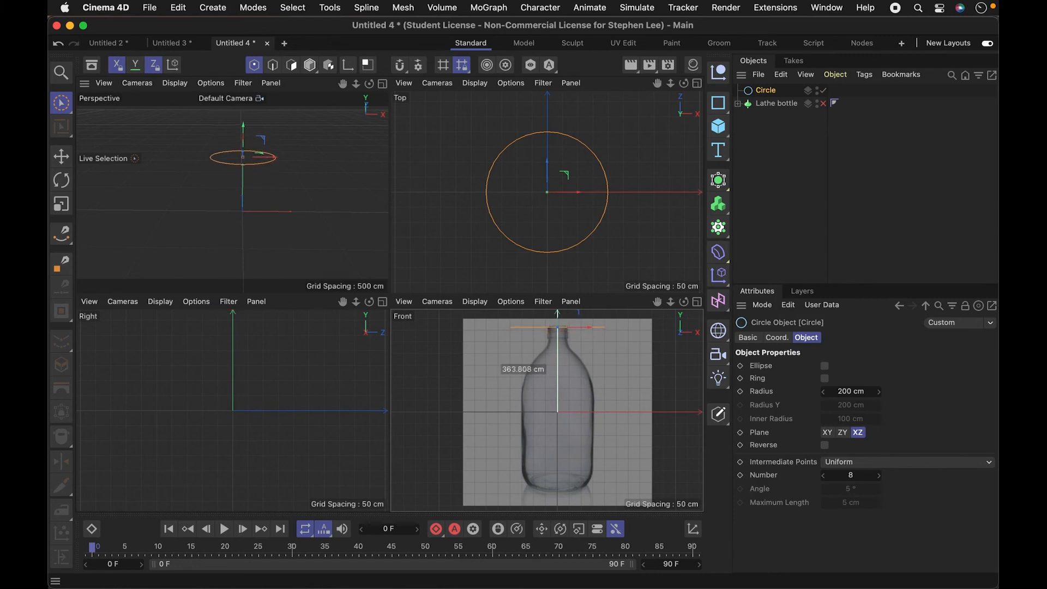
left_click_drag(557, 303, 557, 303)
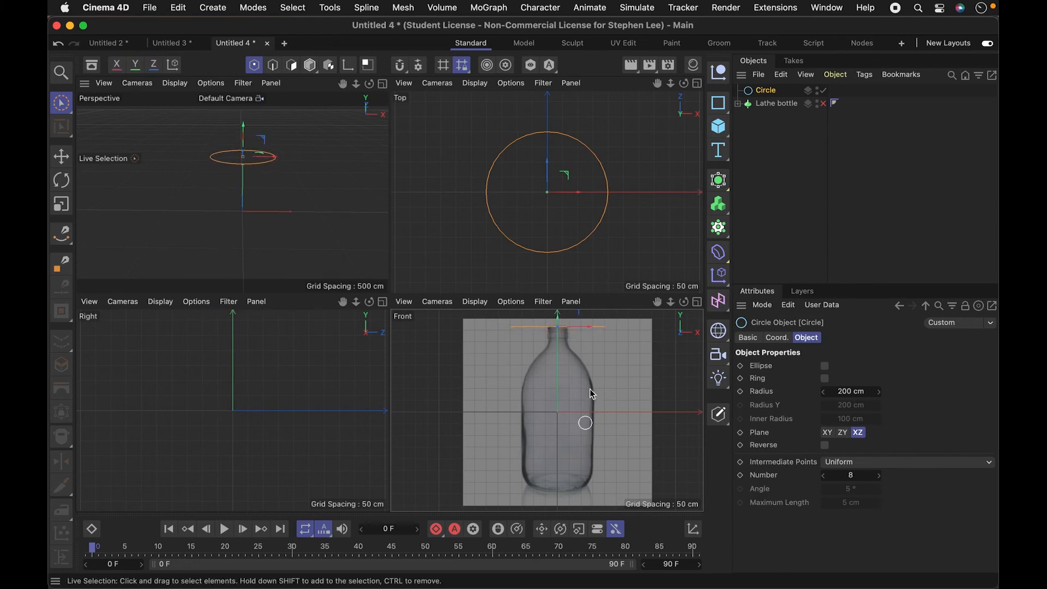
- Scale the circle down to the width of the bottle's mouth, a radius of about 45 cm
key("t")
left_click_drag(586, 352, 82, 420)
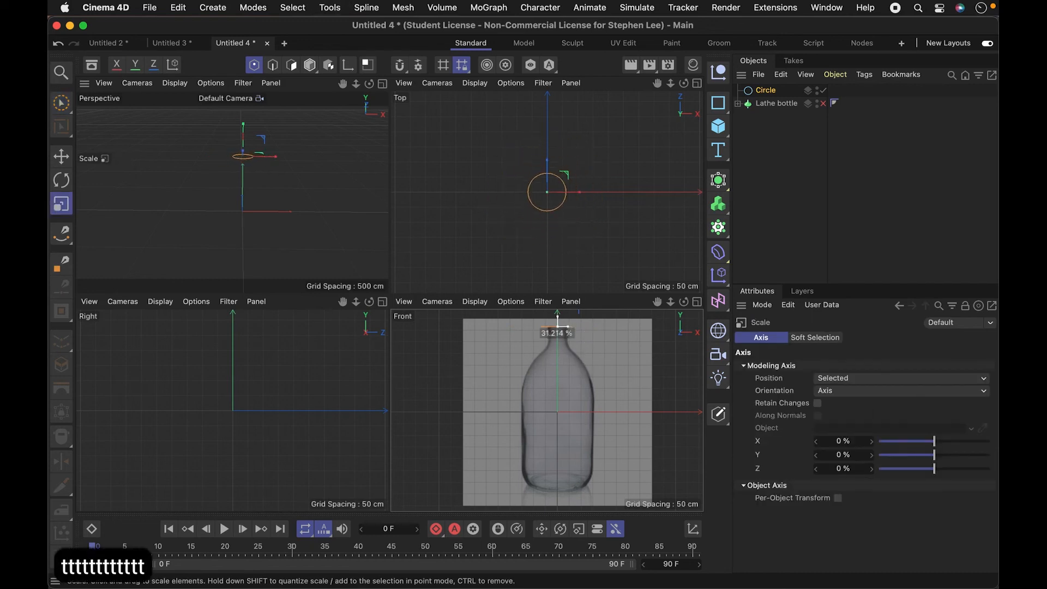
key("2")
left_click_drag(543, 357, 437, 400)
key("1")
key("t")
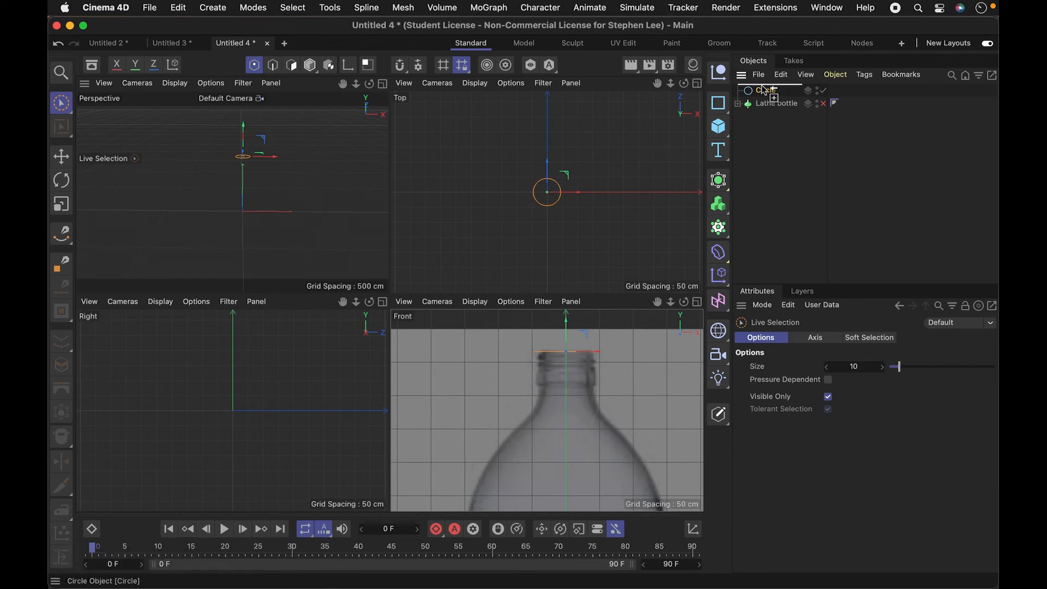
- Duplicate the mouth circle and lower the copy to the bottom edge of the threaded rim
left_click_drag(765, 90, 766, 89, "ctrl")
left_click_drag(565, 320, 573, 360)
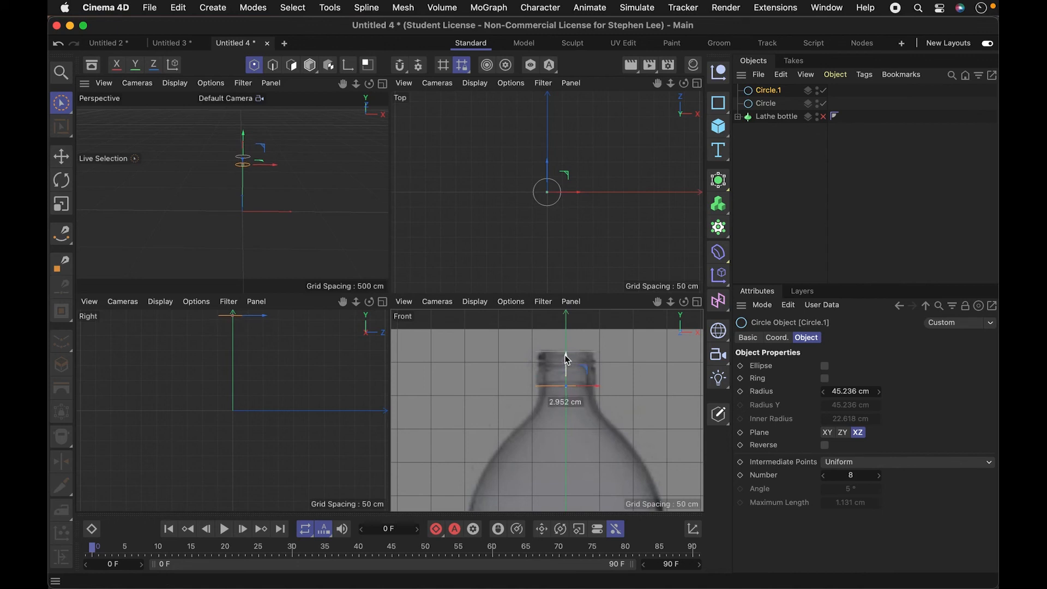
left_click_drag(564, 358, 563, 357)
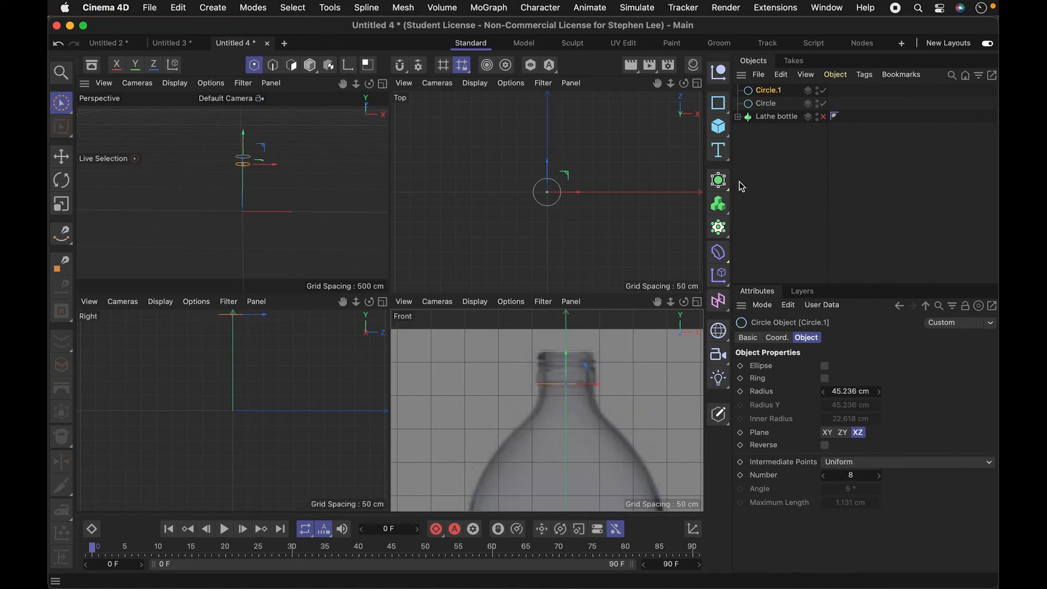
- Duplicate the lower rim circle, move the copy just below it, and scale it down to the neck's width
left_click_drag(775, 95, 773, 89)
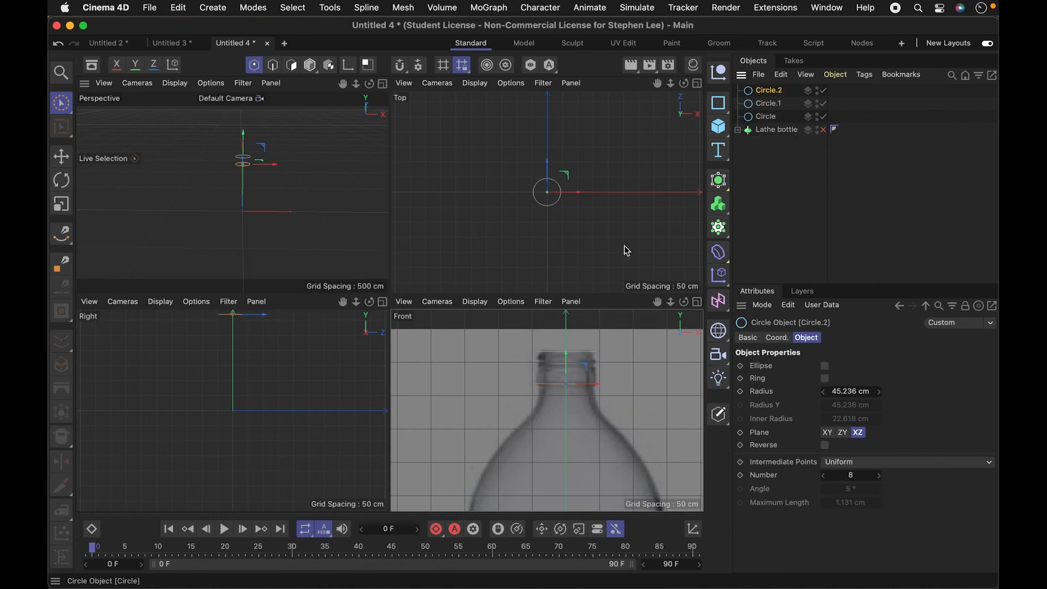
left_click_drag(567, 359, 566, 364)
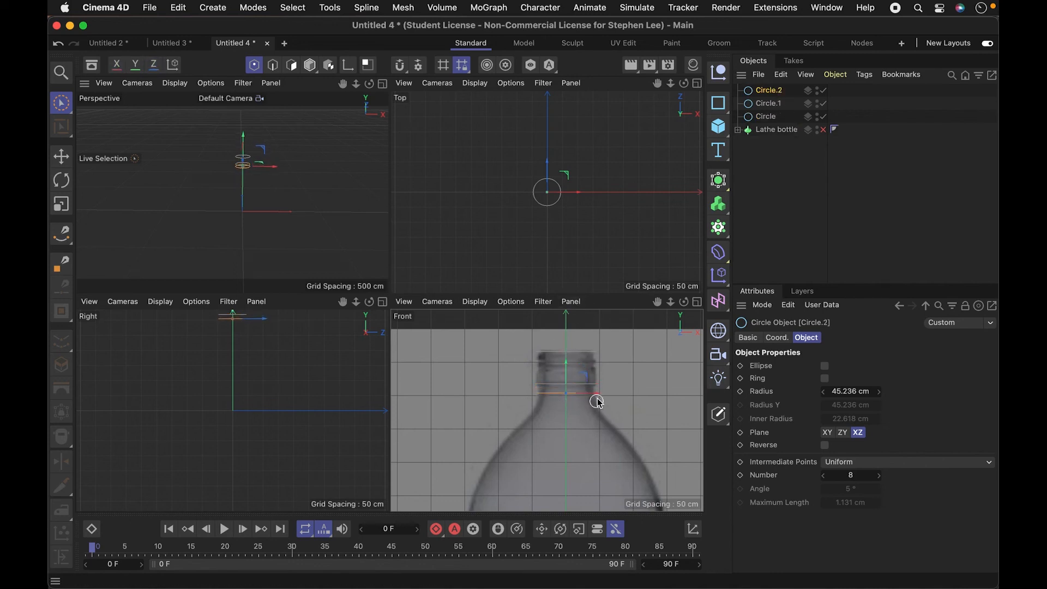
key("t")
left_click_drag(591, 412, 530, 416)
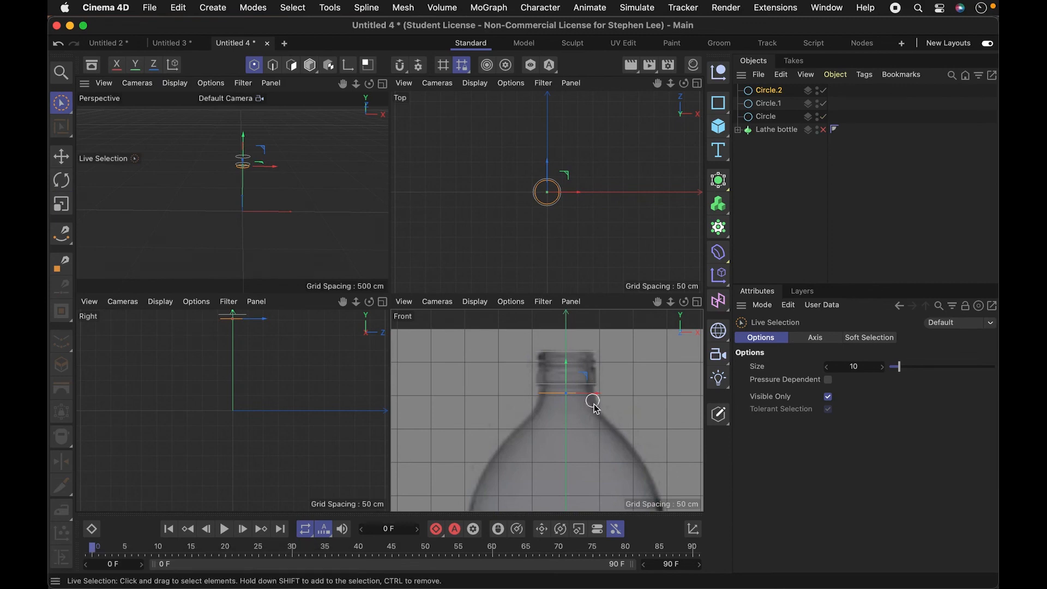
- Duplicate the neck circle, lower the copy to the top of the shoulder, and enlarge it to a radius of about 55 cm
left_click_drag(765, 92, 766, 87, "ctrl")
left_click_drag(566, 366, 565, 394)
key("t")
left_click_drag(686, 445, 729, 443)
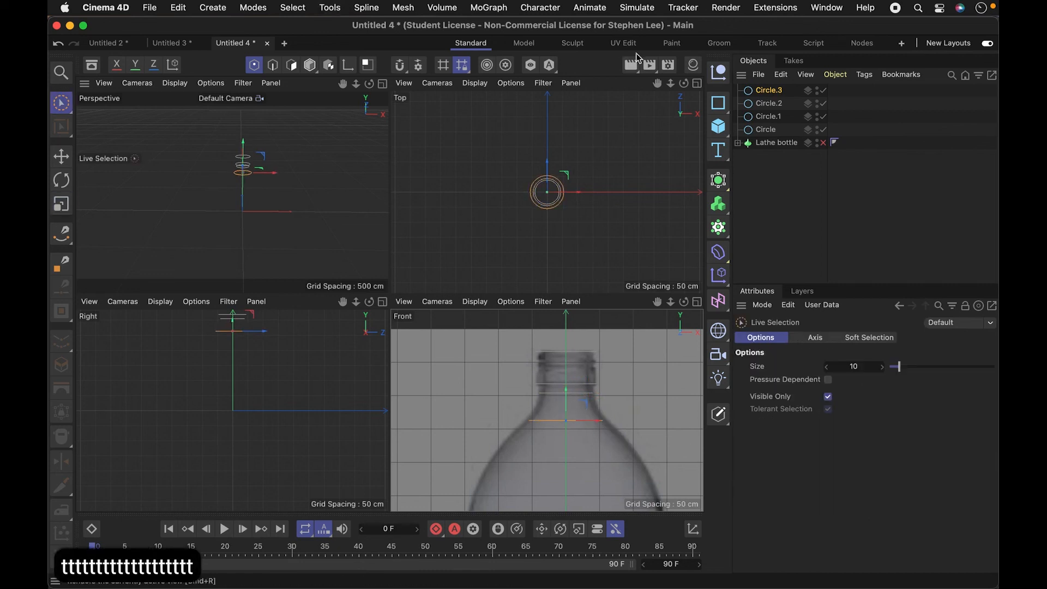
- Duplicate the upper shoulder circle, lower the copy to mid-shoulder, and enlarge it to a radius of about 135 cm
left_click_drag(779, 85, 778, 85, "ctrl")
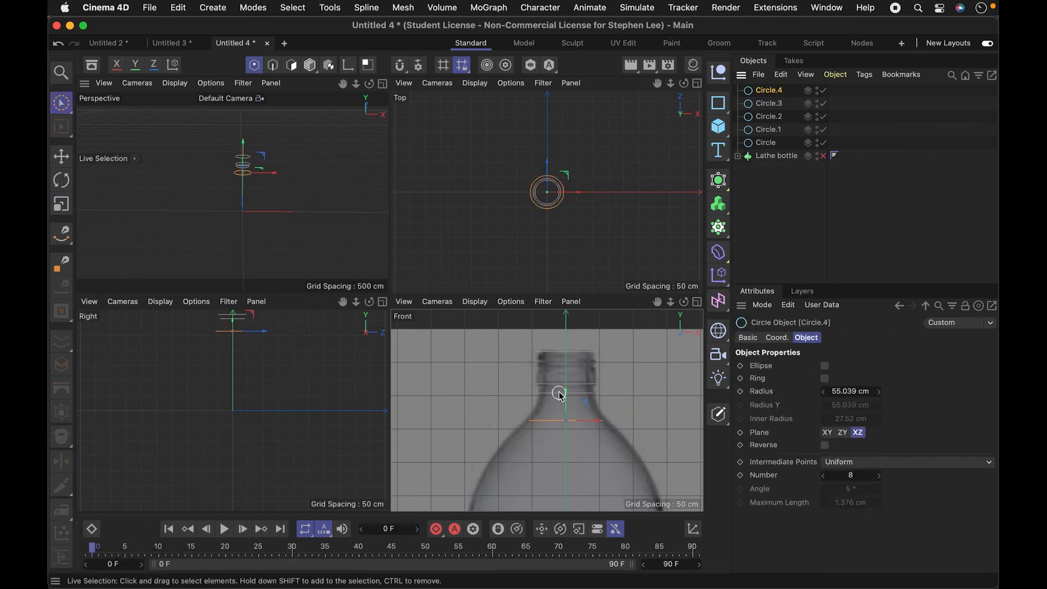
key("1")
mouse_move(565, 395)
left_mouse_down()
mouse_move(571, 345)
mouse_move(563, 414)
left_mouse_up()
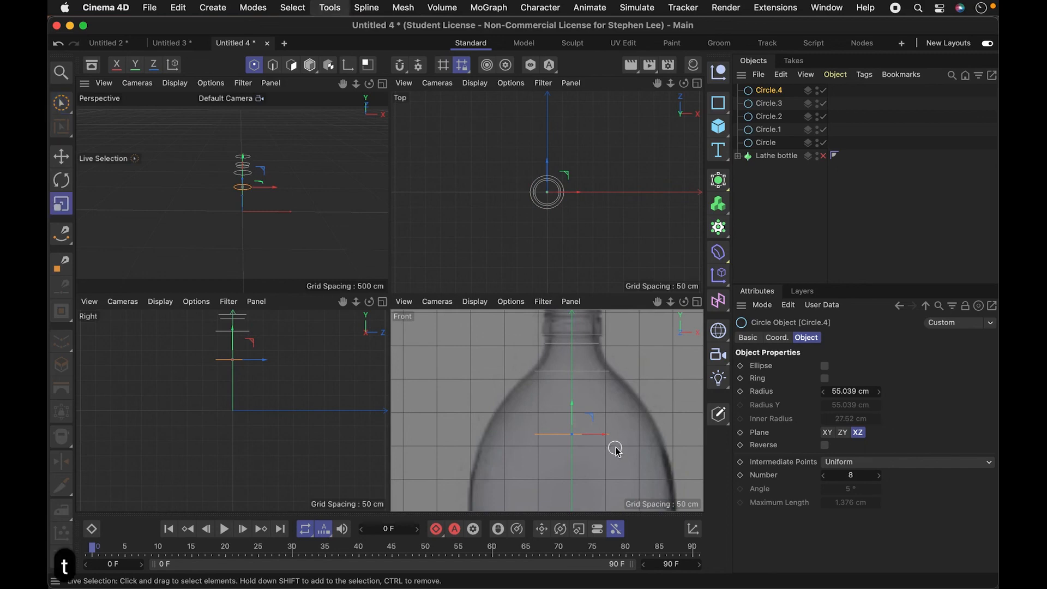
key("t")
left_click_drag(607, 439, 656, 439)
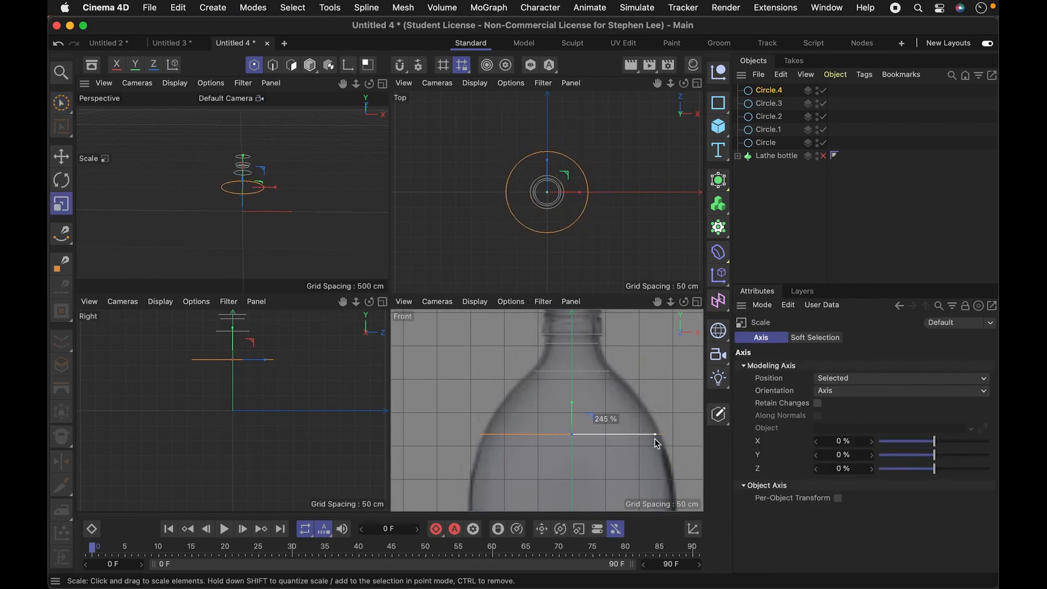
- Duplicate the mid-shoulder circle, lower the copy to the shoulder's base, and enlarge it to the body's width, about 149 cm radius
left_click_drag(777, 90, 777, 88, "ctrl")
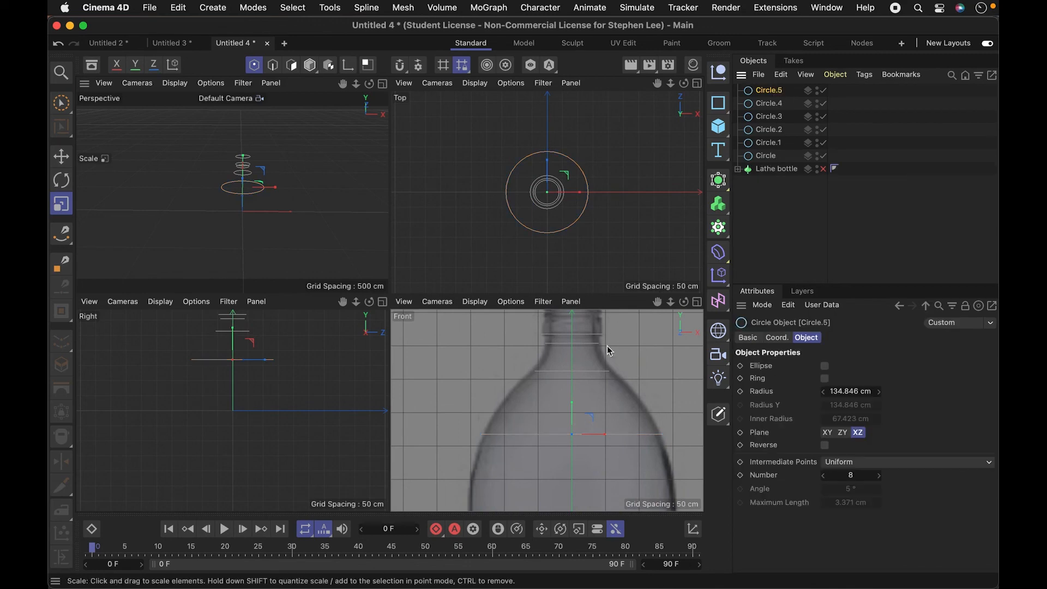
key("1")
left_click_drag(619, 356, 568, 408)
key("e")
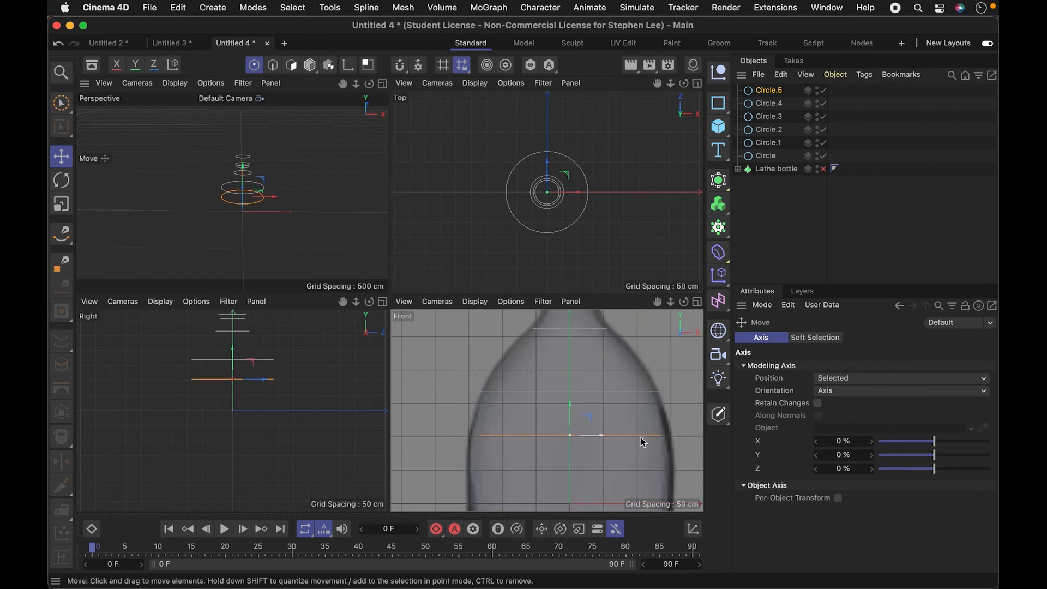
key("t")
left_click_drag(632, 469, 673, 468)
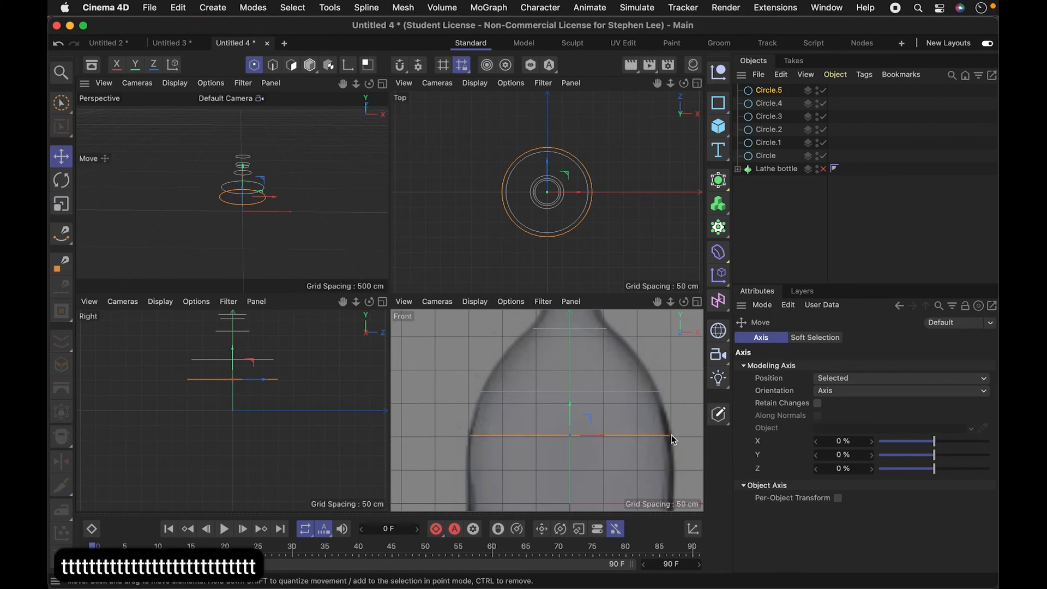
key("t")
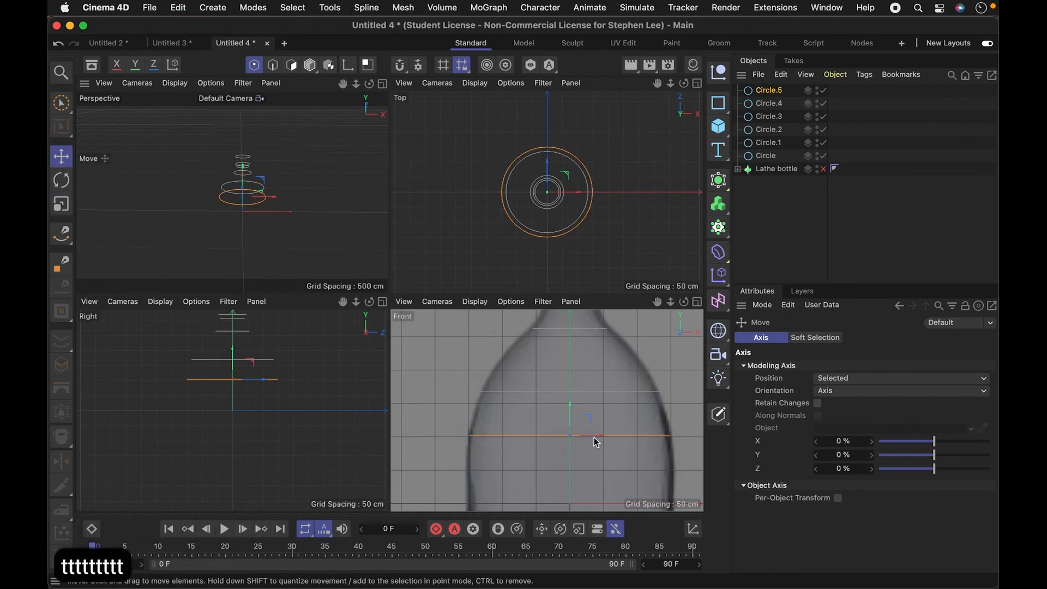
- Duplicate the body-width circle and lower the copy to the bottom of the bottle's straight body, just above the base curve
key("1")
left_click_drag(590, 416, 582, 327)
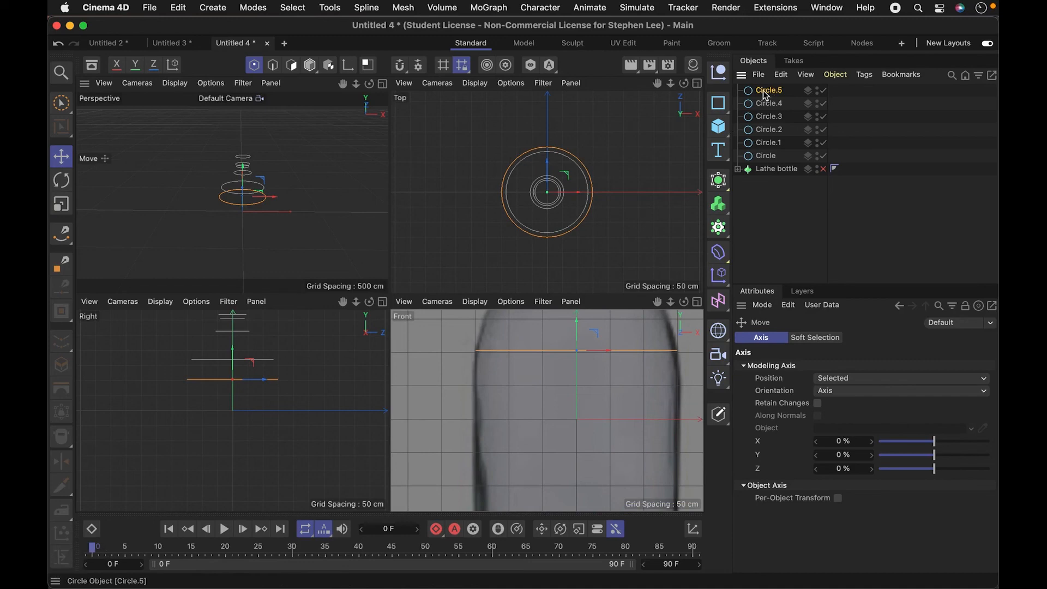
left_click_drag(765, 90, 766, 88, "ctrl")
left_click_drag(578, 327, 609, 419)
key("1")
left_click_drag(609, 472, 612, 389)
left_click_drag(579, 333, 579, 462)
key("1")
left_click_drag(610, 427, 608, 342)
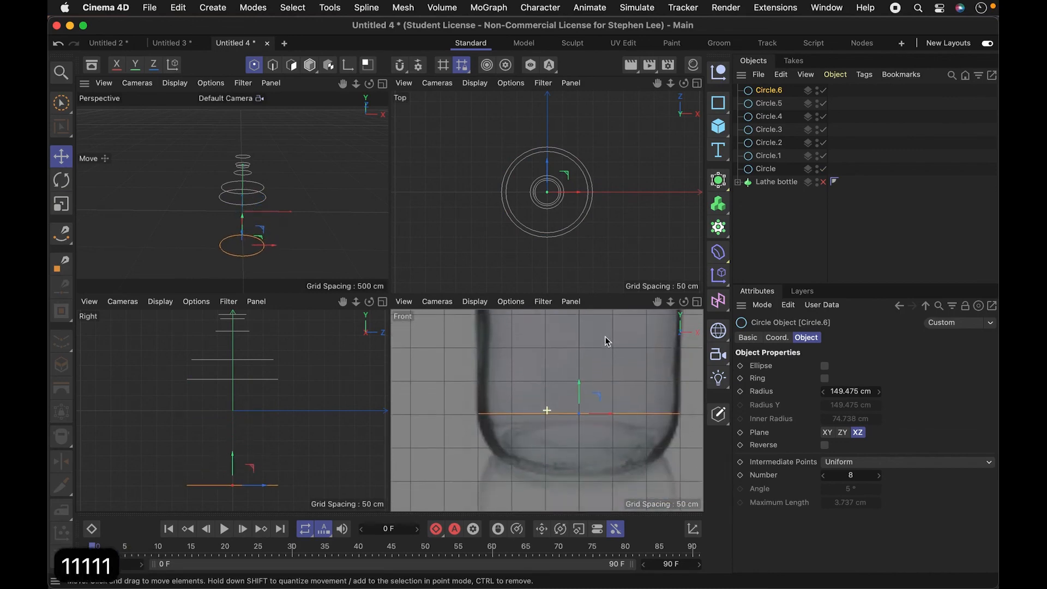
left_click_drag(583, 401, 582, 395)
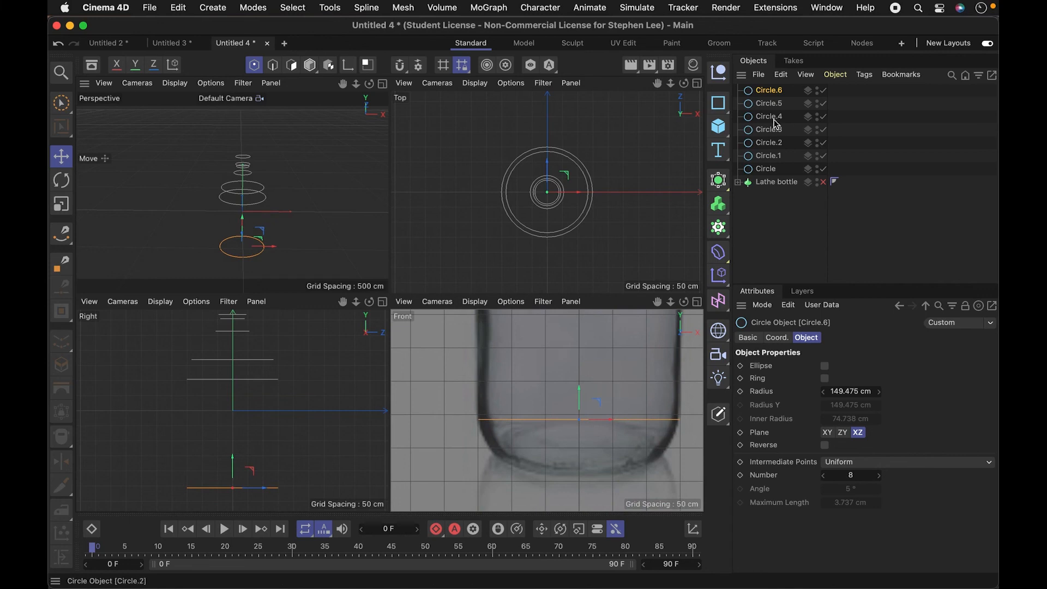
- Duplicate the lowest circle, move the copy down into the base curve, and scale it down to the bottle's outline there
left_click_drag(768, 90, 769, 89, "ctrl")
left_click_drag(579, 393, 579, 433)
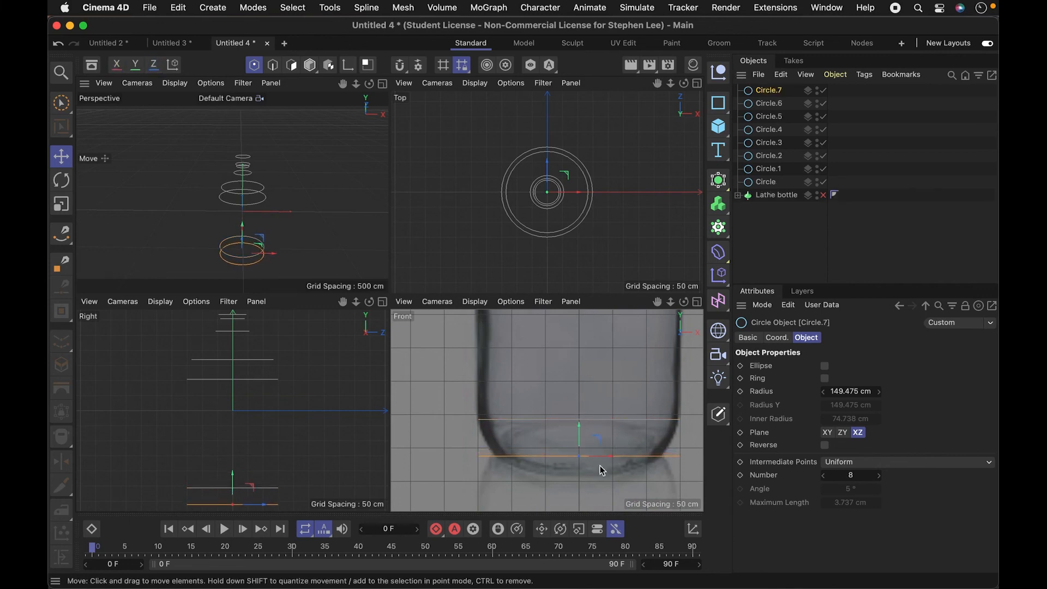
key("t")
key("t")
left_click_drag(631, 476, 535, 475)
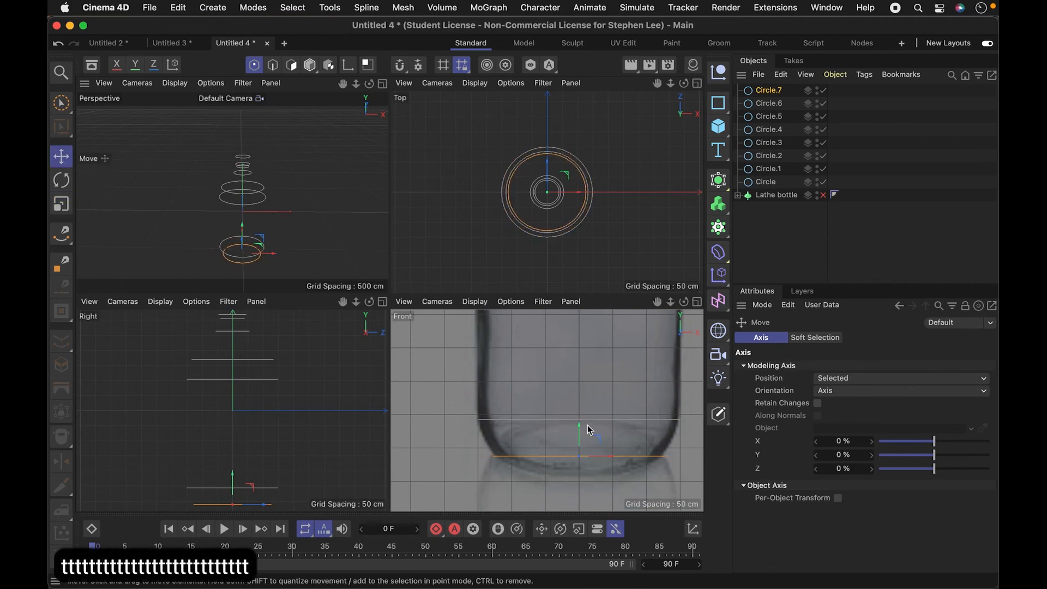
- Add another copy of the base circle at the very bottom of the bottle and scale it down to fit the base
left_click_drag(579, 432, 584, 456, "ctrl")
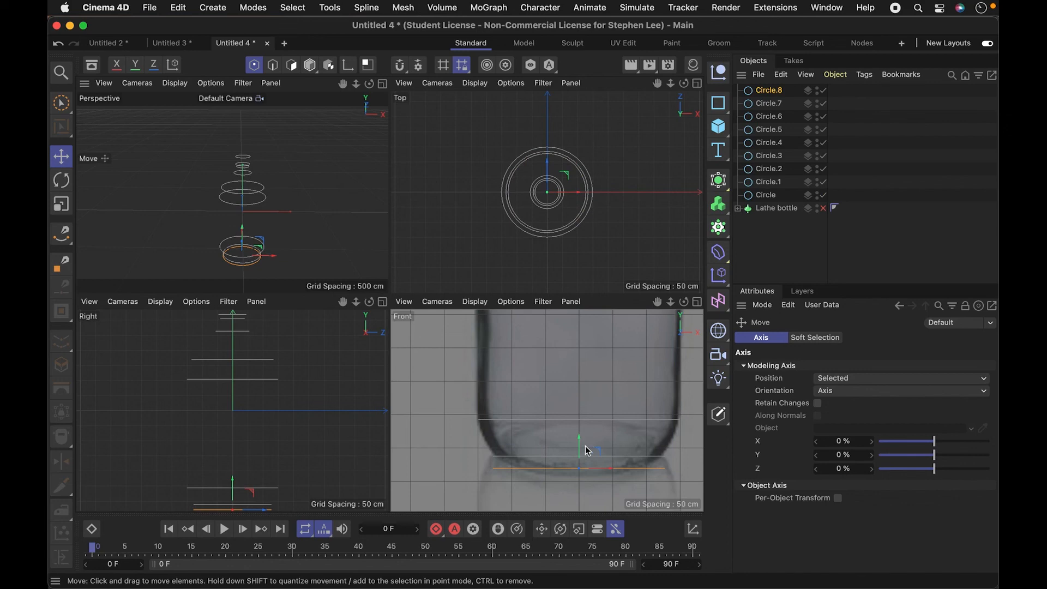
key("t")
key("t")
key("t")
key("t")
key("t")
left_click_drag(626, 494, 545, 496)
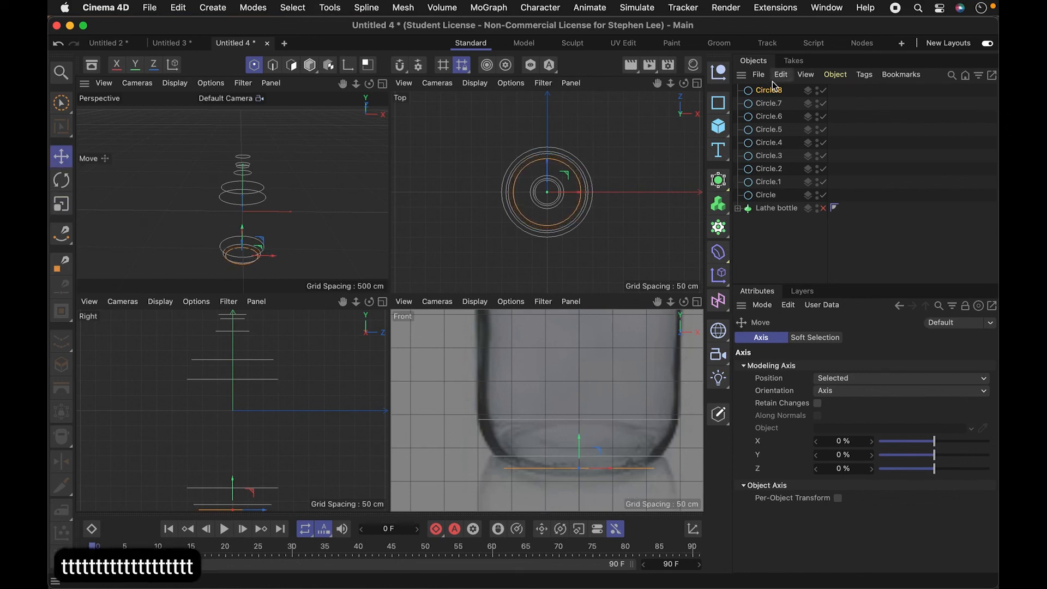
- Add a Loft generator and nest all nine circles inside it to skin them into a bottle
left_click(718, 180)
left_click(788, 254)
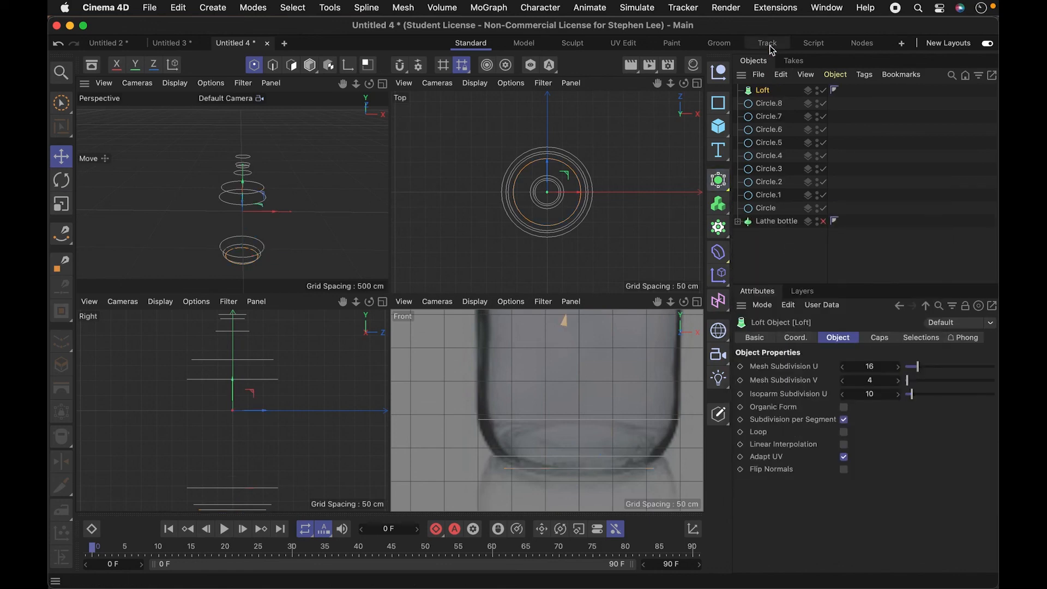
left_click(771, 210)
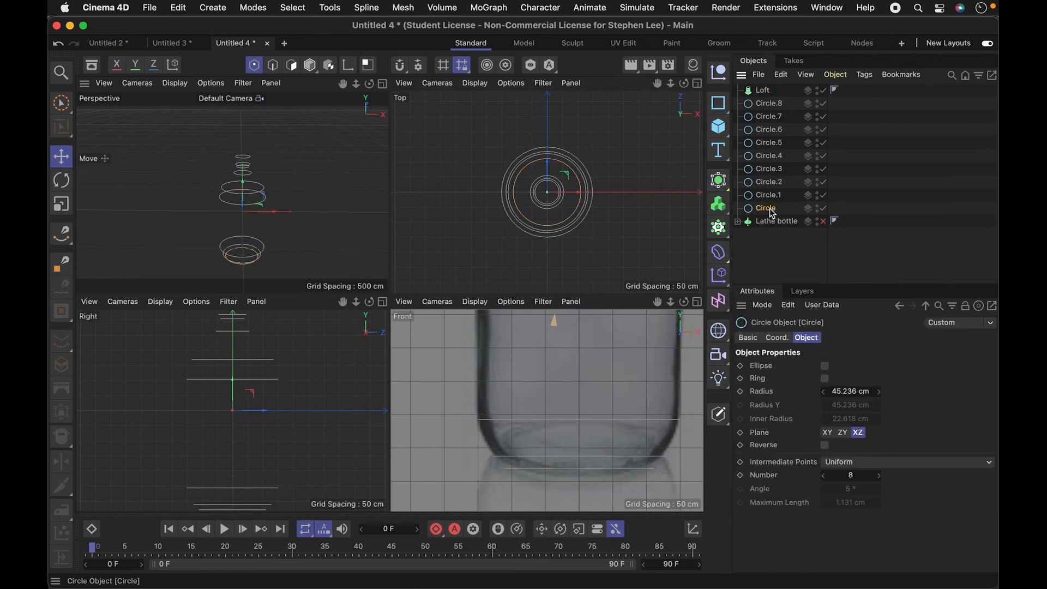
left_click(769, 107, "shift")
left_click_drag(763, 99, 764, 93)
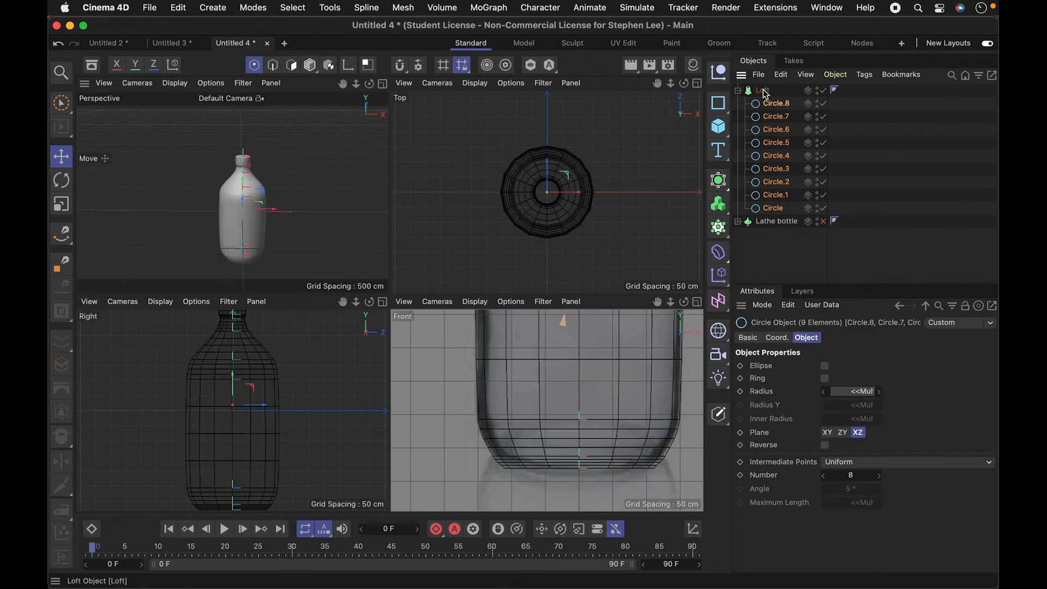
- Examine the lofted bottle's body, neck and capped mouth up close in an enlarged Perspective view
key("3")
left_click_drag(293, 212, 368, 188)
key("2")
left_click_drag(303, 207, 387, 105)
left_click(382, 83)
key("1")
key("2")
left_click_drag(458, 304, 539, 341)
key("3")
left_click_drag(570, 261, 494, 337)
key("1")
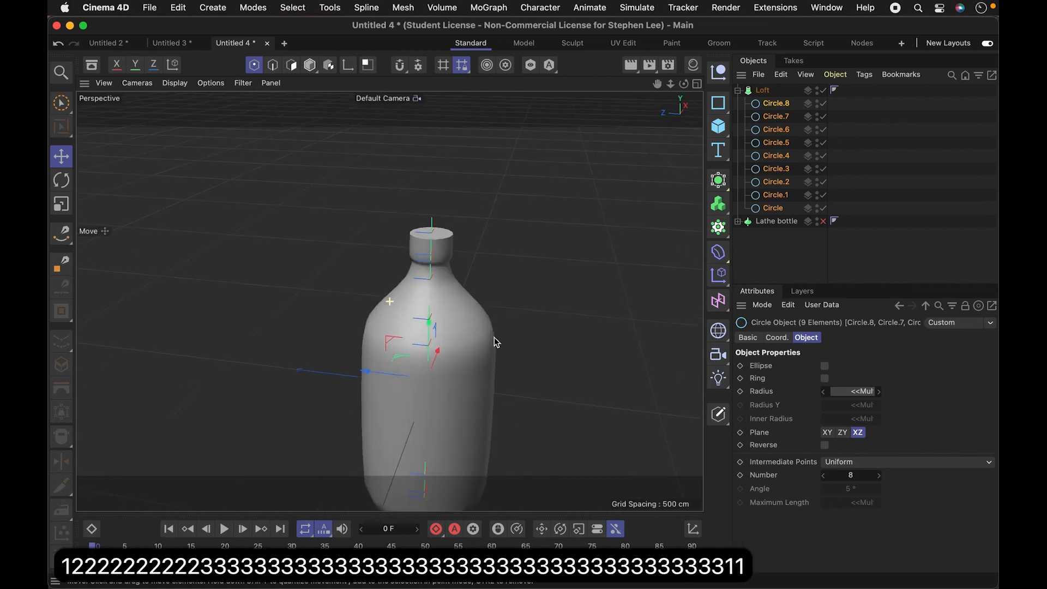
key("2")
left_click_drag(451, 254, 554, 235)
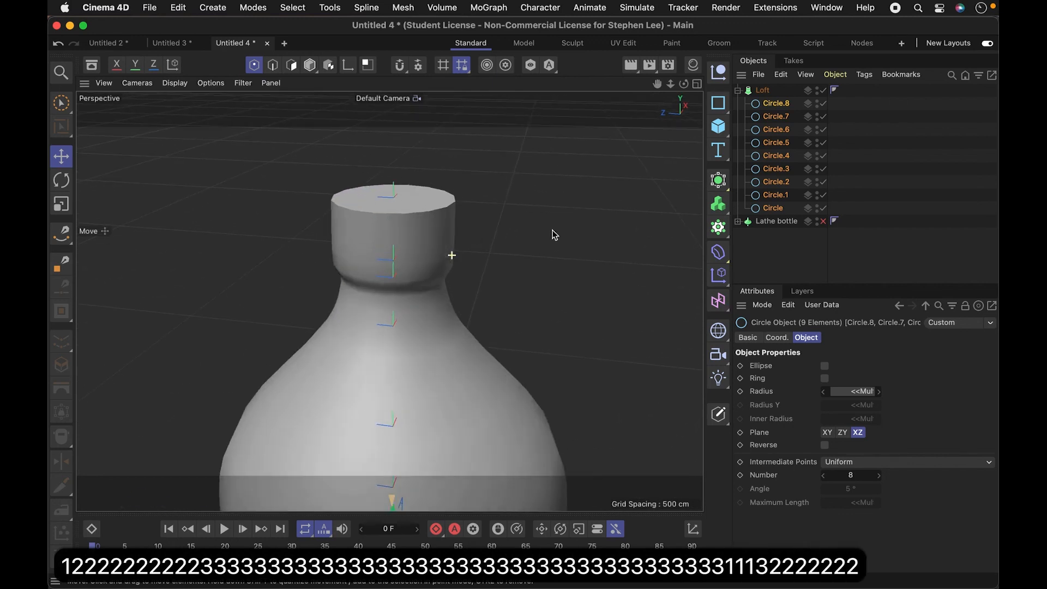
- Show the mesh lines over the shaded bottle in the Perspective view and inspect them around the neck
left_click(174, 83)
left_click(210, 115)
key("2")
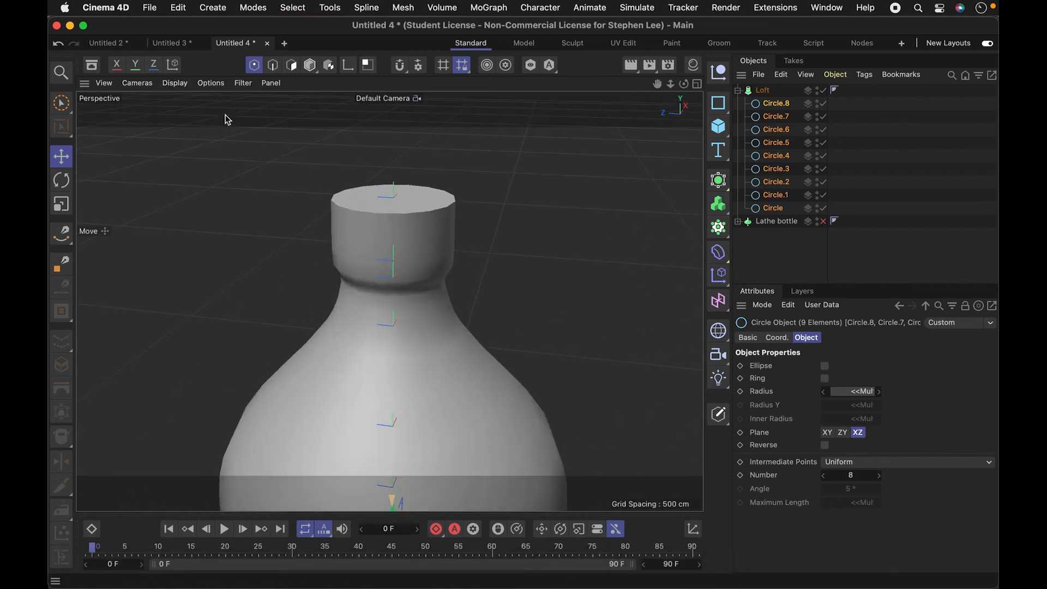
left_click_drag(434, 261, 491, 248)
- Raise the Loft's Mesh Subdivision U to 30 to compare the mesh density, and reduce it to 8
left_click(764, 91)
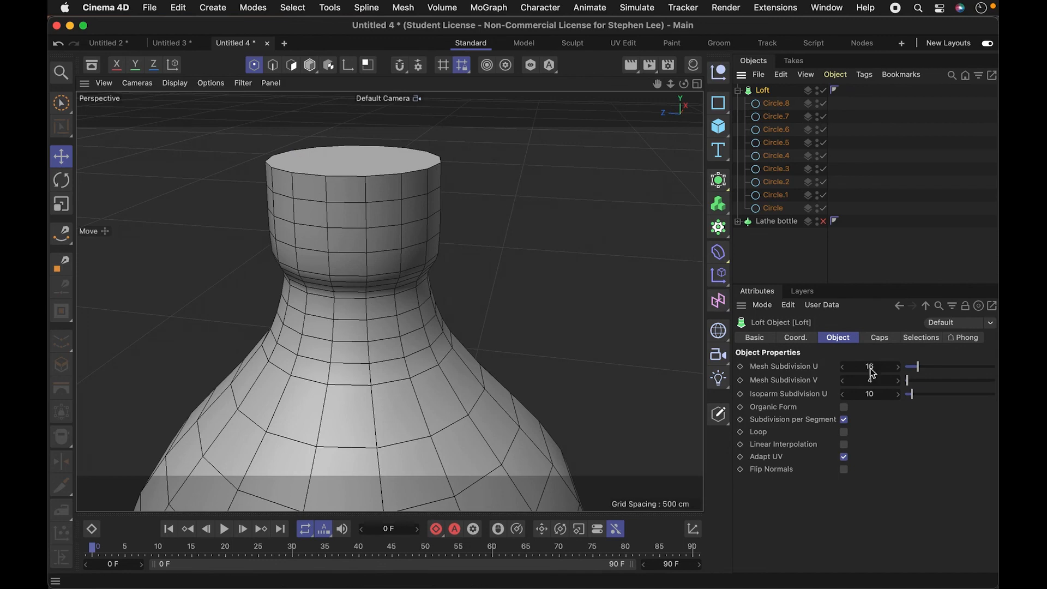
left_click_drag(918, 366, 933, 369)
key("3")
left_click_drag(418, 253, 460, 261)
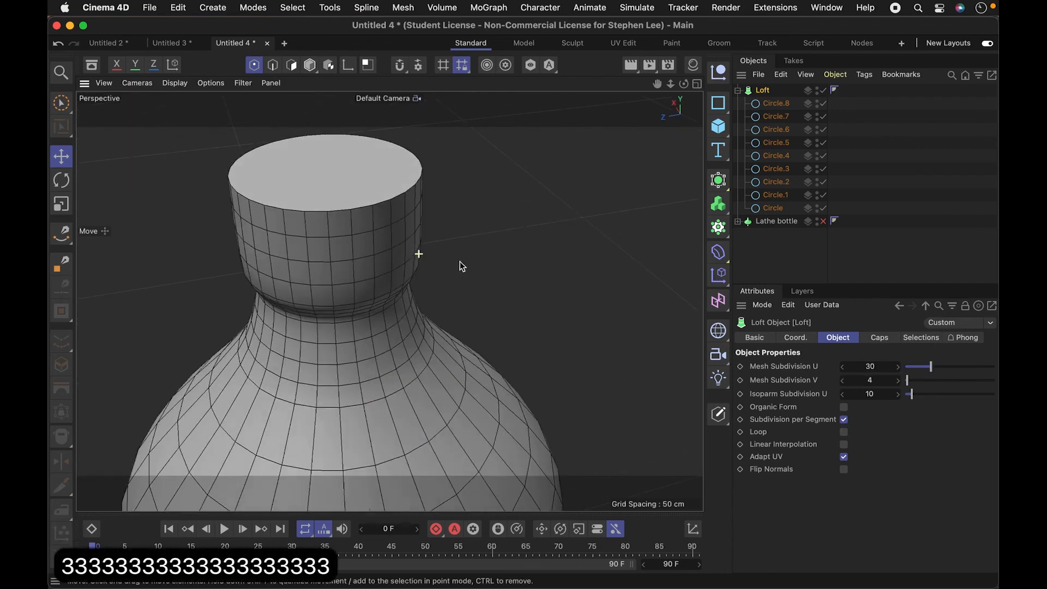
left_click(909, 373)
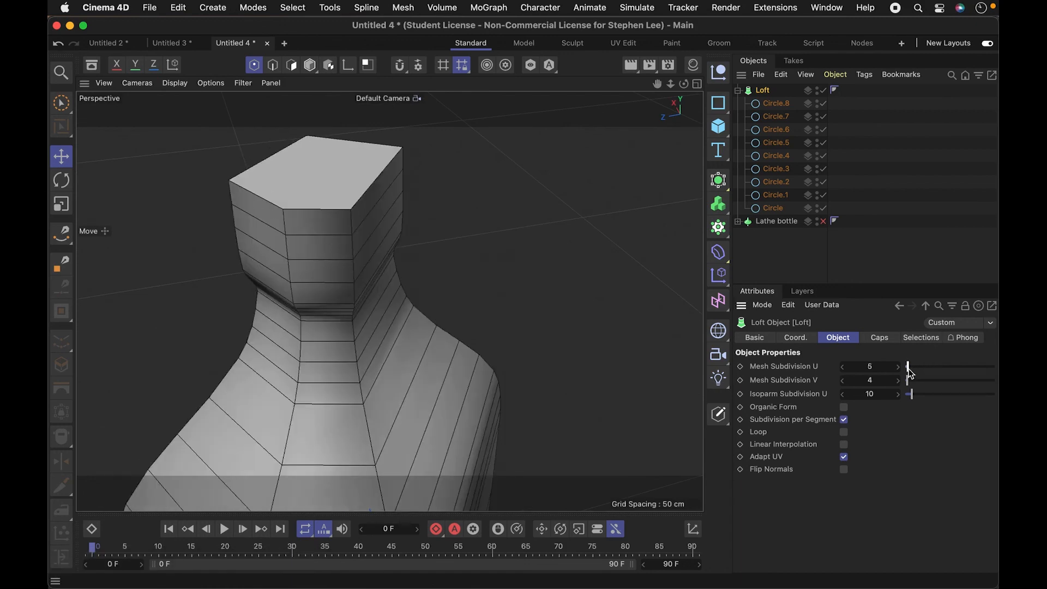
left_click_drag(909, 373, 914, 373)
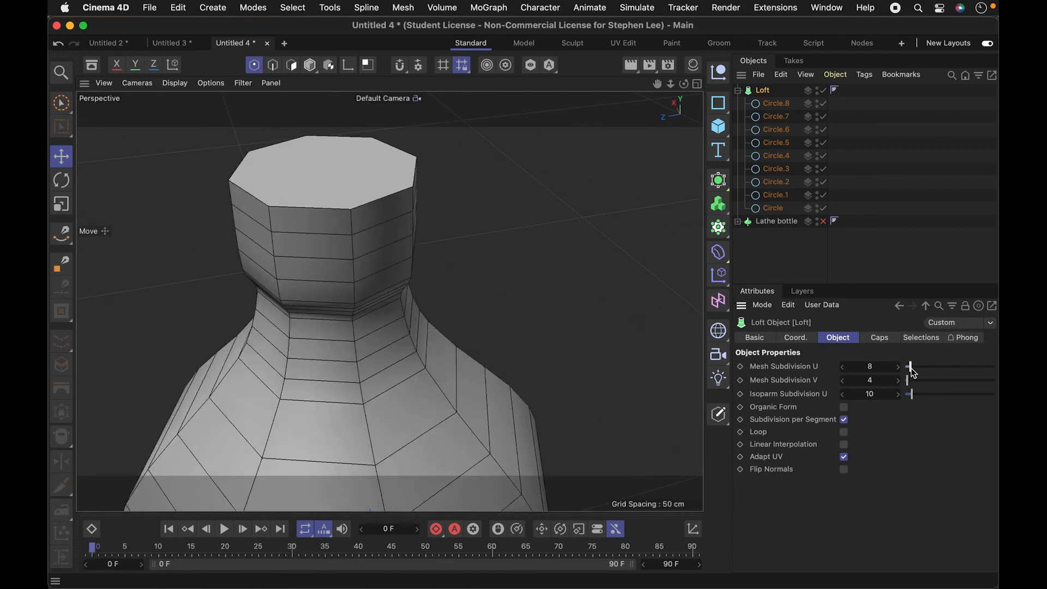
- Render the Perspective view to check the low-subdivision bottle's smoothness, and look over the whole bottle from the side
left_click_drag(381, 264, 591, 405)
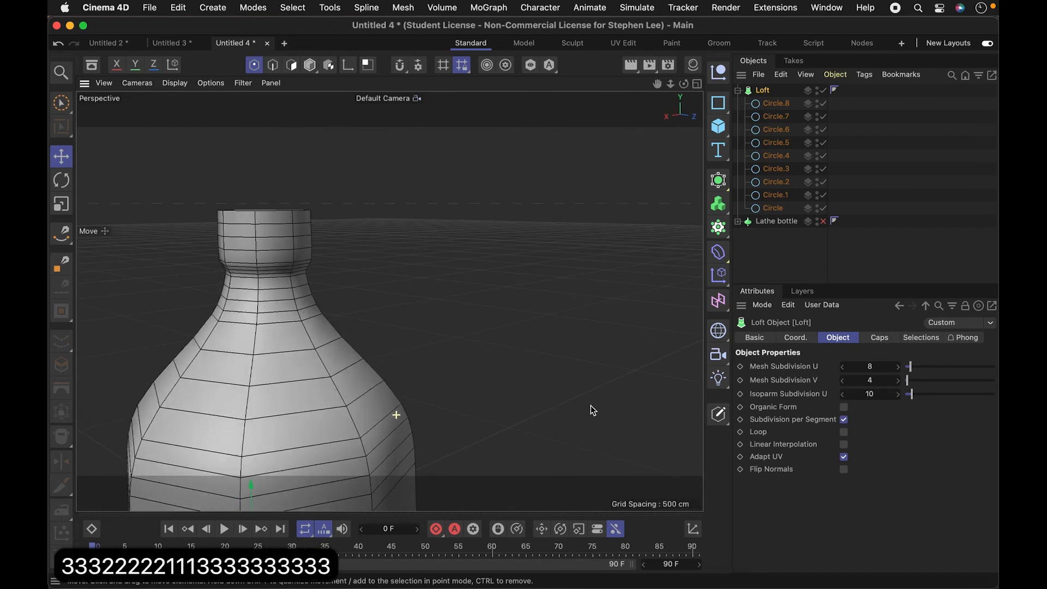
key("super+r")
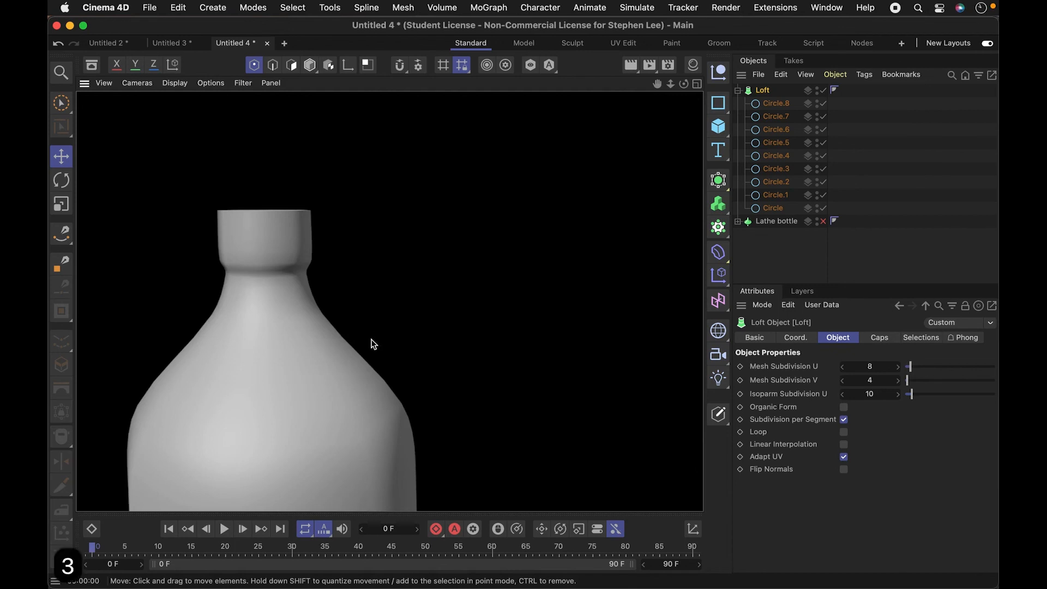
mouse_move(374, 344)
left_mouse_down()
mouse_move(391, 276)
mouse_move(420, 330)
mouse_move(329, 355)
mouse_move(429, 354)
mouse_move(365, 367)
mouse_move(380, 384)
left_mouse_up()
left_click_drag(405, 349, 492, 313)
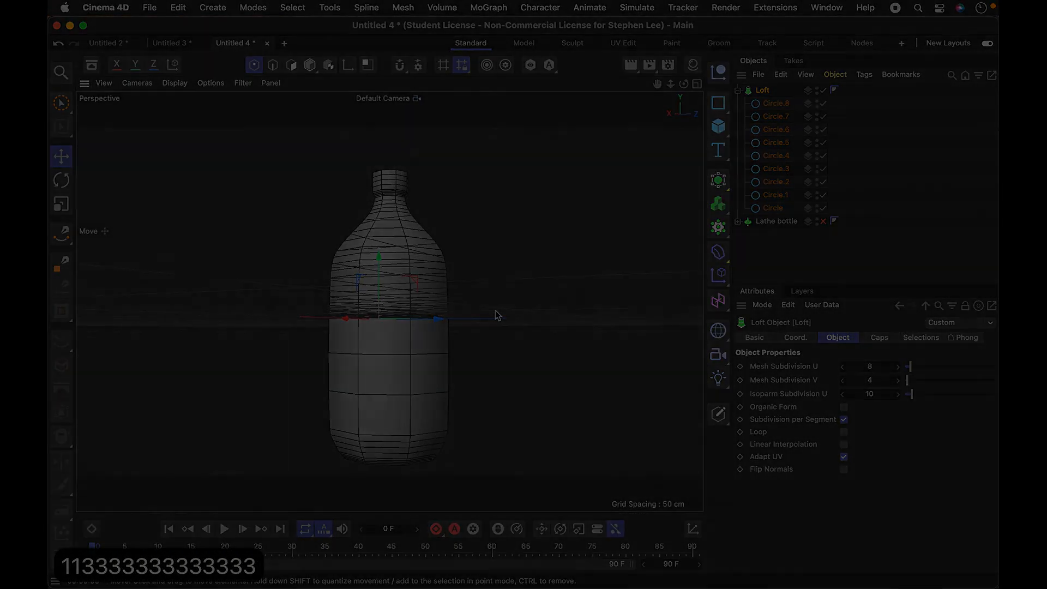